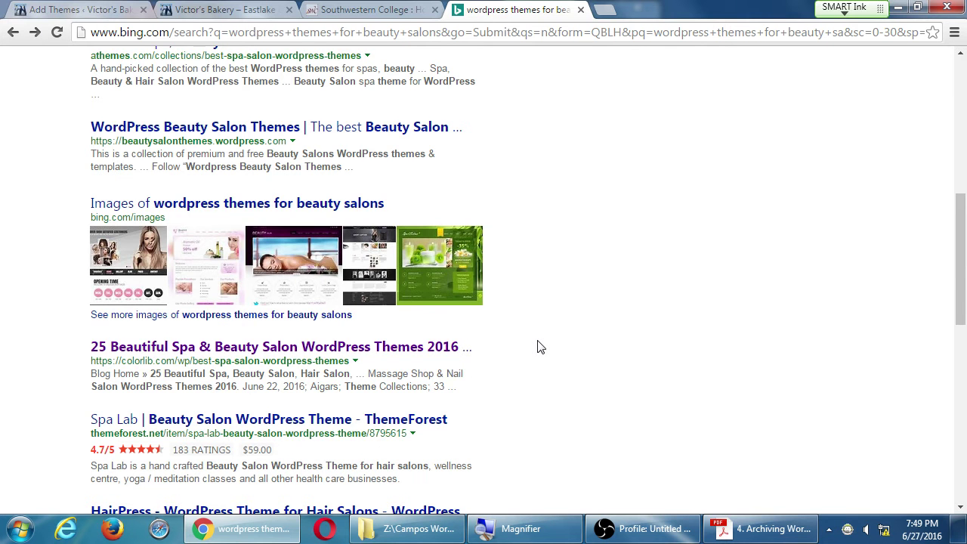
Open the elegantthemes.com website in place of the beauty salon theme search results.
scroll(540, 347, "up", 15)
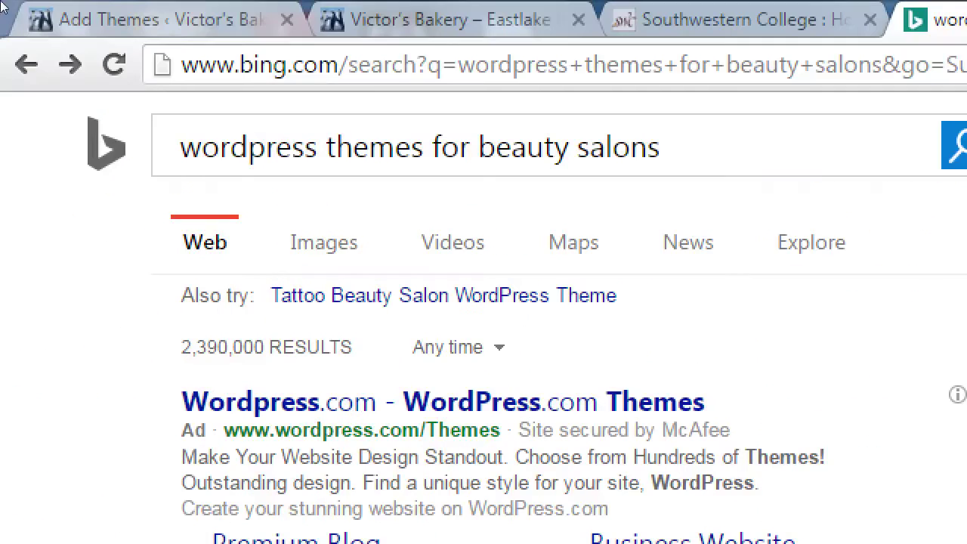
left_click(180, 63)
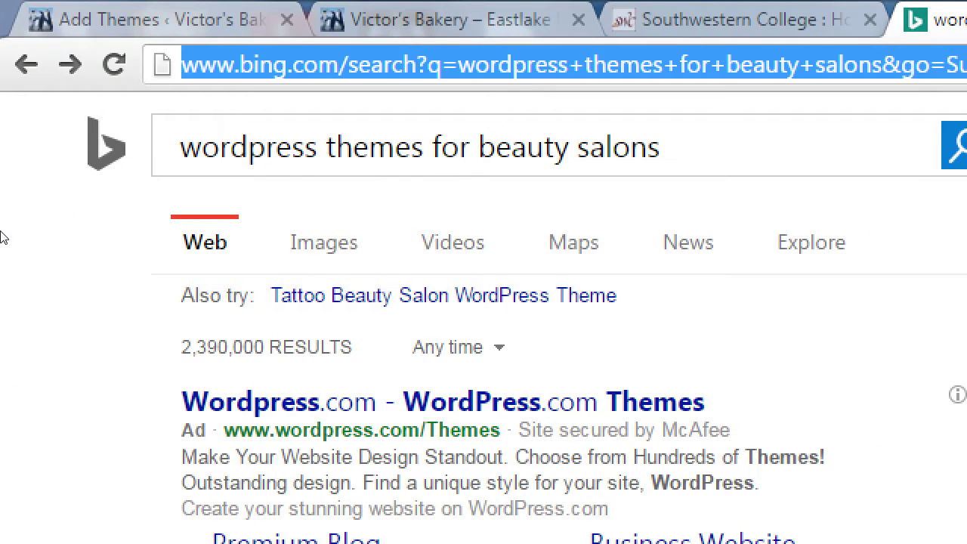
type("ele")
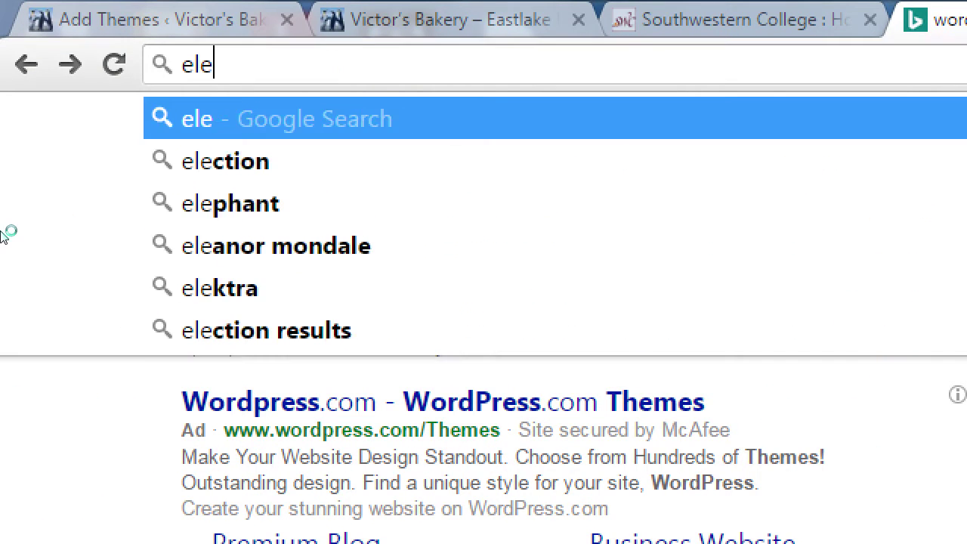
type("gantthemes.com")
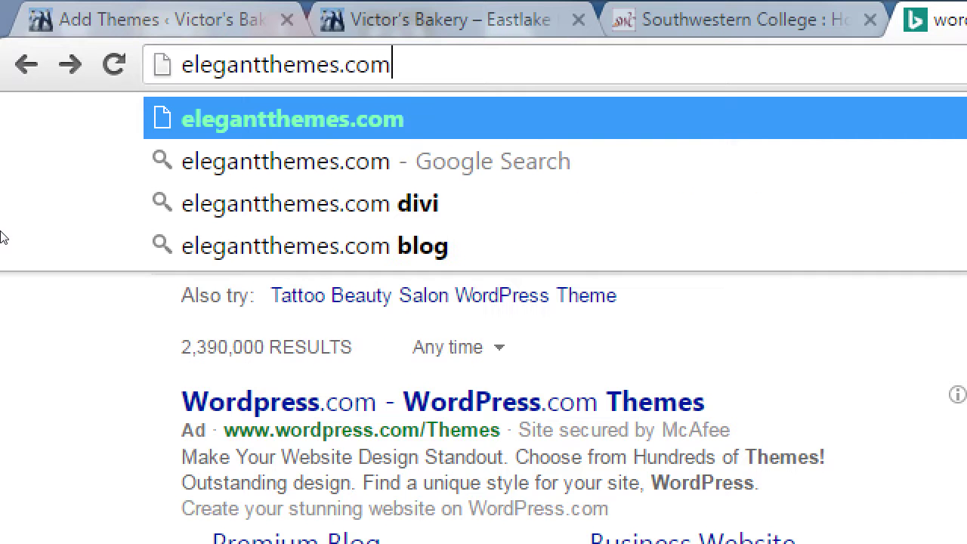
key("Return")
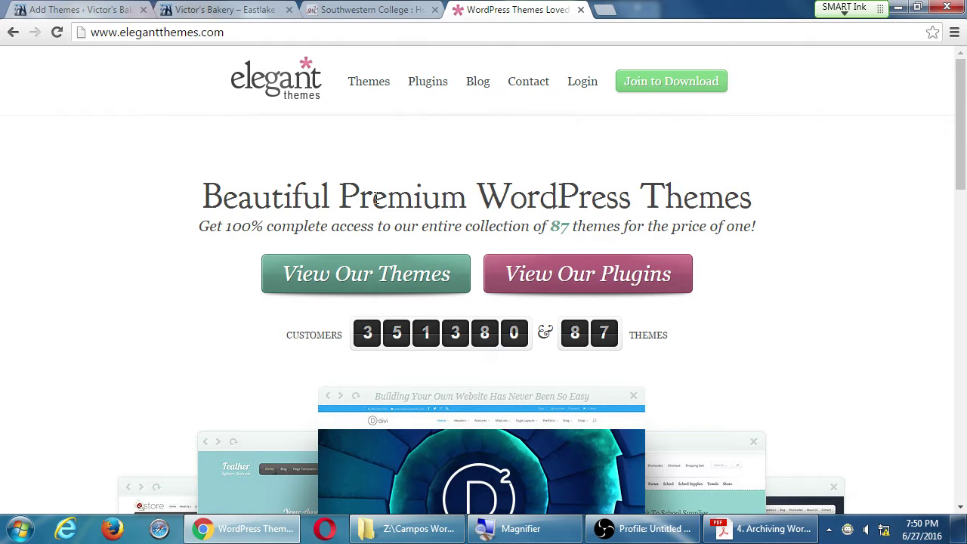
Look through the Elegant Themes home page down to its footer, dismissing the special offer popup and highlighting the word Premium in the headline.
left_click_drag(283, 195, 578, 176)
left_click(683, 200)
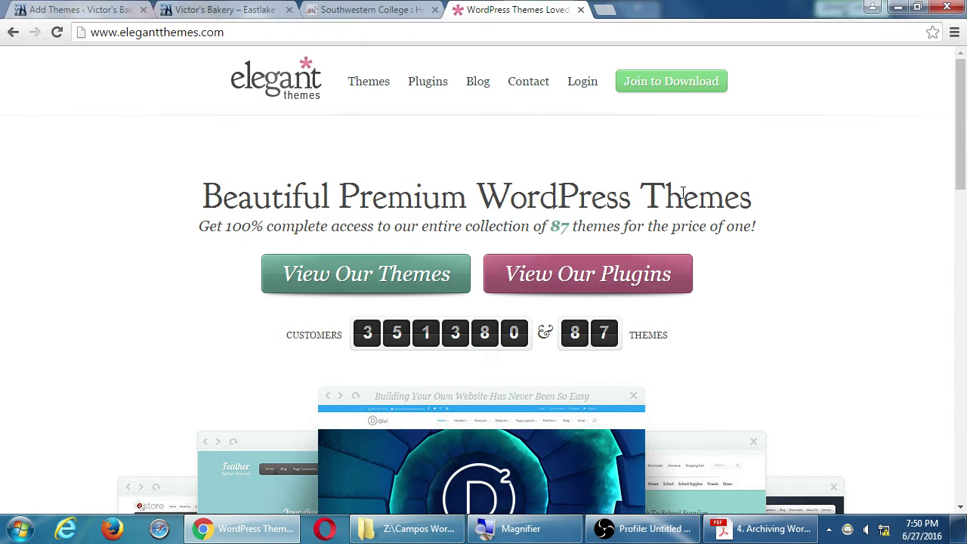
scroll(173, 302, "down", 2)
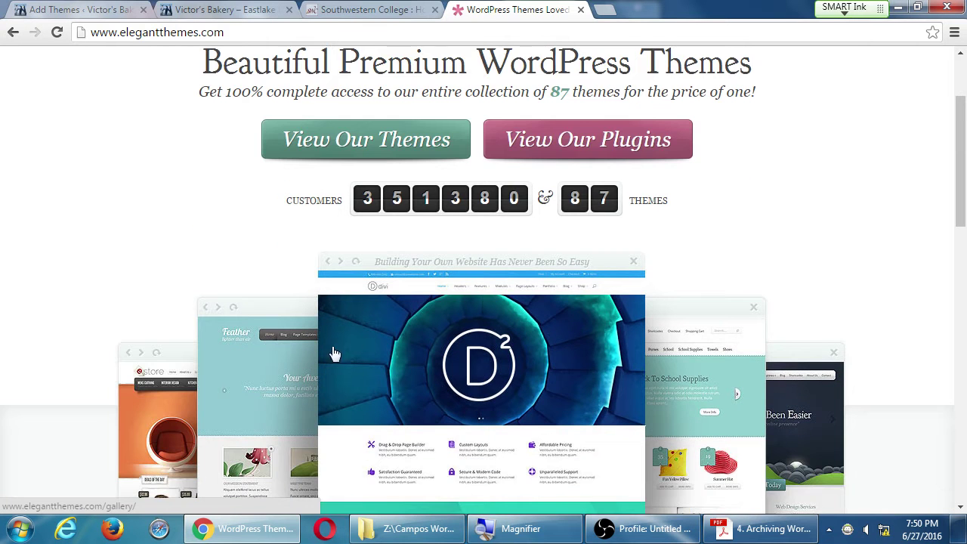
scroll(335, 352, "down", 3)
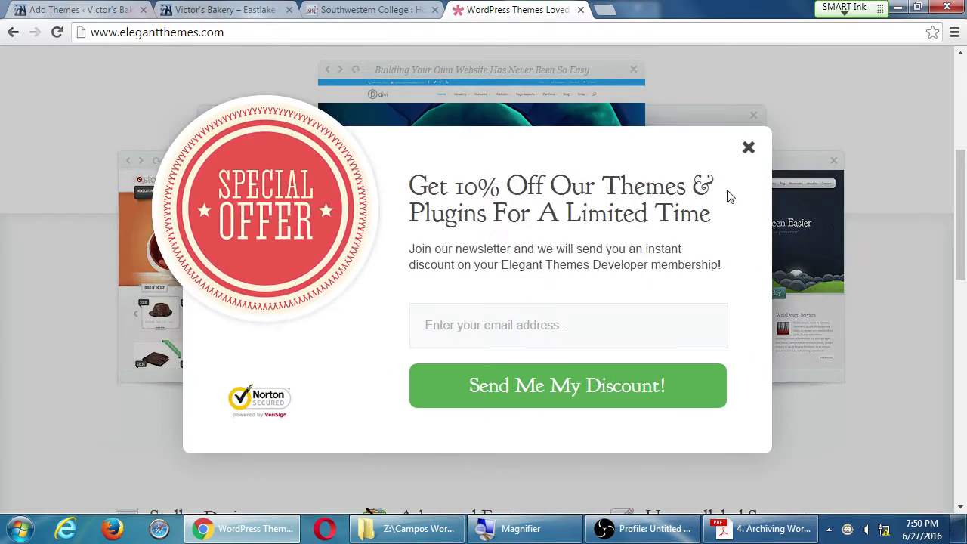
left_click(748, 148)
scroll(121, 317, "down", 1)
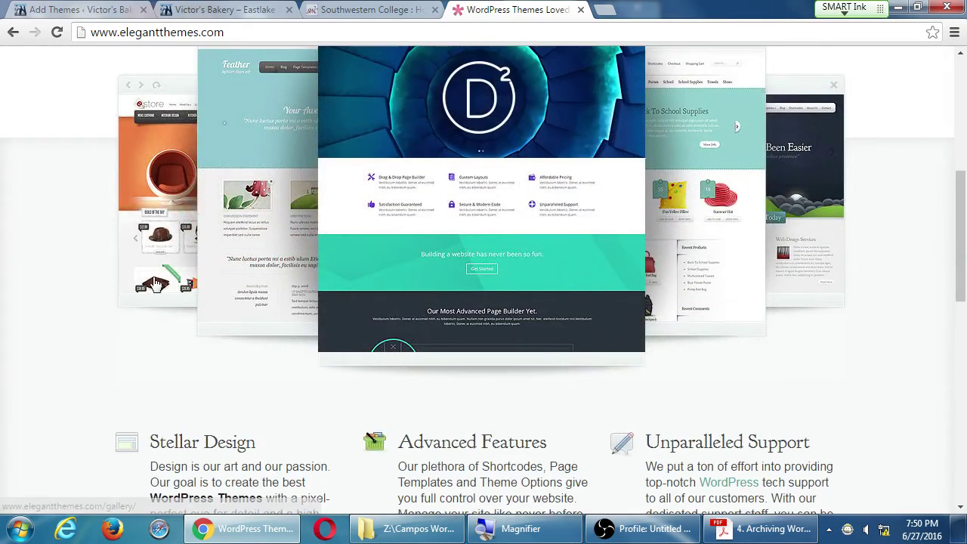
scroll(103, 289, "down", 5)
scroll(75, 279, "down", 4)
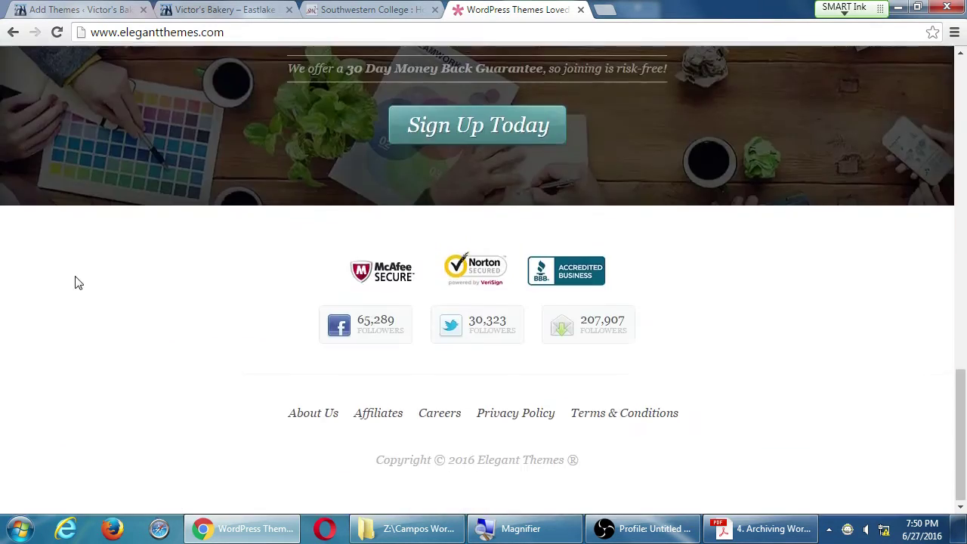
scroll(75, 279, "up", 10)
scroll(75, 279, "up", 3)
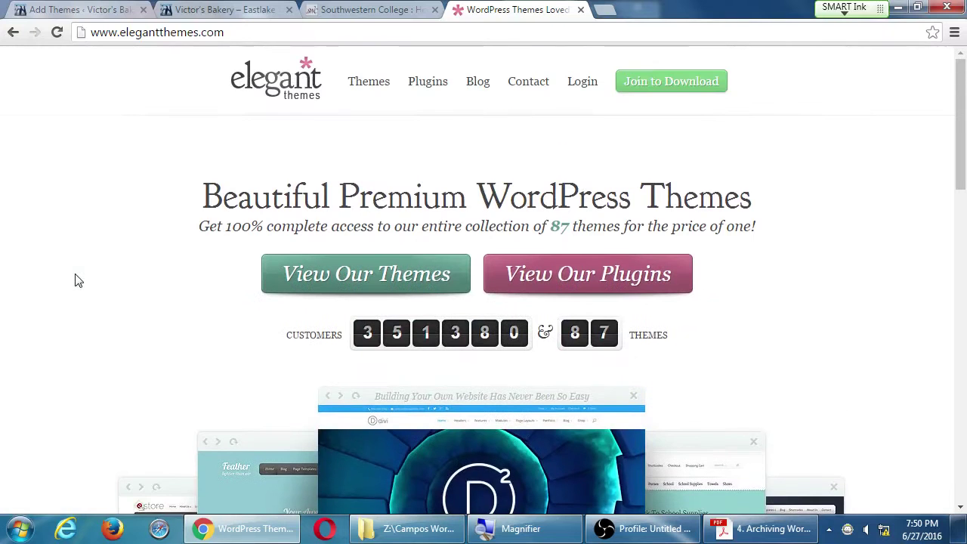
double_click(399, 194)
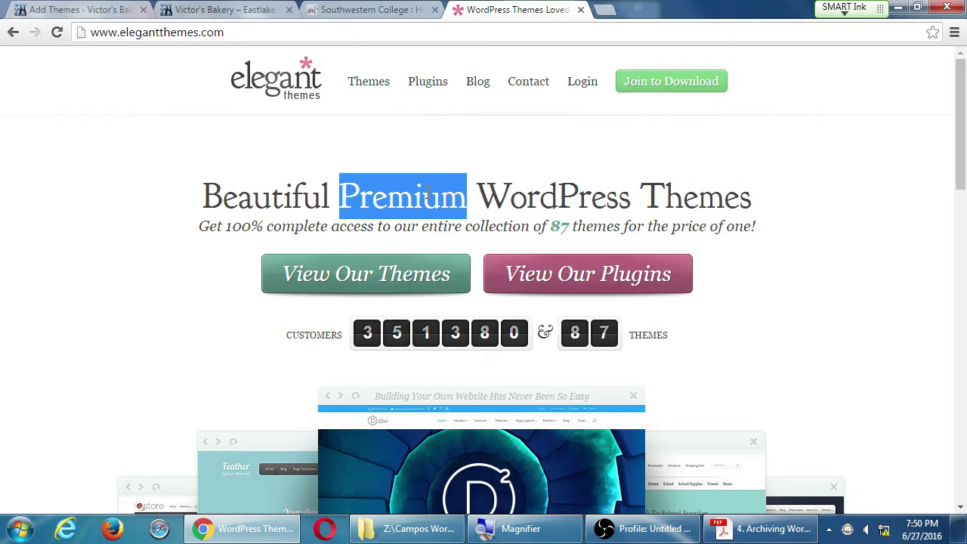
left_click(467, 198)
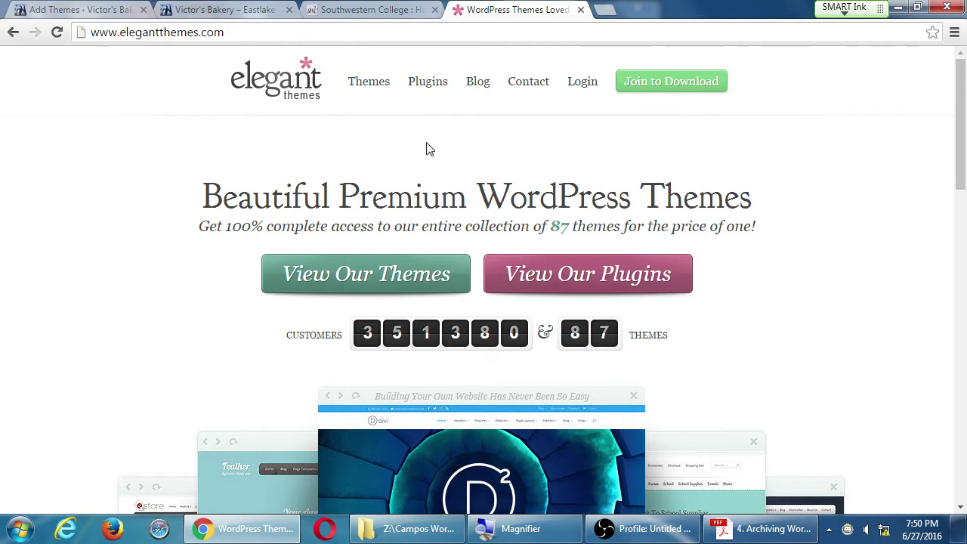
Switch to the Victor's Bakery Add Themes page and look over the featured themes.
left_click(204, 9)
left_click(79, 9)
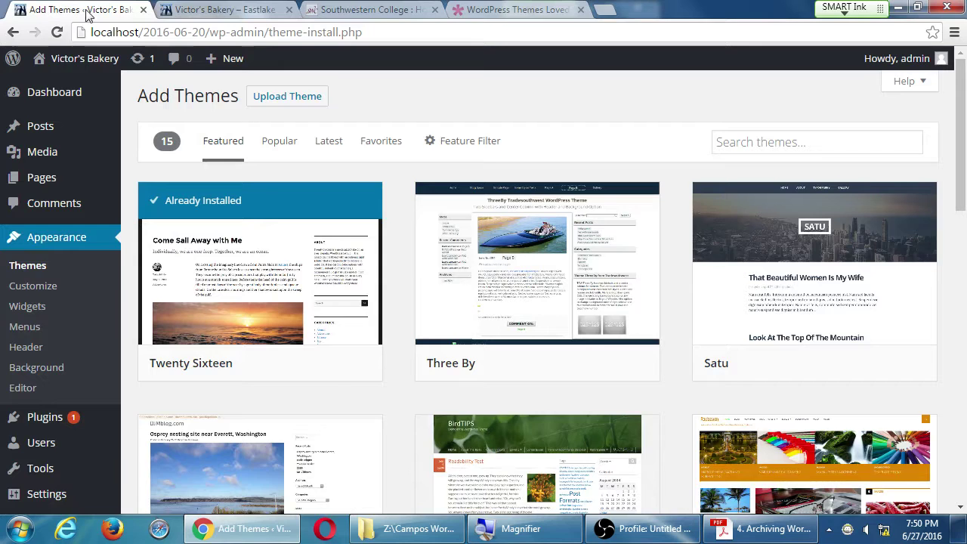
scroll(561, 410, "down", 3)
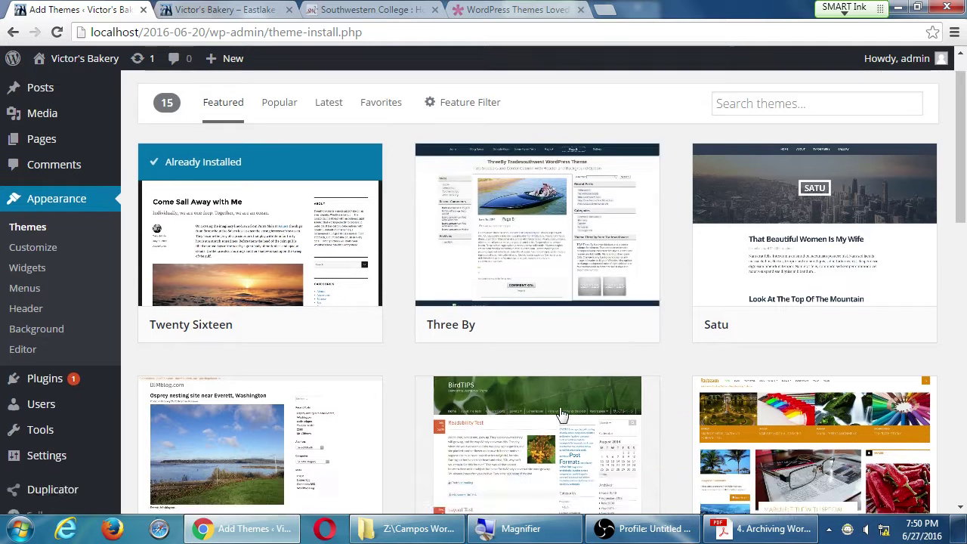
scroll(561, 414, "up", 2)
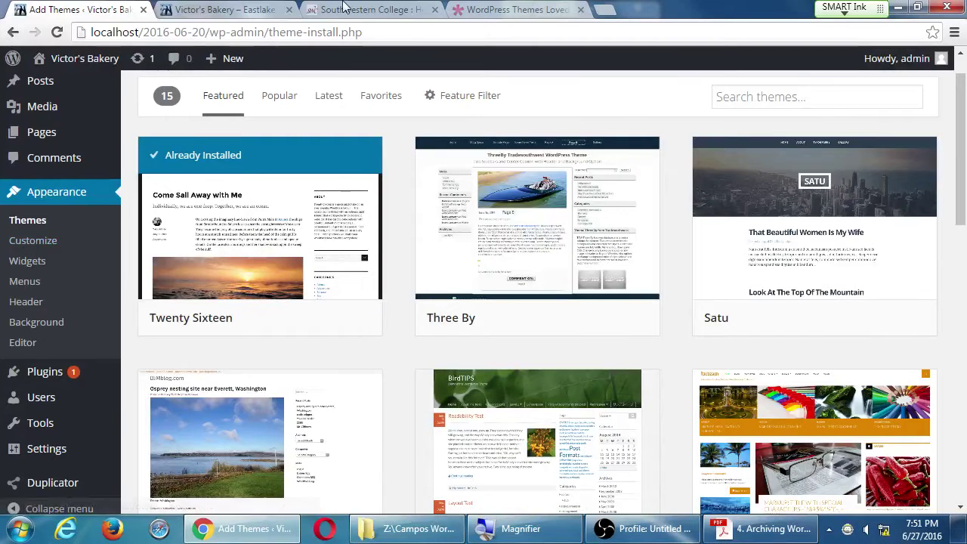
Return to the Elegant Themes site and open its Join to Download page.
left_click(485, 8)
left_click_drag(340, 195, 477, 192)
left_click(478, 192)
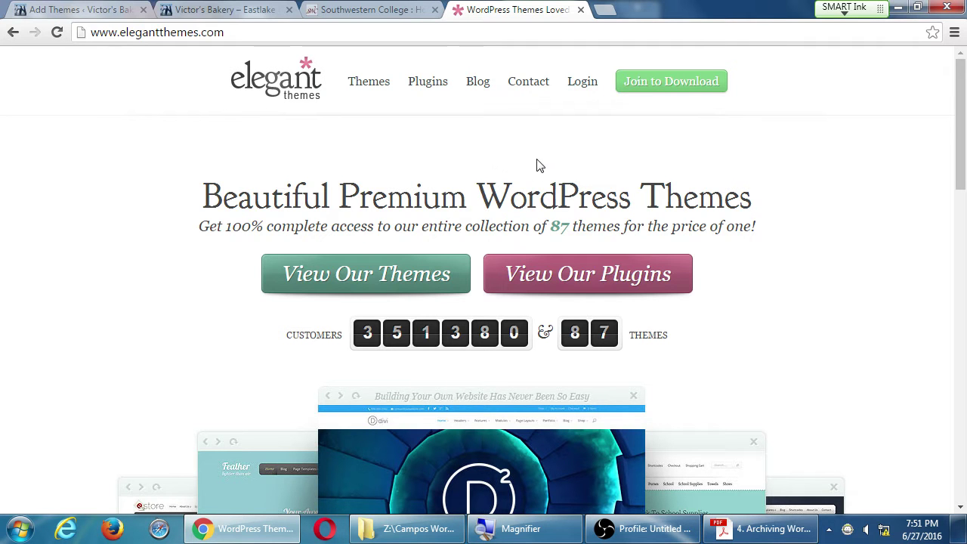
left_click(657, 95)
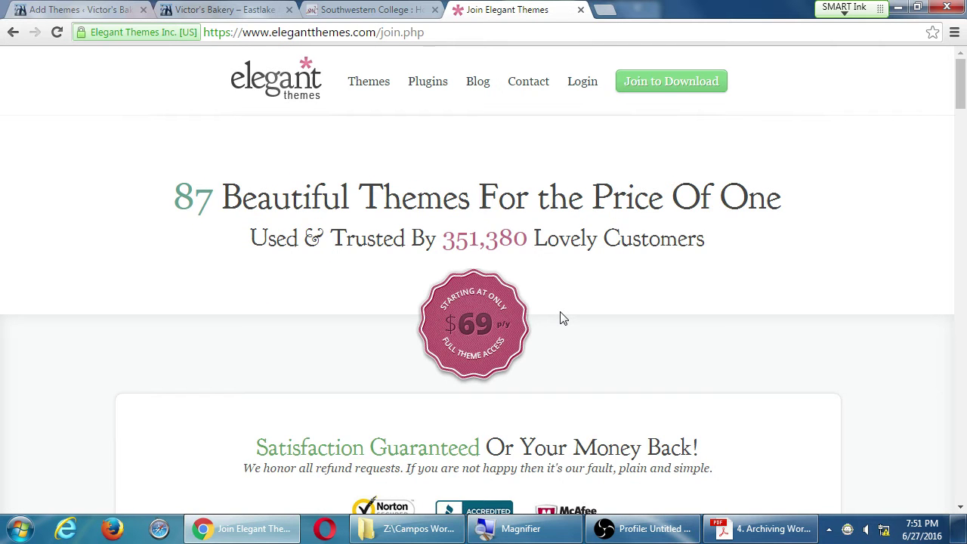
Compare the features and prices of the Personal, Developer and Lifetime Access membership plans.
scroll(565, 317, "down", 1)
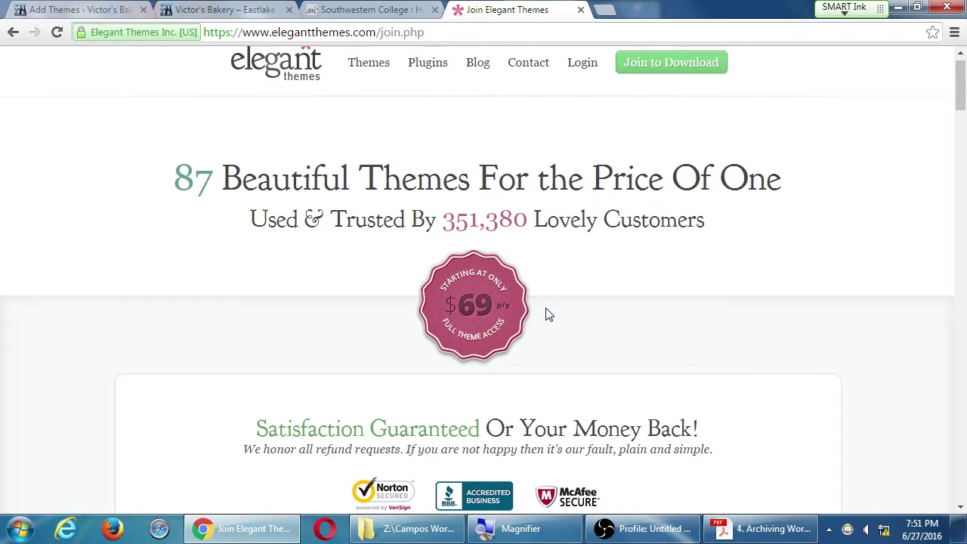
scroll(555, 315, "down", 10)
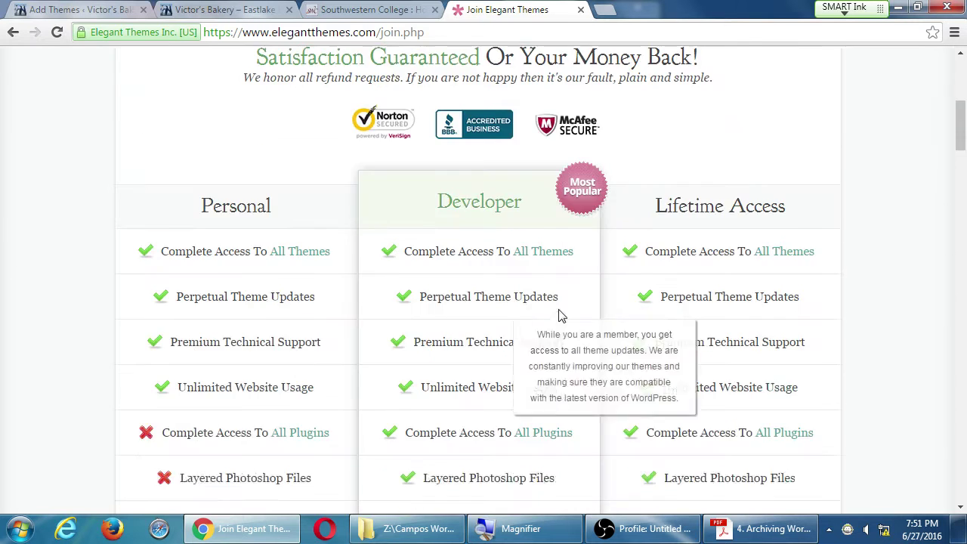
scroll(483, 325, "up", 1)
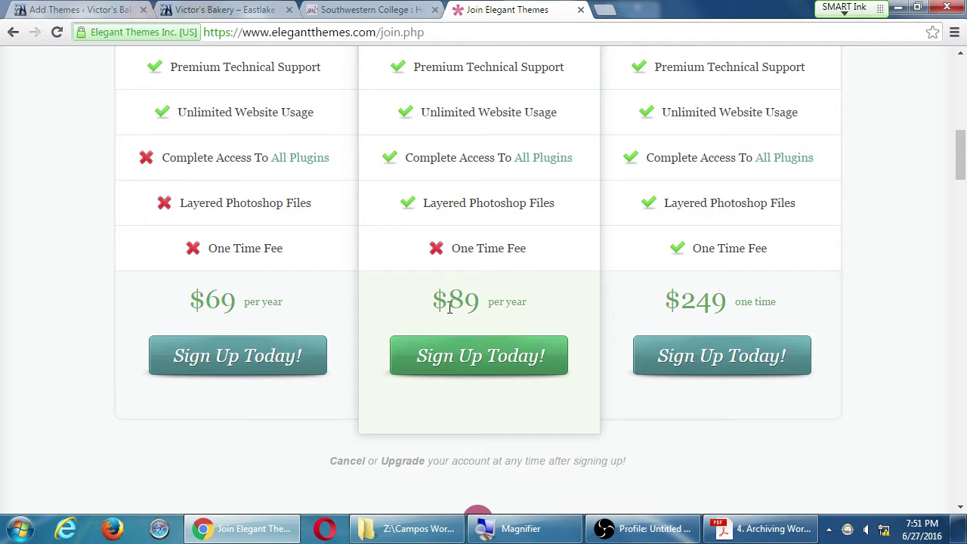
scroll(736, 303, "up", 3)
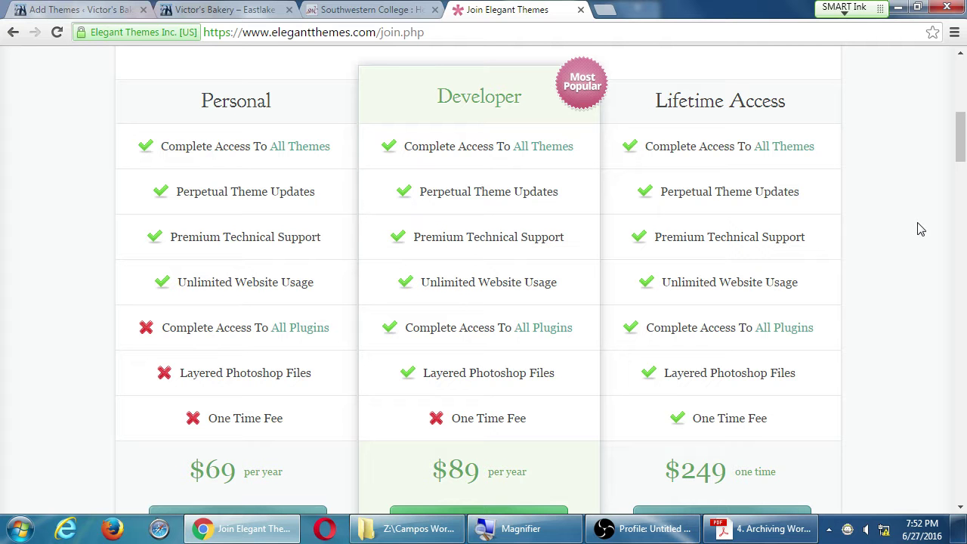
mouse_move(542, 376)
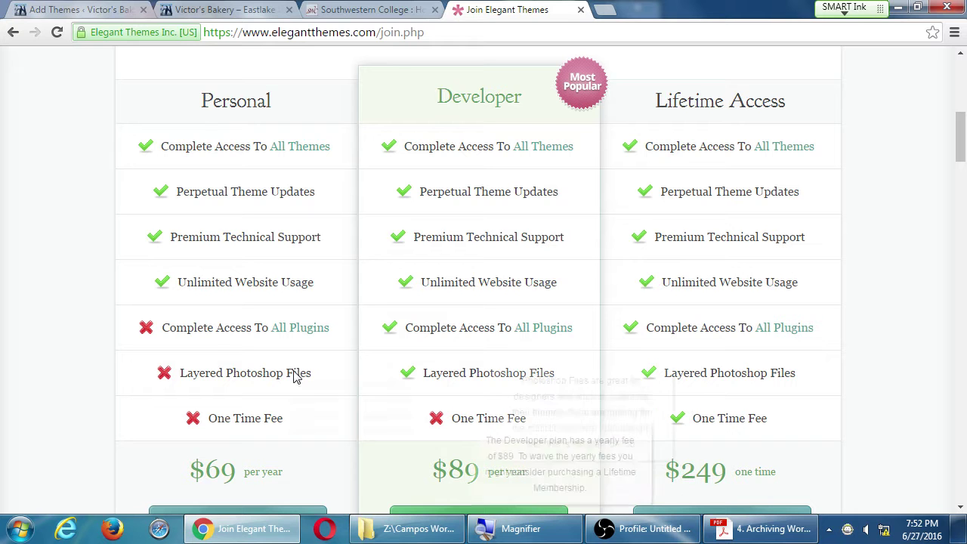
mouse_move(223, 325)
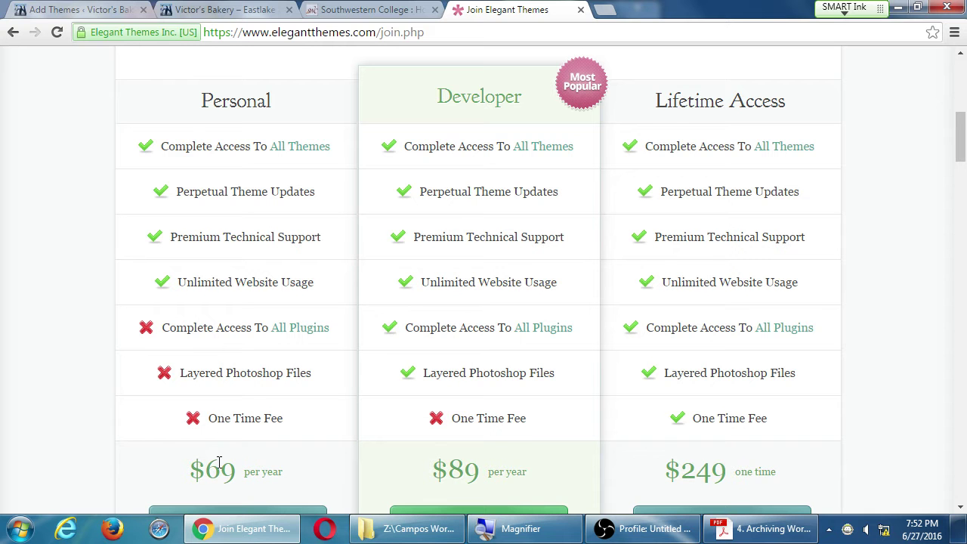
mouse_move(475, 334)
scroll(865, 459, "up", 7)
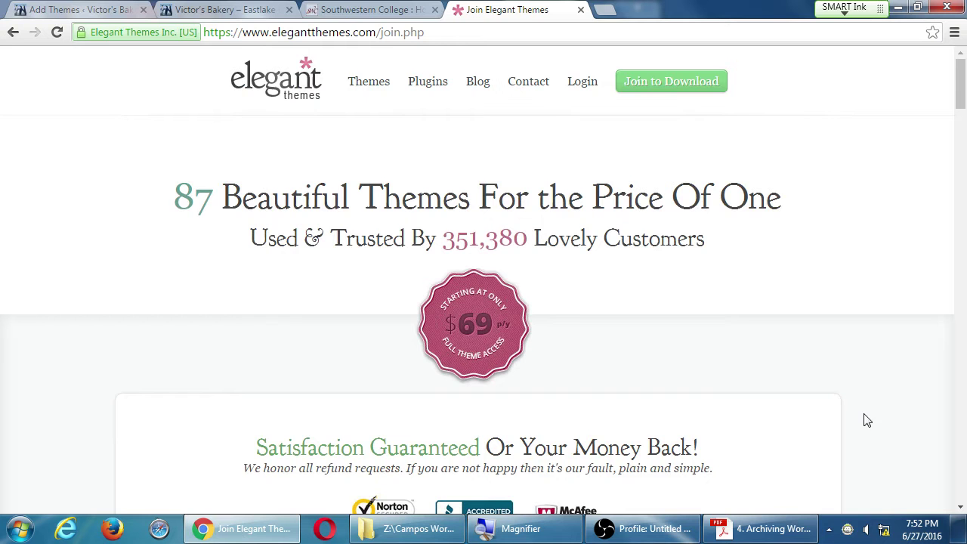
Check the number of themes offered in the join page headline against the Lifetime Access plan's price and benefits.
scroll(882, 415, "down", 5)
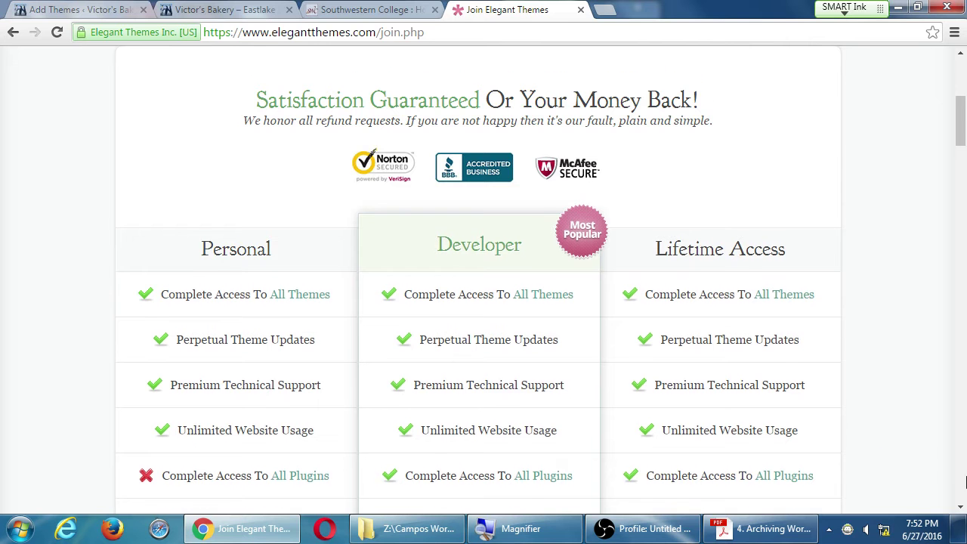
scroll(876, 442, "down", 4)
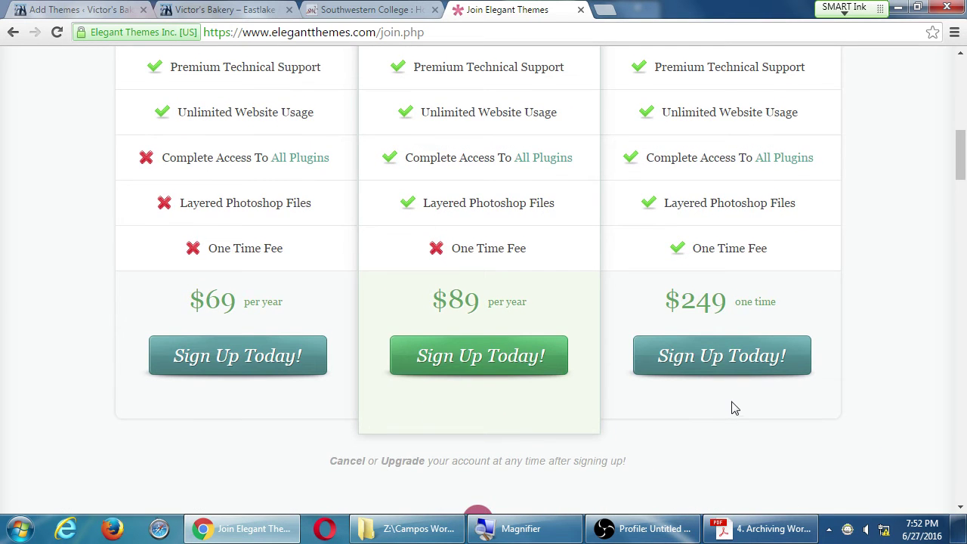
scroll(732, 404, "up", 8)
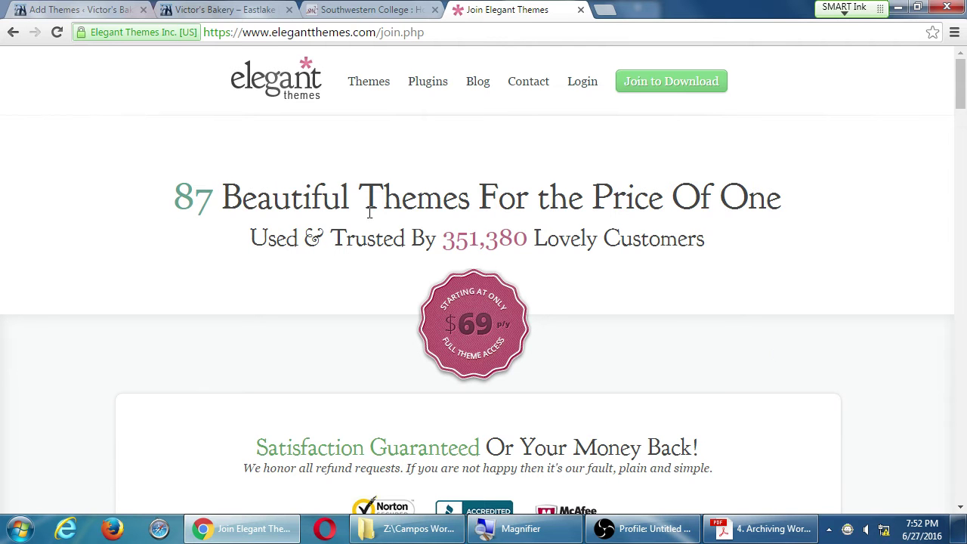
left_click_drag(175, 198, 213, 198)
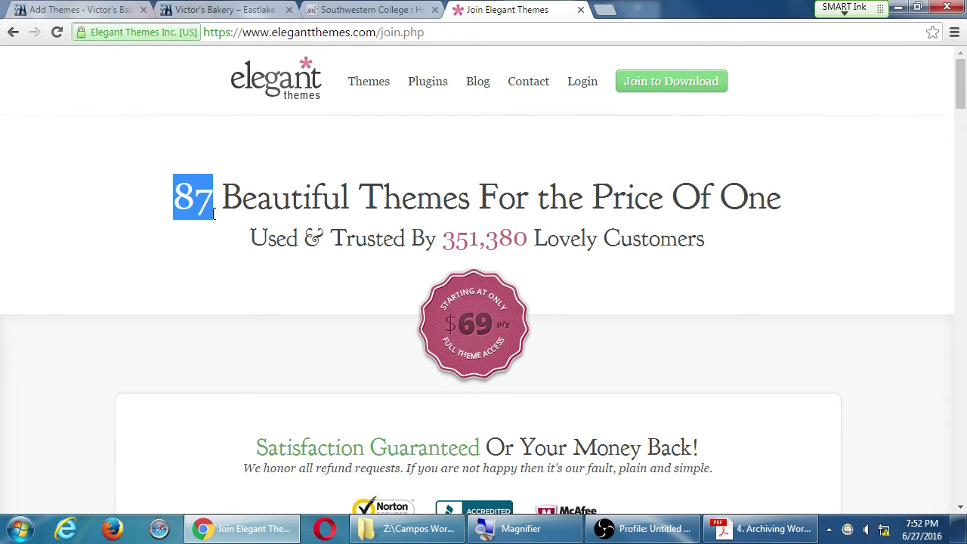
left_click(244, 236)
scroll(330, 319, "down", 8)
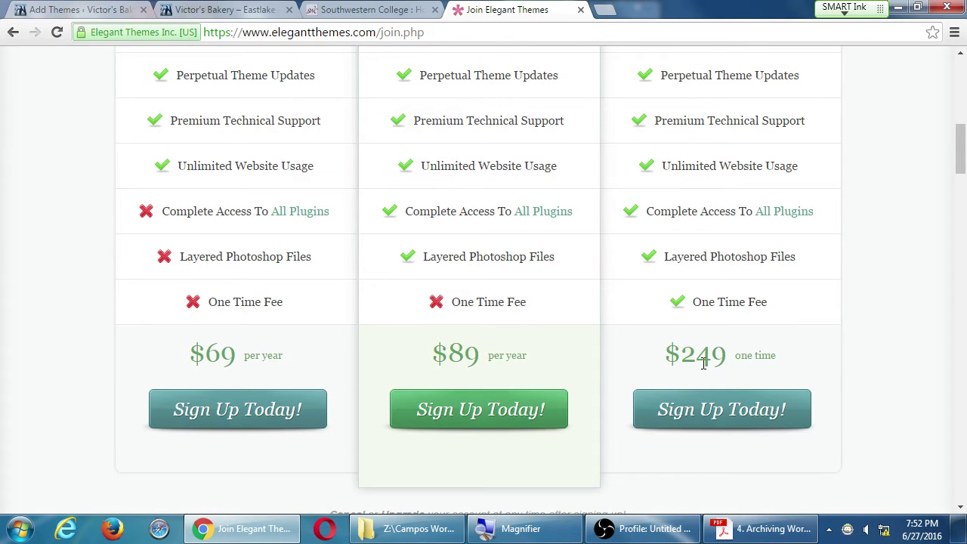
scroll(665, 356, "up", 10)
scroll(665, 360, "down", 6)
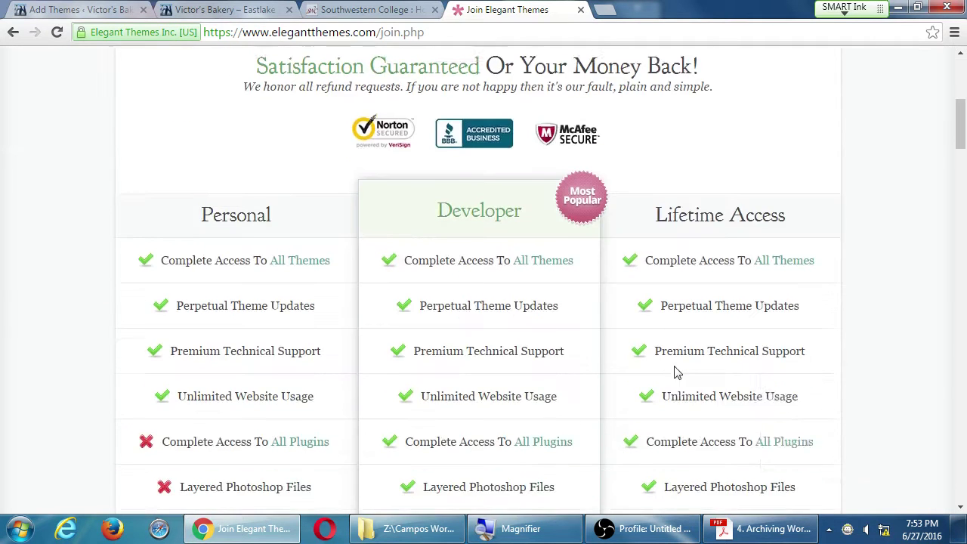
scroll(674, 372, "down", 1)
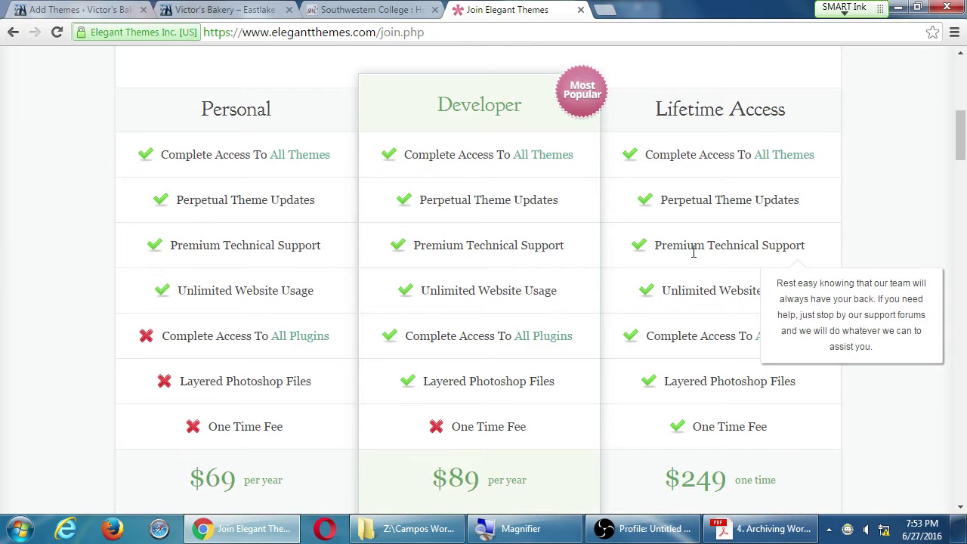
left_click(844, 246)
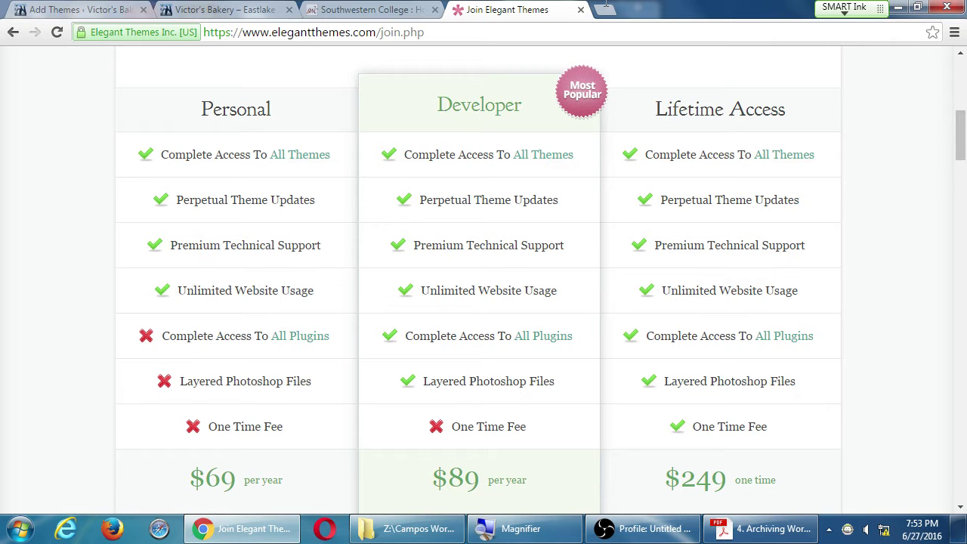
Revisit the Add Themes page of Victor's Bakery and switch to the Southwestern College website.
left_click(83, 9)
mouse_move(566, 308)
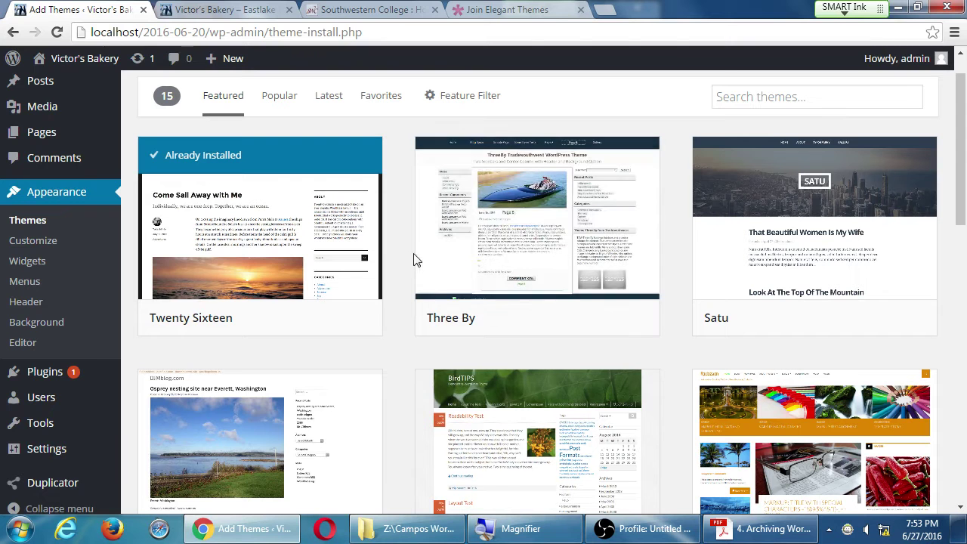
left_click(347, 10)
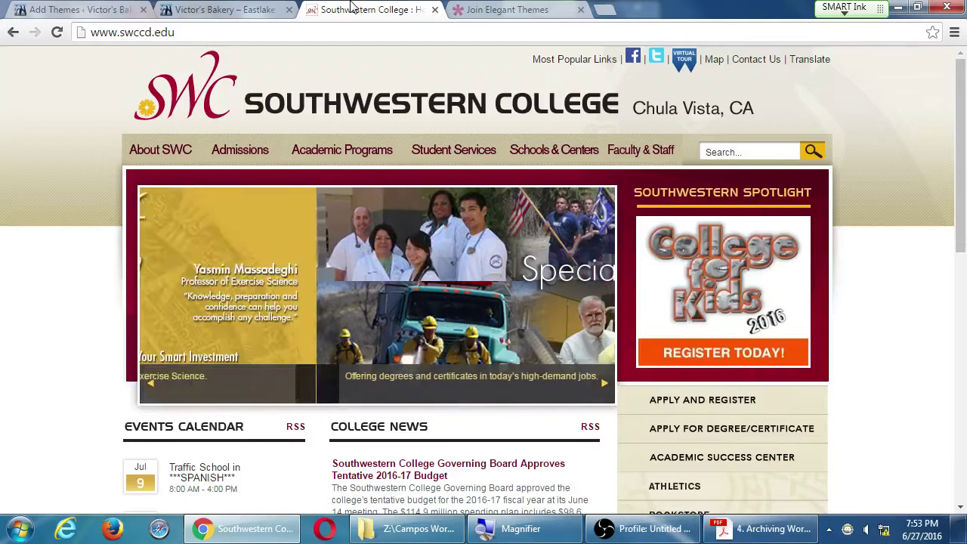
Close the Southwestern College website and review the headline offer on the Elegant Themes join page.
left_click(434, 10)
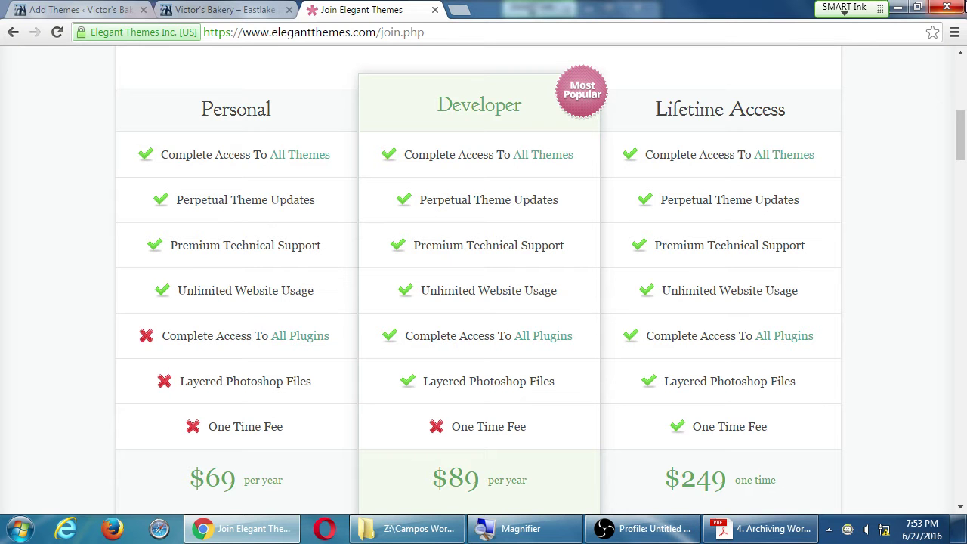
scroll(604, 387, "up", 3)
scroll(610, 377, "up", 4)
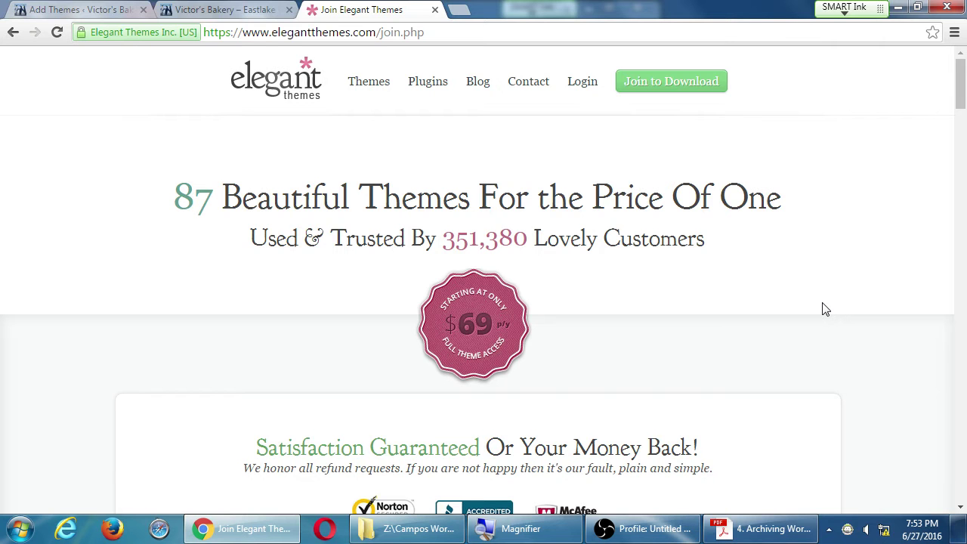
Open themeforest.net in a new browser tab.
key("ctrl+t")
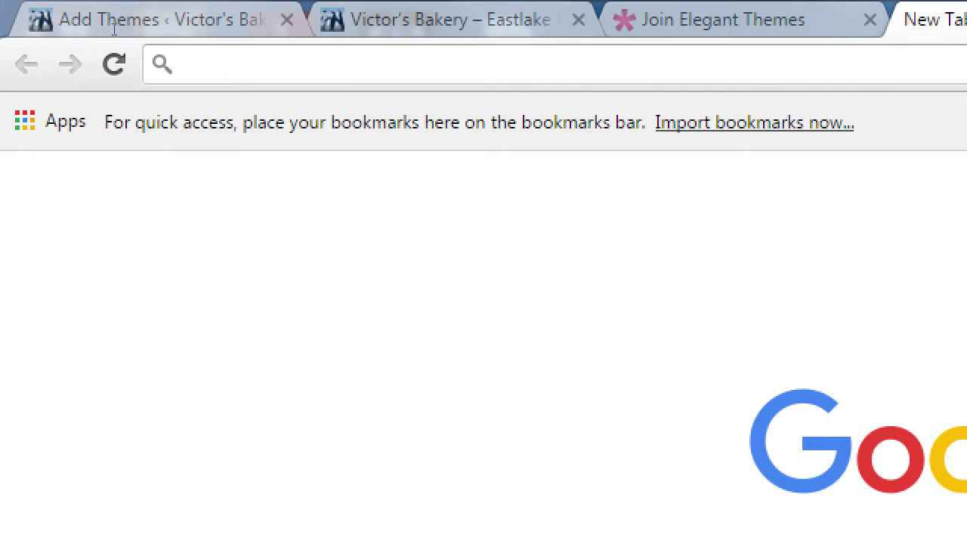
key("ctrl+shift+Tab")
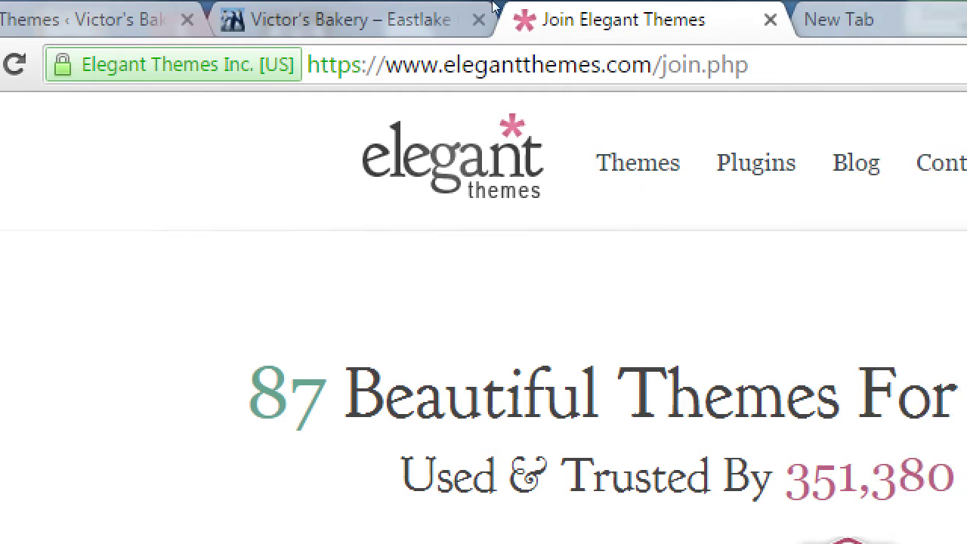
key("ctrl+Tab")
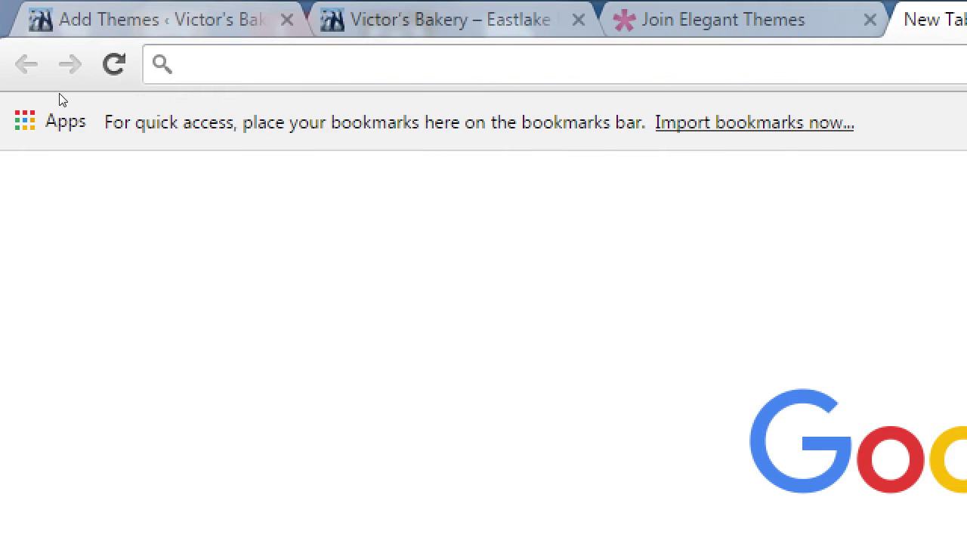
type("themefor")
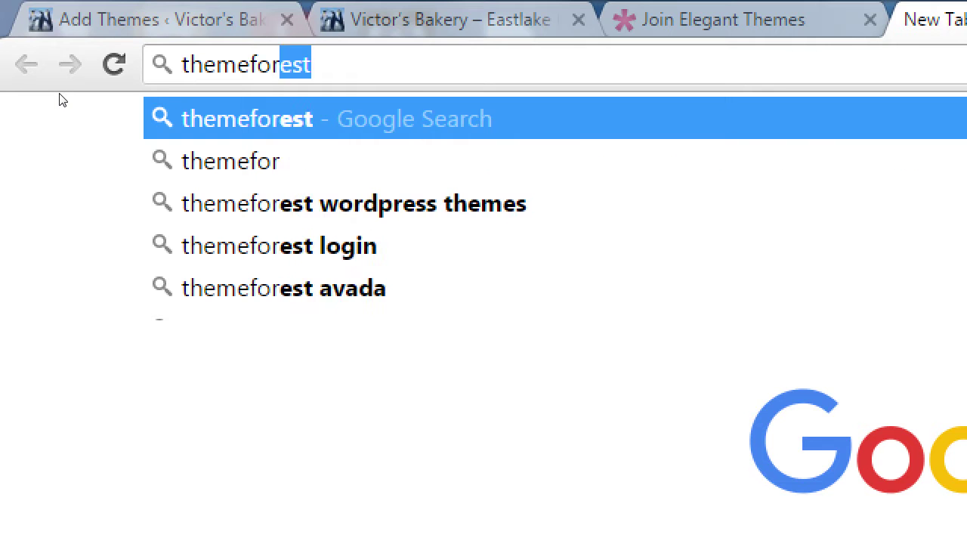
type("est.n")
key("Return")
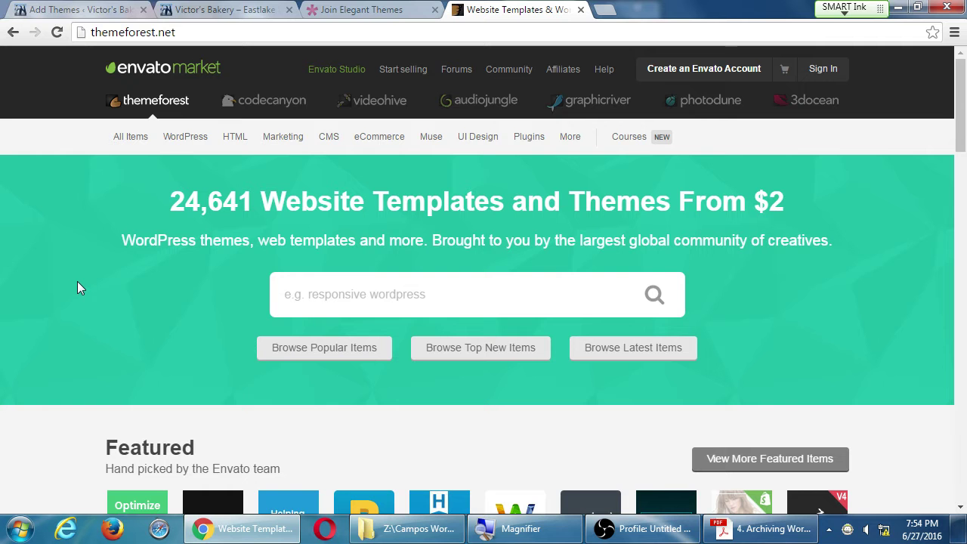
Look through the Featured and New items on the ThemeForest home page.
scroll(77, 281, "down", 3)
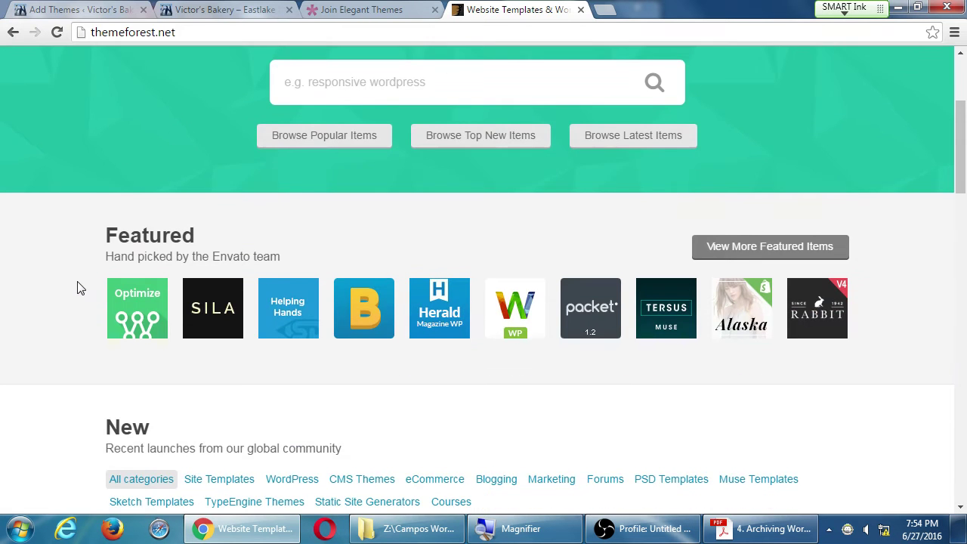
scroll(78, 288, "down", 5)
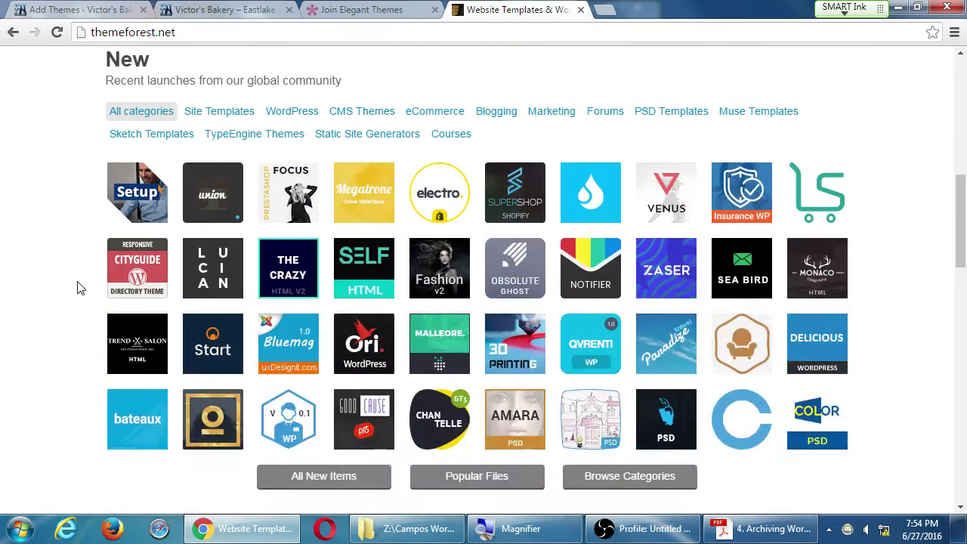
scroll(77, 287, "up", 3)
scroll(80, 291, "up", 4)
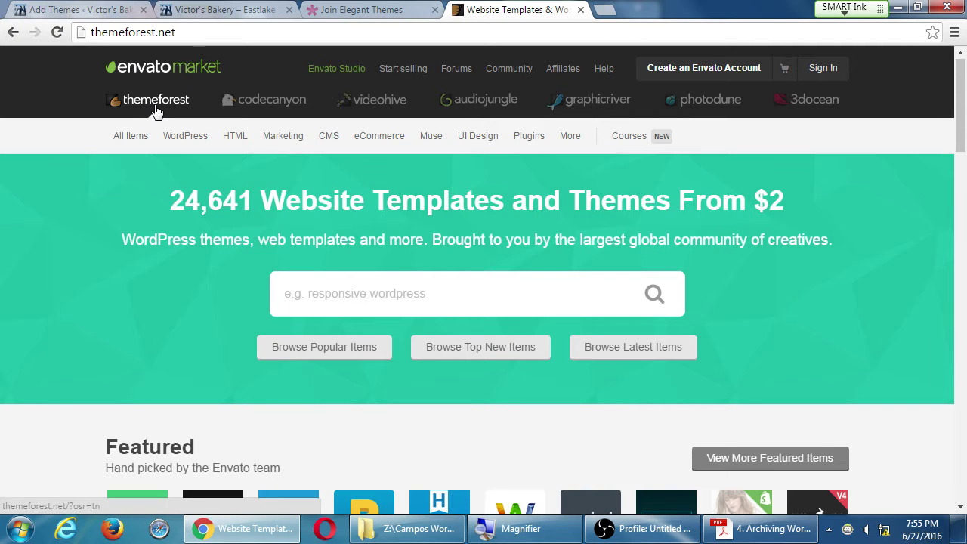
Look at the VideoHive, AudioJungle and PhotoDune marketplaces, including PhotoDune's headline about royalty free stock photos.
left_click(377, 107)
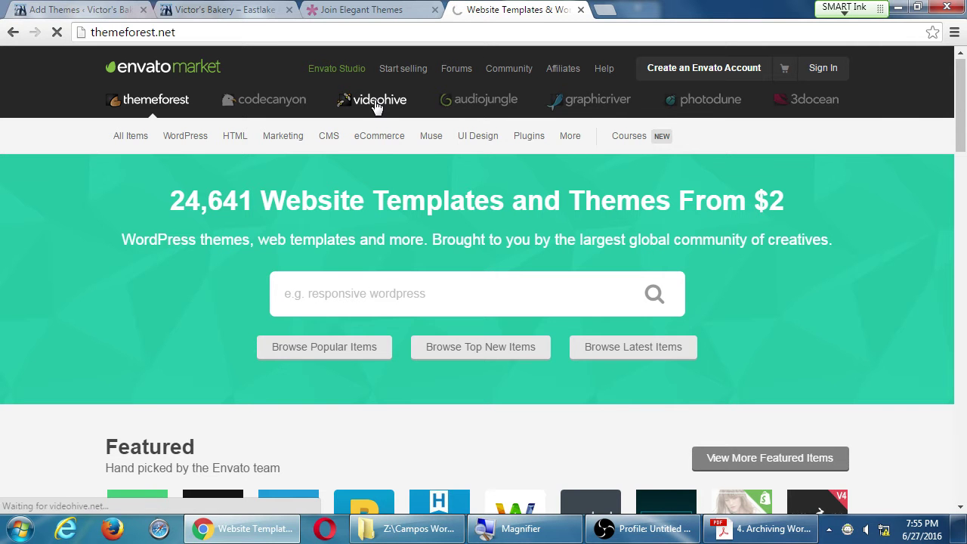
scroll(351, 228, "down", 4)
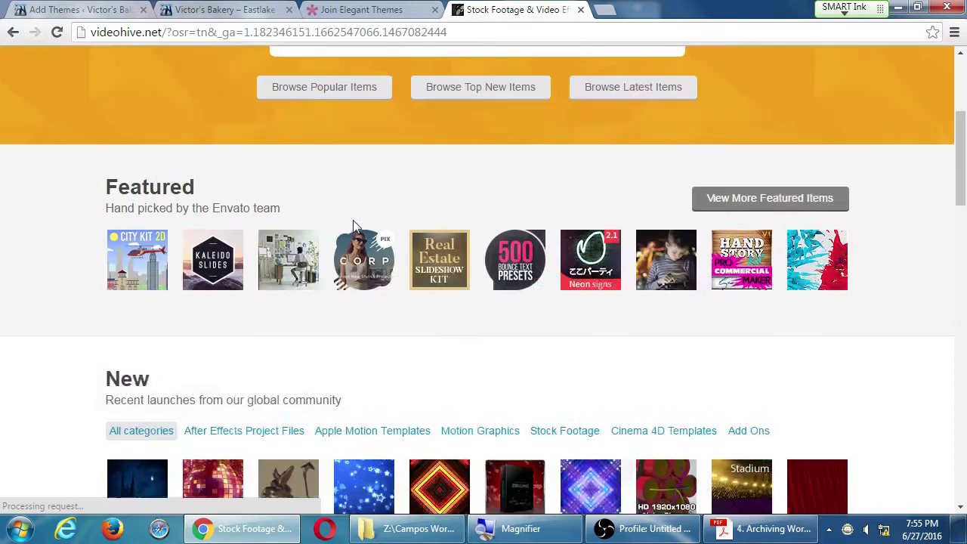
scroll(350, 228, "up", 5)
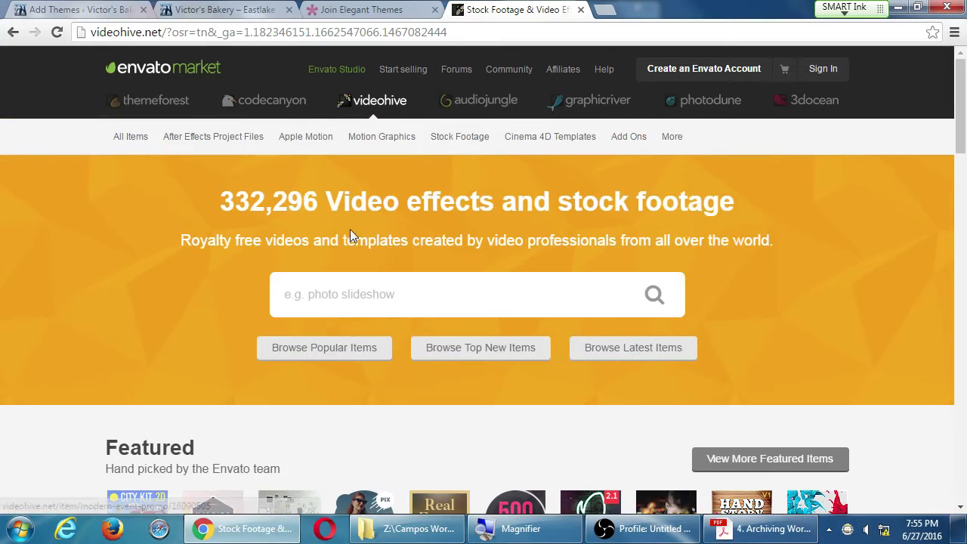
left_click(487, 105)
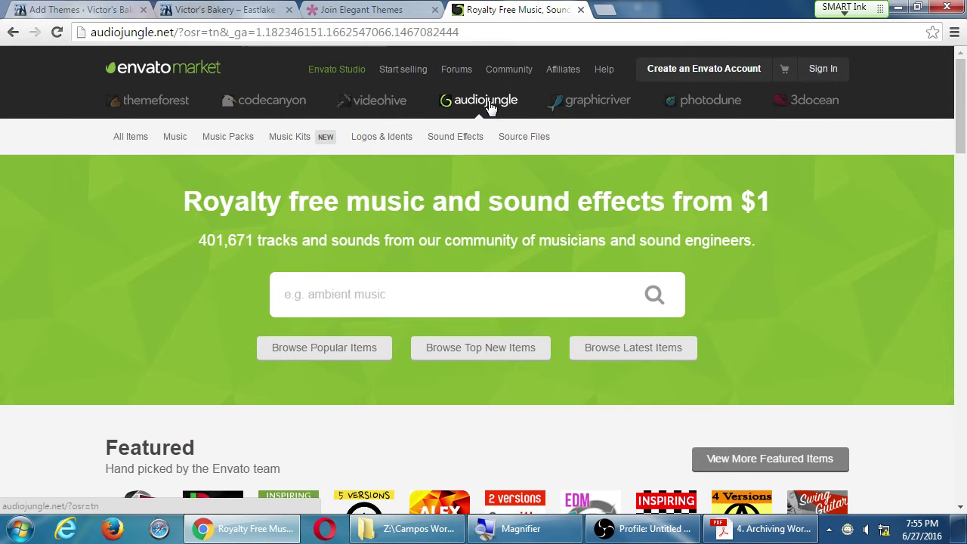
mouse_move(395, 145)
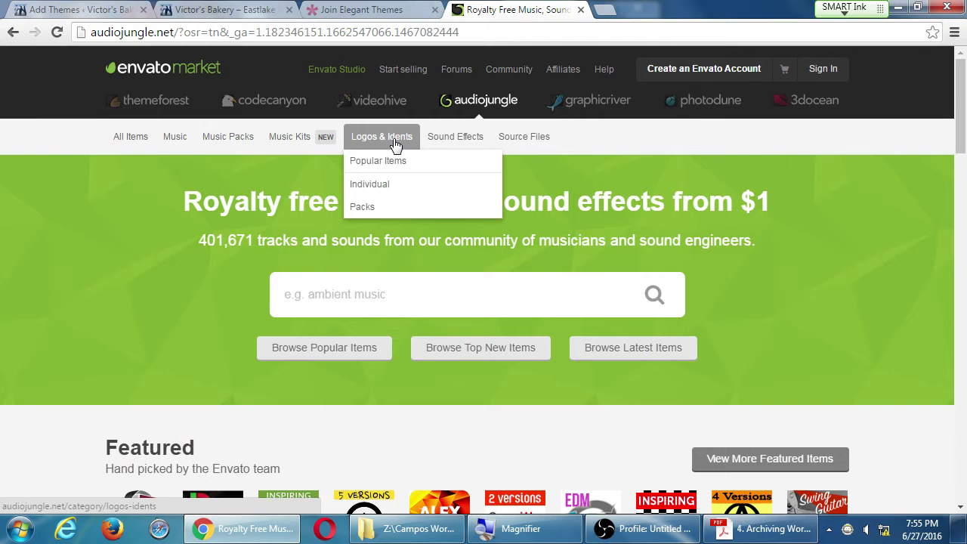
left_click(699, 104)
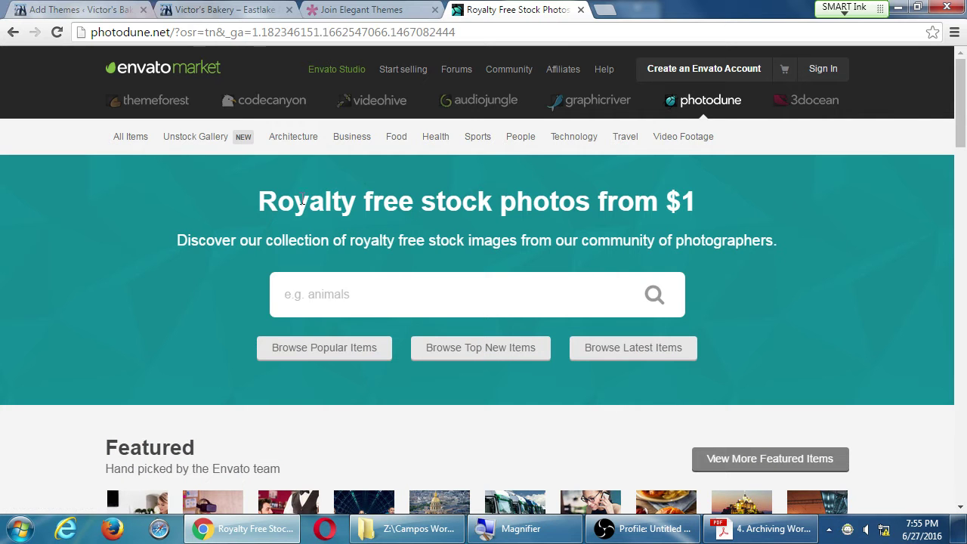
left_click_drag(295, 201, 532, 196)
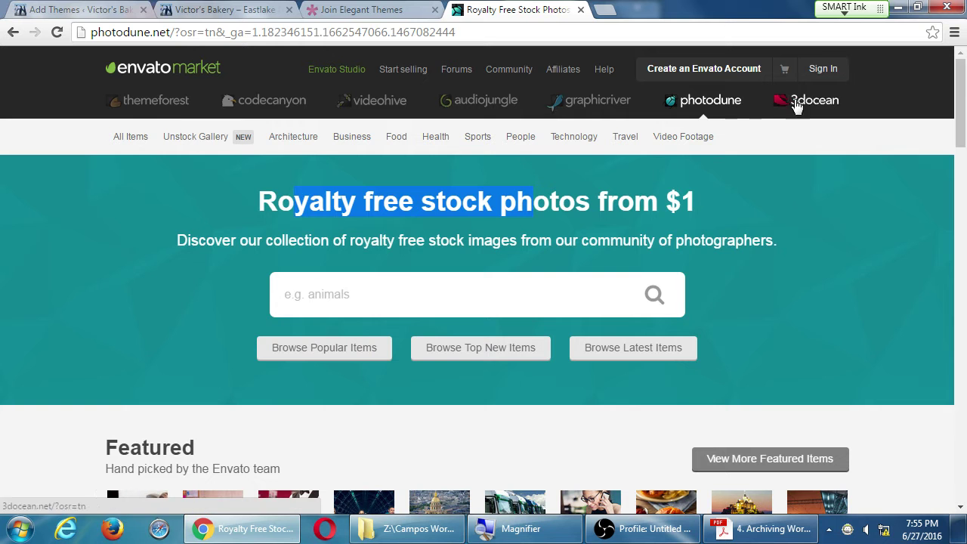
Return to ThemeForest and search for "restaurant" within the WordPress category.
left_click(155, 103)
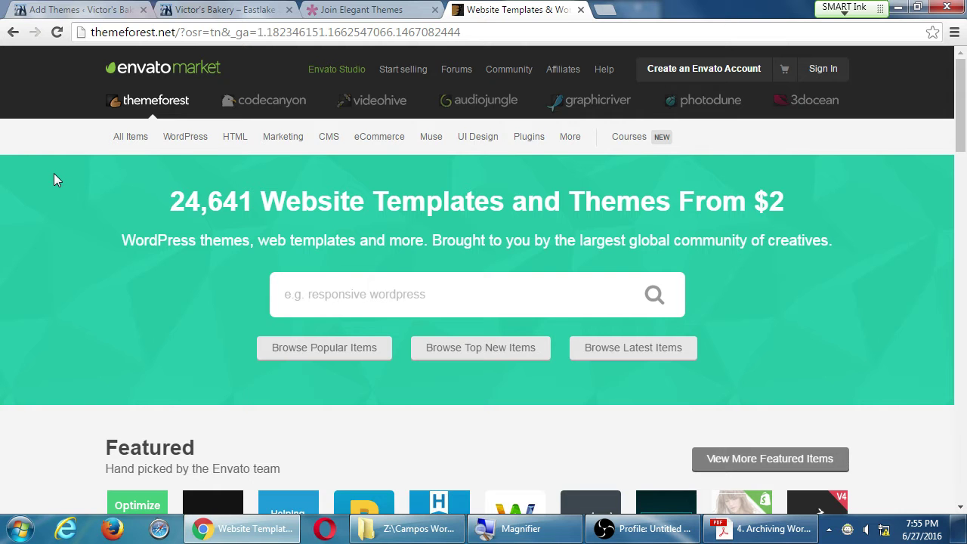
left_click(402, 286)
type("rest")
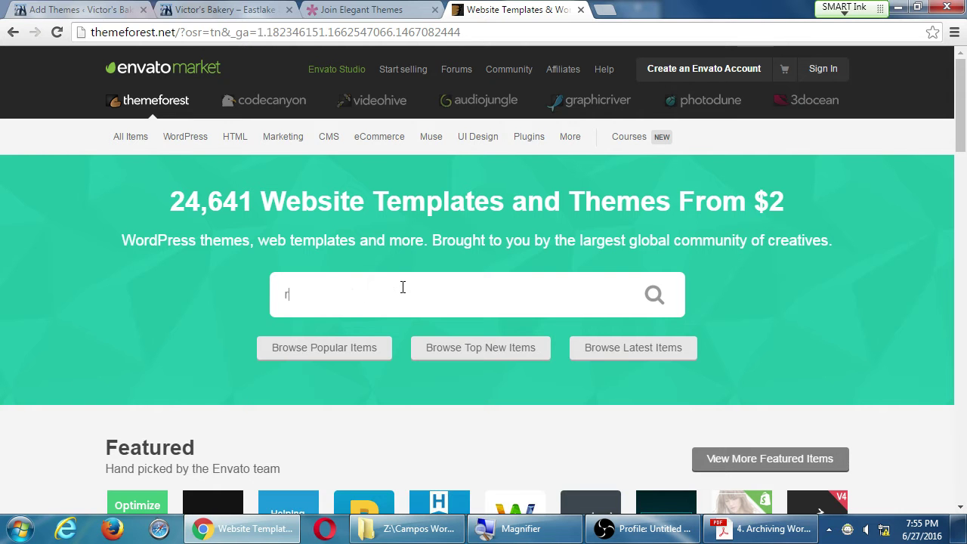
type("aurant")
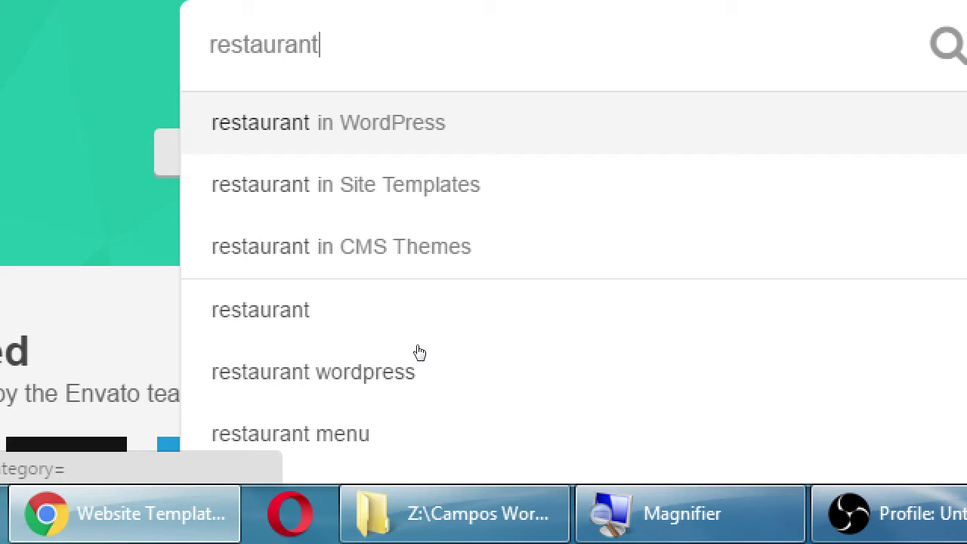
key("Return")
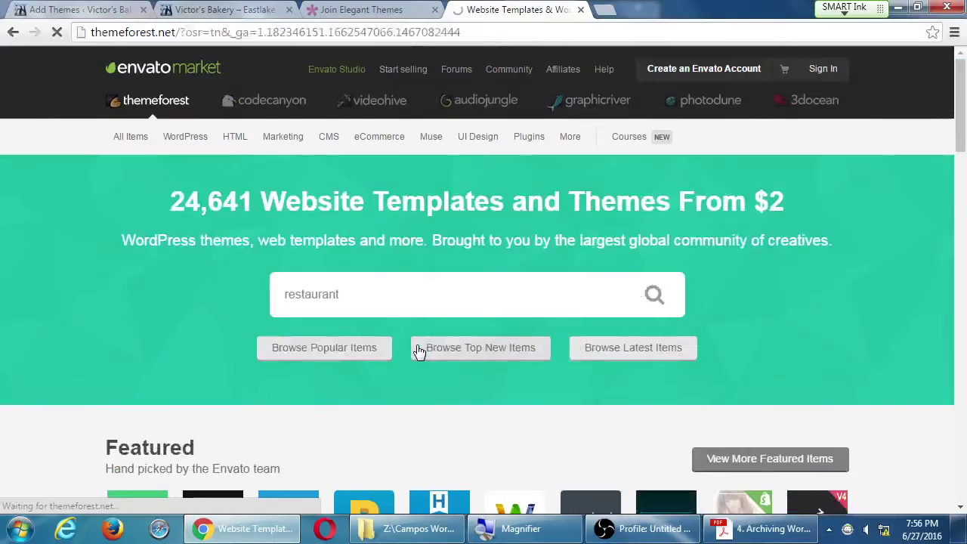
Preview the first two restaurant theme results and open the Grand Restaurant | Restaurant Cafe Theme item page.
scroll(464, 279, "down", 2)
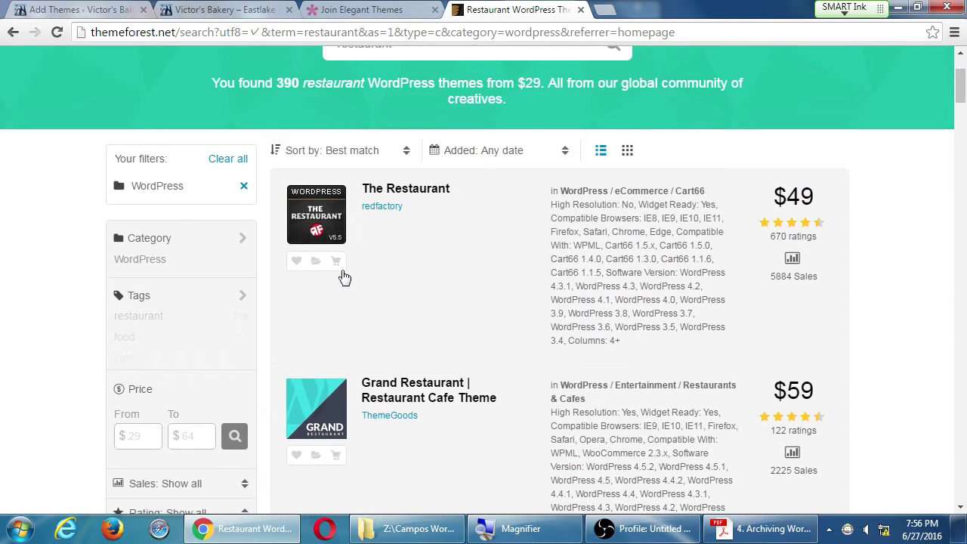
mouse_move(340, 238)
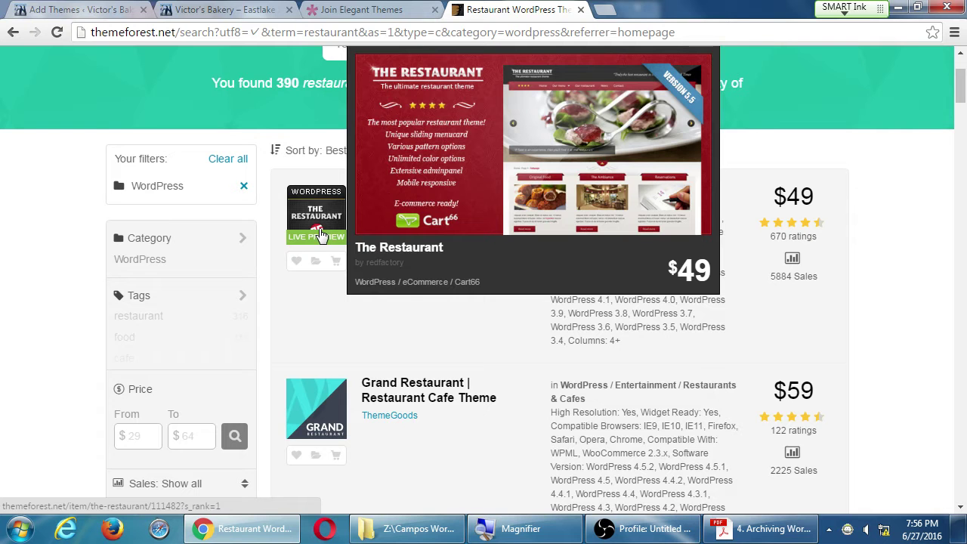
mouse_move(327, 412)
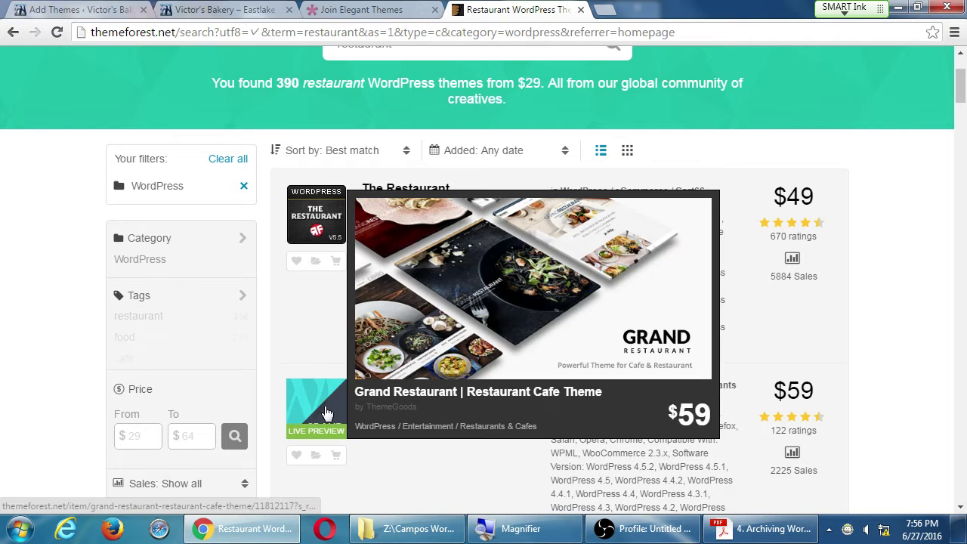
left_click(327, 412)
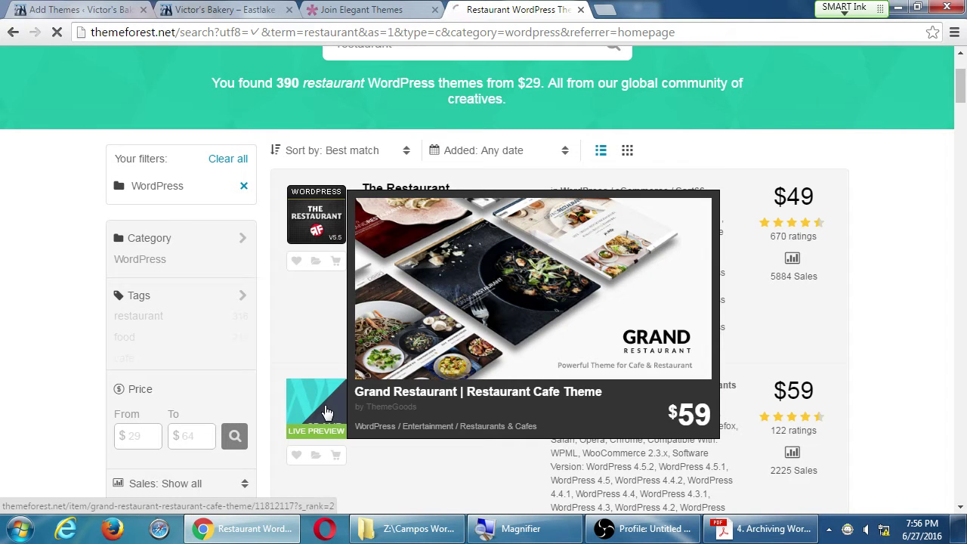
scroll(462, 423, "down", 4)
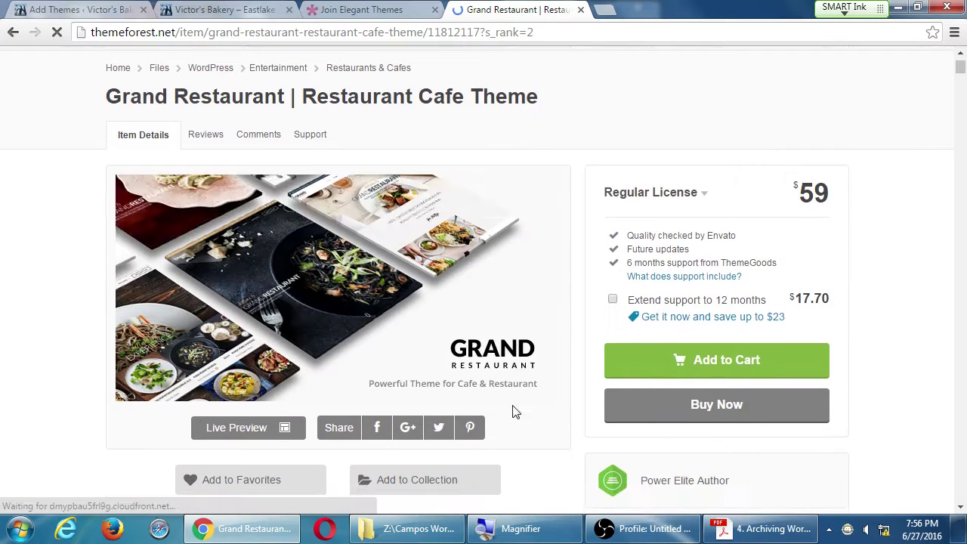
Open the live preview of the Grand Restaurant theme and look through its demo home page.
left_click(275, 265)
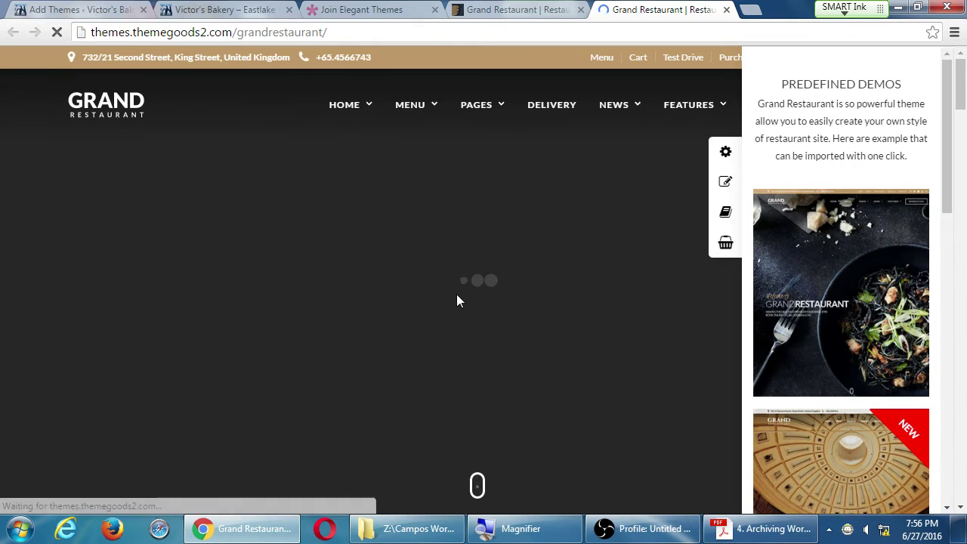
scroll(435, 197, "down", 10)
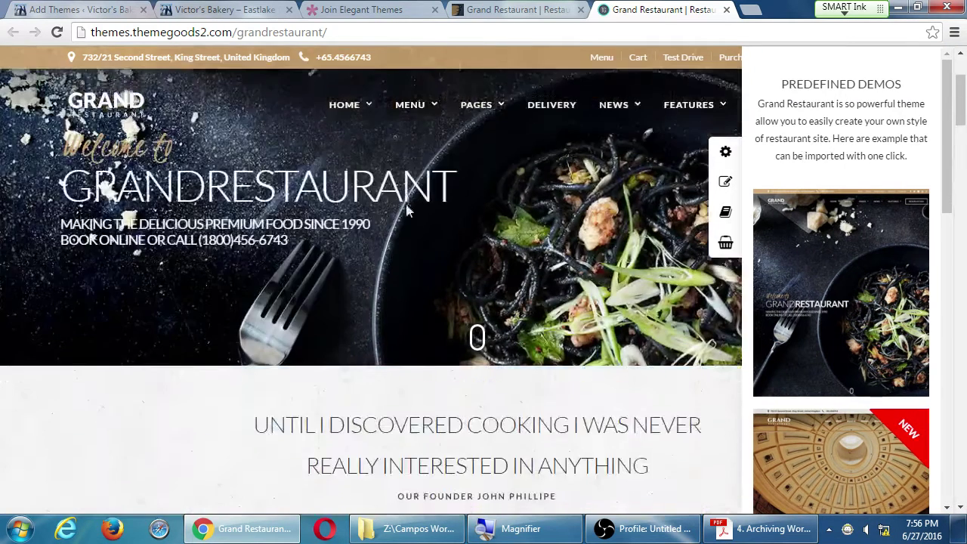
scroll(264, 227, "up", 5)
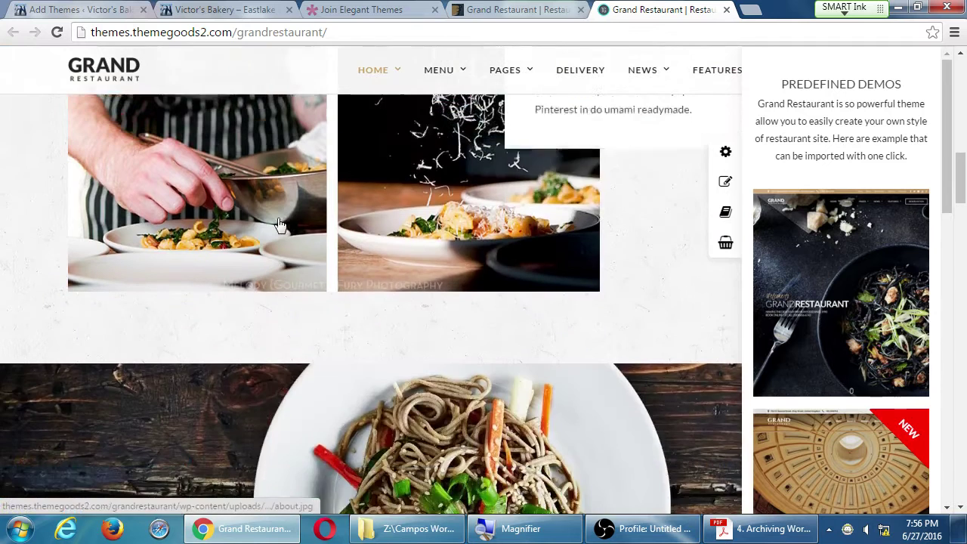
Return to the Grand Restaurant item page and check its Regular License price.
left_click(533, 9)
scroll(701, 160, "up", 2)
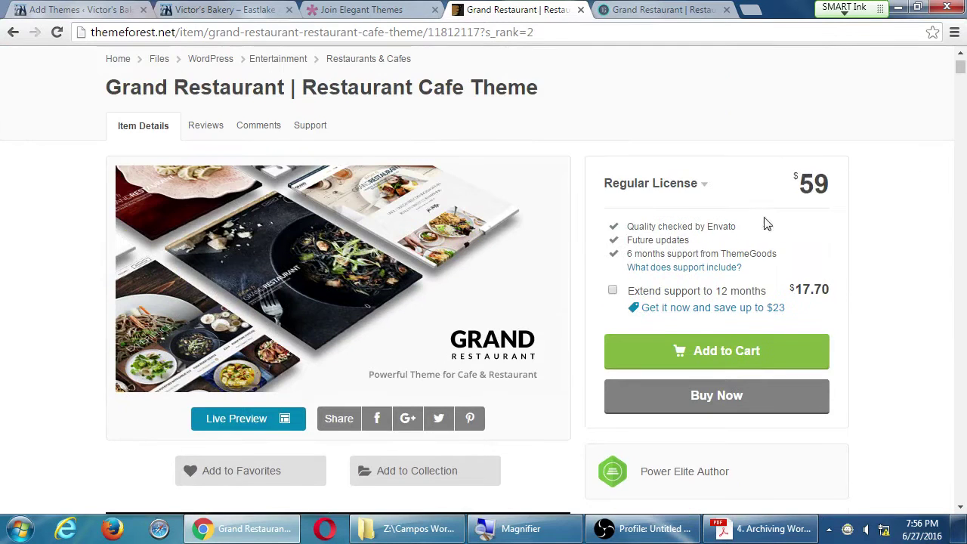
left_click_drag(808, 185, 854, 183)
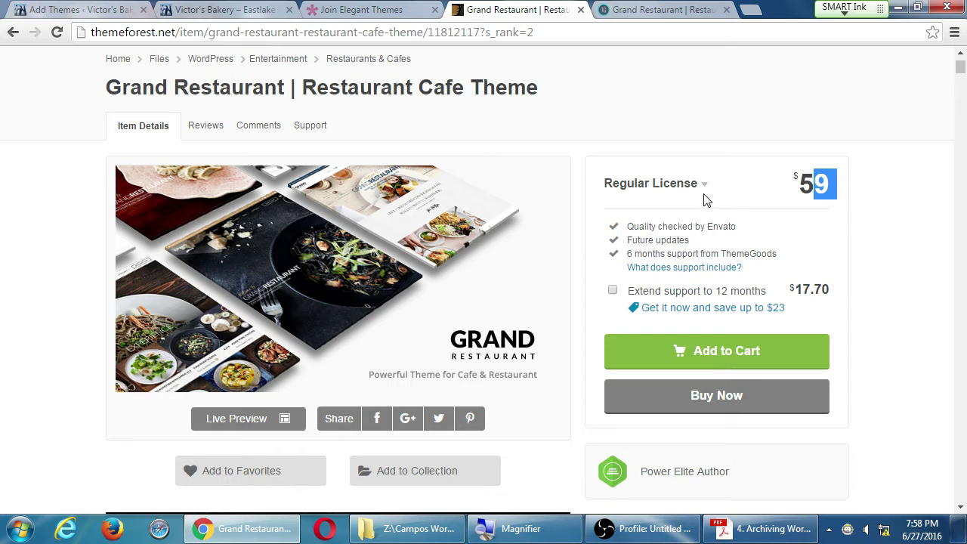
scroll(663, 200, "up", 2)
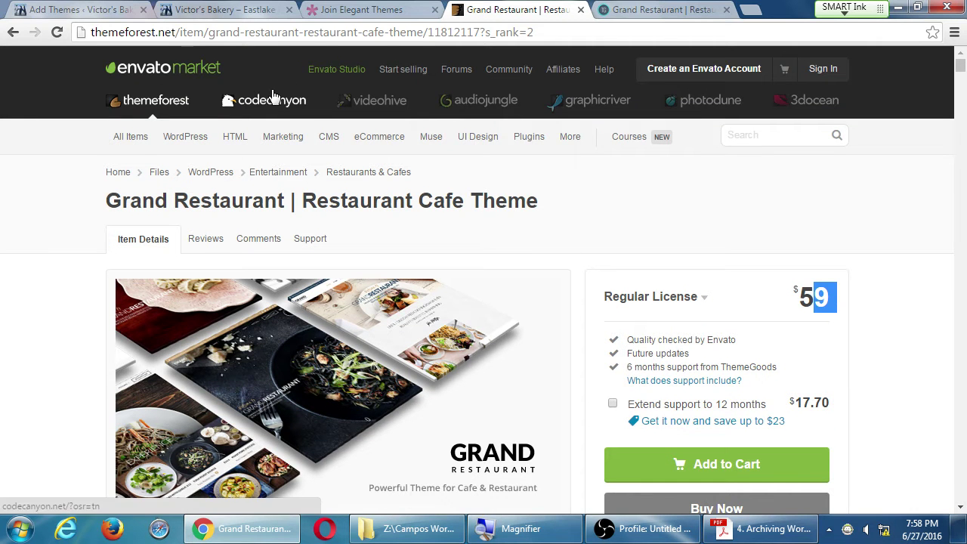
Compare the WordPress Add Themes page with the Grand Restaurant item page, finishing on Add Themes.
left_click(88, 7)
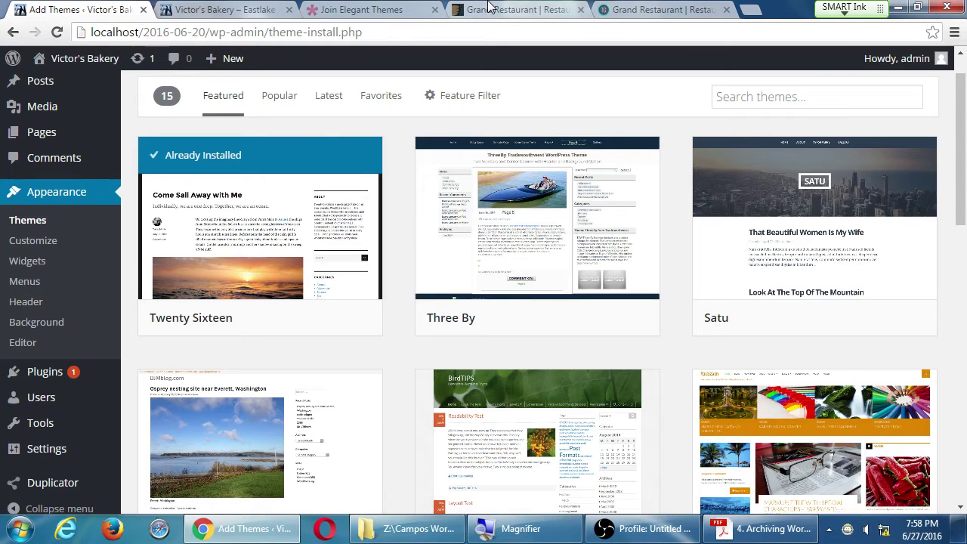
left_click(488, 6)
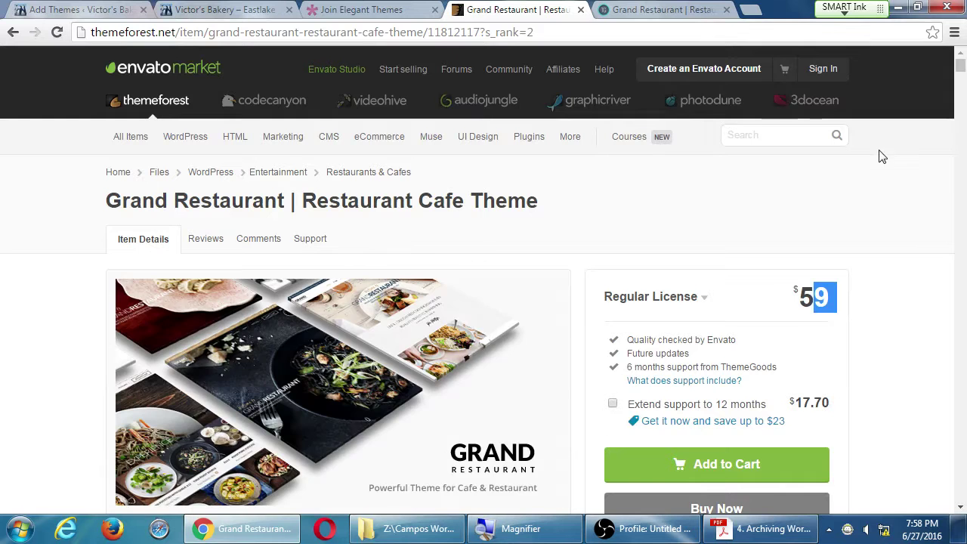
left_click(84, 8)
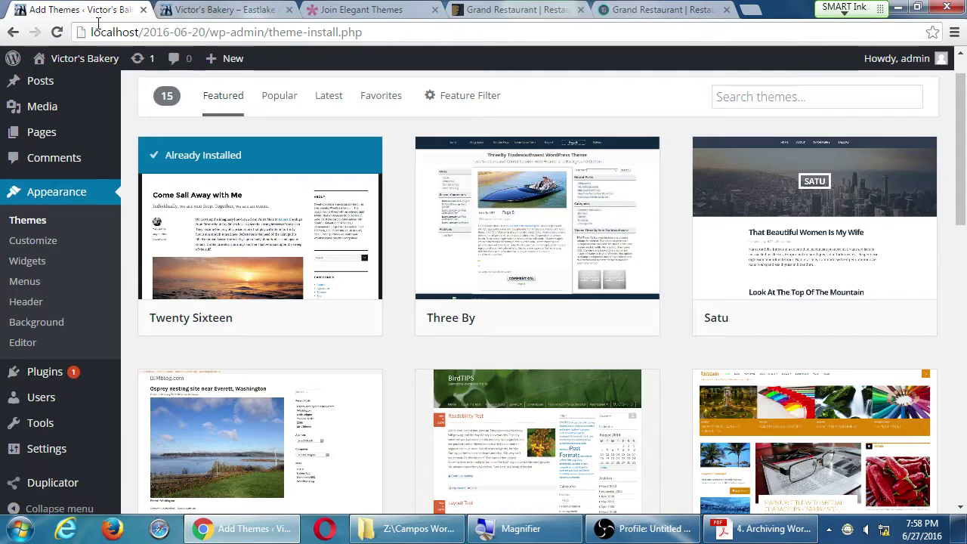
Look over the Featured themes on the Add Themes page, and install and activate the free Satu theme.
scroll(249, 268, "up", 1)
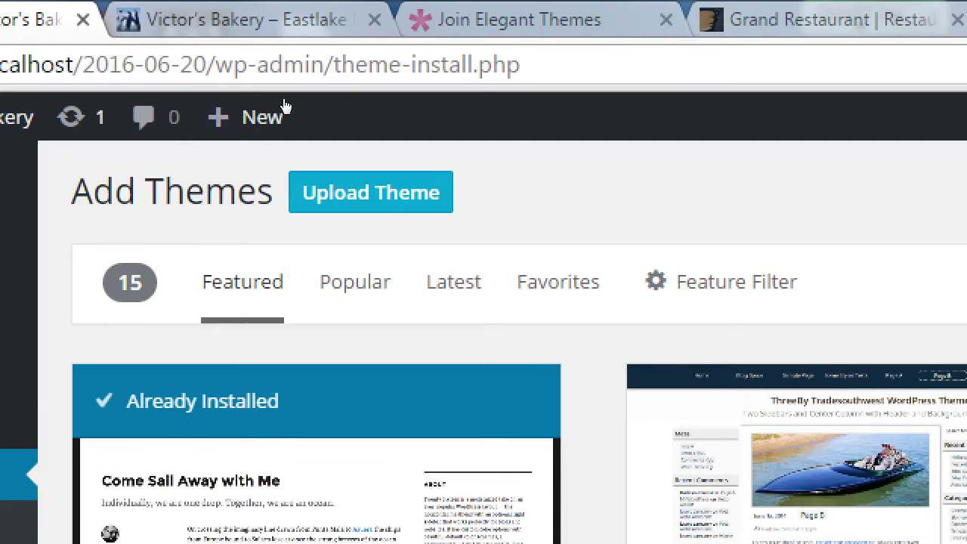
scroll(408, 216, "down", 3)
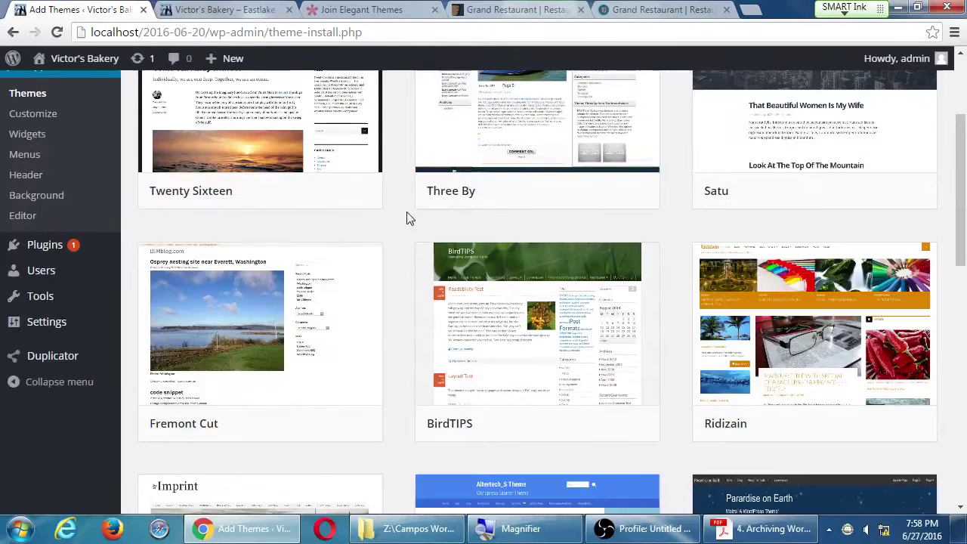
scroll(355, 237, "up", 1)
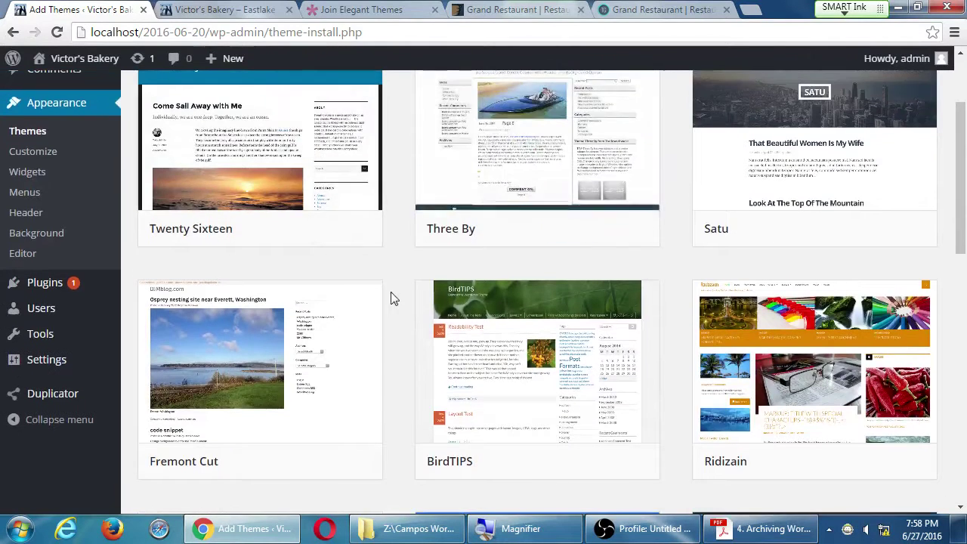
scroll(386, 296, "up", 2)
mouse_move(313, 443)
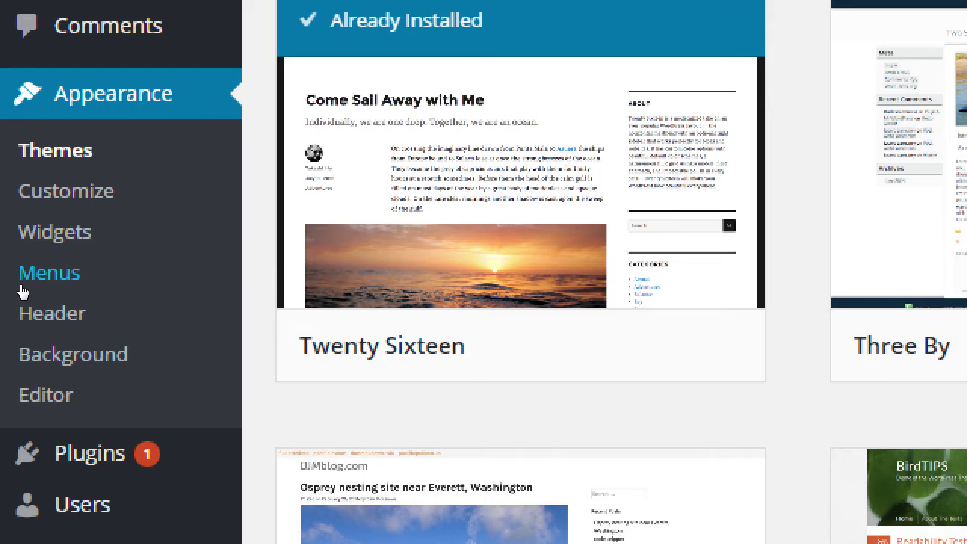
mouse_move(64, 37)
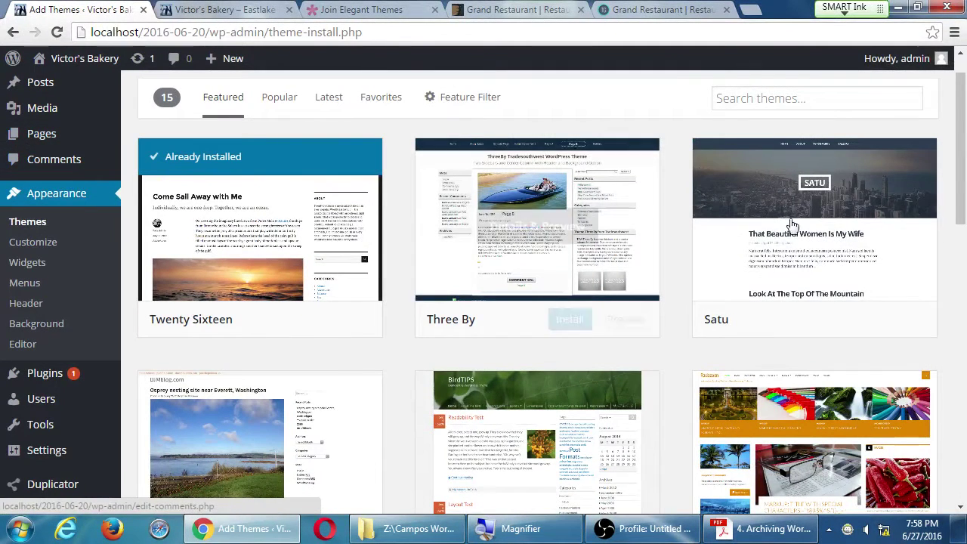
left_click(843, 322)
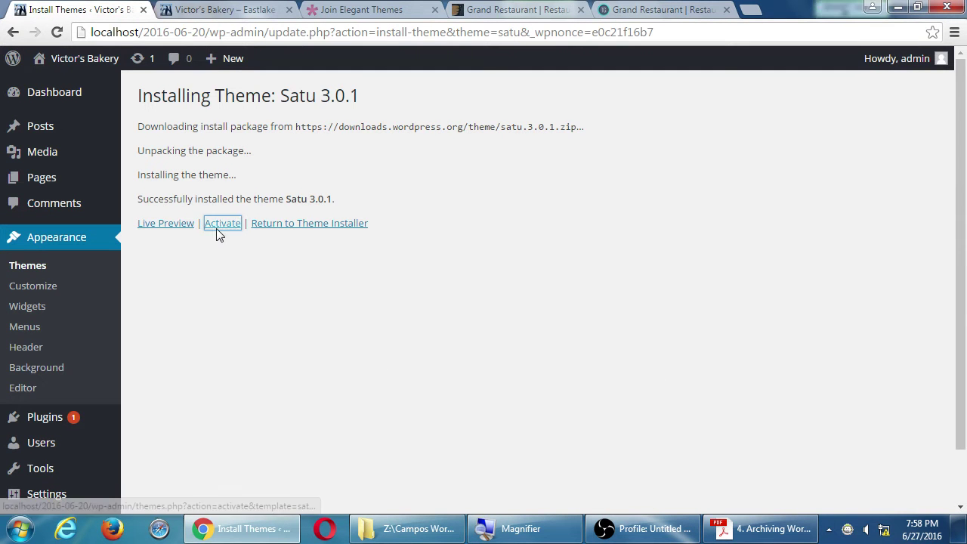
left_click(216, 228)
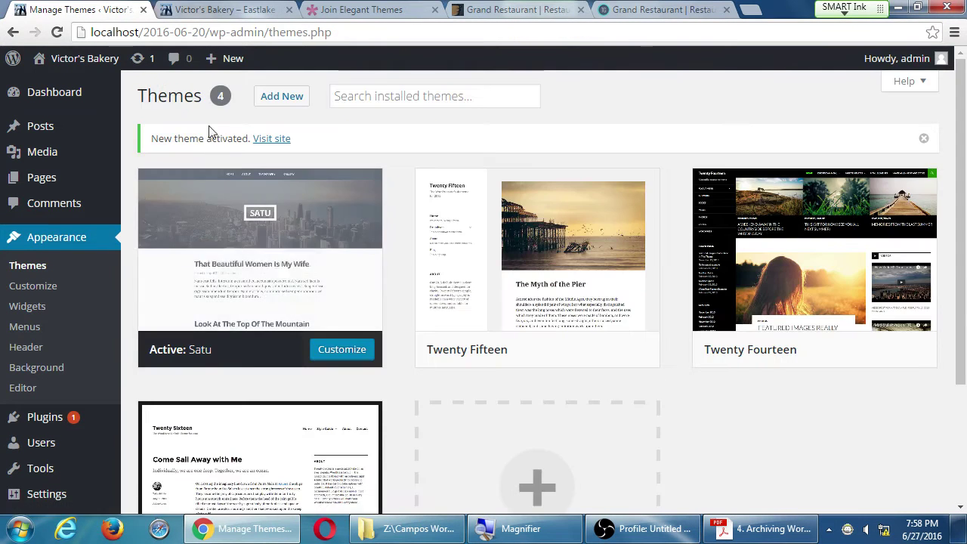
Visit the Victor's Bakery site and look through the whole home page as displayed with the Satu theme.
left_click(84, 57)
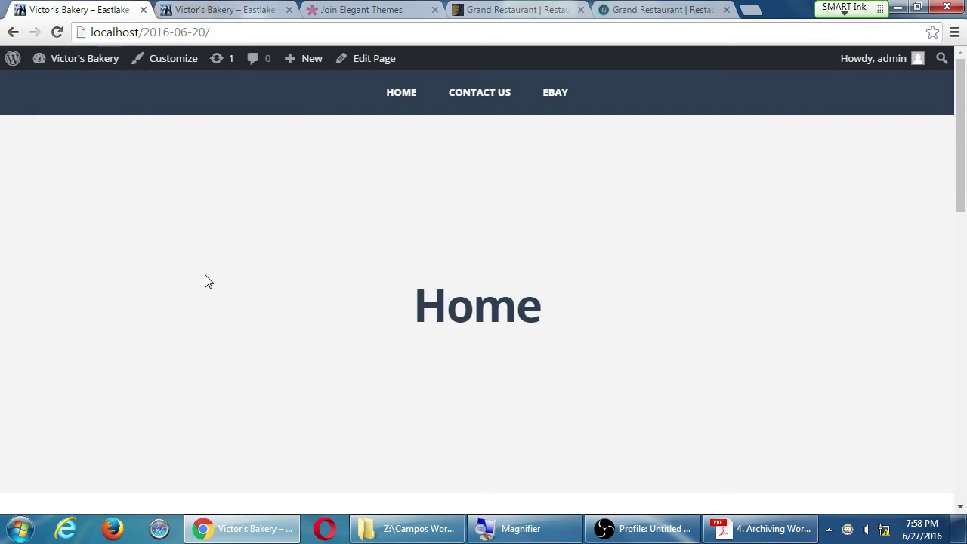
scroll(211, 278, "down", 5)
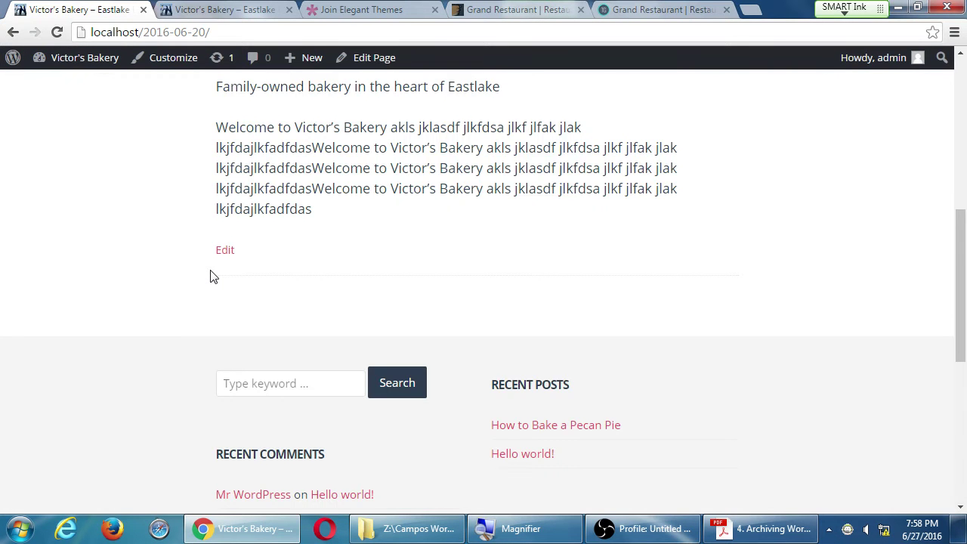
scroll(211, 277, "down", 6)
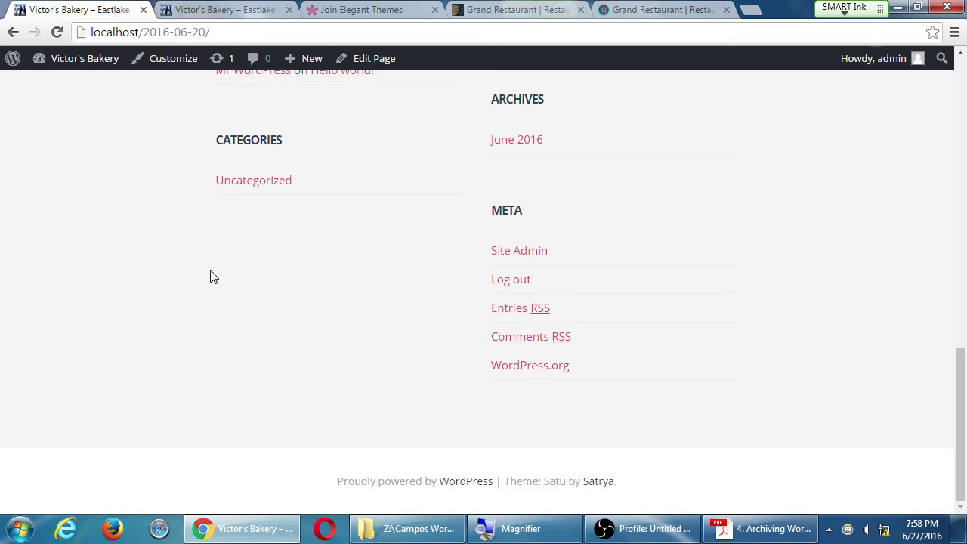
scroll(211, 277, "up", 10)
Return to the site's dashboard and open the theme editor on Satu's stylesheet (style.css).
mouse_move(81, 65)
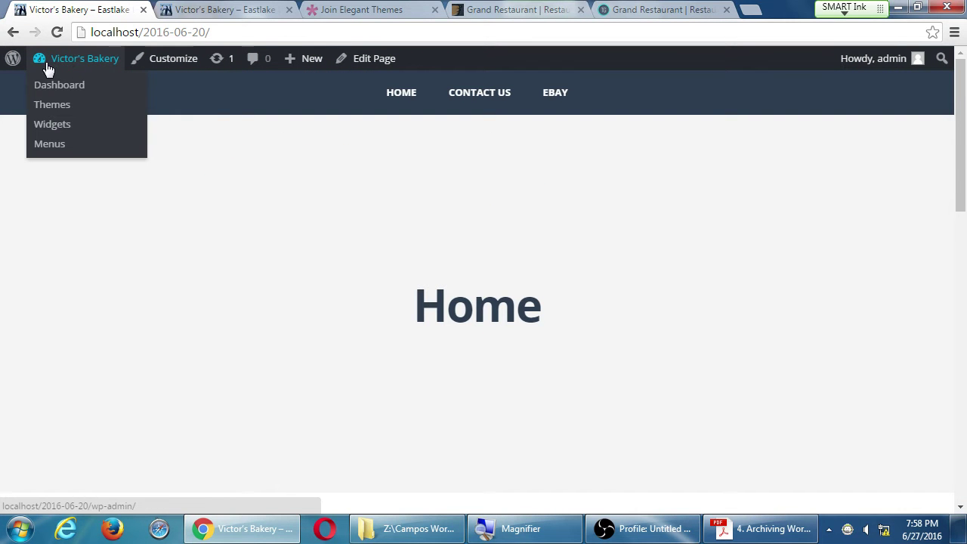
left_click(68, 67)
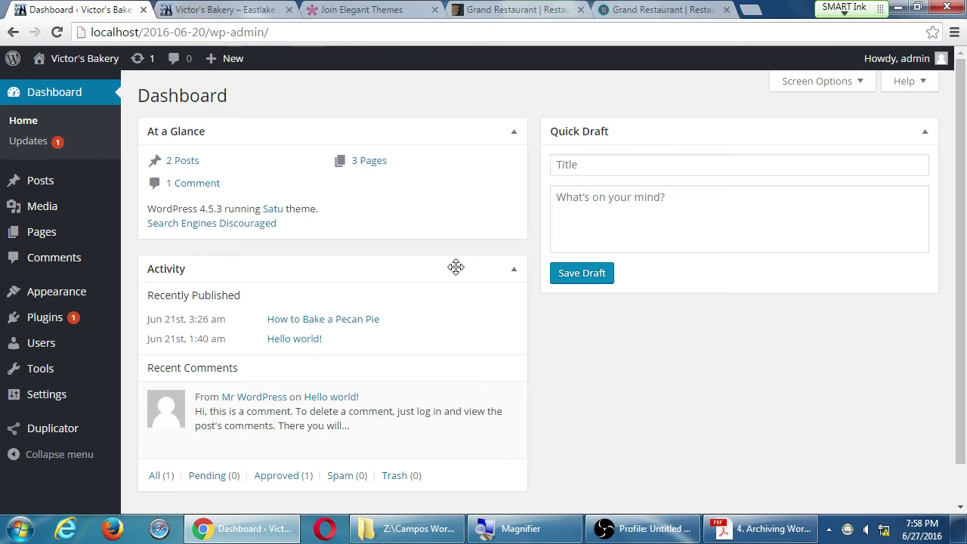
mouse_move(81, 296)
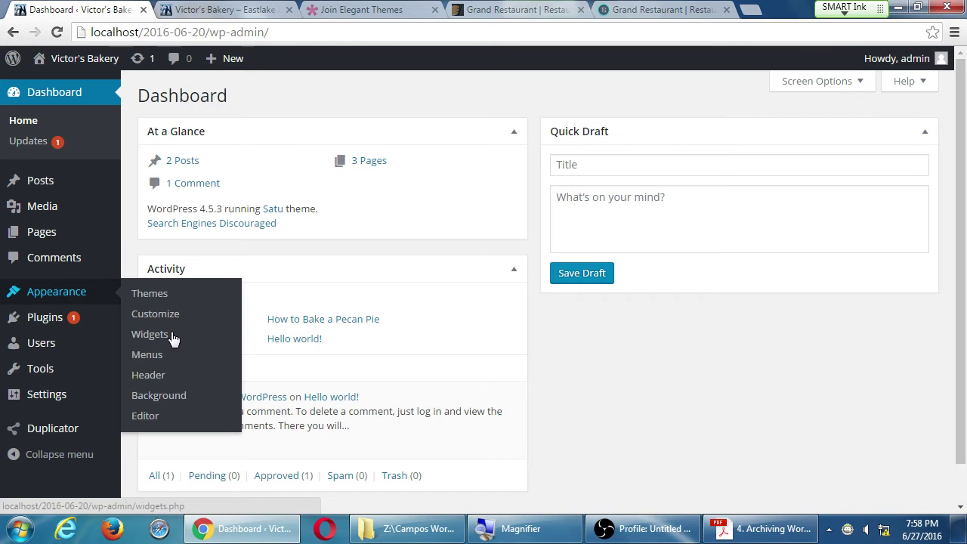
left_click(154, 422)
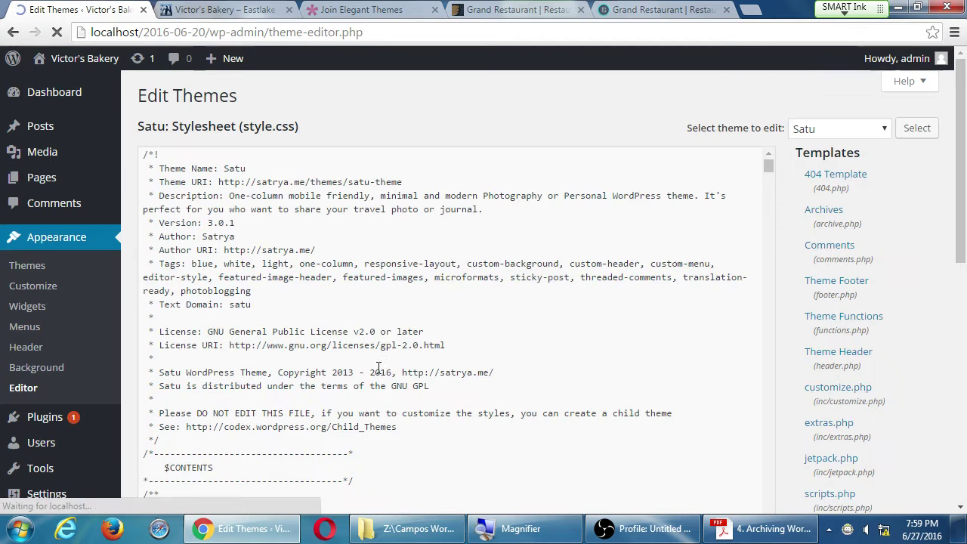
Examine the Satu theme's template file list and read through the code of its style.css stylesheet.
scroll(877, 343, "down", 1)
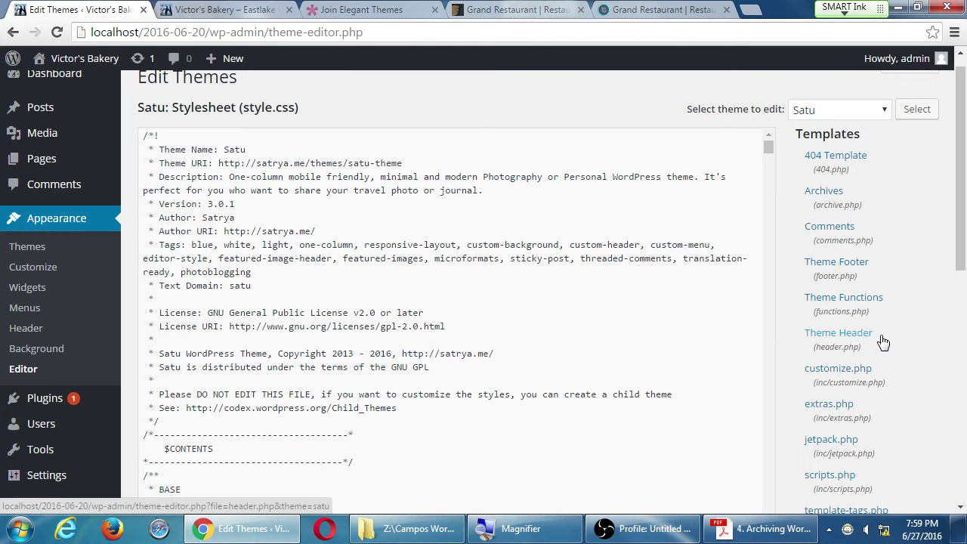
scroll(883, 342, "down", 2)
scroll(615, 282, "down", 1)
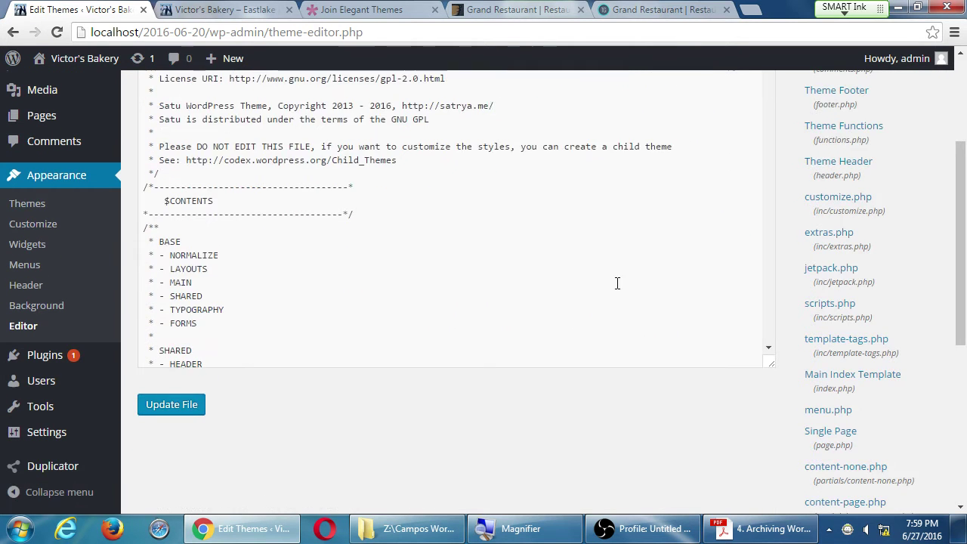
scroll(617, 283, "down", 1)
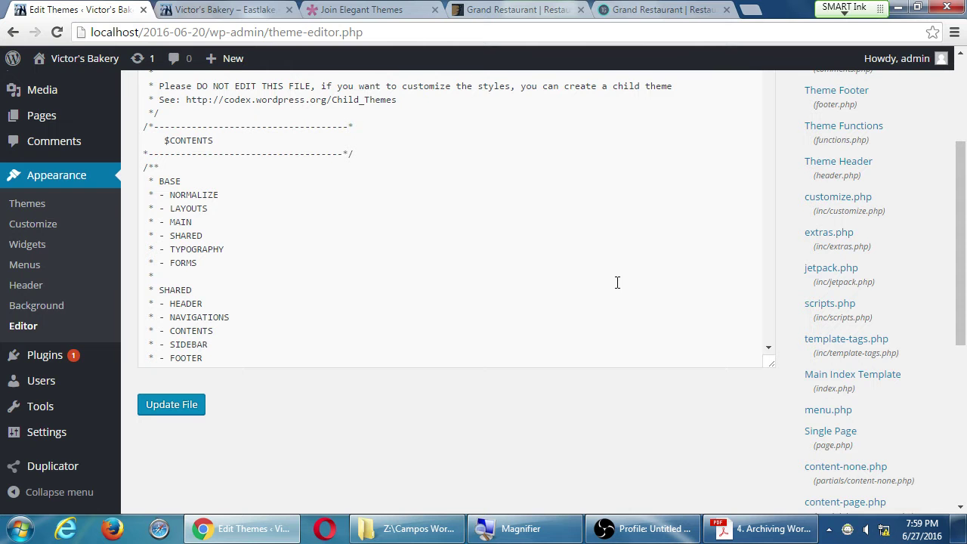
scroll(618, 282, "down", 4)
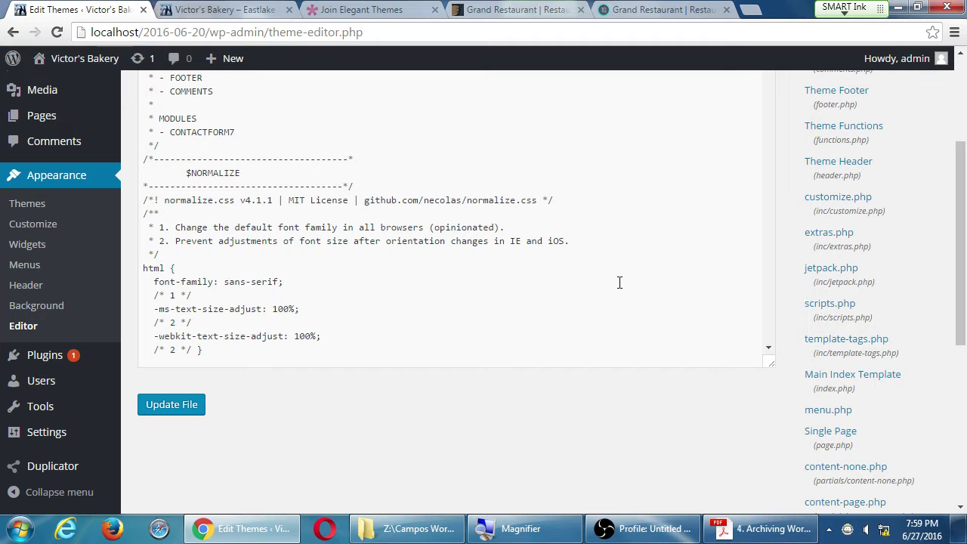
scroll(617, 283, "down", 1)
scroll(619, 283, "down", 1)
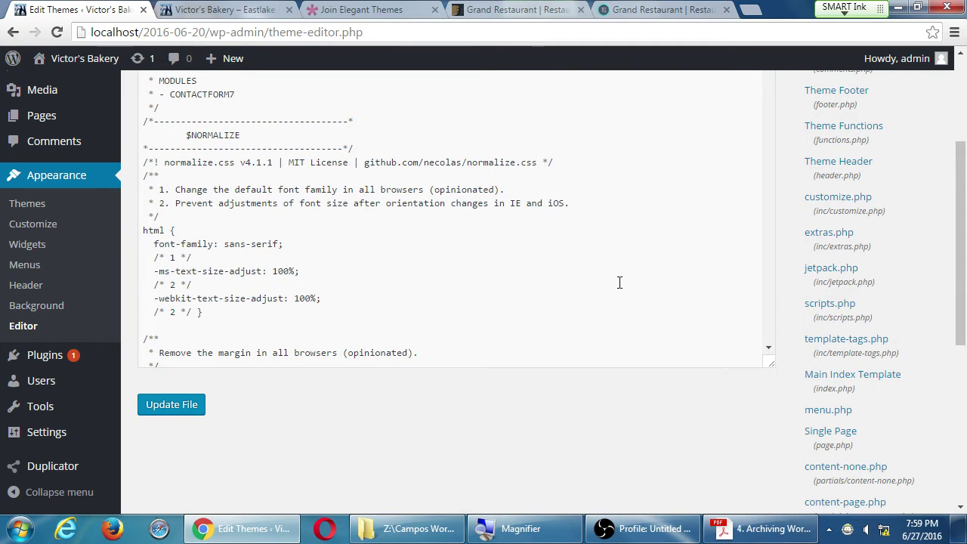
scroll(619, 282, "down", 1)
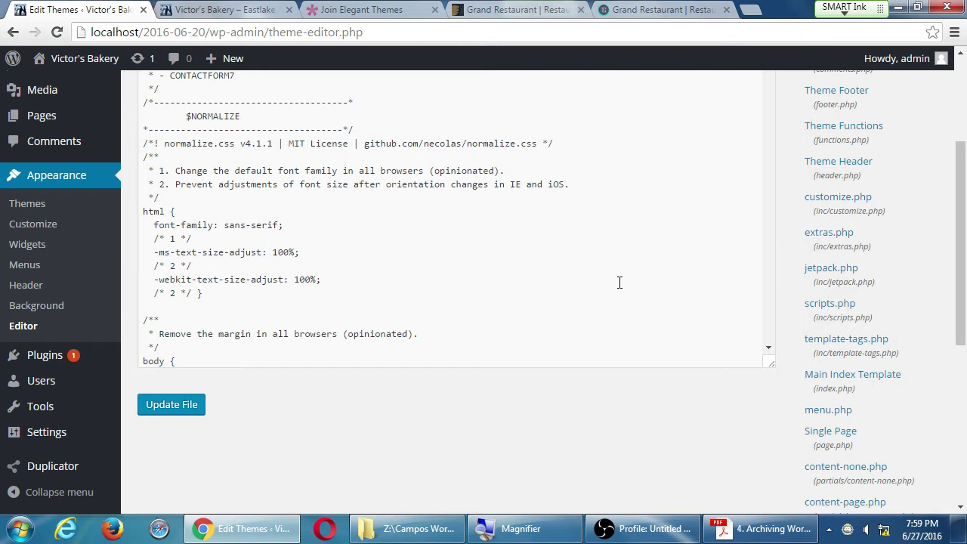
scroll(618, 283, "down", 3)
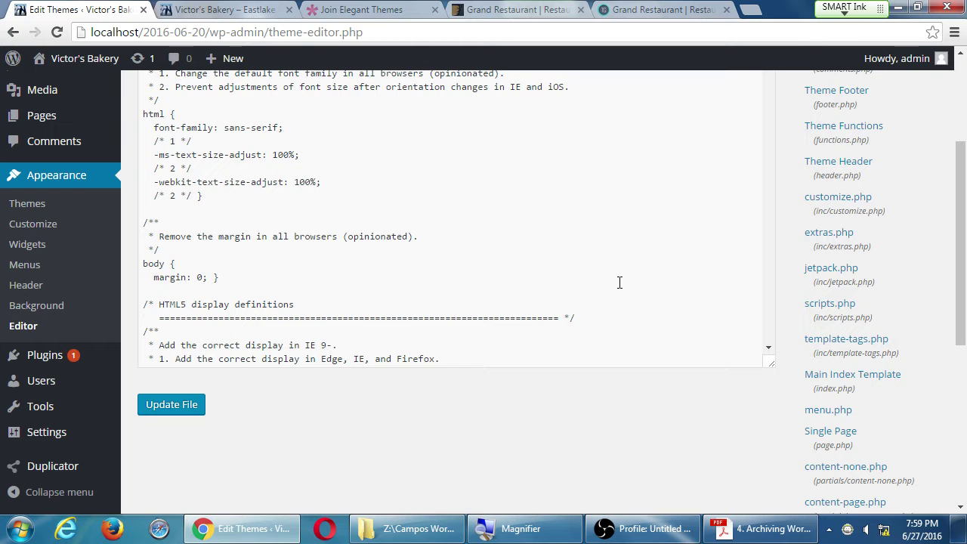
scroll(619, 283, "down", 2)
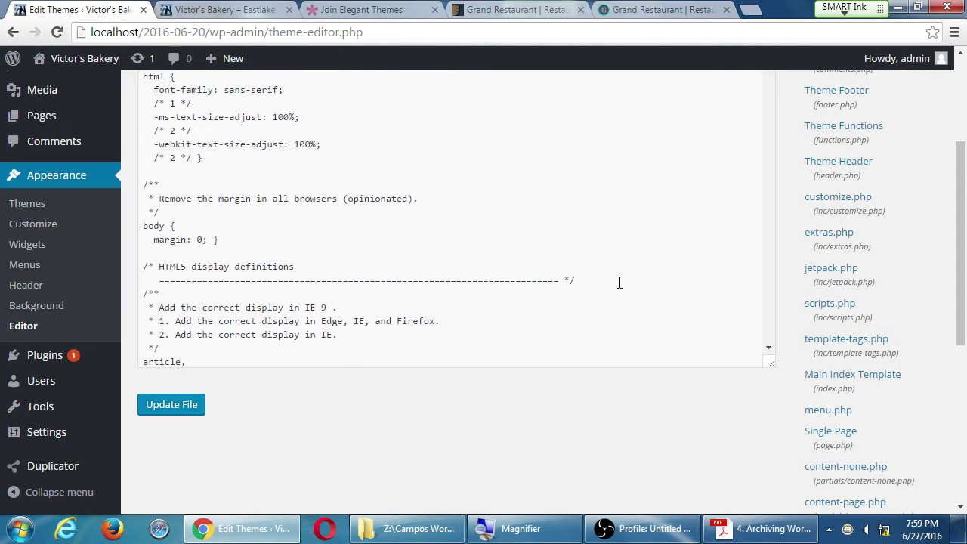
scroll(618, 283, "down", 8)
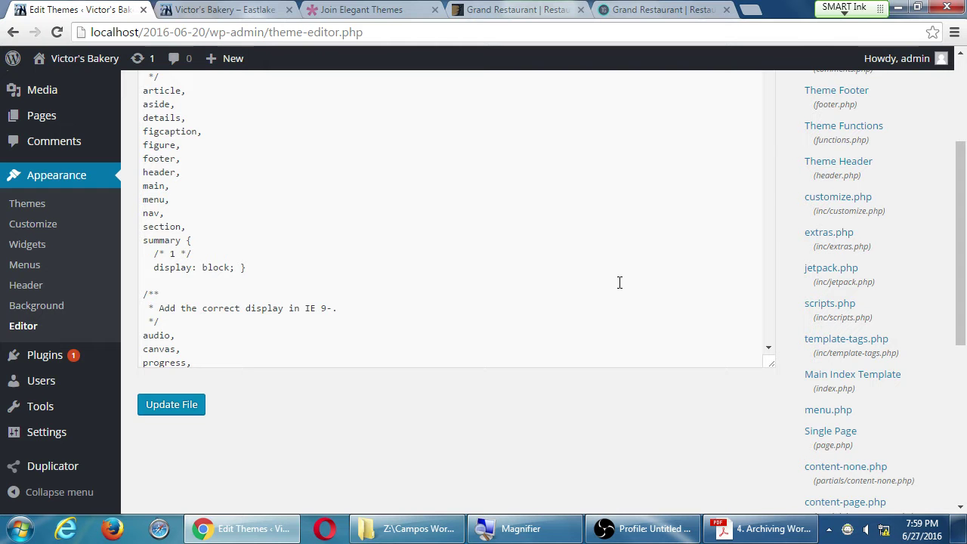
scroll(618, 283, "down", 1)
scroll(619, 283, "down", 5)
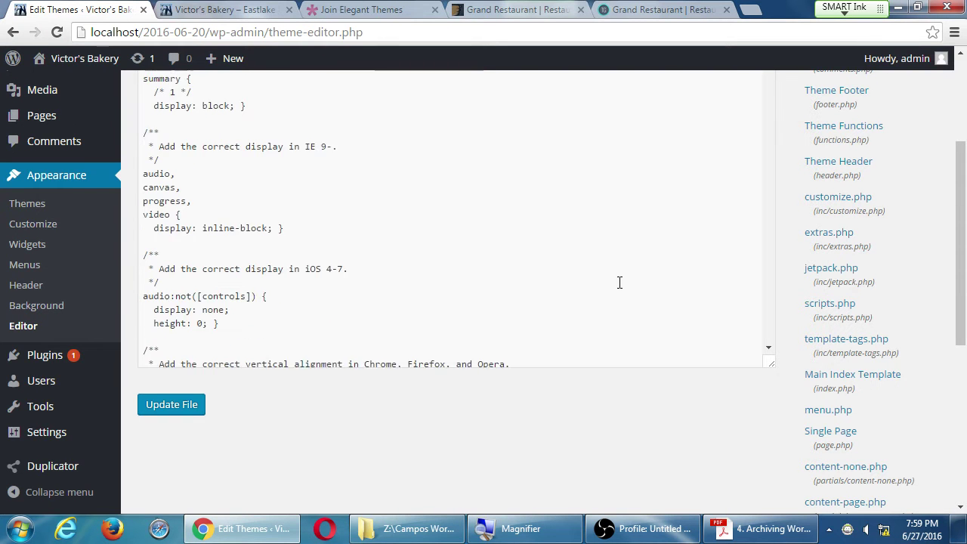
scroll(619, 283, "down", 1)
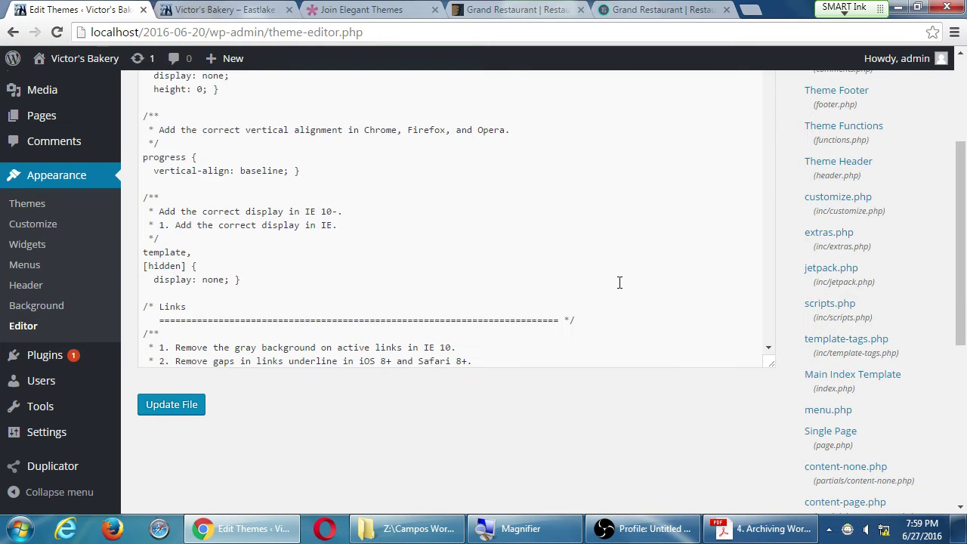
scroll(619, 282, "up", 3)
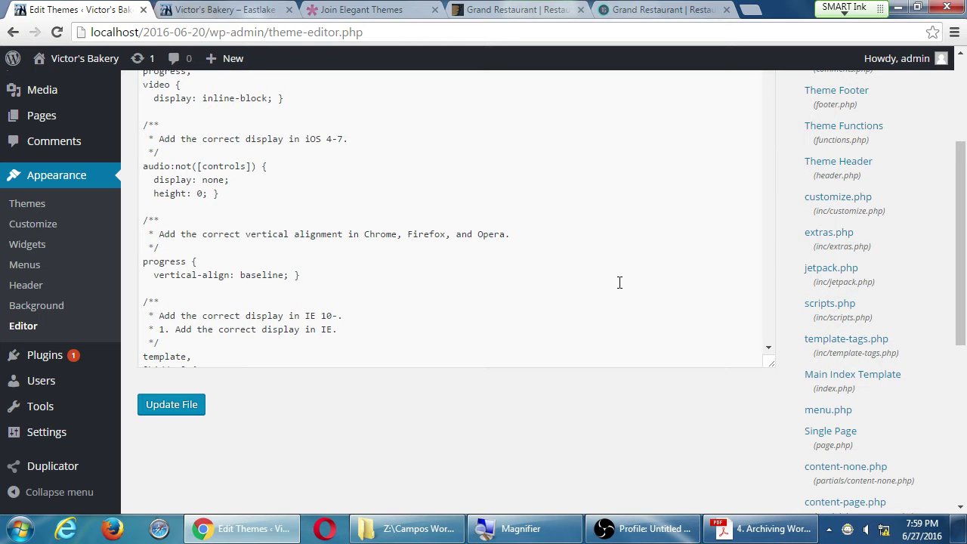
scroll(619, 282, "down", 7)
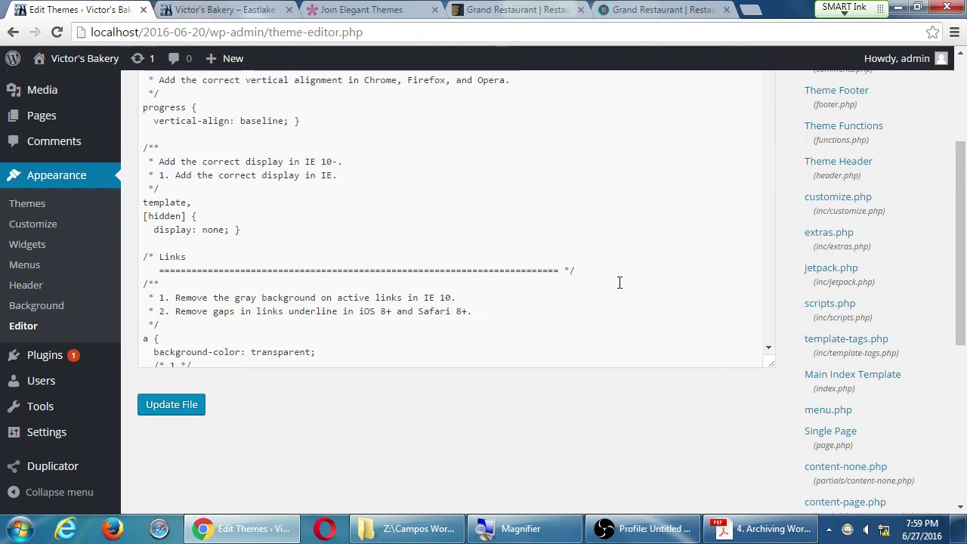
scroll(627, 295, "down", 5)
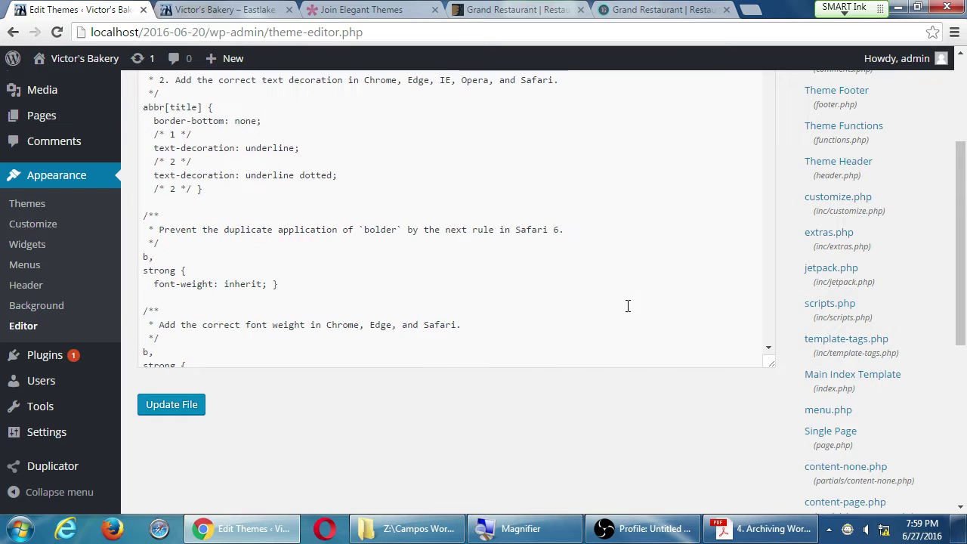
Activate Twenty Fifteen among the installed themes, and switch the active theme to Twenty Sixteen.
left_click(41, 216)
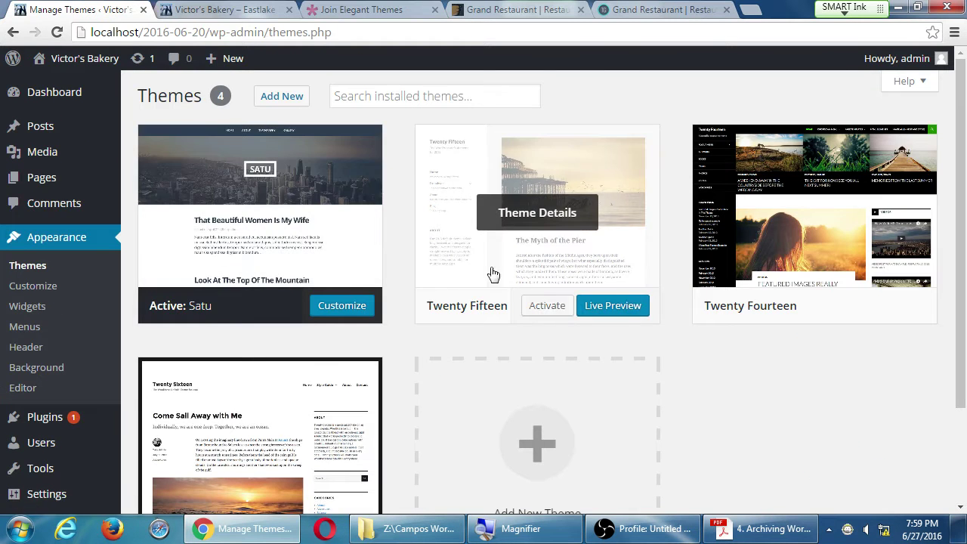
left_click(547, 310)
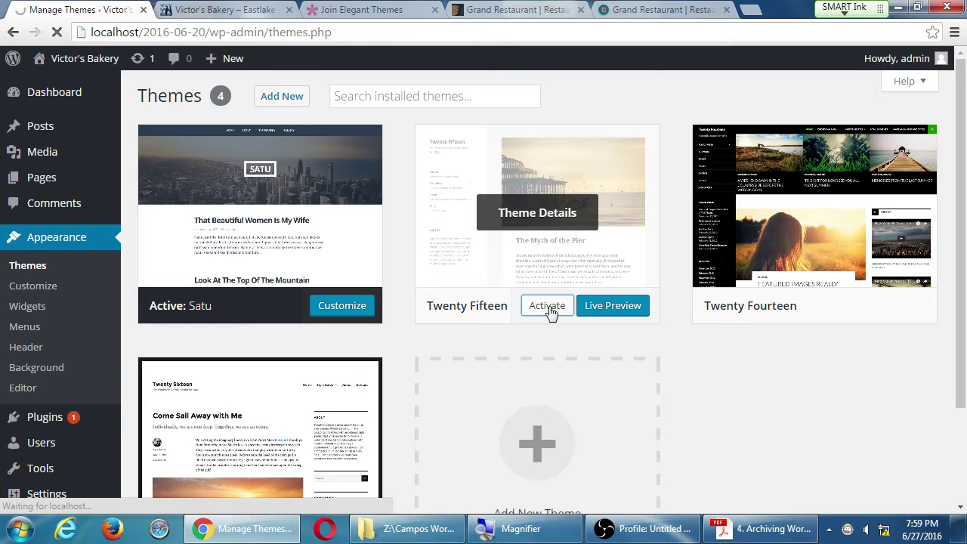
scroll(528, 325, "down", 3)
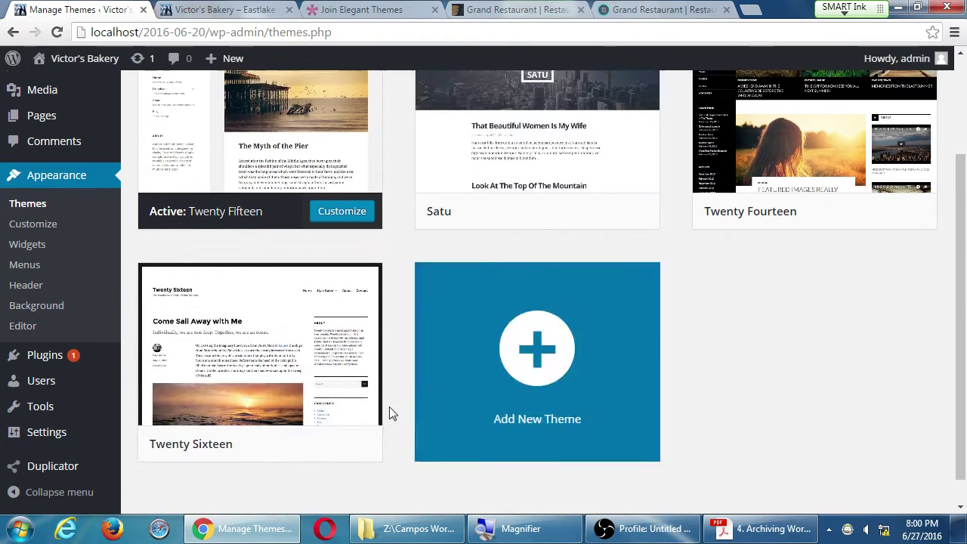
left_click(273, 415)
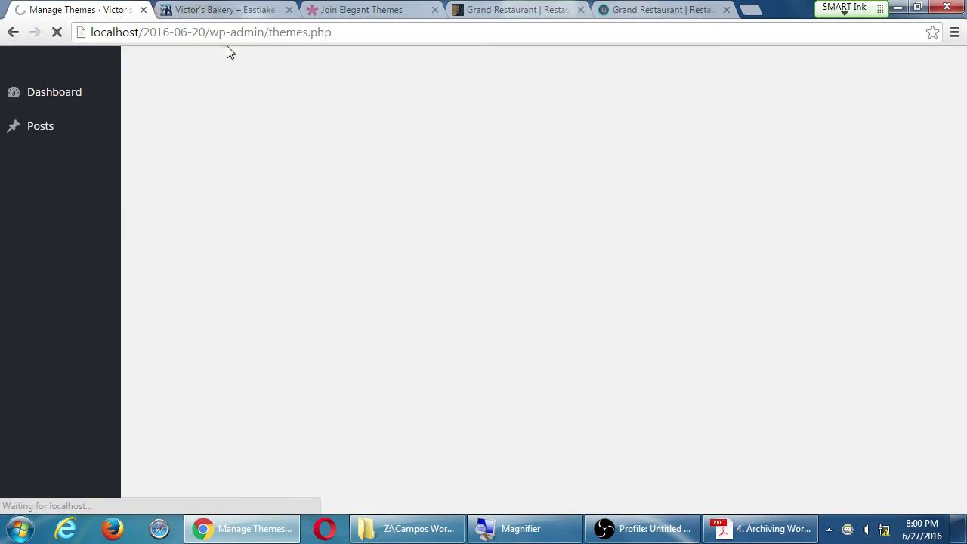
Reload the Victor's Bakery home page and close the Elegant Themes and both Grand Restaurant pages.
left_click(219, 10)
left_click(58, 33)
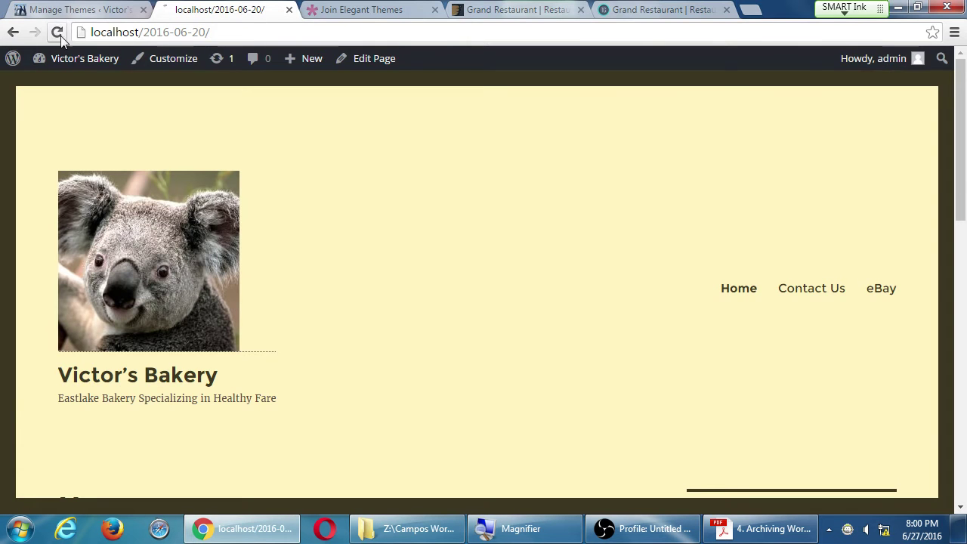
middle_click(365, 9)
middle_click(366, 9)
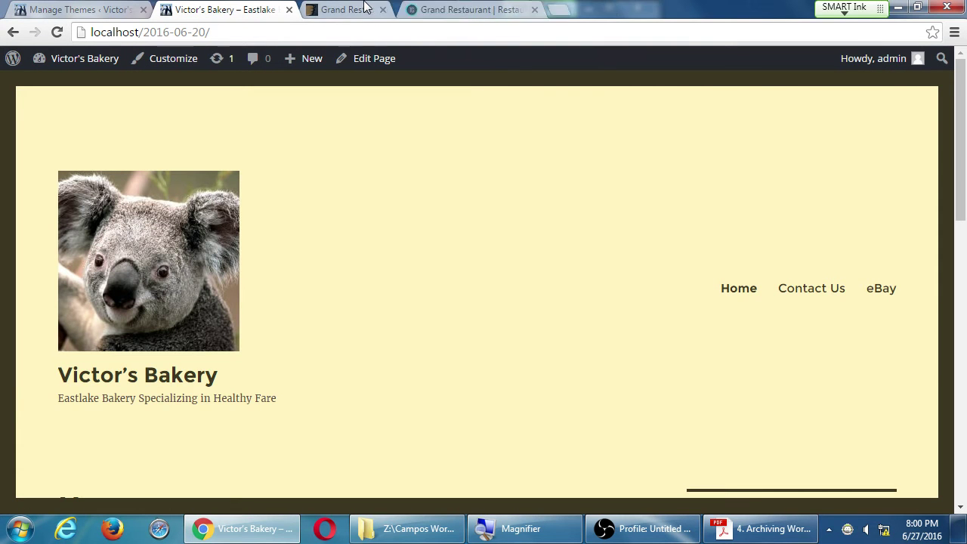
middle_click(366, 9)
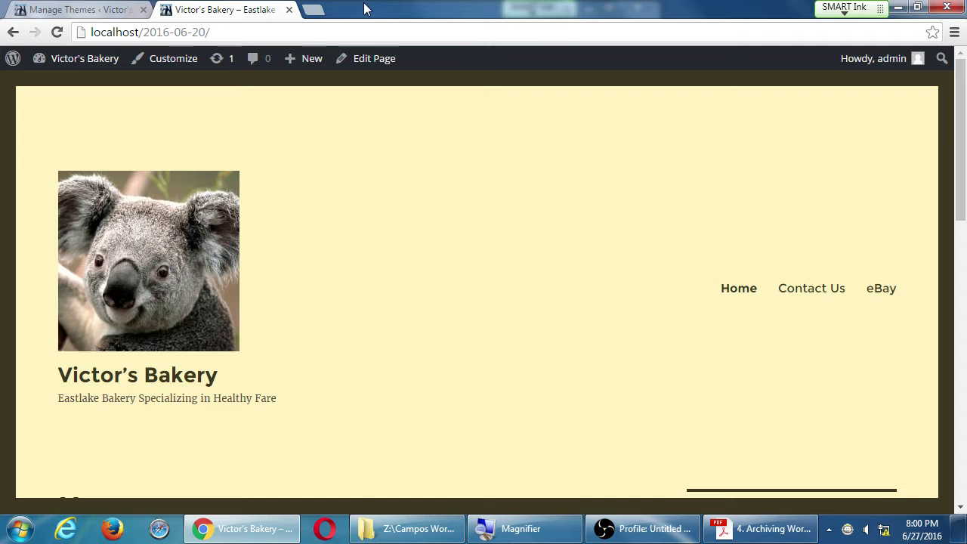
Remove the koala logo from the site identity settings and publish the change.
scroll(760, 270, "down", 3)
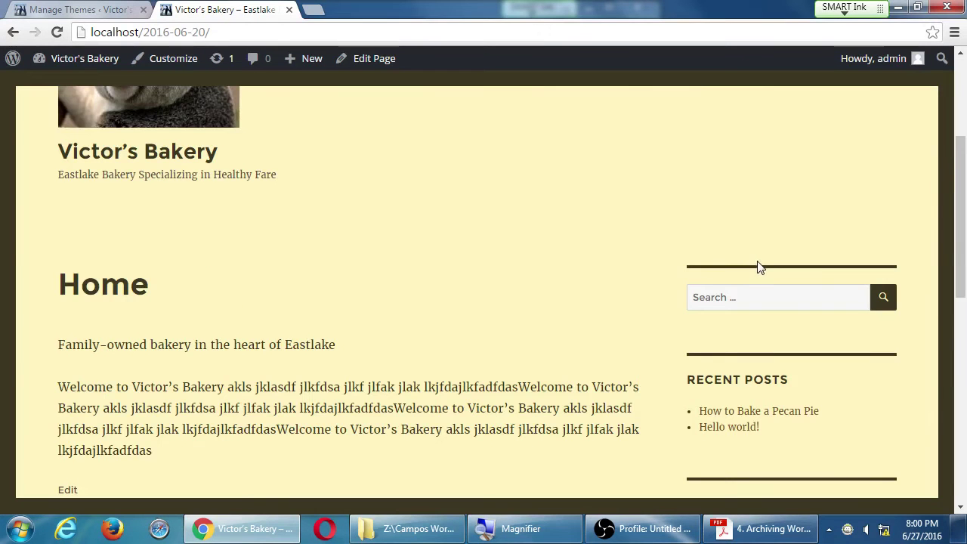
scroll(738, 254, "down", 8)
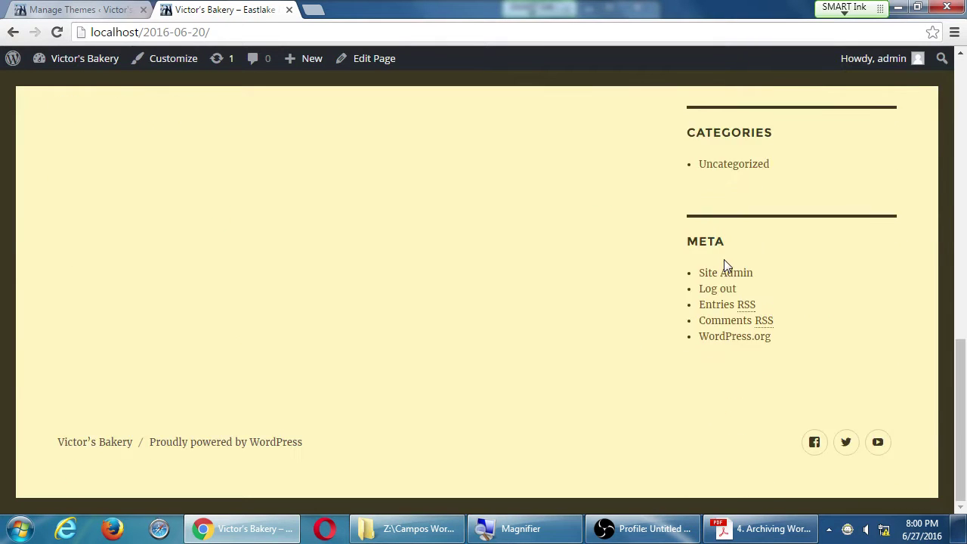
scroll(724, 261, "up", 11)
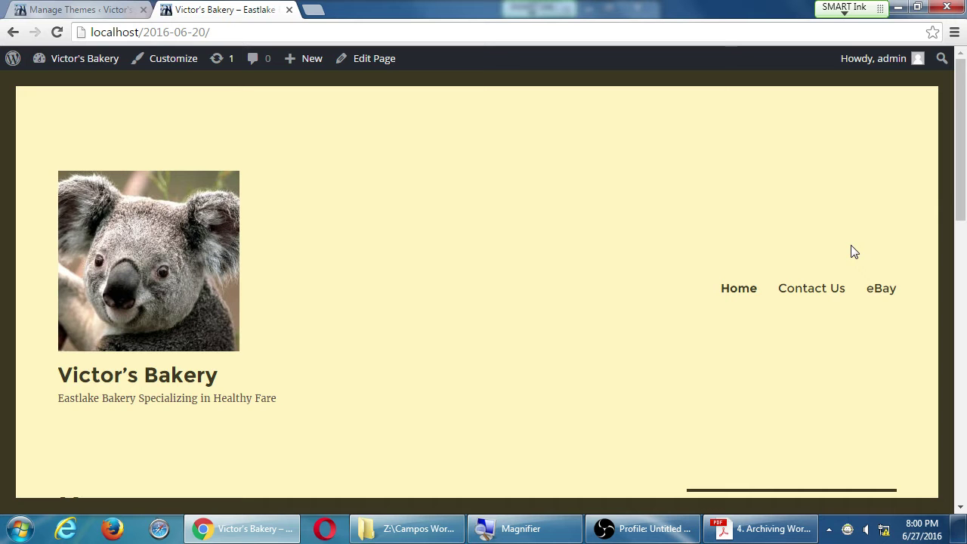
mouse_move(78, 60)
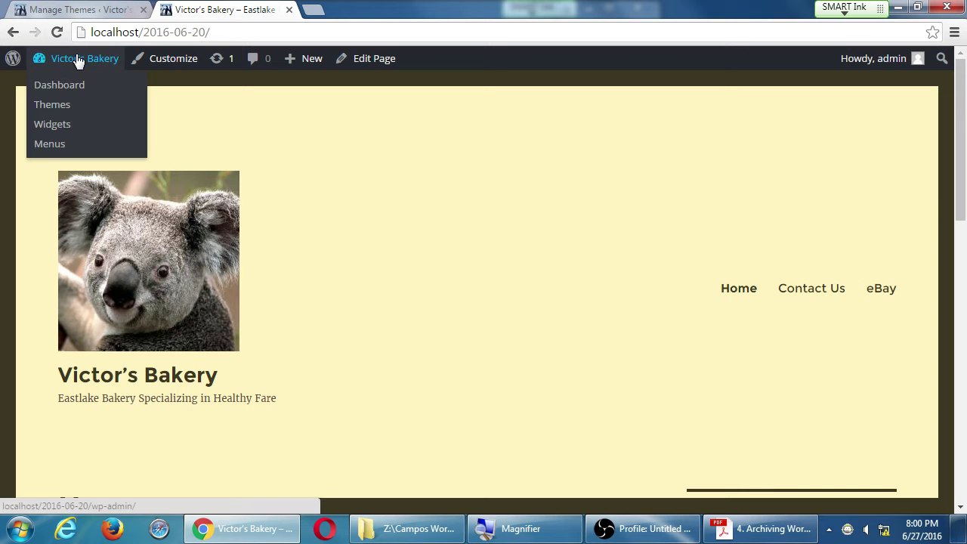
left_click(75, 9)
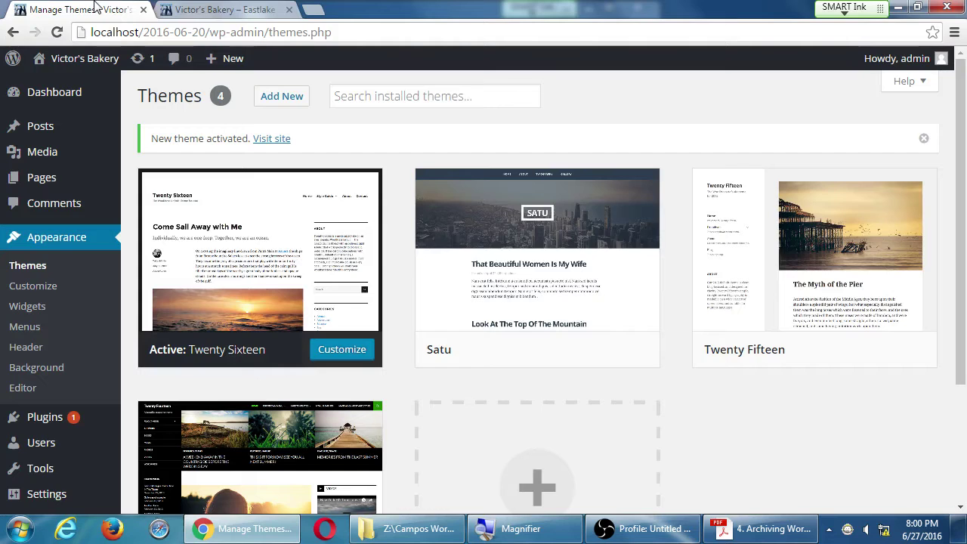
left_click(46, 288)
left_click(90, 225)
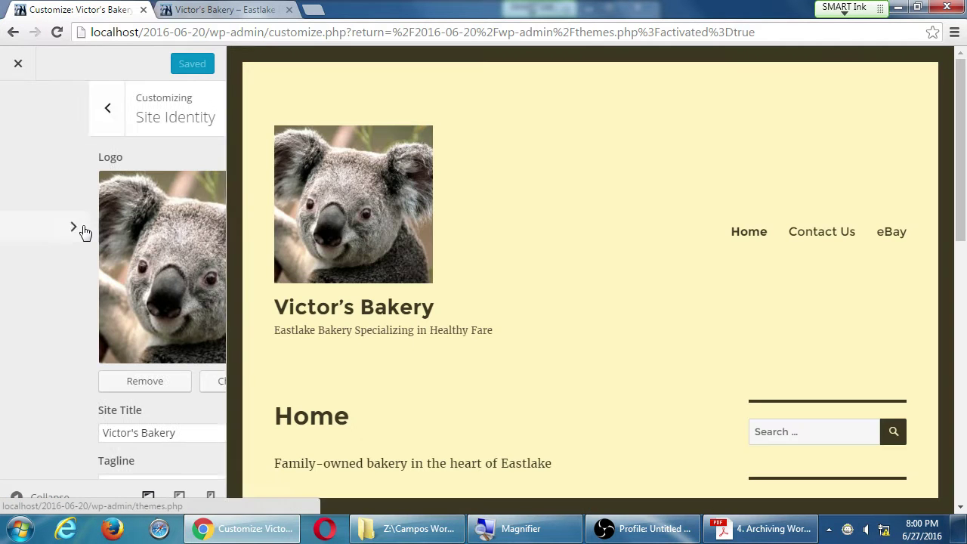
left_click(91, 392)
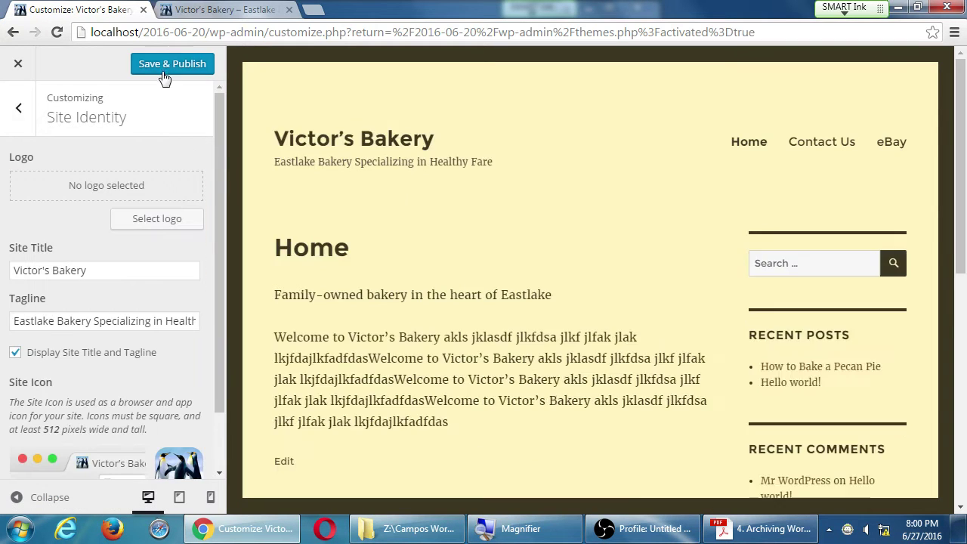
left_click(167, 67)
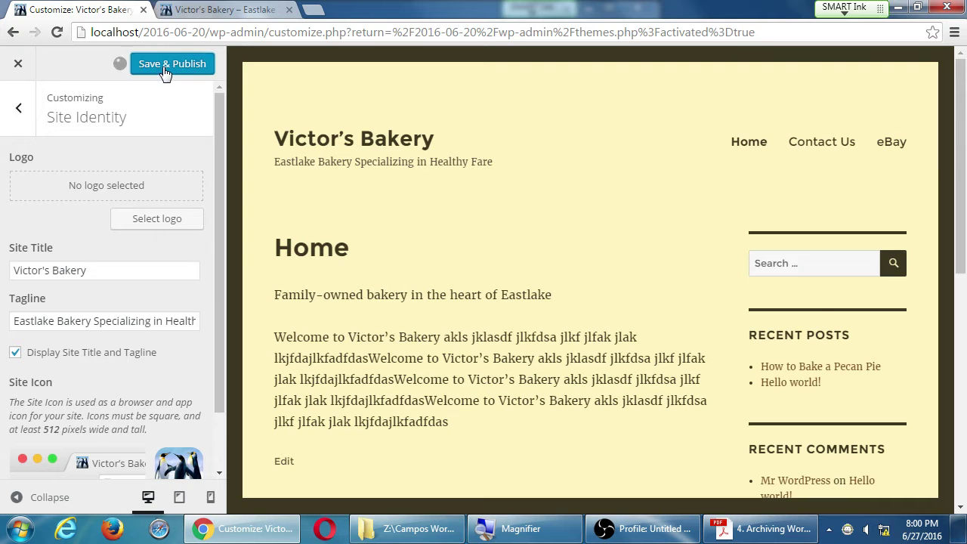
left_click(20, 65)
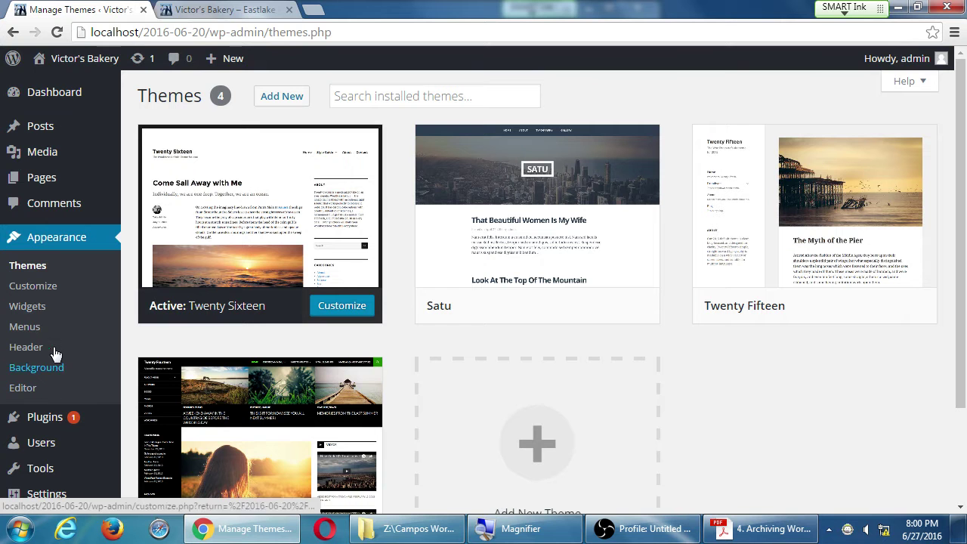
Open the Widgets settings and inspect the Sidebar, Content Bottom 1 and Content Bottom 2 widget areas.
left_click(40, 309)
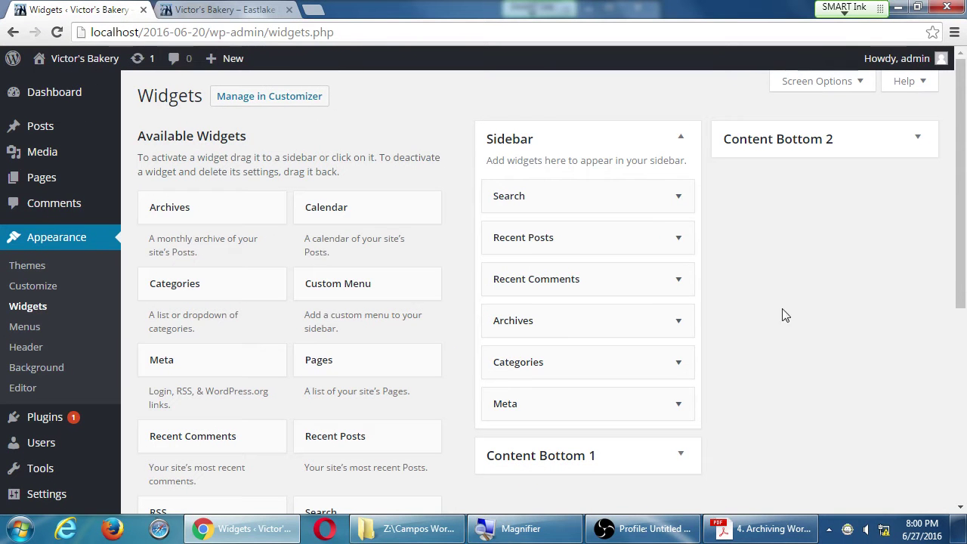
left_click(672, 140)
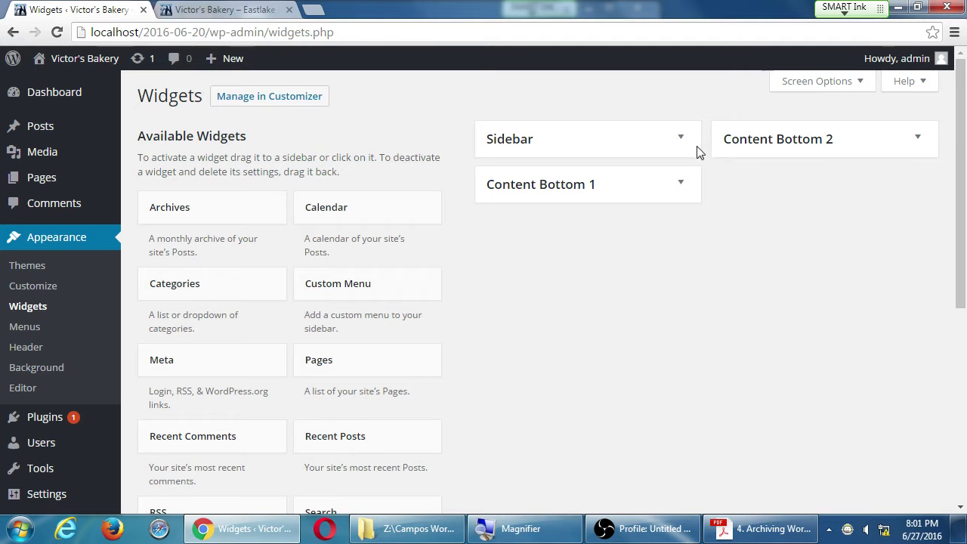
left_click(518, 113)
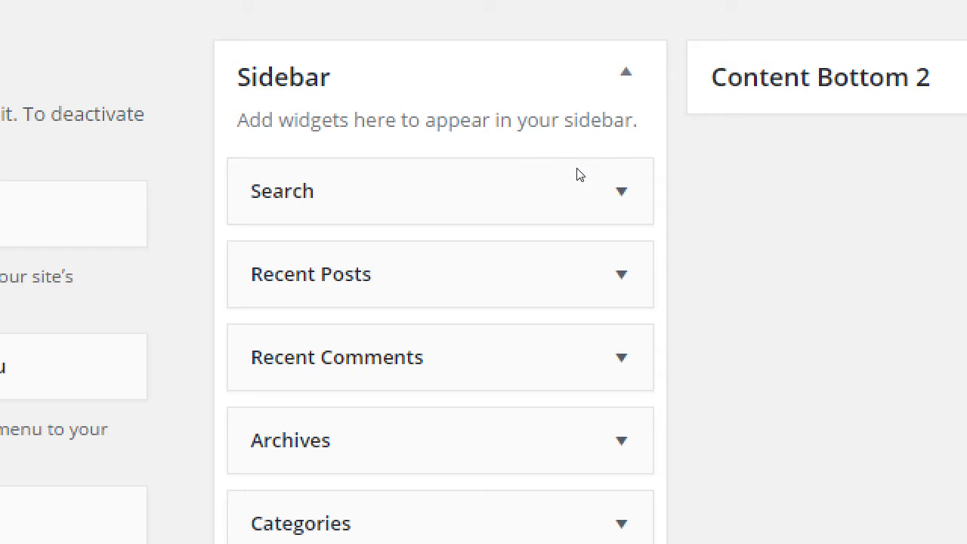
left_click(662, 142)
left_click(626, 164)
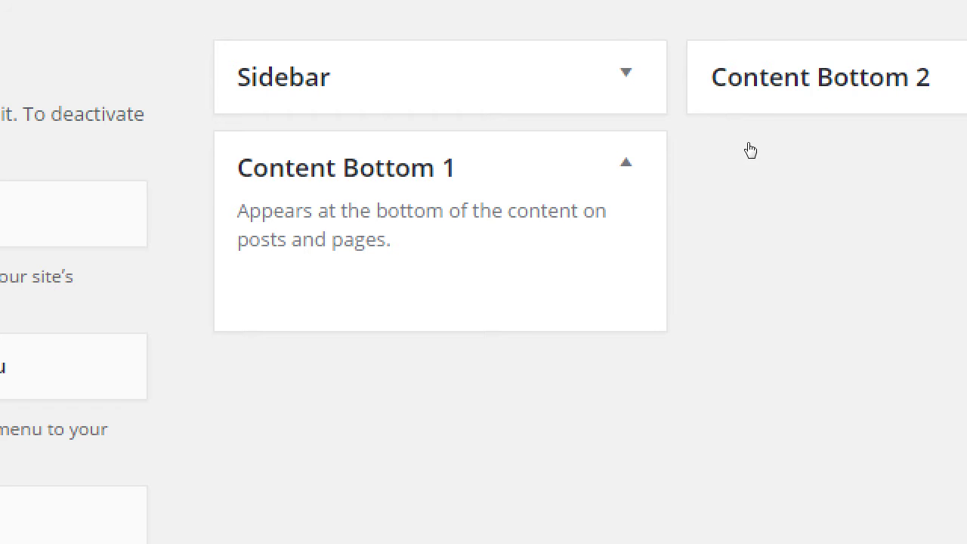
left_click(755, 87)
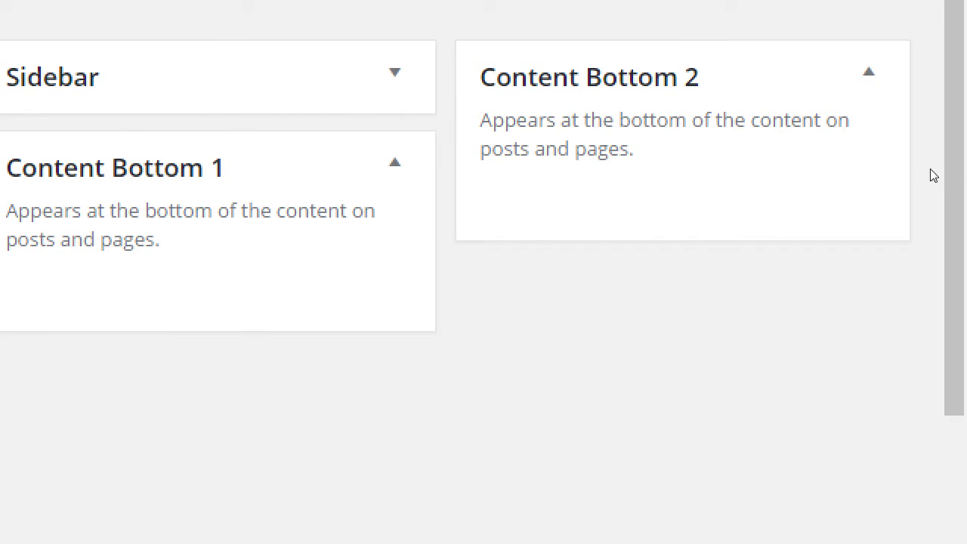
left_click(854, 143)
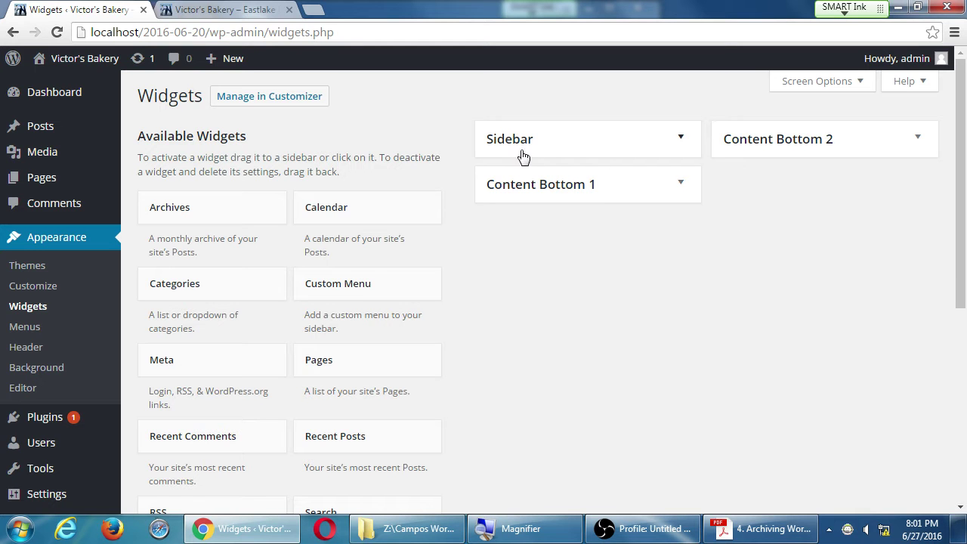
Reload the Victor's Bakery home page and examine its sidebar widgets from Search down to Meta.
left_click(257, 9)
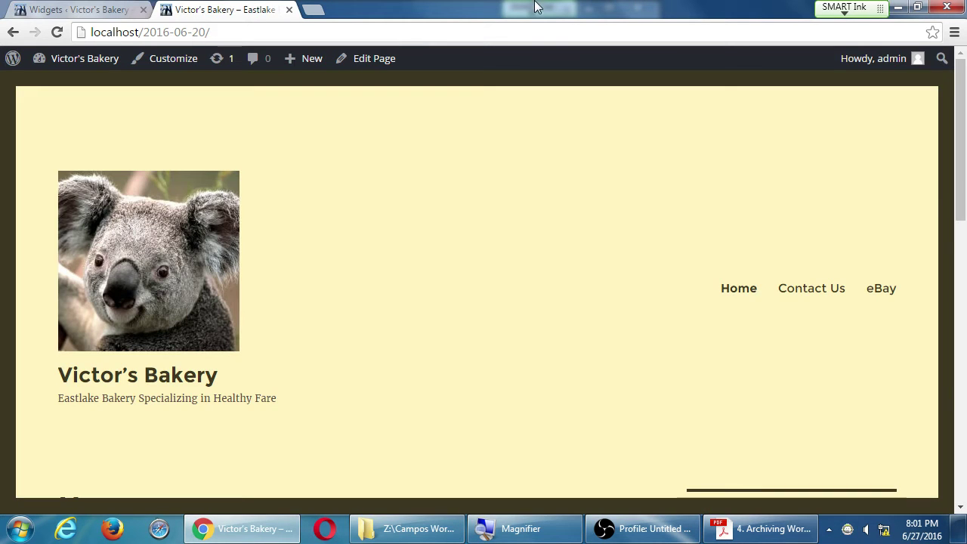
key("F5")
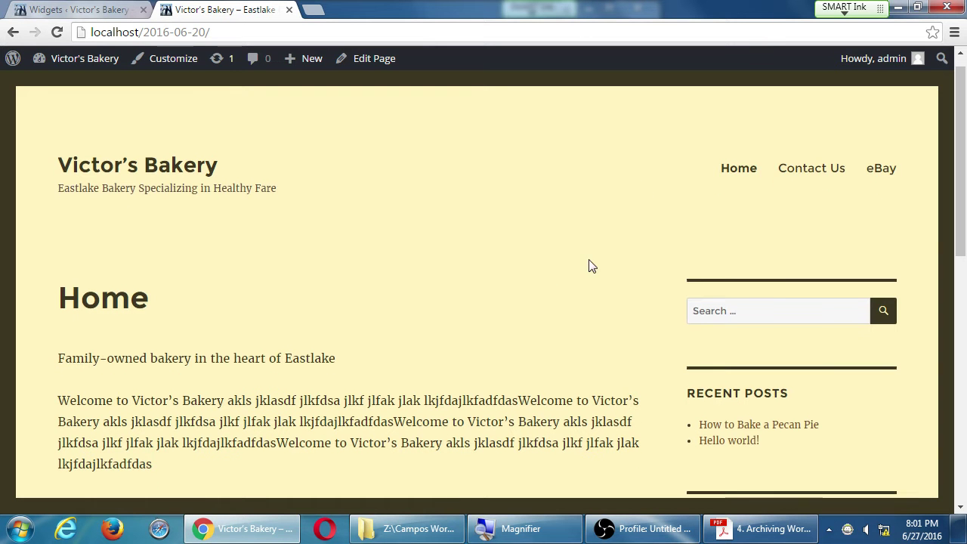
scroll(787, 261, "down", 2)
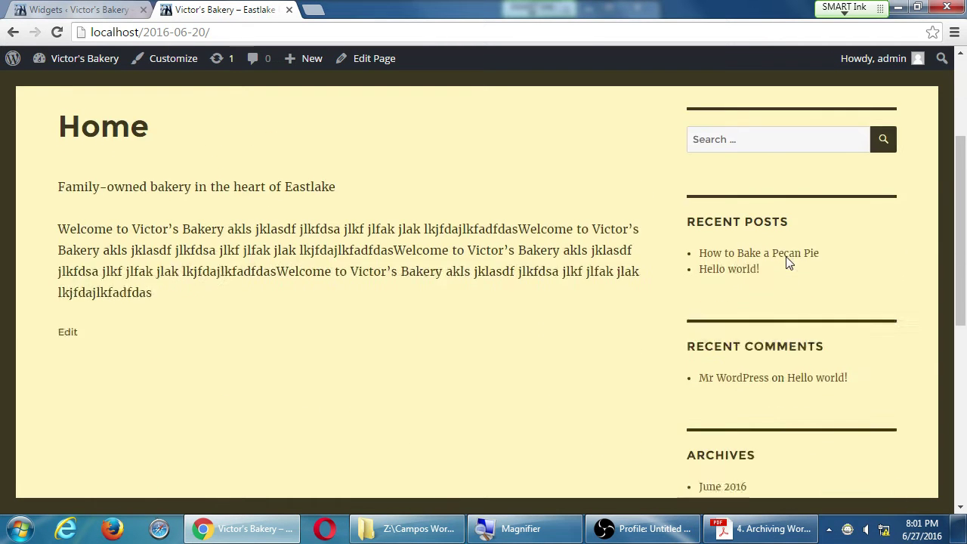
scroll(784, 263, "up", 1)
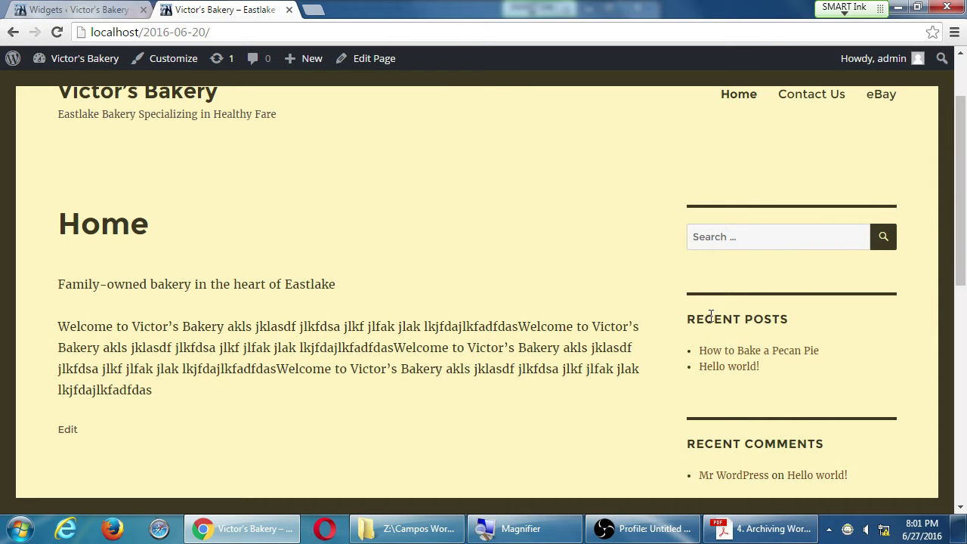
scroll(740, 293, "down", 3)
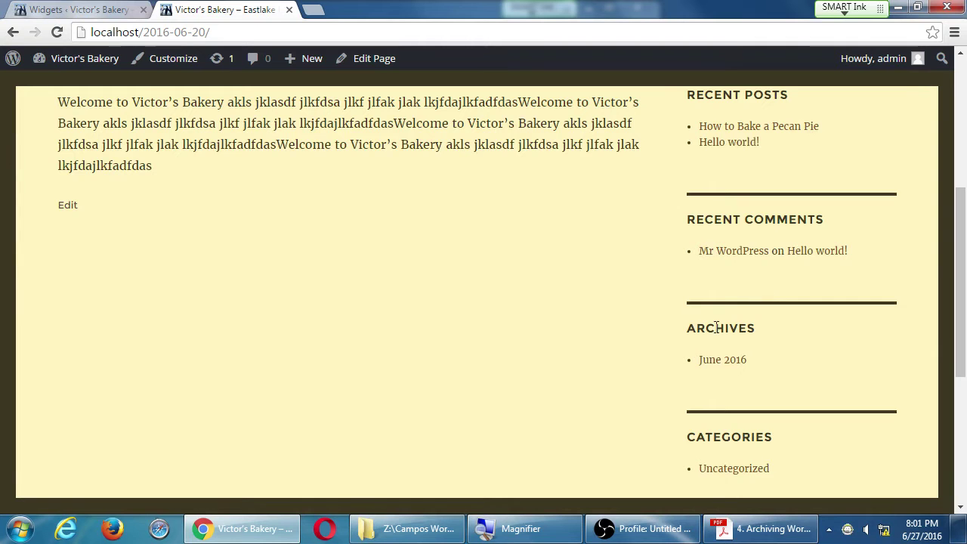
scroll(800, 393, "down", 4)
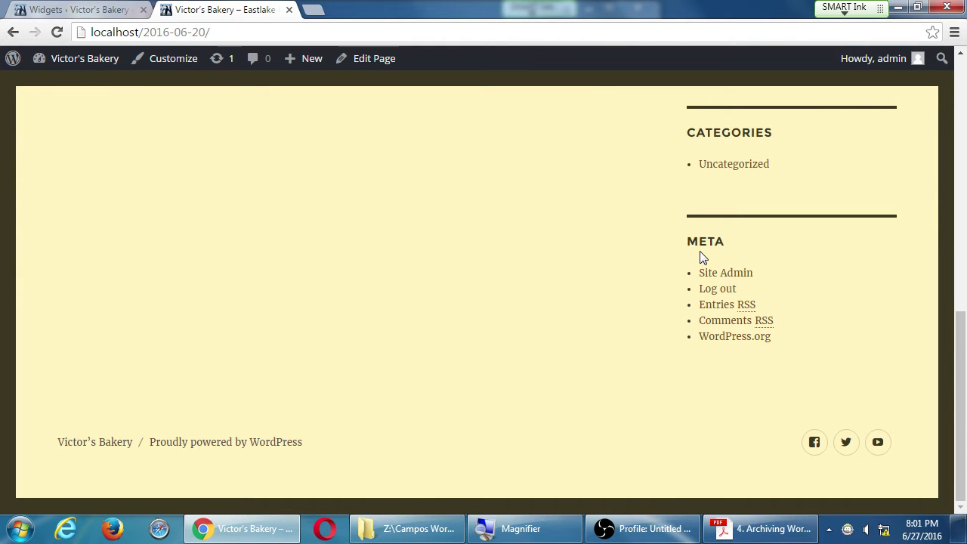
key("super+plus")
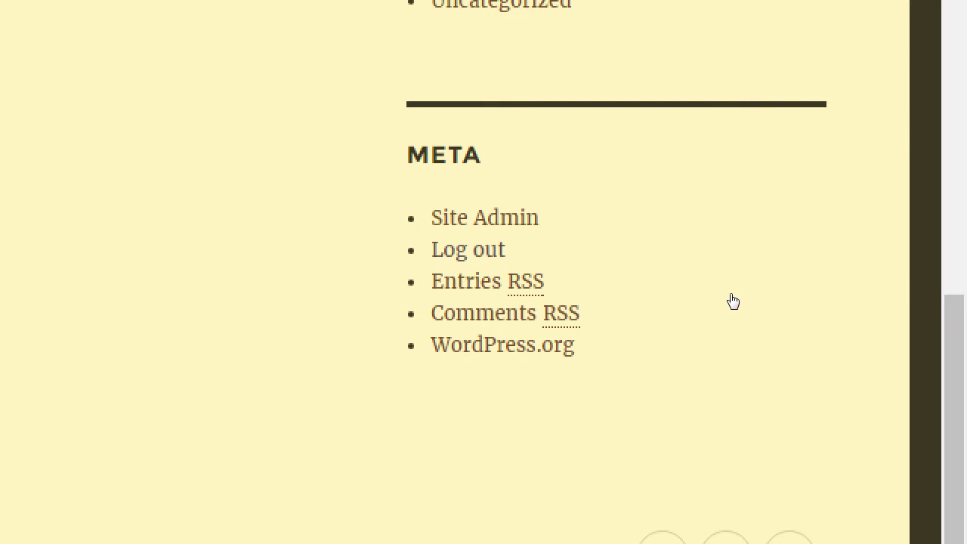
key("super+minus")
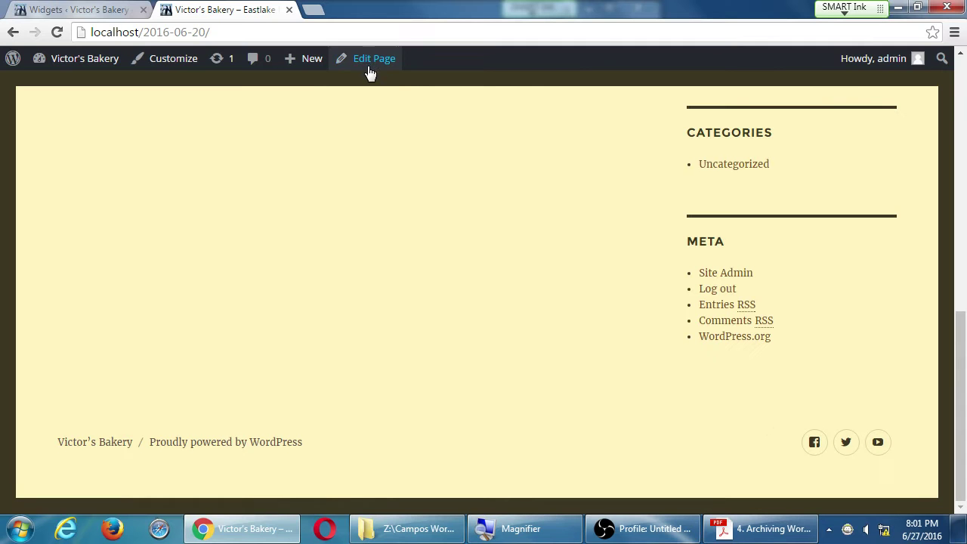
Copy the site's address and open localhost/2016-06-20/ in Firefox.
left_click(364, 35)
key("super+c")
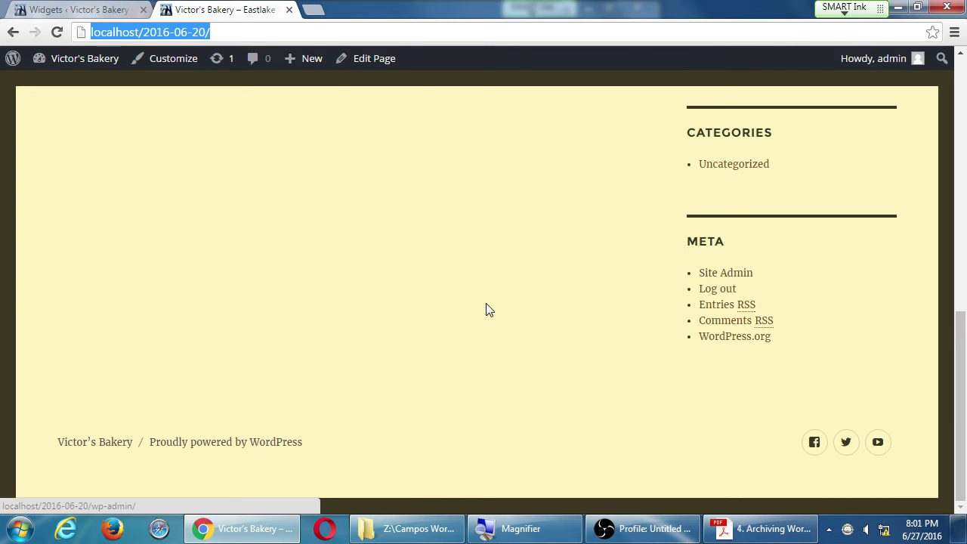
left_click(114, 528)
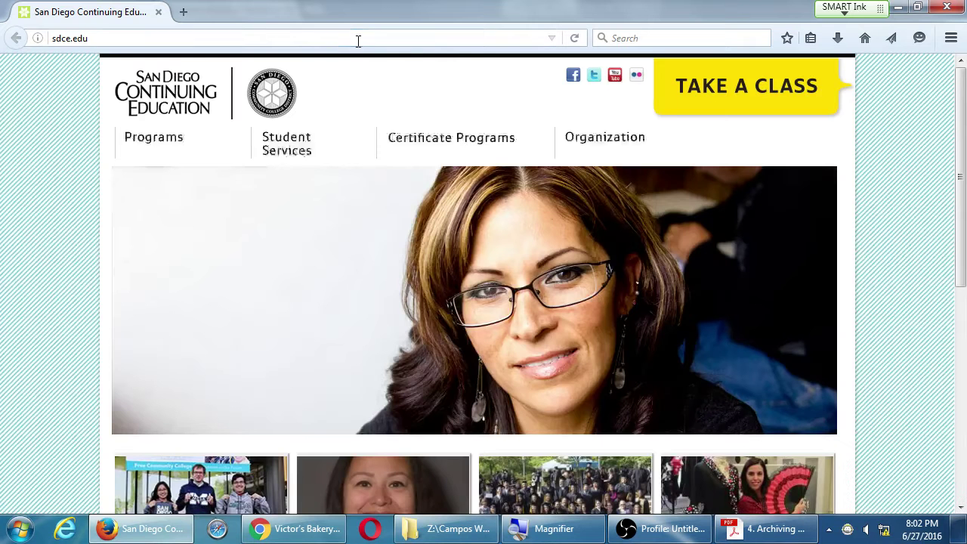
left_click(358, 38)
right_click(359, 41)
left_click(388, 127)
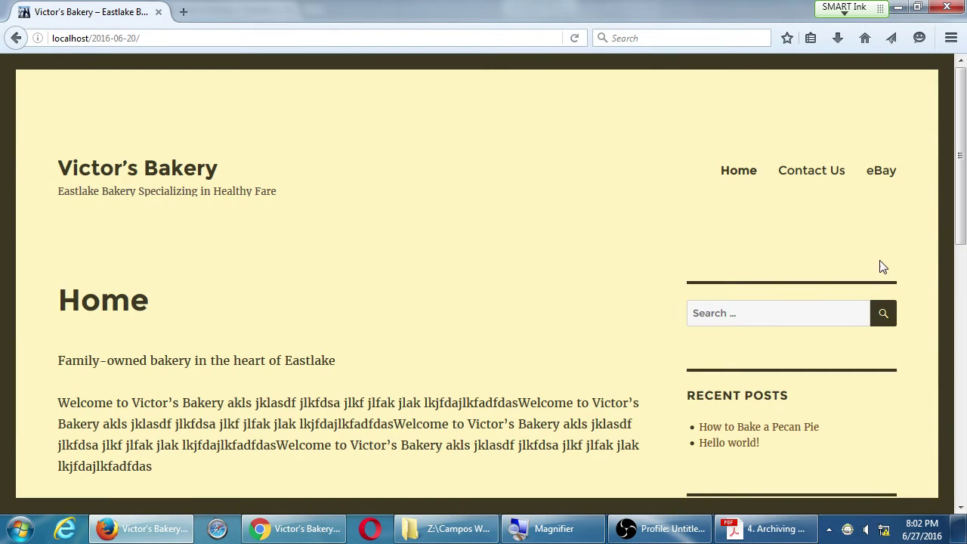
Open the login page from the Meta widget and try to log in with a made-up username and password.
scroll(531, 246, "down", 3)
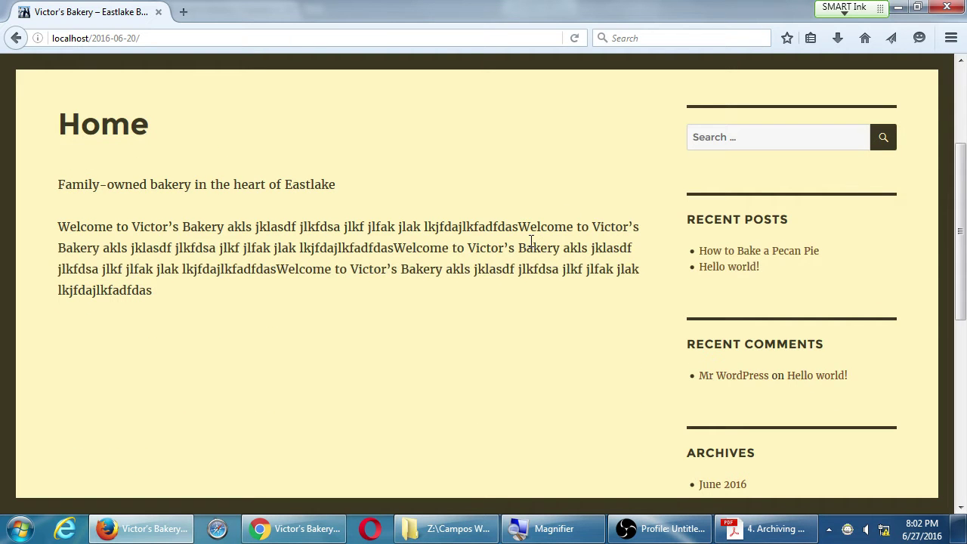
scroll(531, 247, "down", 6)
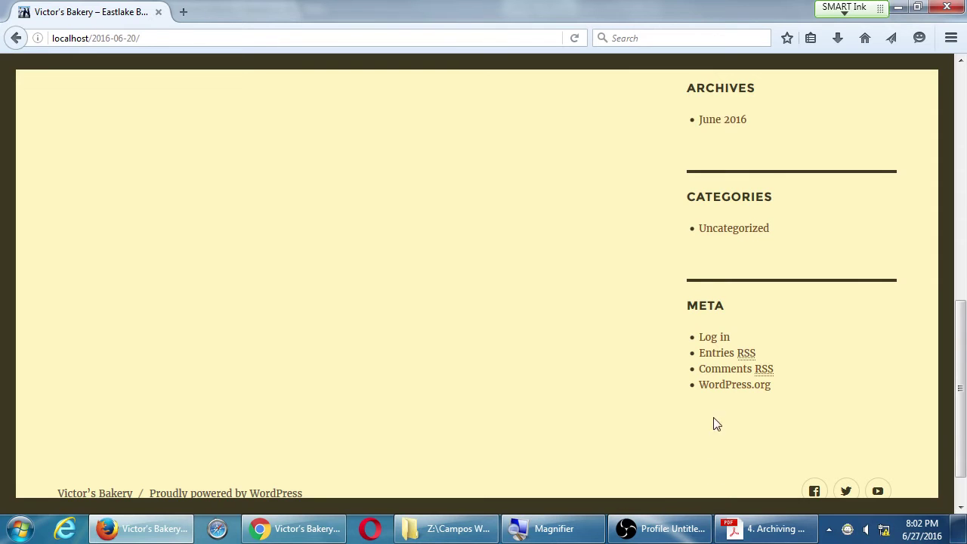
left_click(717, 341)
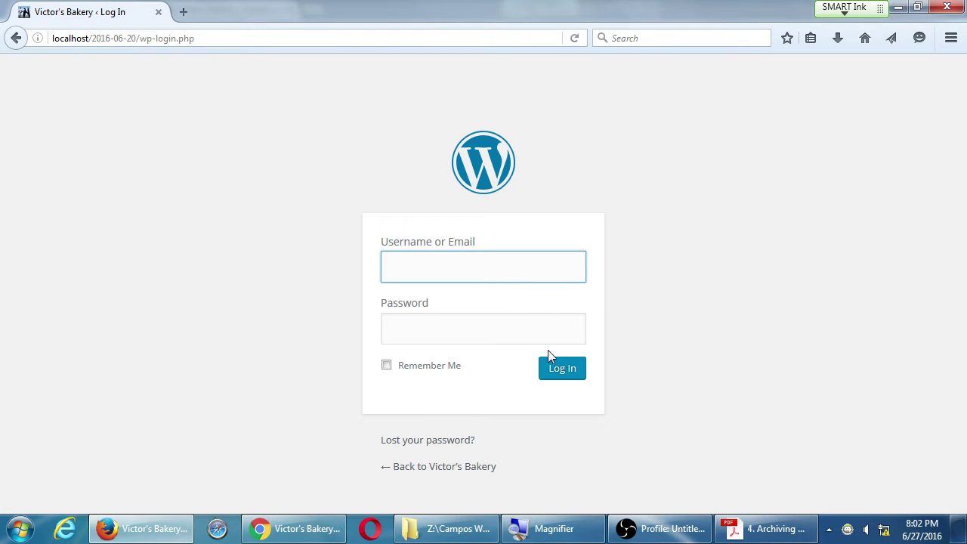
type("kl;slk;lsdfaj")
key("Tab")
type("sdf")
key("Tab")
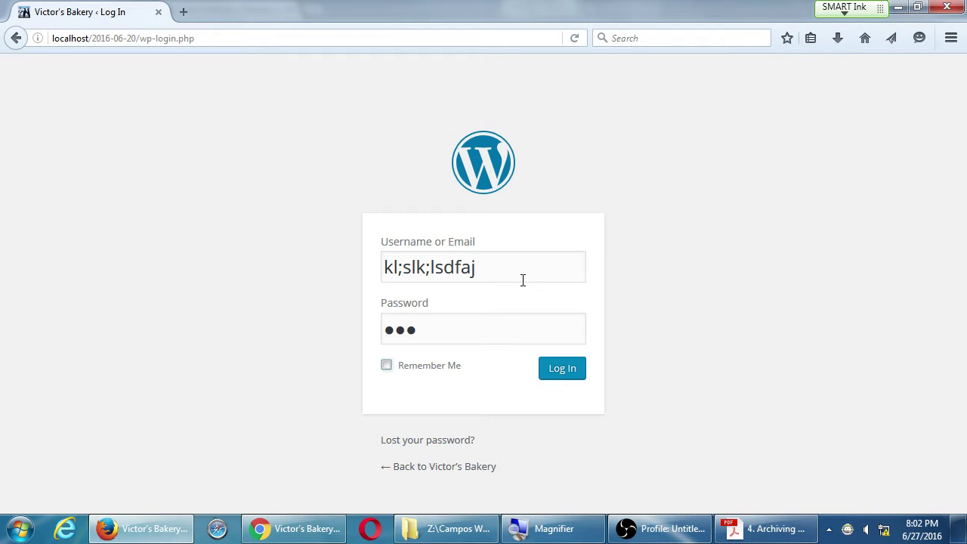
left_click(579, 368)
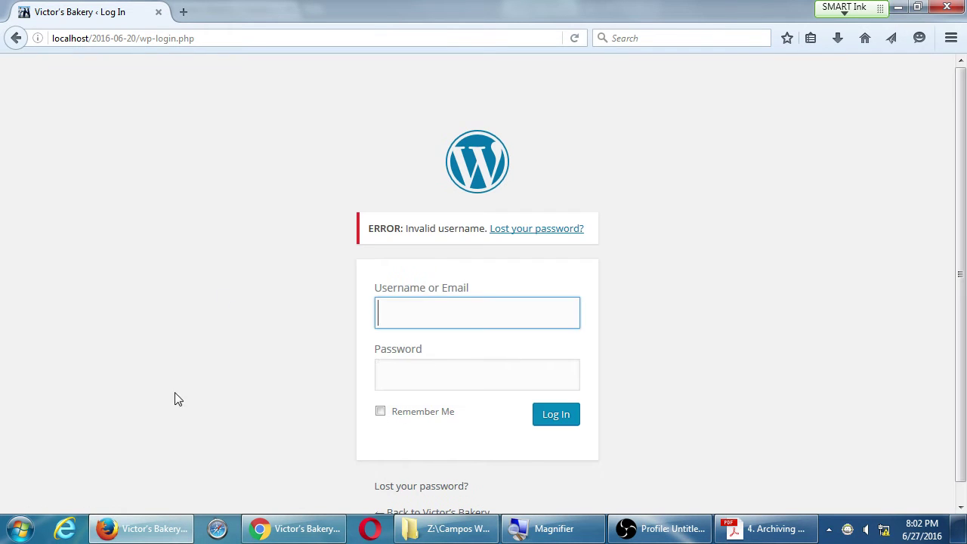
Go back to the home page and highlight the Meta widget's heading and links.
left_click(17, 40)
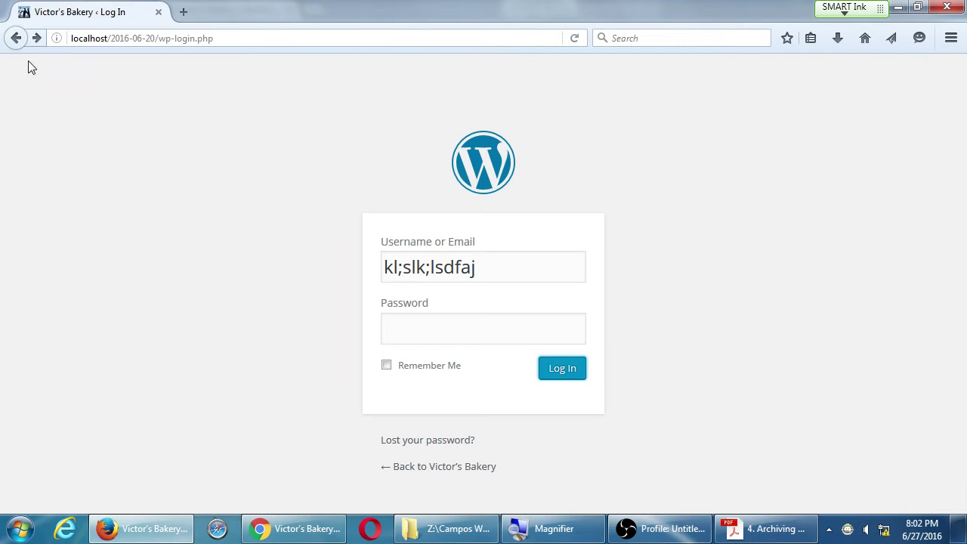
left_click(21, 46)
left_click(809, 336)
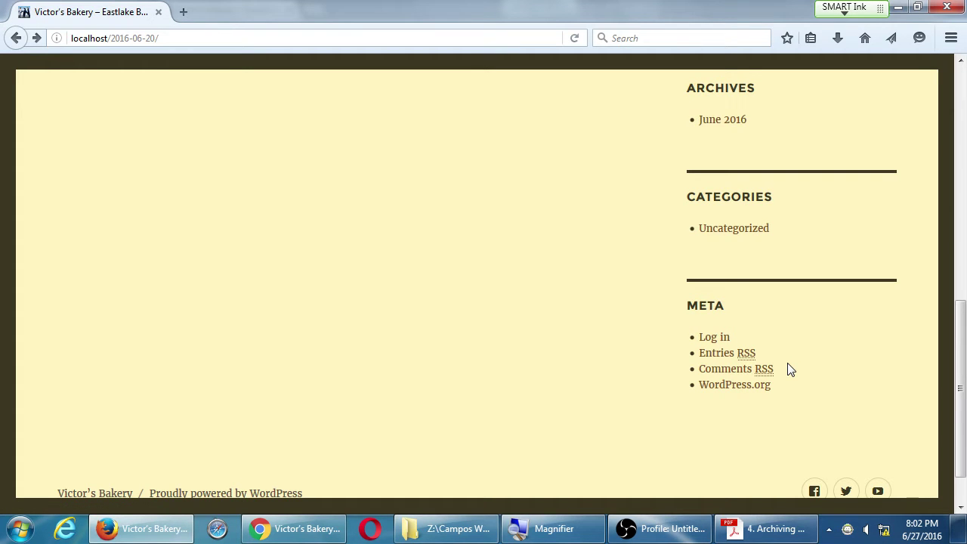
scroll(787, 369, "down", 1)
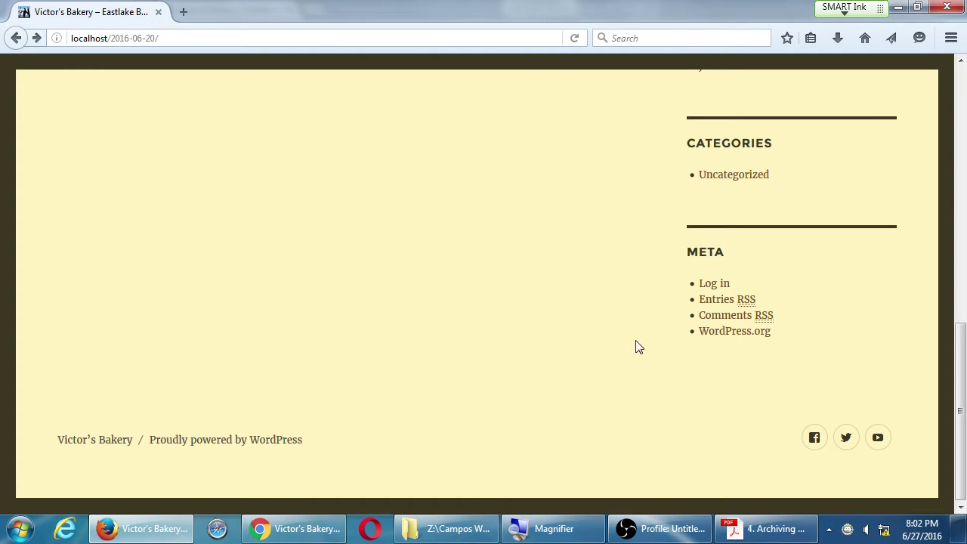
left_click_drag(688, 249, 762, 358)
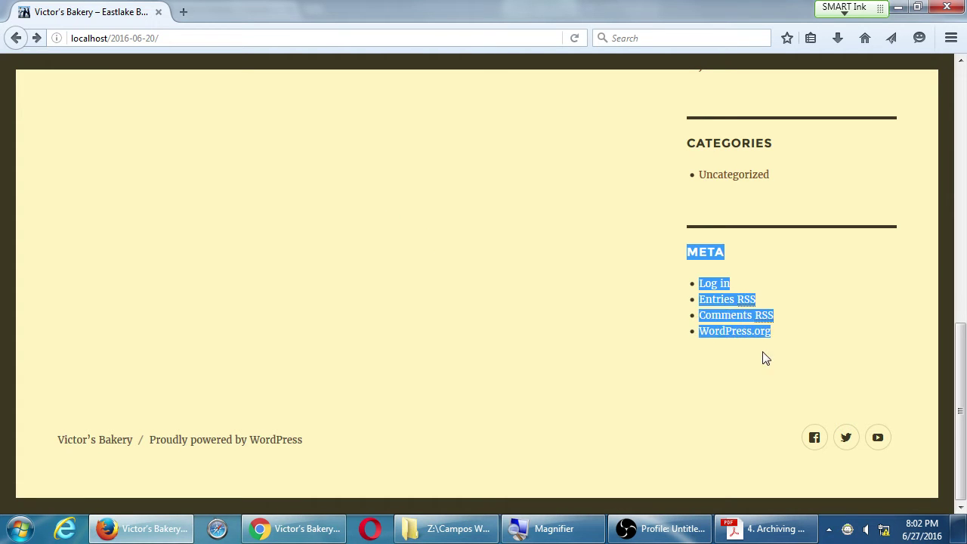
Append wp-admin to the site's address without loading it, select that part, and highlight the Meta widget on the page.
left_click(386, 201)
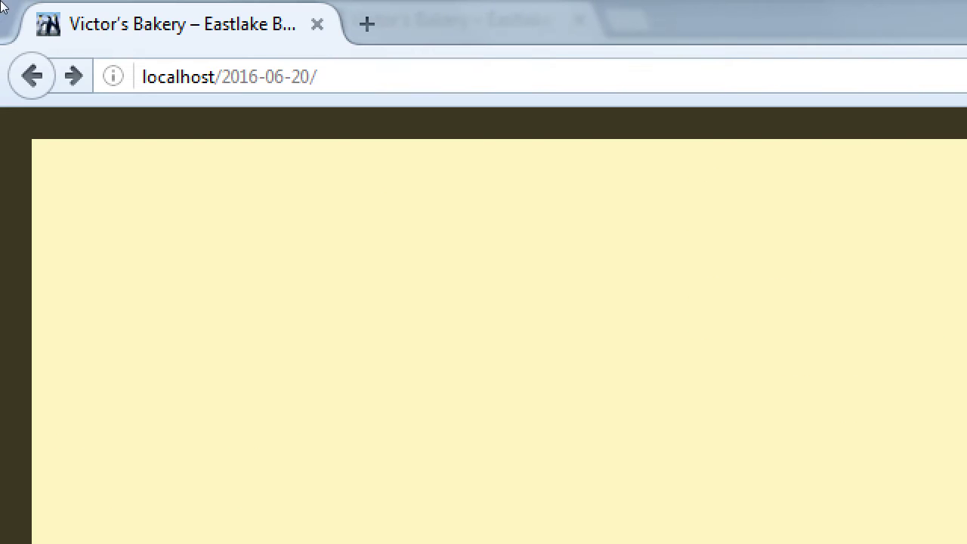
key("ctrl+l")
key("End")
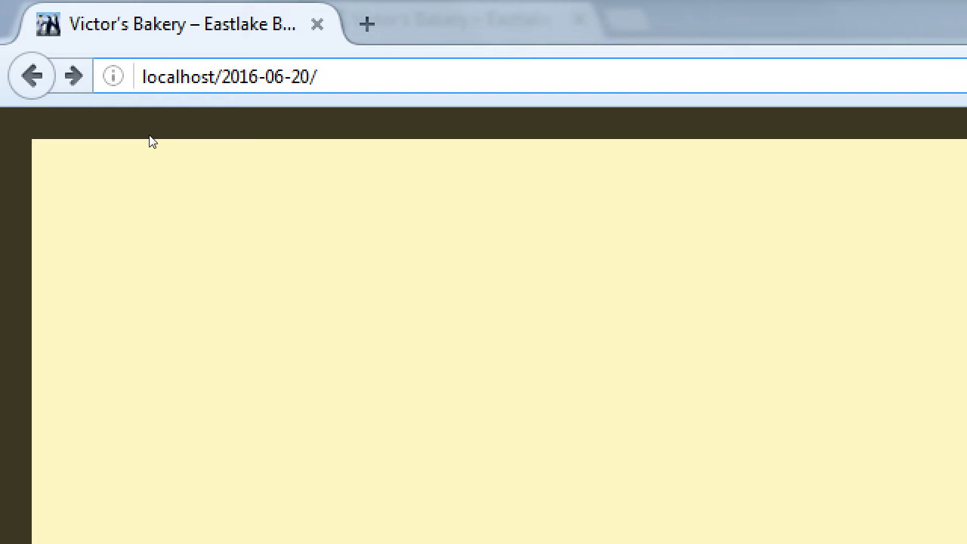
type("wp-admin")
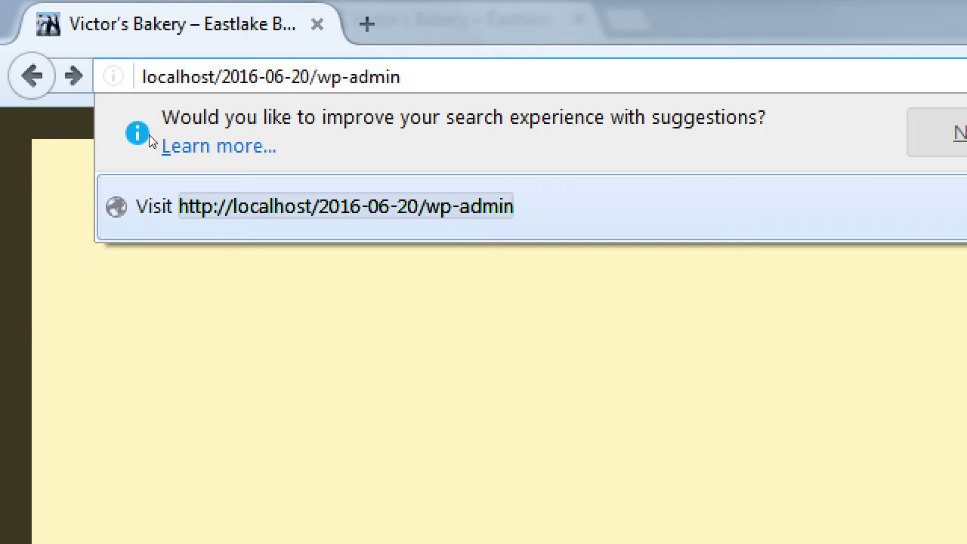
key("ctrl+shift+Left")
key("shift+Left")
key("shift+Left")
key("shift+Left")
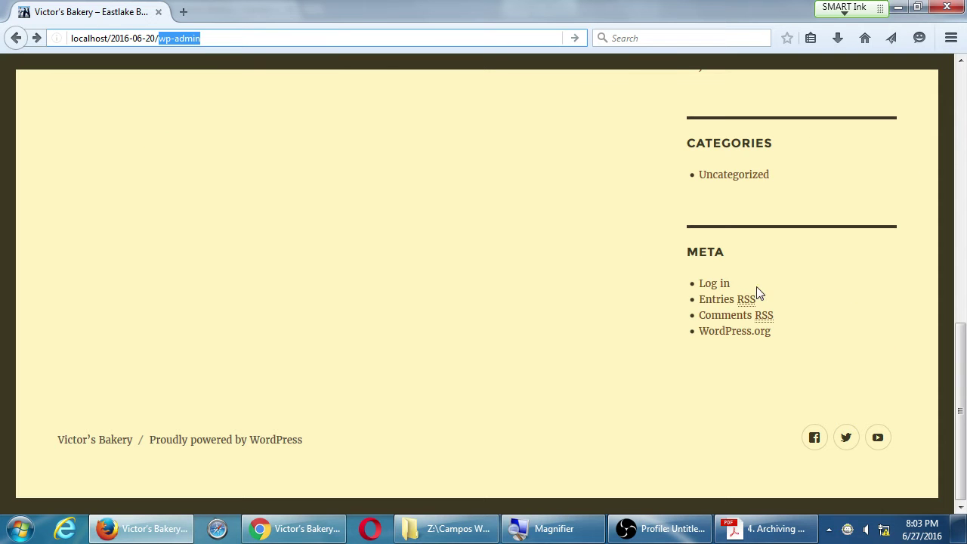
left_click_drag(808, 355, 708, 247)
left_click(681, 246)
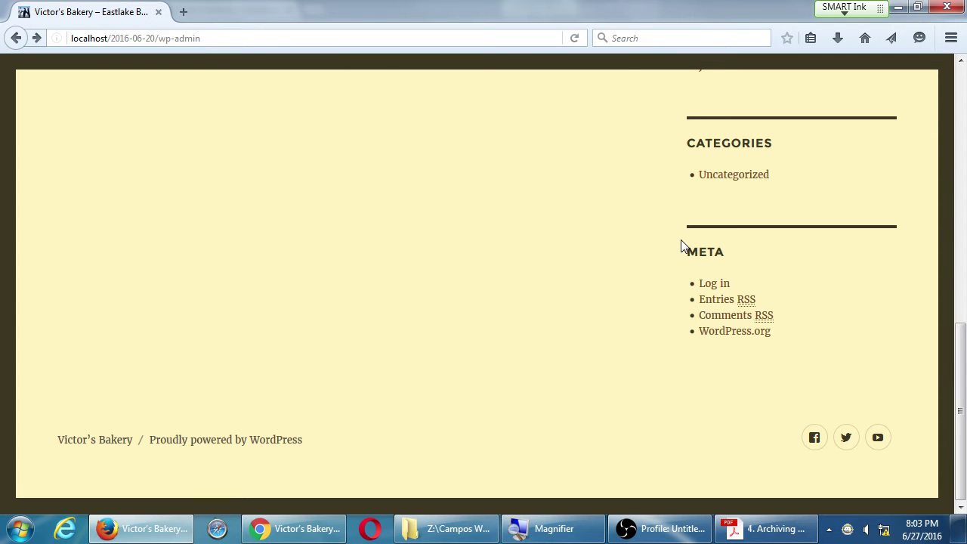
Switch to Chrome's Widgets page, expand the Sidebar area and open the Meta widget's settings.
left_click(172, 538)
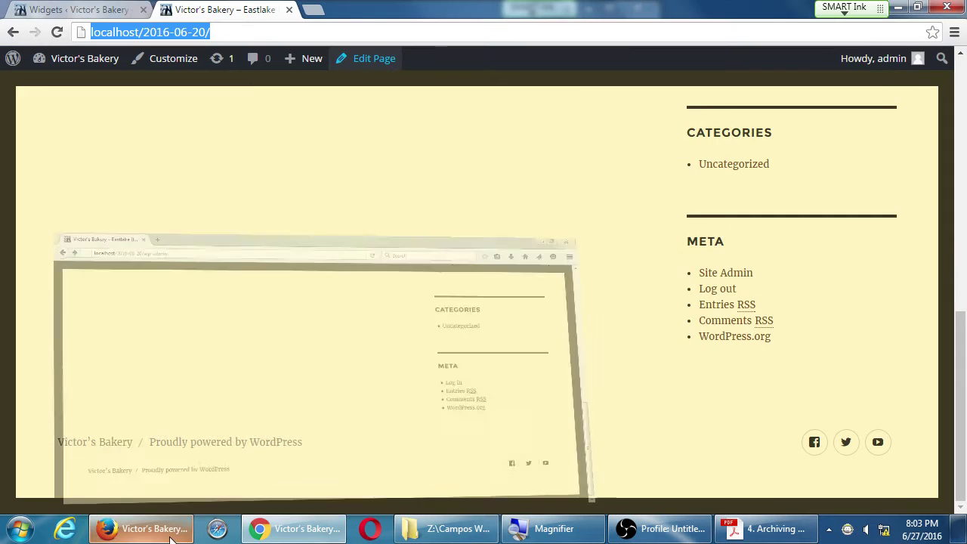
left_click(99, 9)
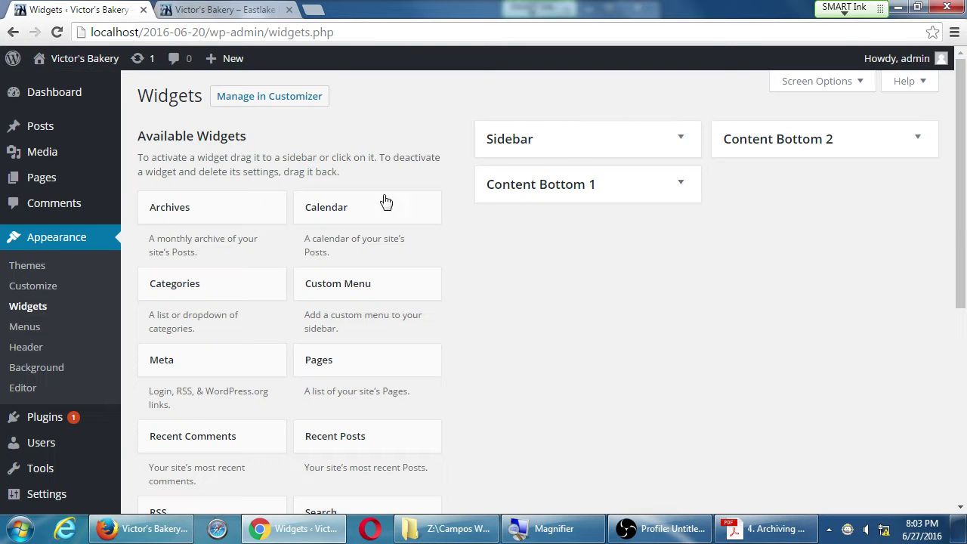
left_click(579, 156)
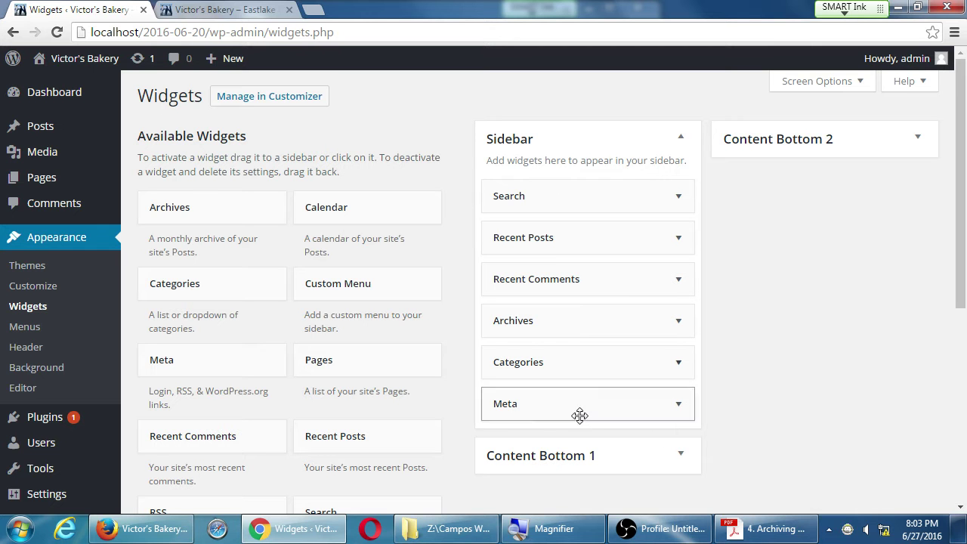
left_click(676, 411)
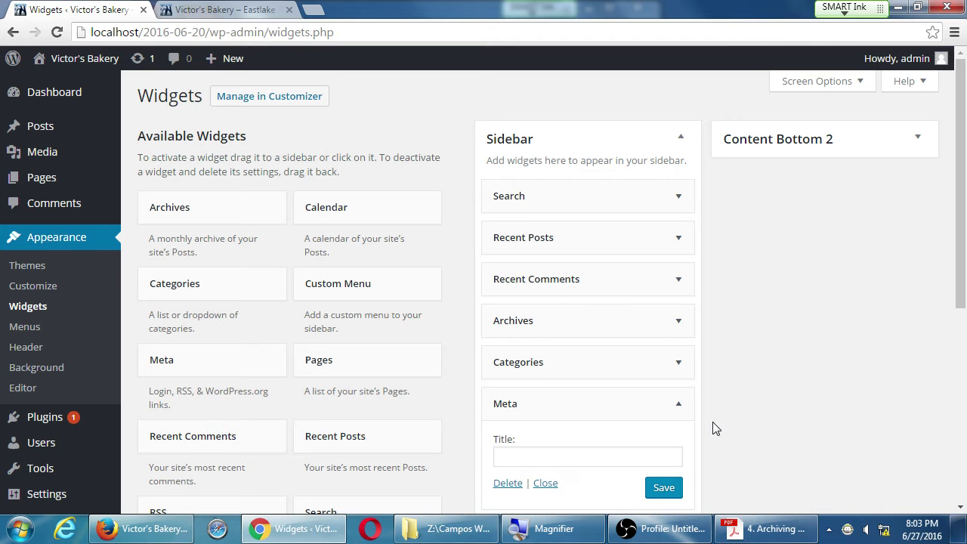
scroll(712, 427, "down", 1)
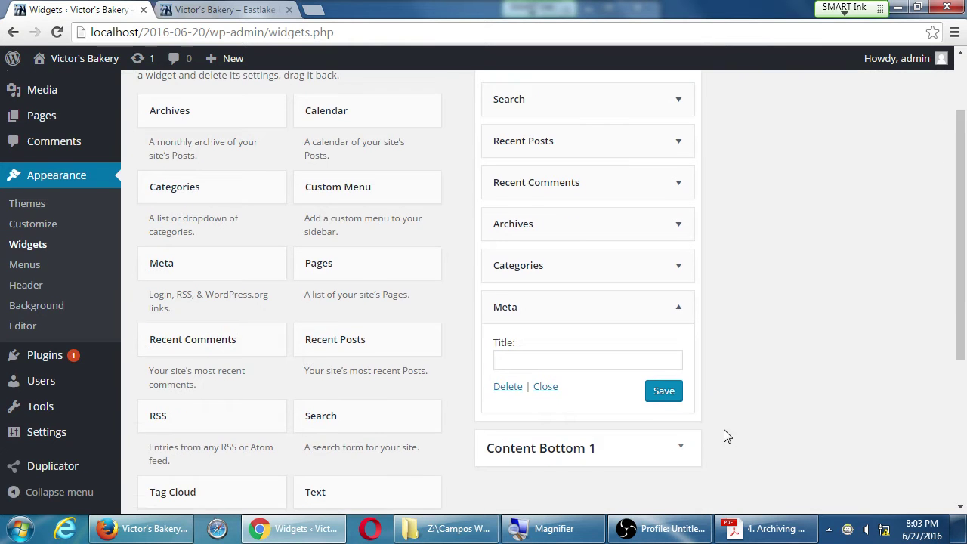
Open and close the settings of the Categories and Archives widgets in the Sidebar area.
left_click(679, 271)
left_click(678, 274)
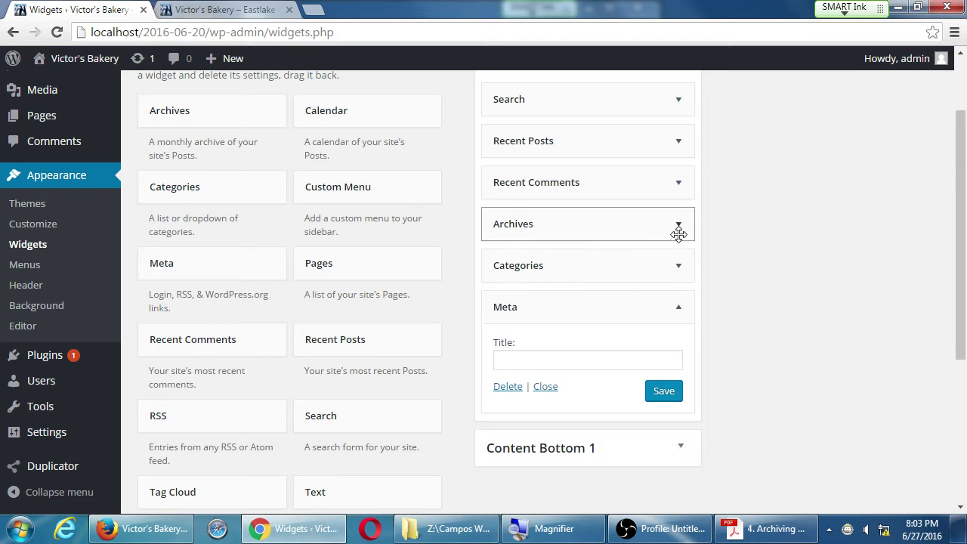
left_click(677, 234)
left_click(679, 237)
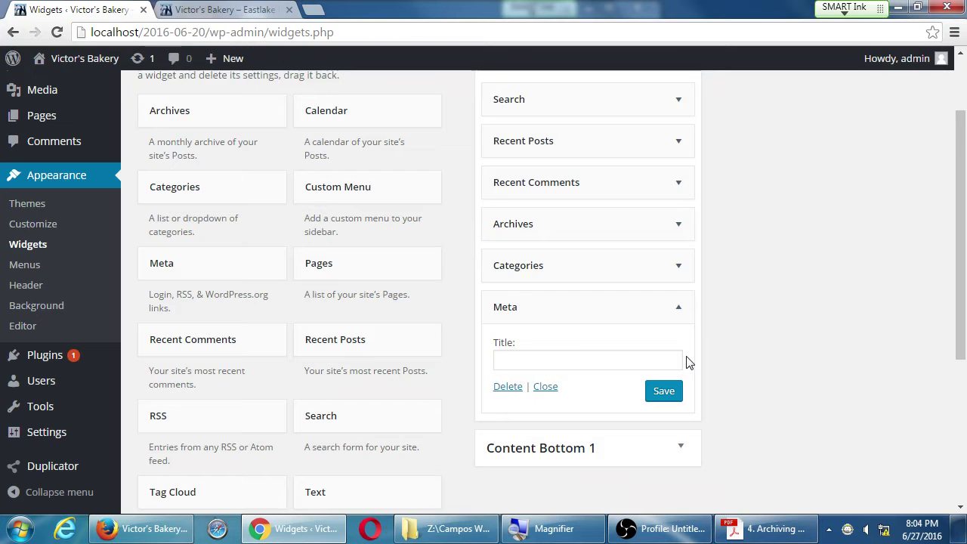
Check the Meta widget's heading on the home page, then title the widget "this is the title" and save it.
key("ctrl+Tab")
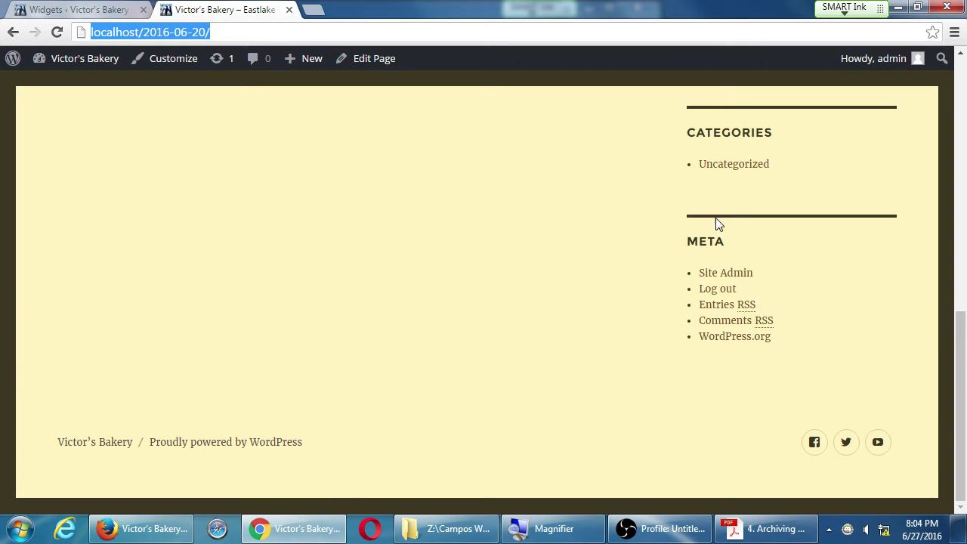
left_click(76, 9)
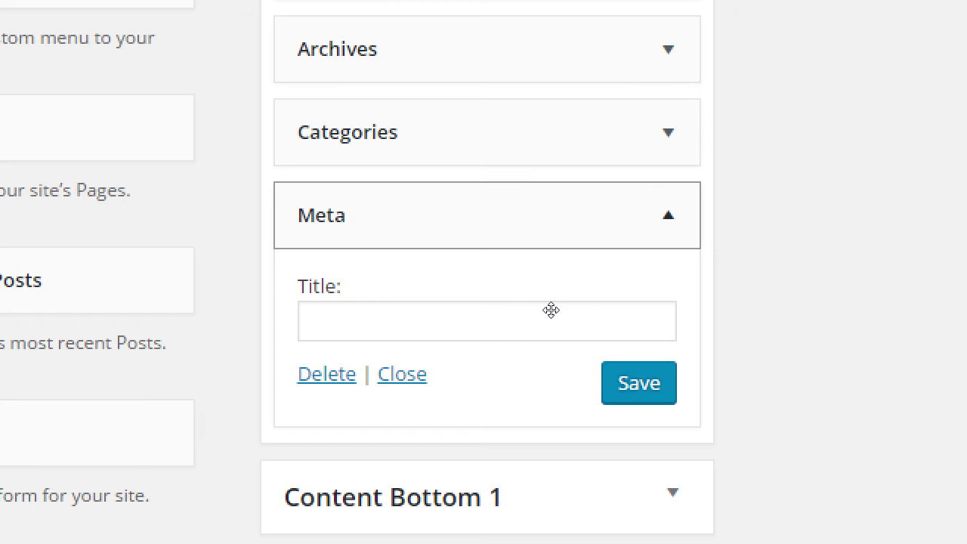
left_click(547, 364)
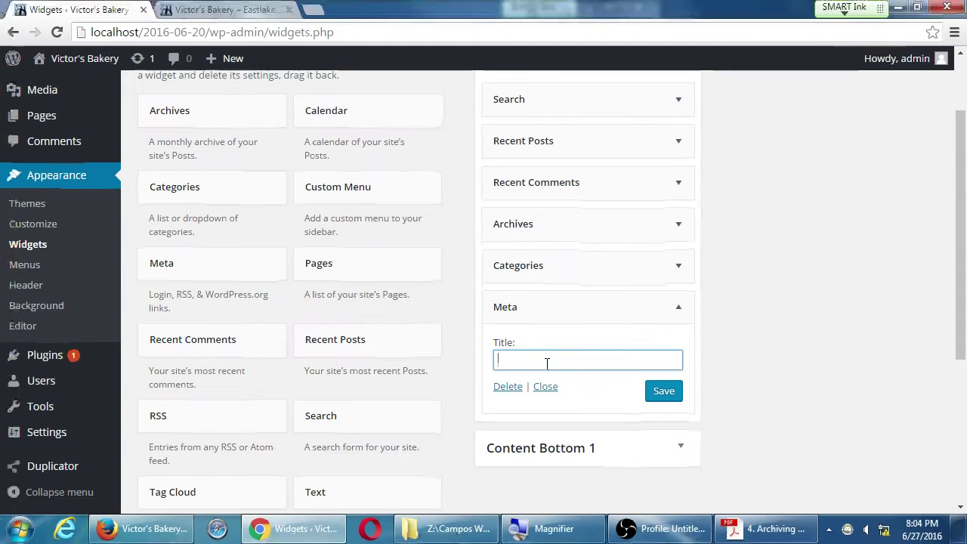
type("this is the tit")
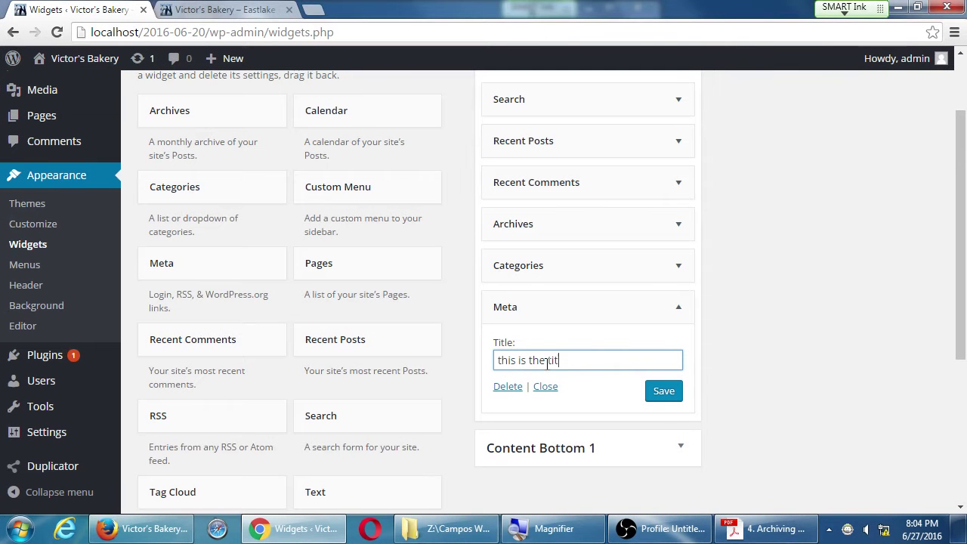
type("le")
left_click(654, 396)
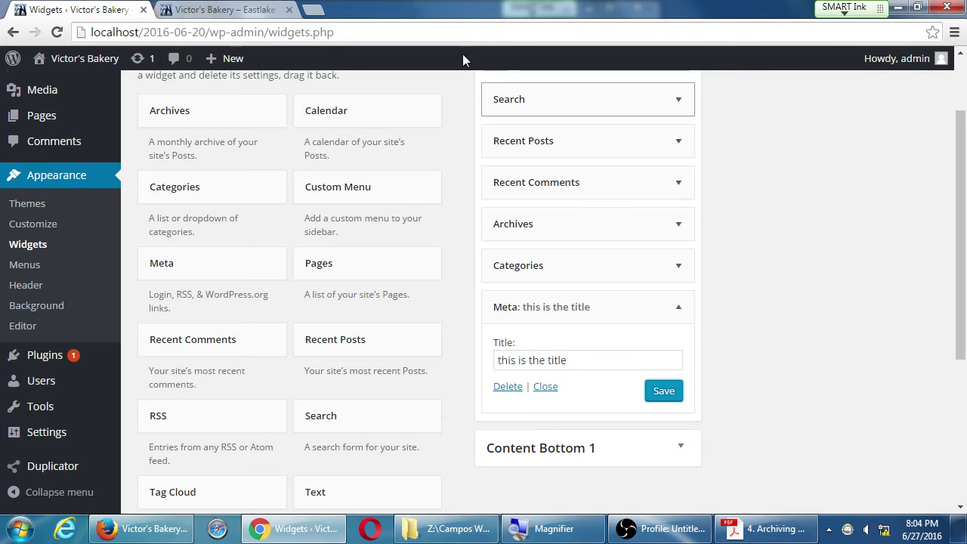
Reload the home page and highlight the Meta widget's custom heading.
left_click(210, 10)
key("F5")
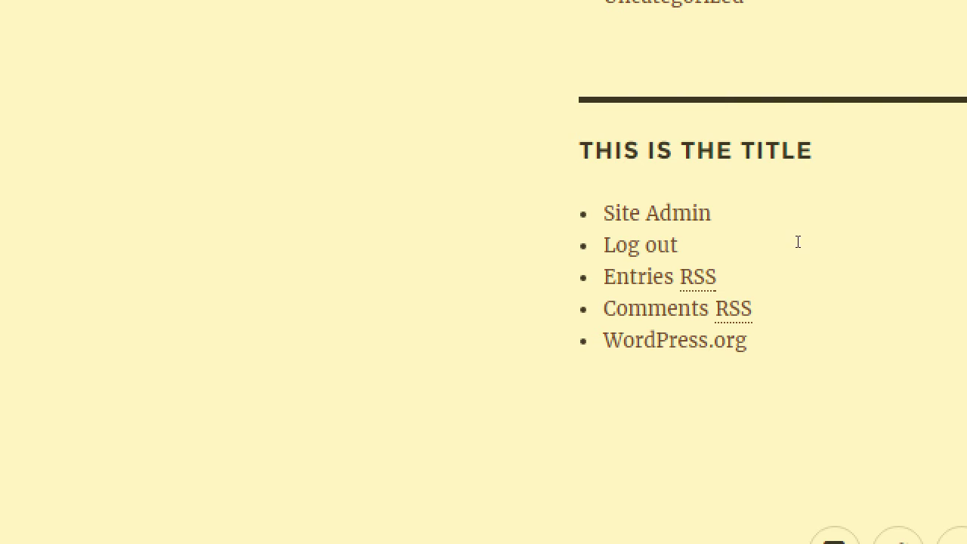
left_click_drag(781, 151, 580, 152)
left_click(730, 237)
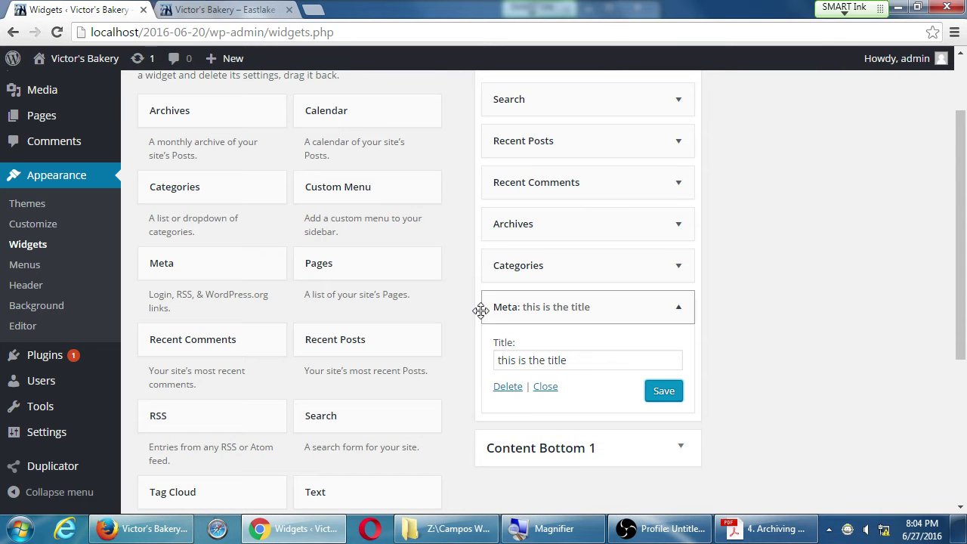
Delete the Meta widget from the Sidebar area and reload the home page.
left_click(502, 387)
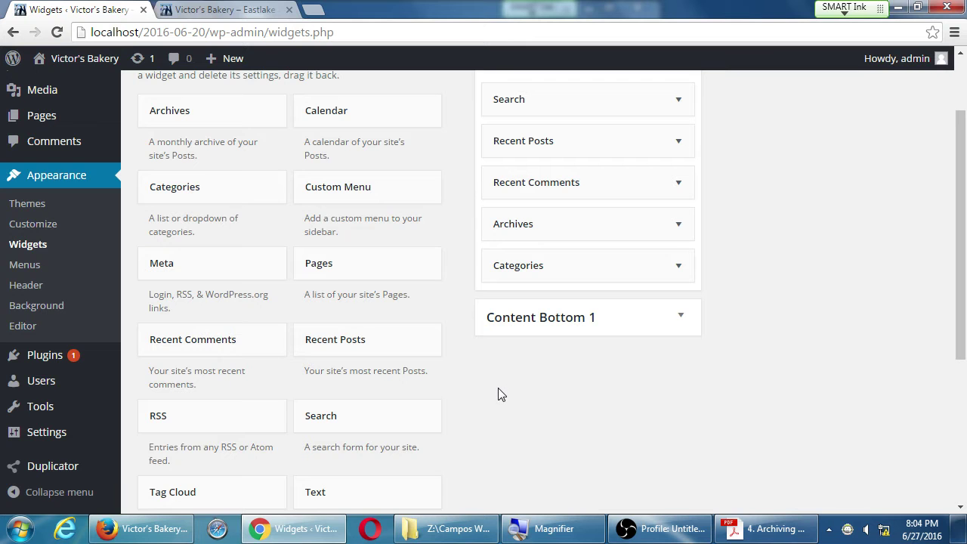
scroll(499, 394, "up", 2)
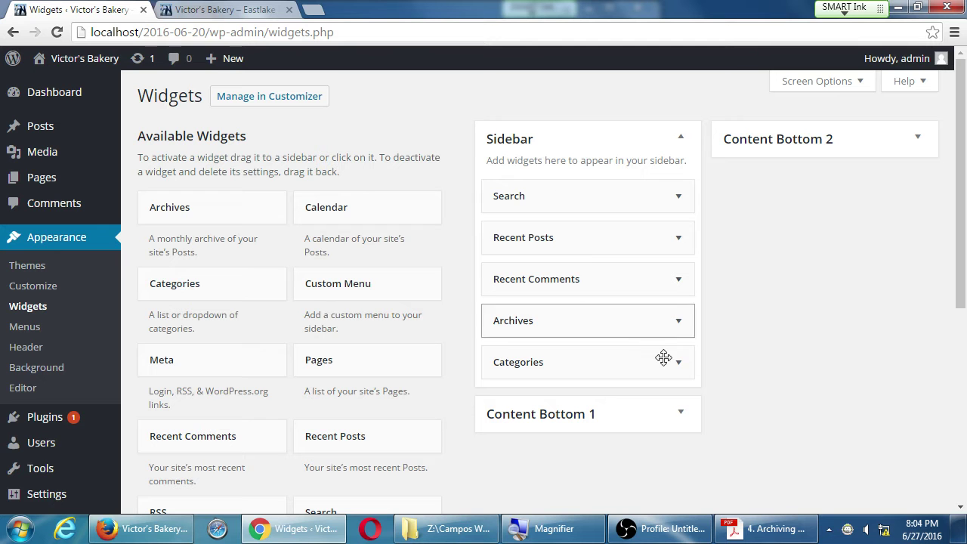
left_click(275, 7)
key("F5")
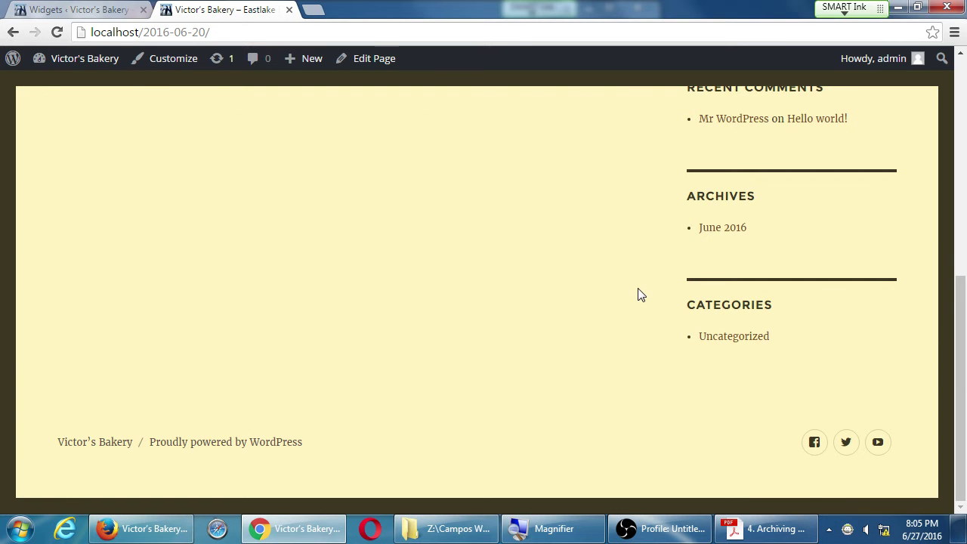
Examine the home page's remaining sidebar widgets and highlight the Archives heading.
scroll(638, 302, "up", 2)
scroll(647, 300, "up", 4)
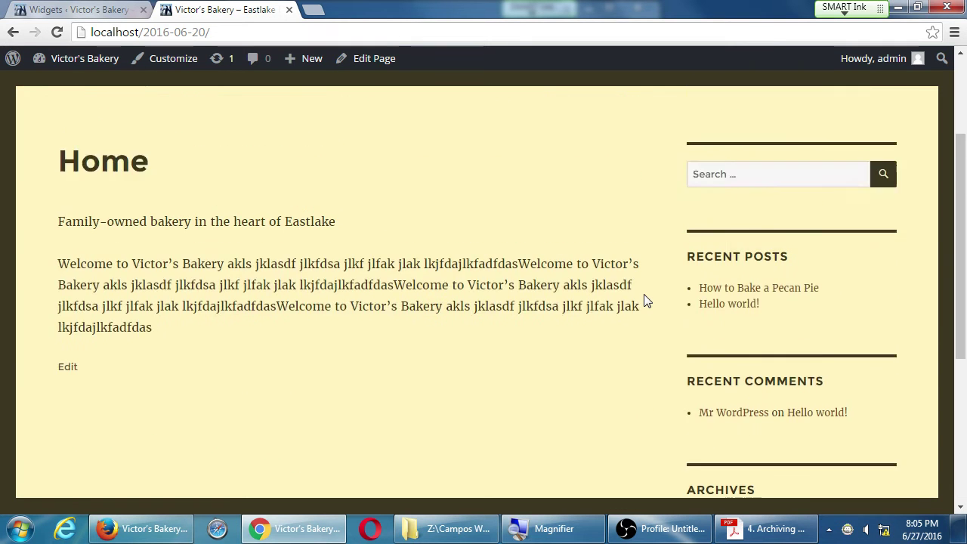
scroll(648, 298, "down", 3)
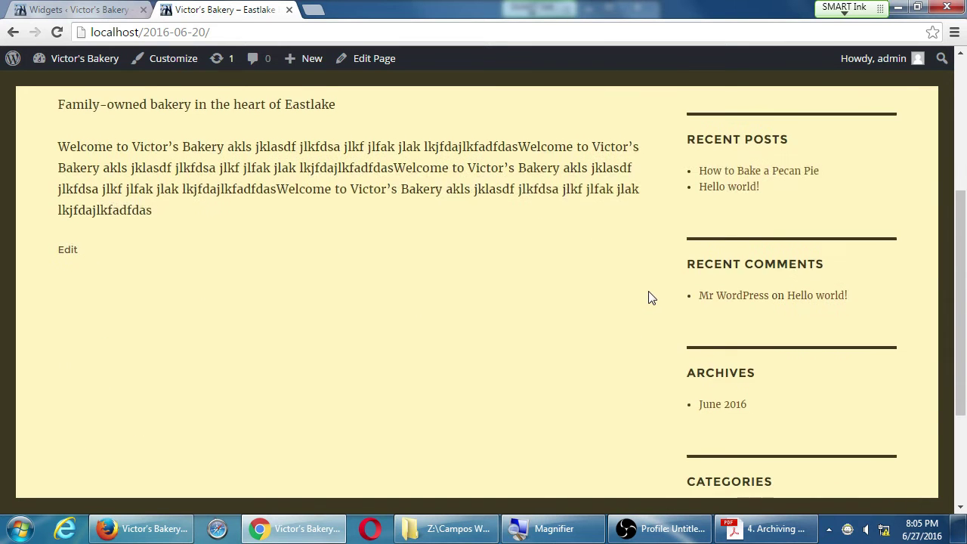
scroll(647, 283, "up", 4)
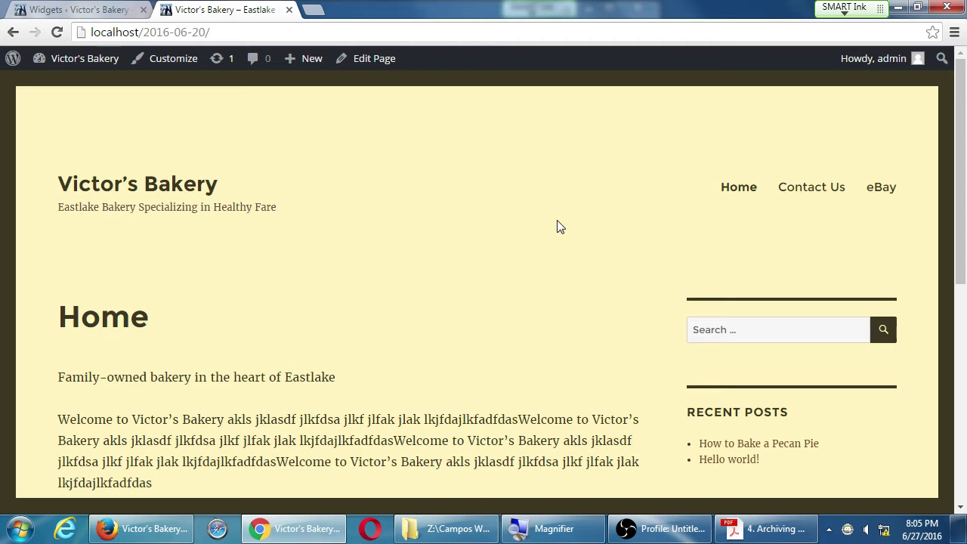
scroll(562, 228, "down", 5)
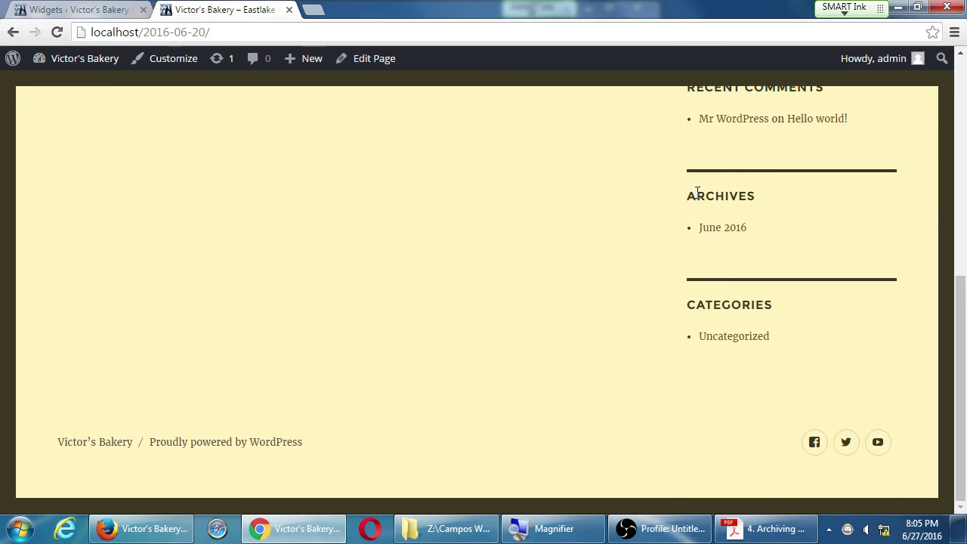
left_click_drag(696, 190, 784, 203)
left_click(821, 217)
Return to the Widgets page and open the Archives widget's settings in the Sidebar area.
left_click(65, 9)
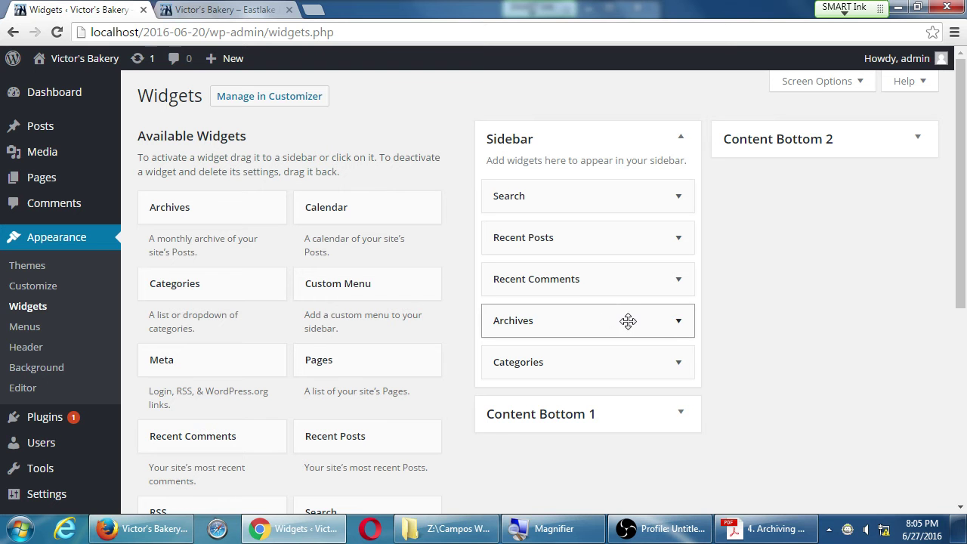
left_click(675, 322)
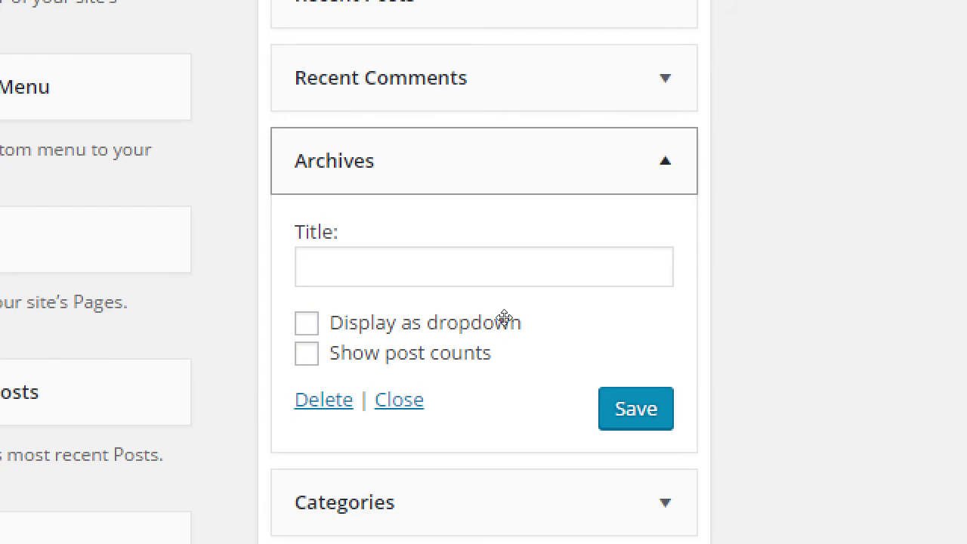
Try the title Old Articles and the Display as dropdown option for the Archives widget, clearing each again.
key("Tab")
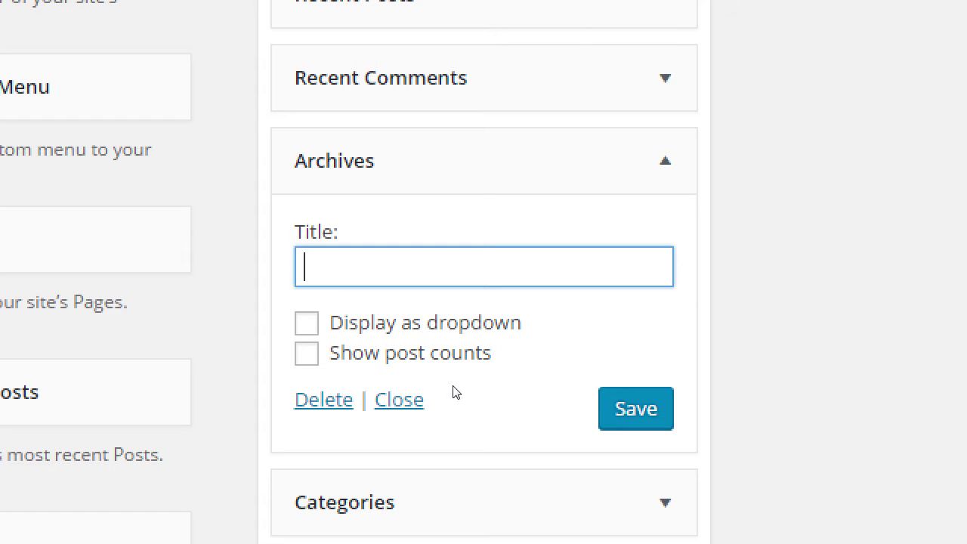
type("Old Articles")
key("Tab")
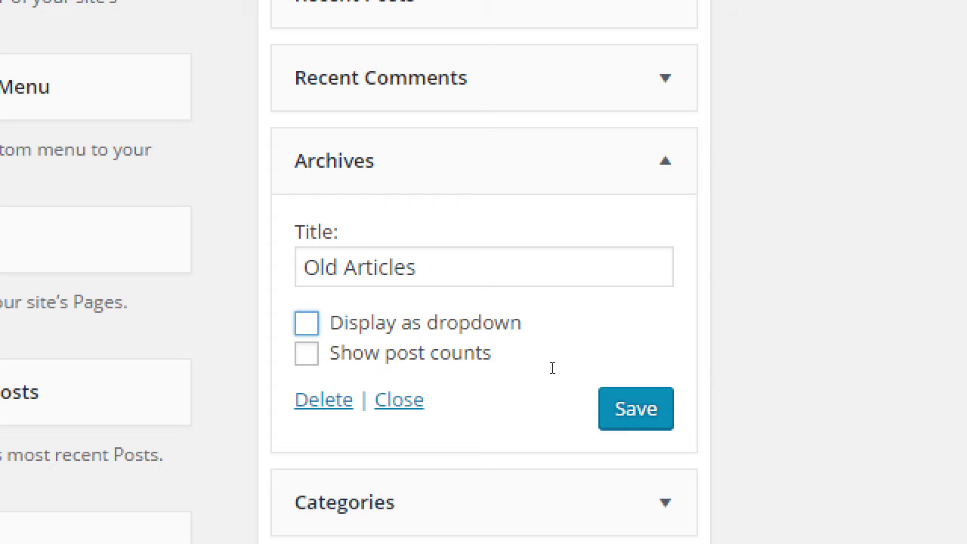
key("shift+Tab")
key("BackSpace")
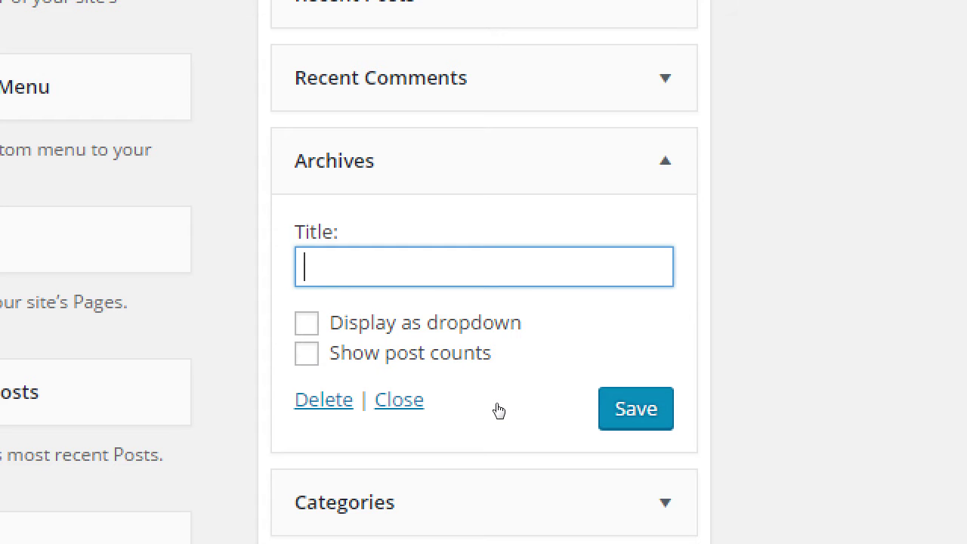
key("Tab")
key("space")
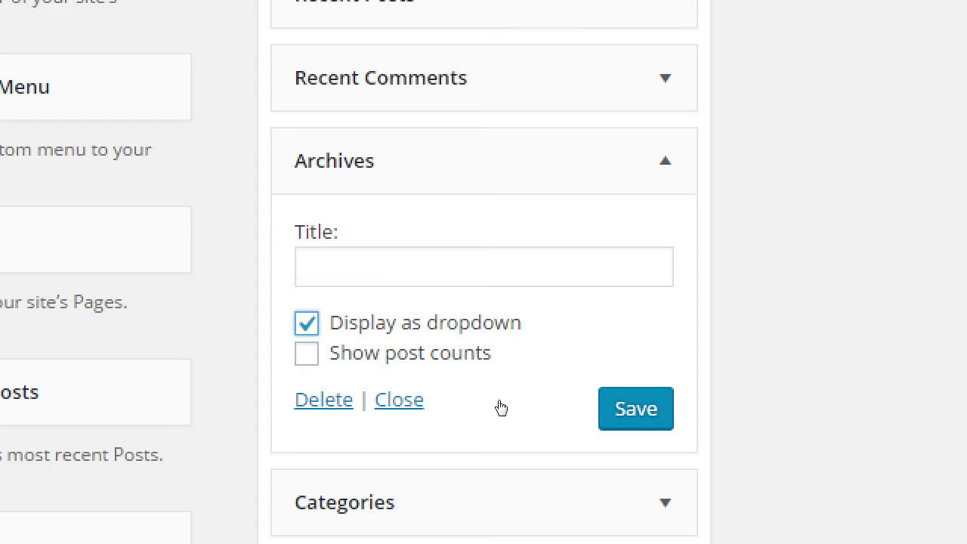
key("space")
Enable Show post counts for the Archives widget, save it, and reload the home page.
left_click(511, 420)
key("space")
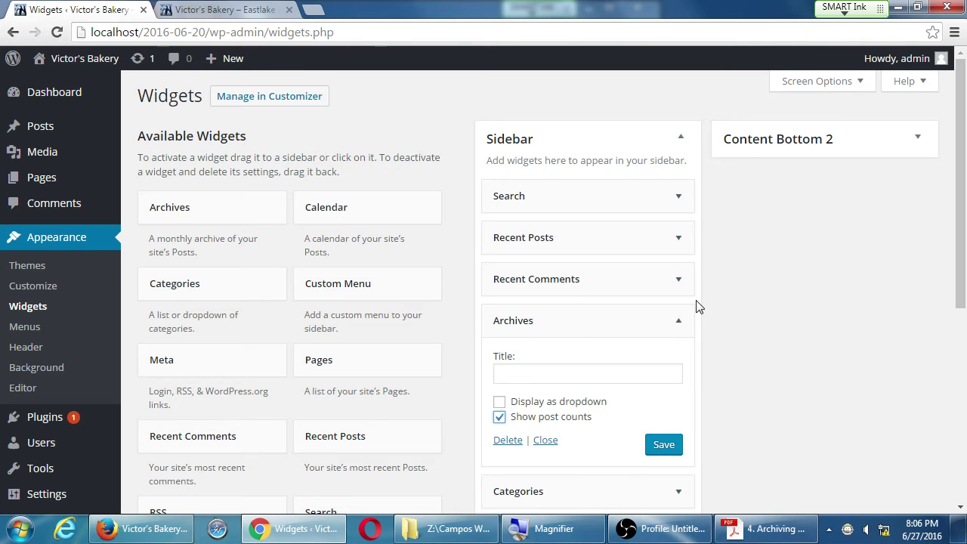
left_click(663, 445)
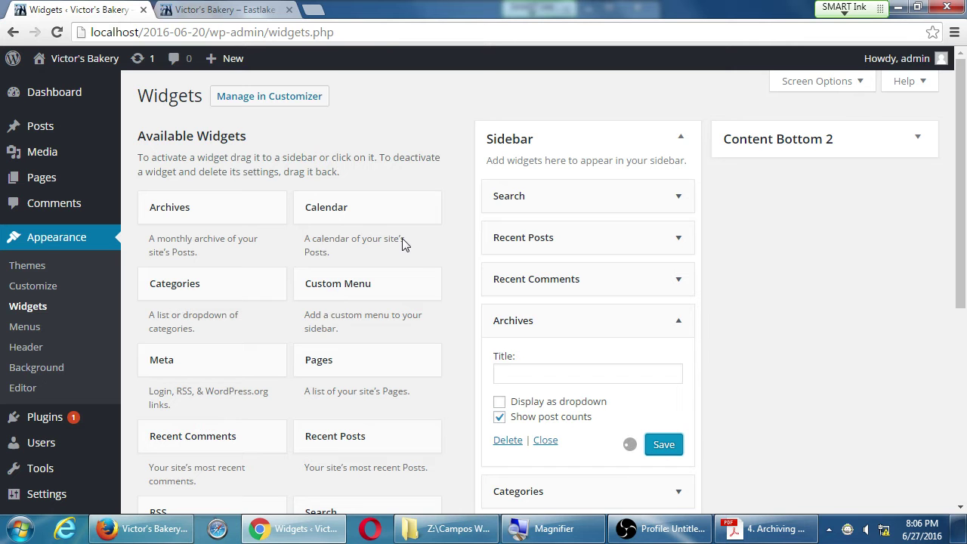
left_click(181, 10)
left_click(56, 32)
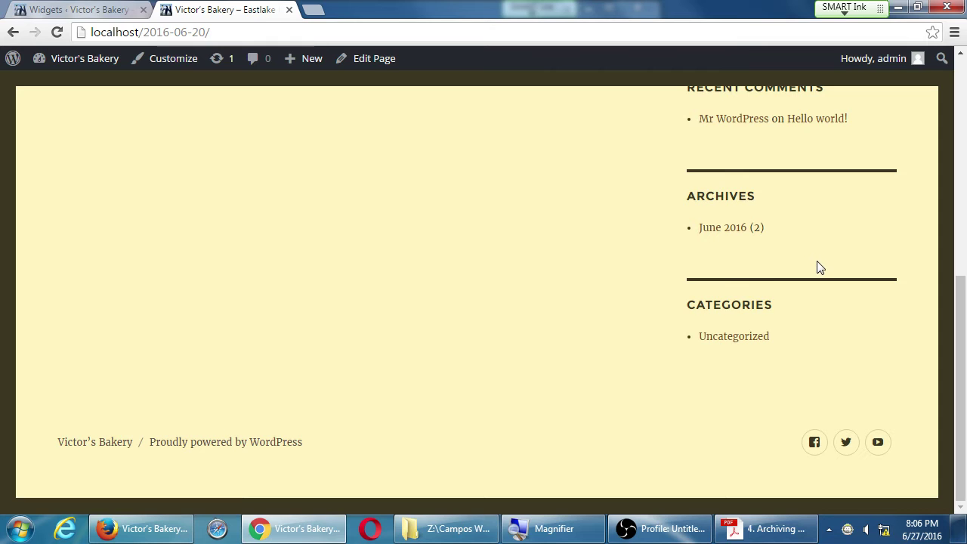
Magnify the home page's Archives section and highlight the post count beside June 2016.
key("super+plus")
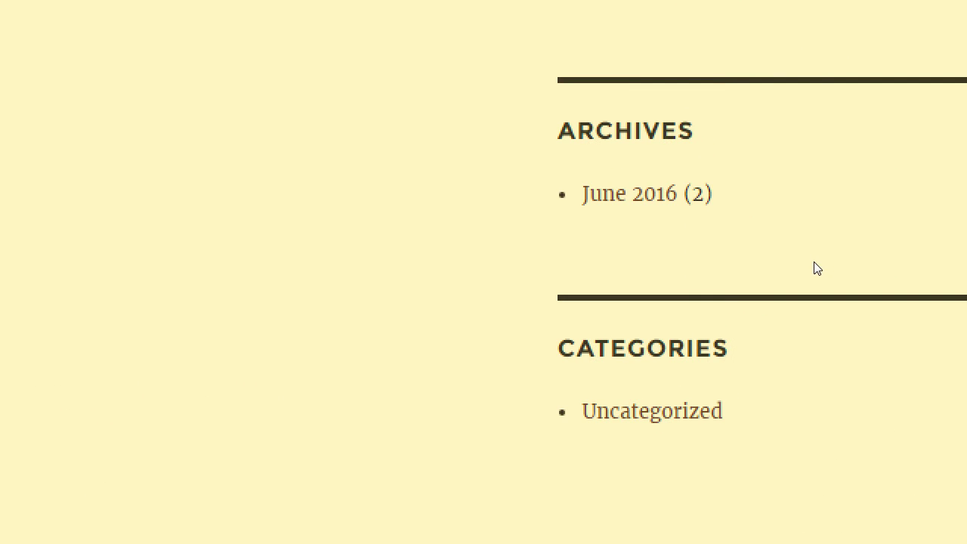
double_click(760, 231)
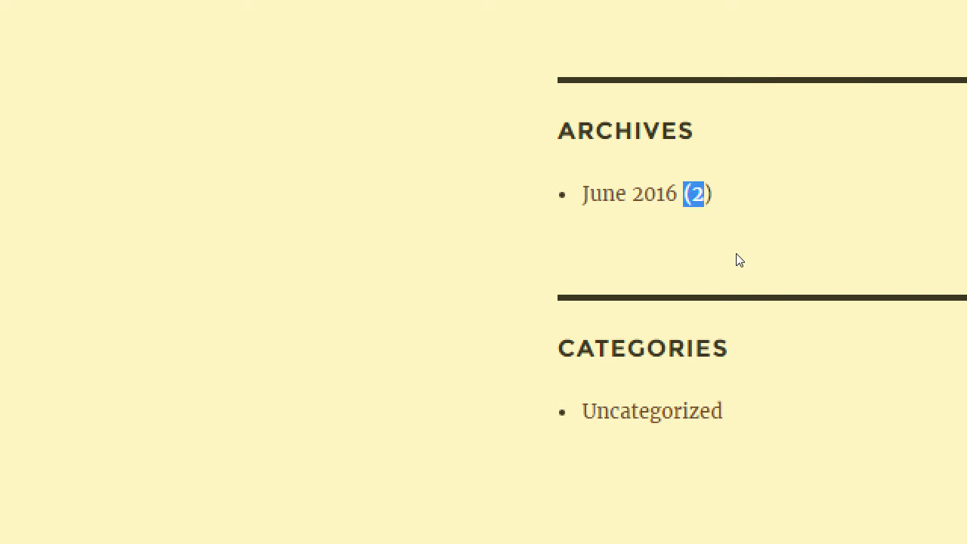
left_click(715, 261)
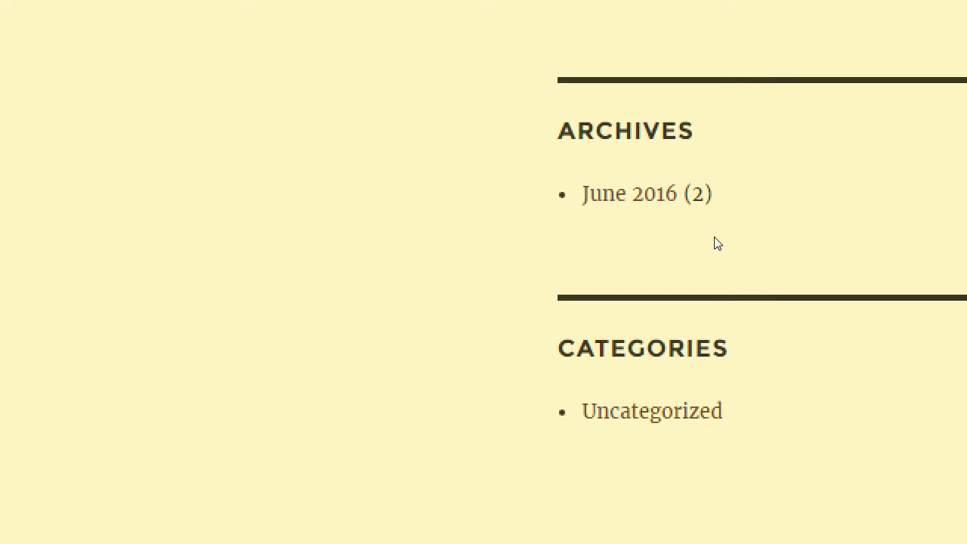
key("super+minus")
Set the Archives widget's title to Old Articles on the Widgets page and save it with Show post counts enabled.
key("ctrl+shift+Tab")
key("super+plus")
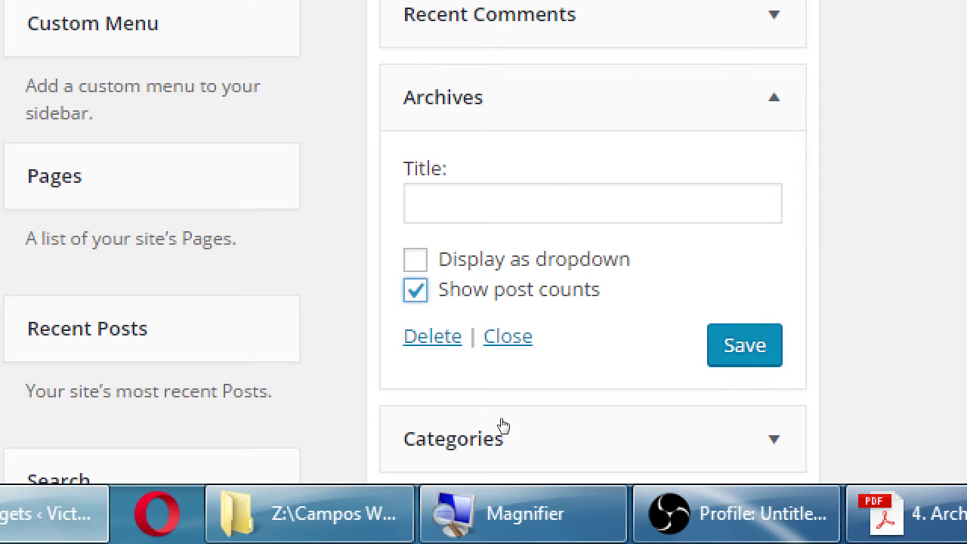
key("space")
key("shift+Tab")
key("shift+Tab")
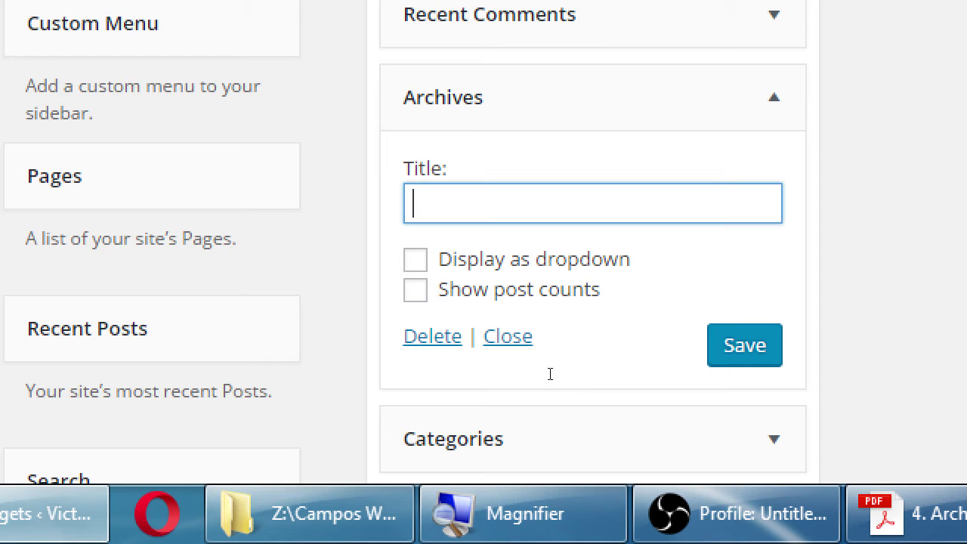
type("Old Articles")
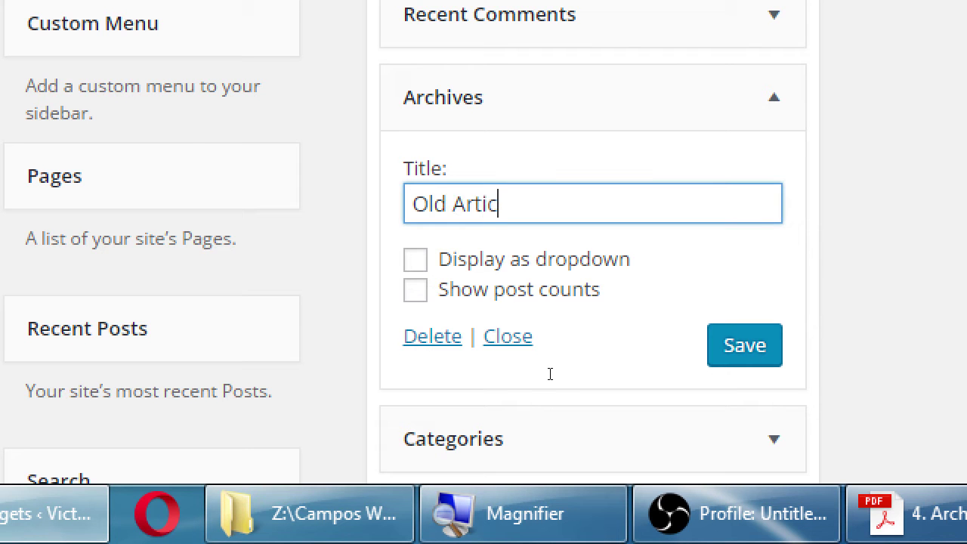
key("Tab")
key("Tab")
key("space")
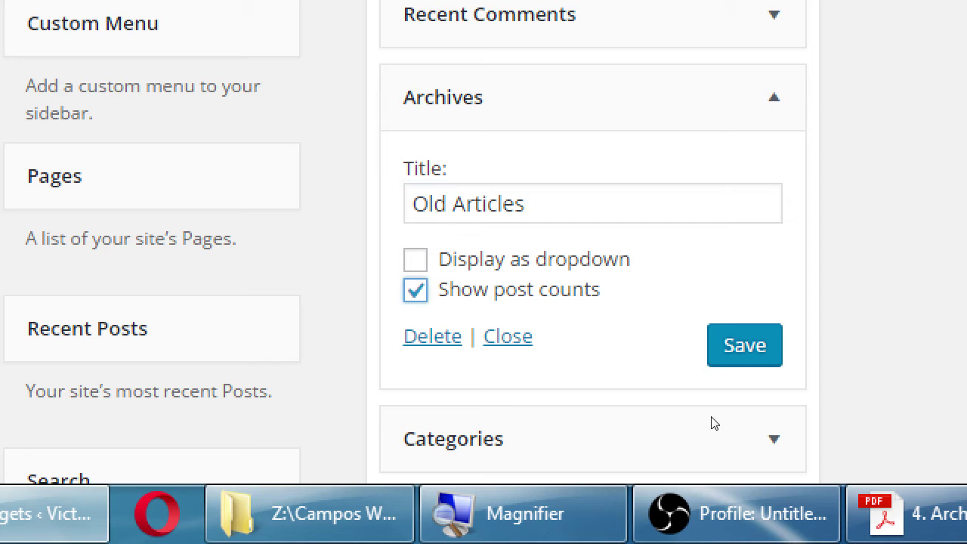
key("Tab")
key("Tab")
key("Tab")
key("Return")
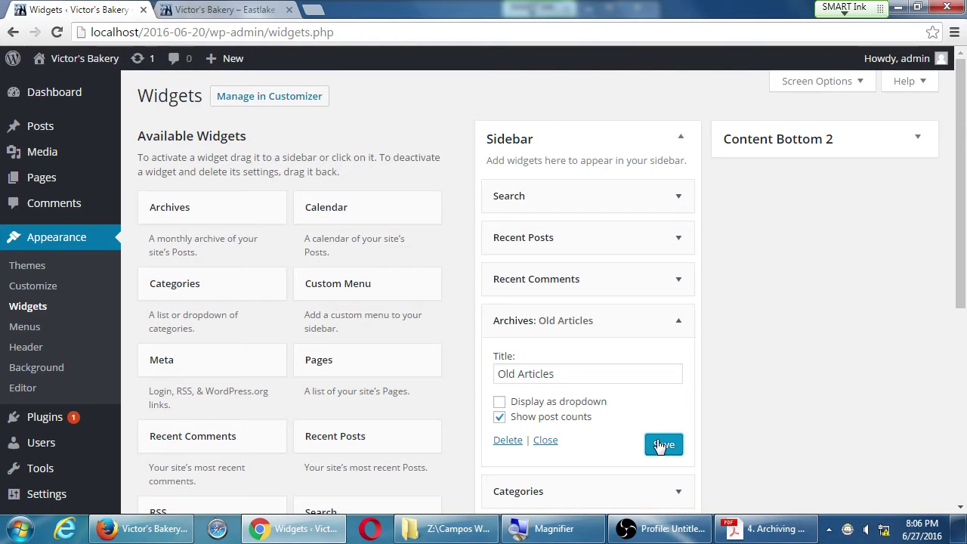
Reload the home page and highlight the retitled archive heading in the sidebar.
left_click(280, 9)
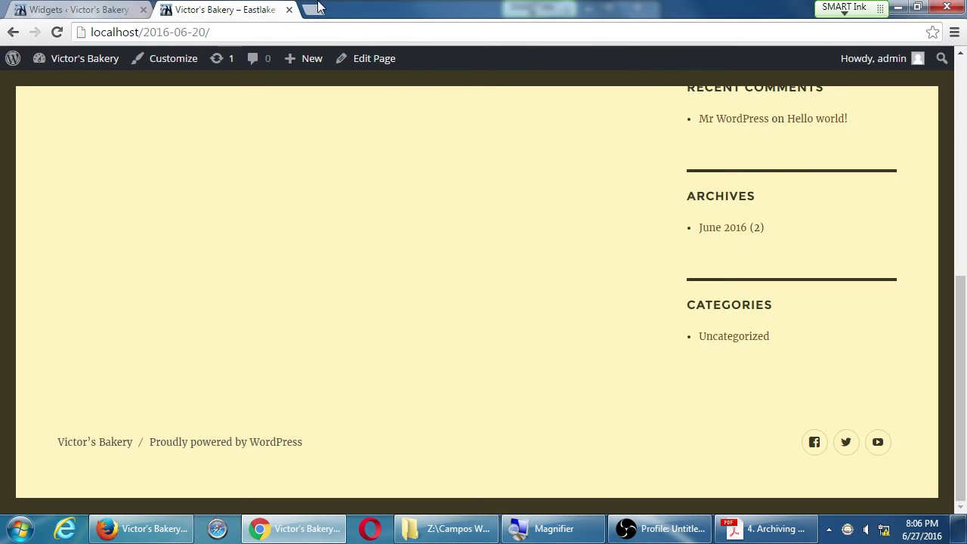
left_click(56, 32)
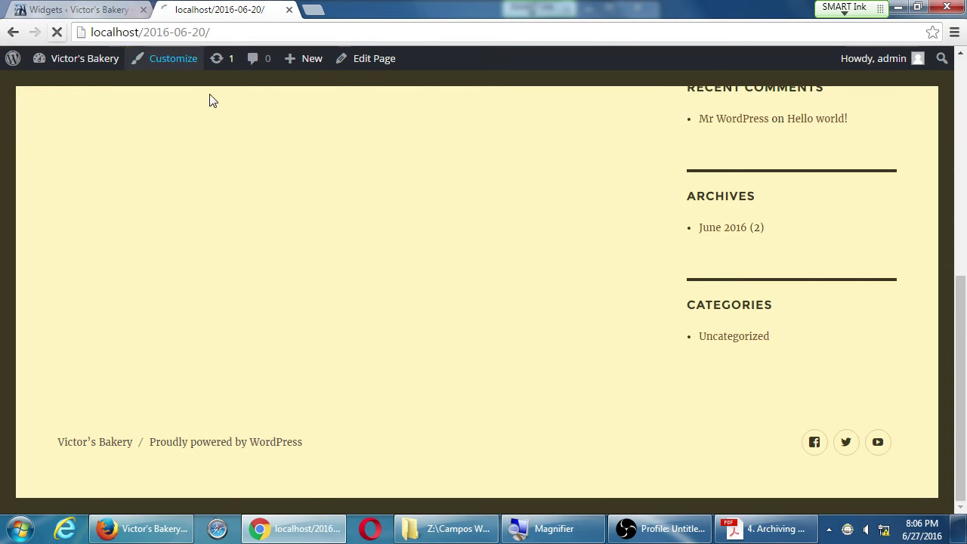
left_click_drag(695, 196, 794, 196)
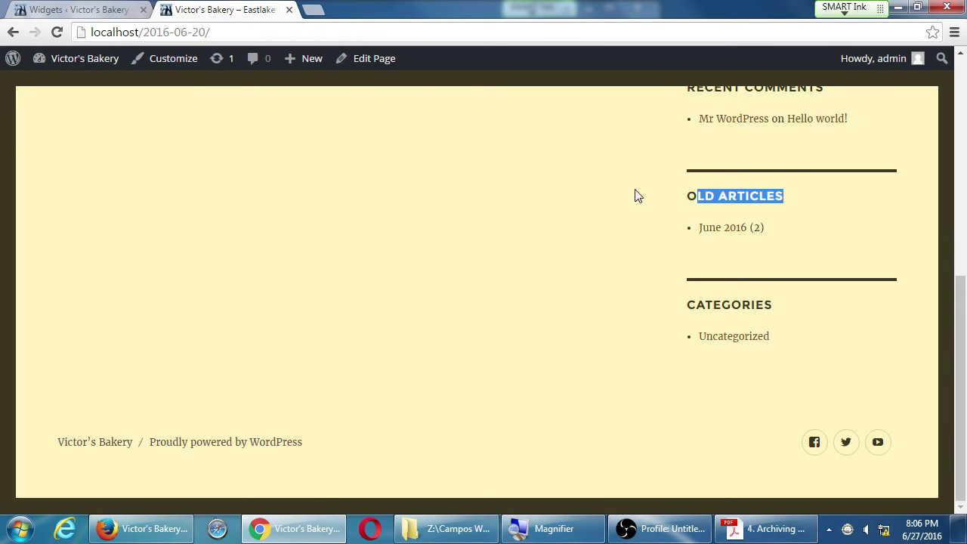
left_click(610, 188)
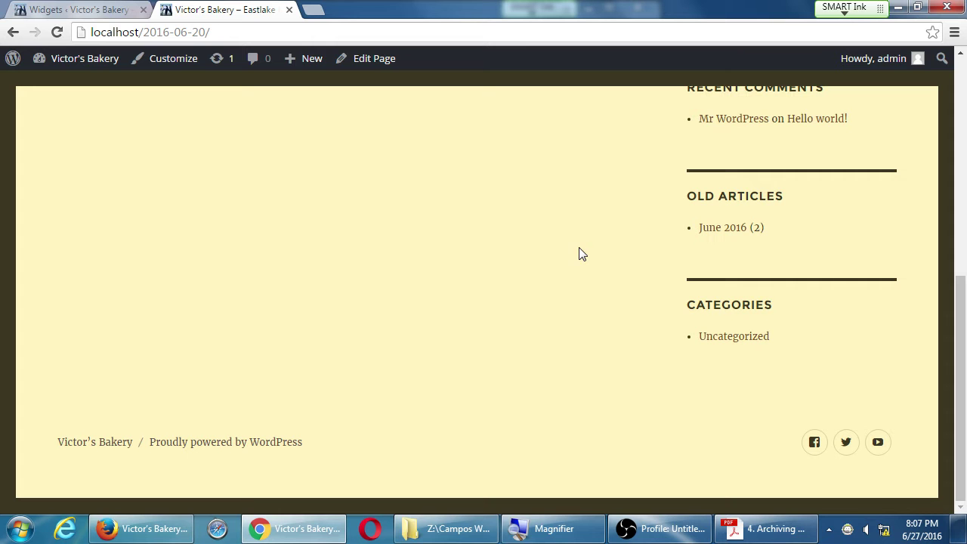
Return to the Widgets page and collapse the Available Widgets section to expose Inactive Widgets.
left_click(124, 9)
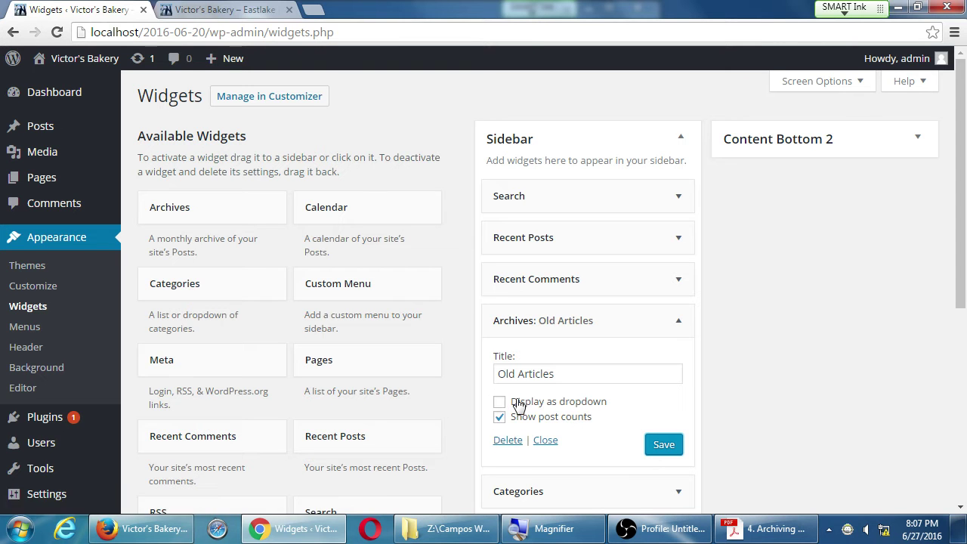
scroll(521, 408, "down", 5)
scroll(389, 412, "up", 5)
left_click(207, 146)
left_click(207, 147)
left_click(207, 146)
left_click(207, 146)
left_click(211, 145)
left_click(211, 145)
left_click(211, 144)
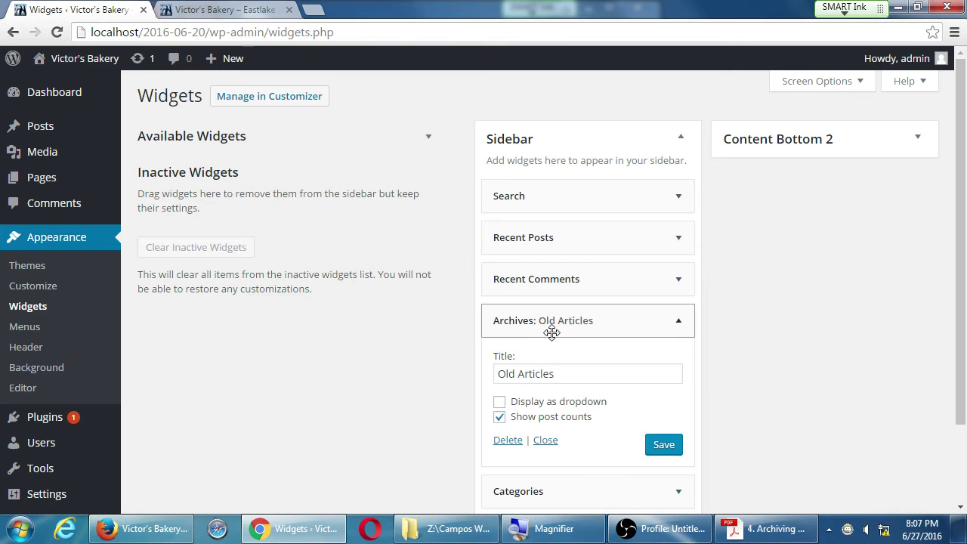
Move the Archives: Old Articles widget from the Sidebar to Inactive Widgets and reload the home page.
left_click_drag(556, 328, 225, 235)
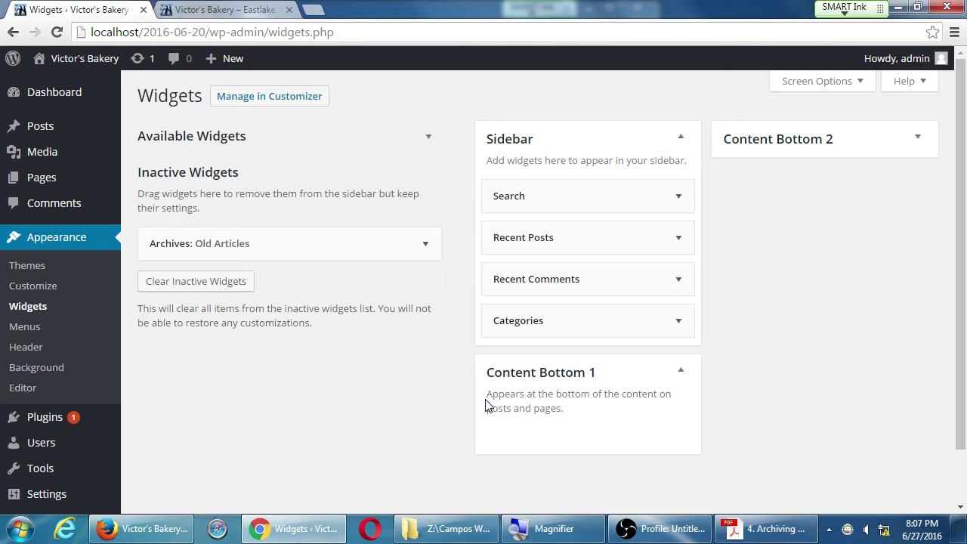
left_click(277, 8)
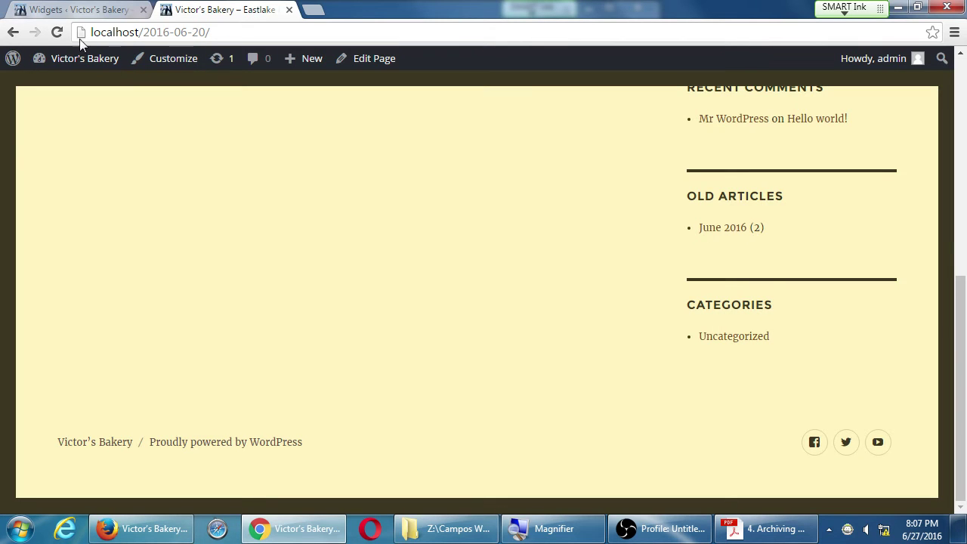
left_click(57, 32)
scroll(753, 393, "up", 1)
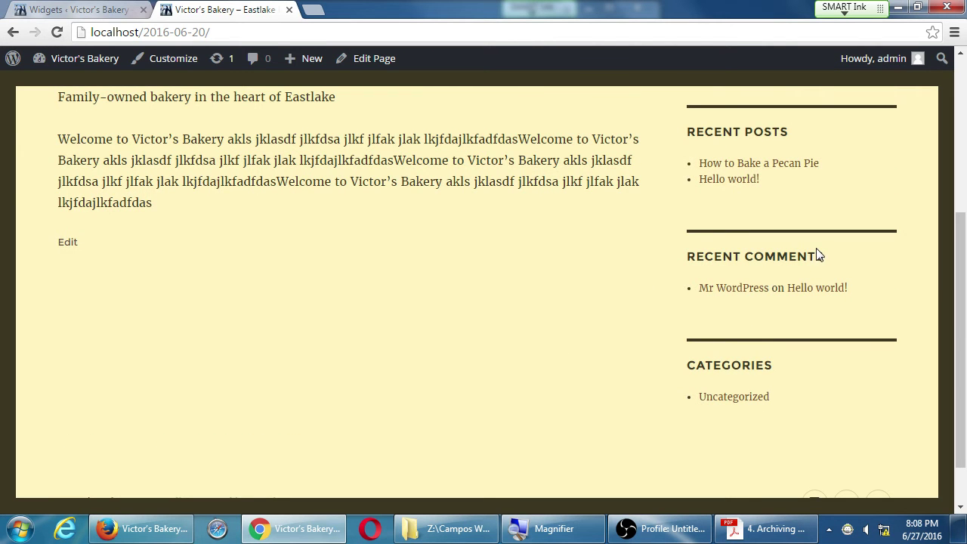
Check the settings kept by the inactive Archives: Old Articles widget on the Widgets page.
left_click(130, 9)
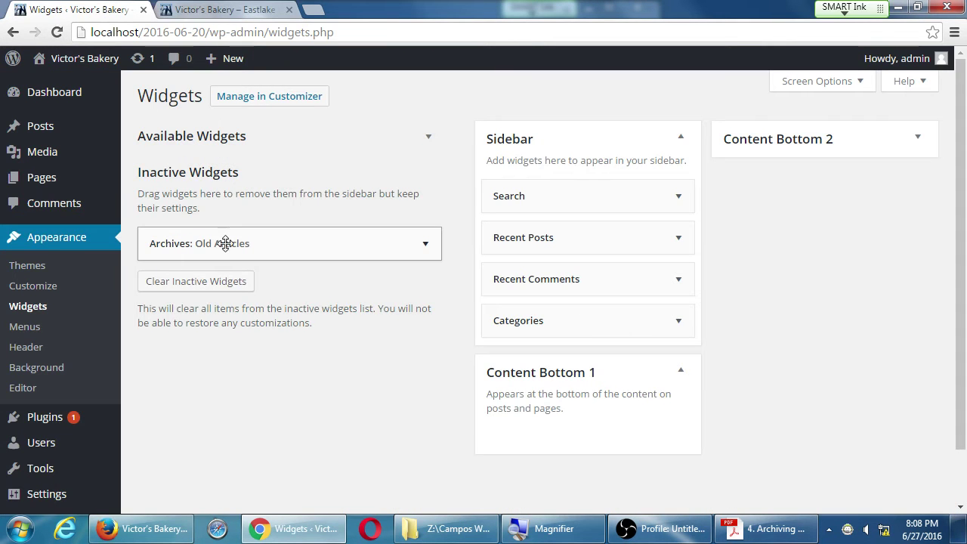
left_click(424, 244)
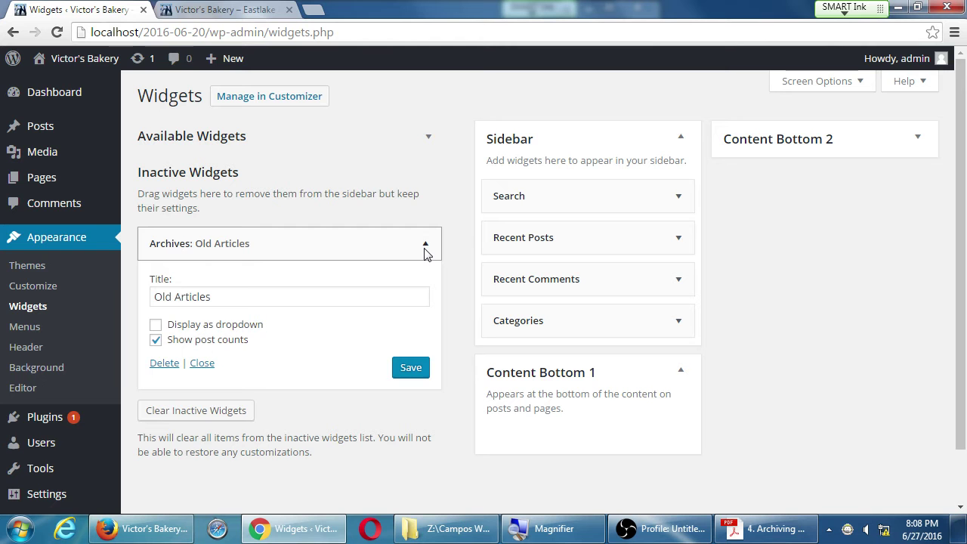
left_click(424, 246)
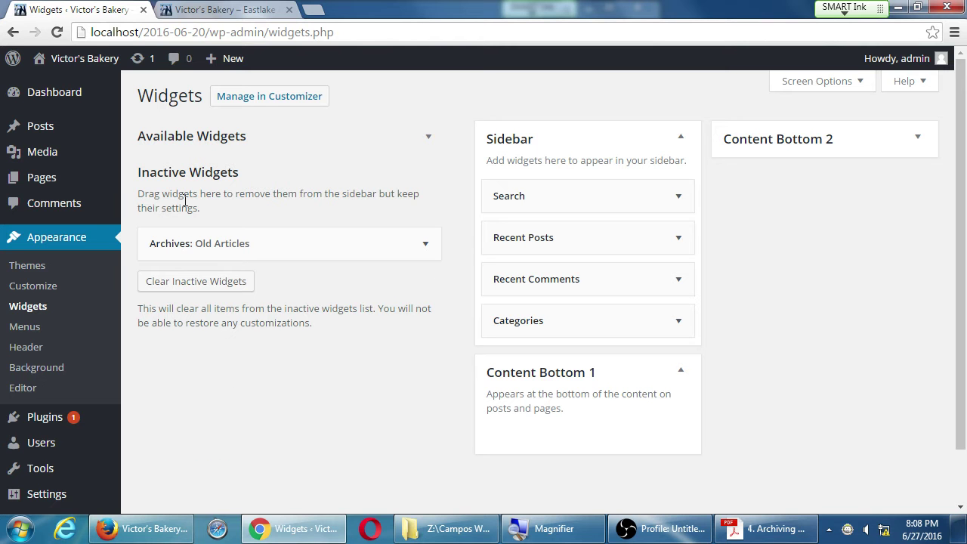
Move the Archives: Old Articles widget above Search in the Sidebar area and reload the home page.
left_click_drag(168, 241, 559, 188)
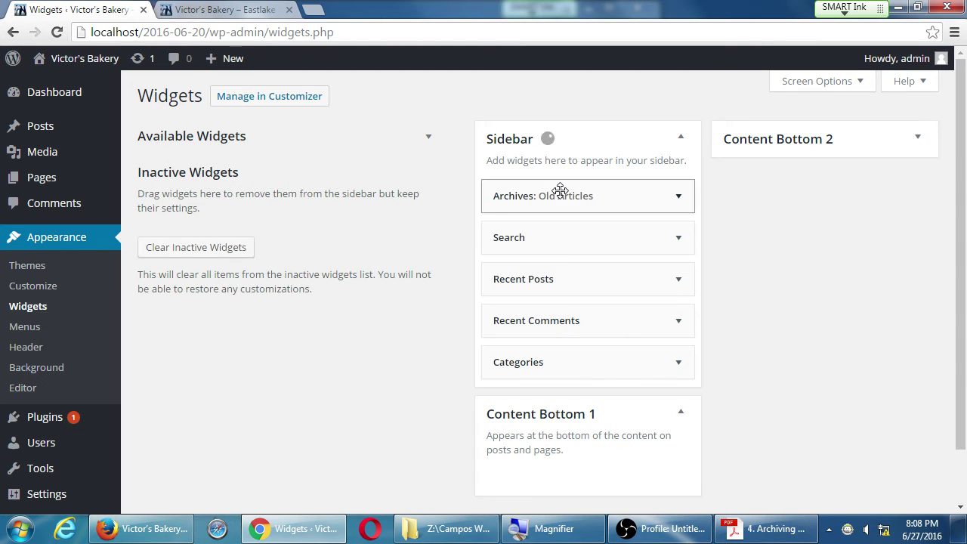
left_click(249, 9)
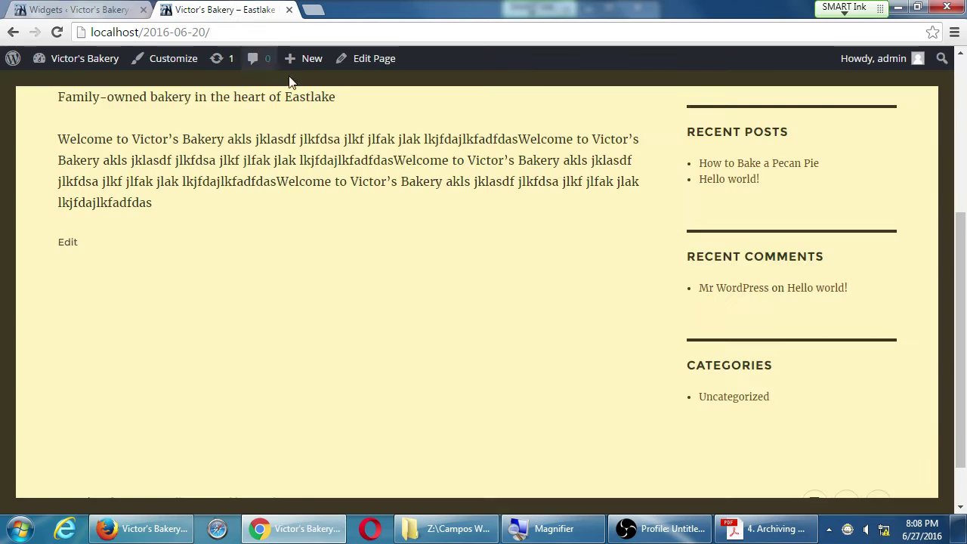
left_click(57, 31)
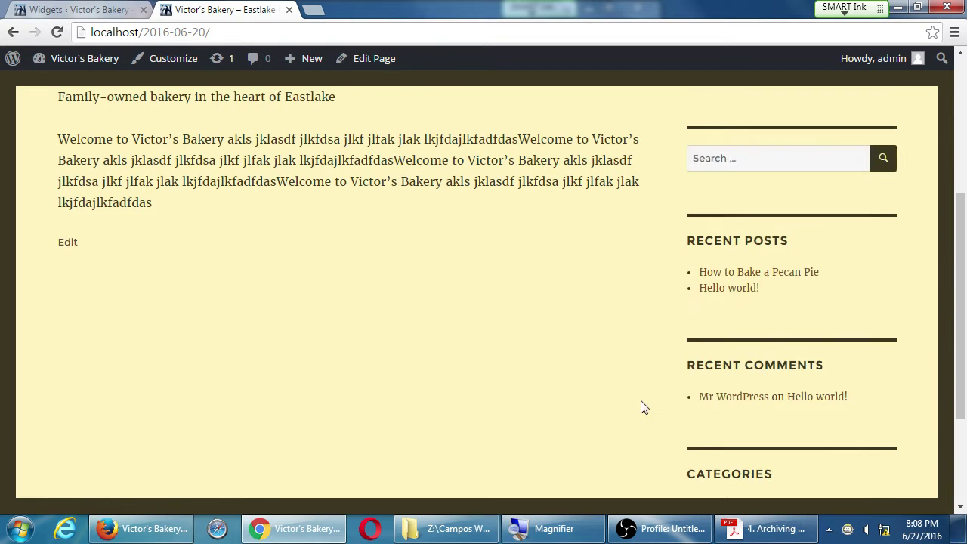
scroll(677, 437, "up", 3)
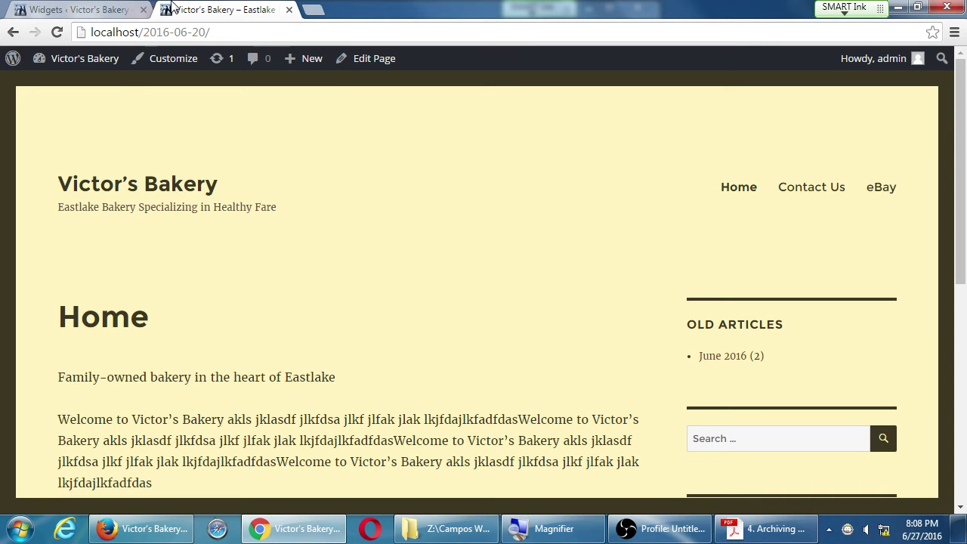
Move the Archives and Categories widgets from the Sidebar to Inactive Widgets, and collapse the Inactive Widgets section.
left_click(132, 9)
left_click_drag(557, 190, 287, 231)
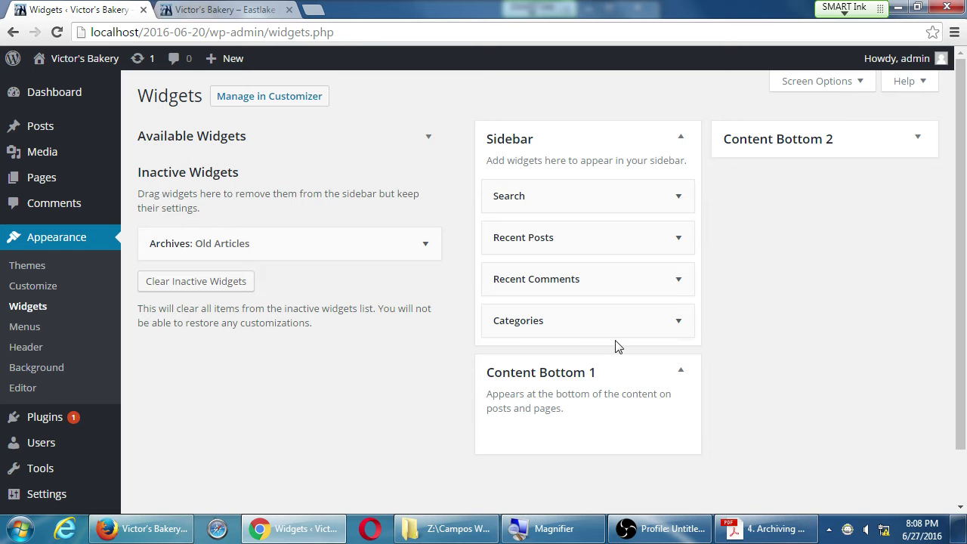
left_click_drag(606, 328, 300, 253)
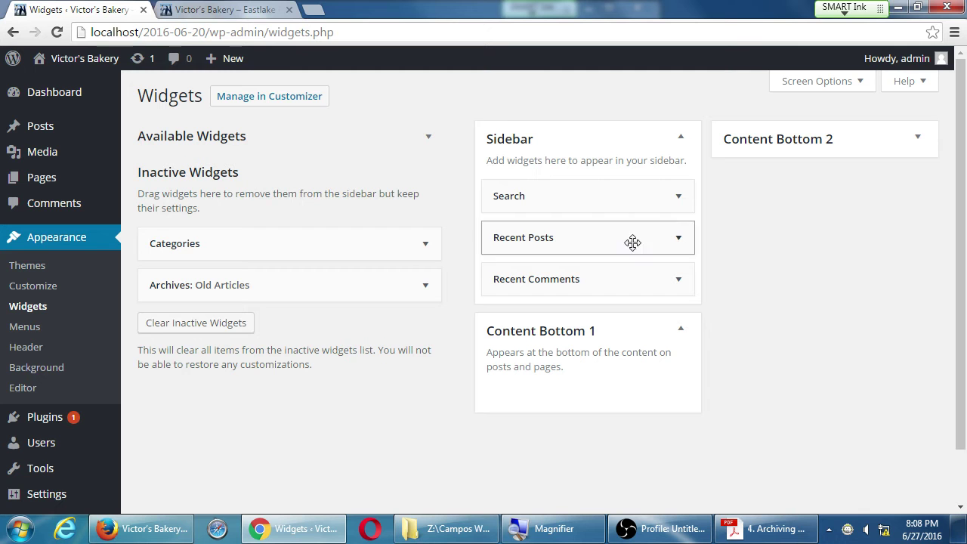
left_click(171, 176)
left_click(173, 176)
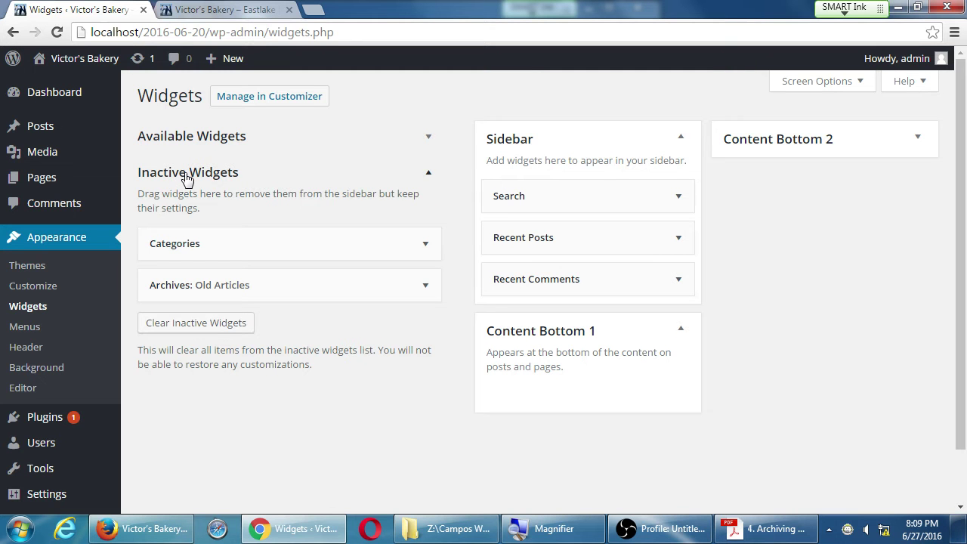
left_click(187, 176)
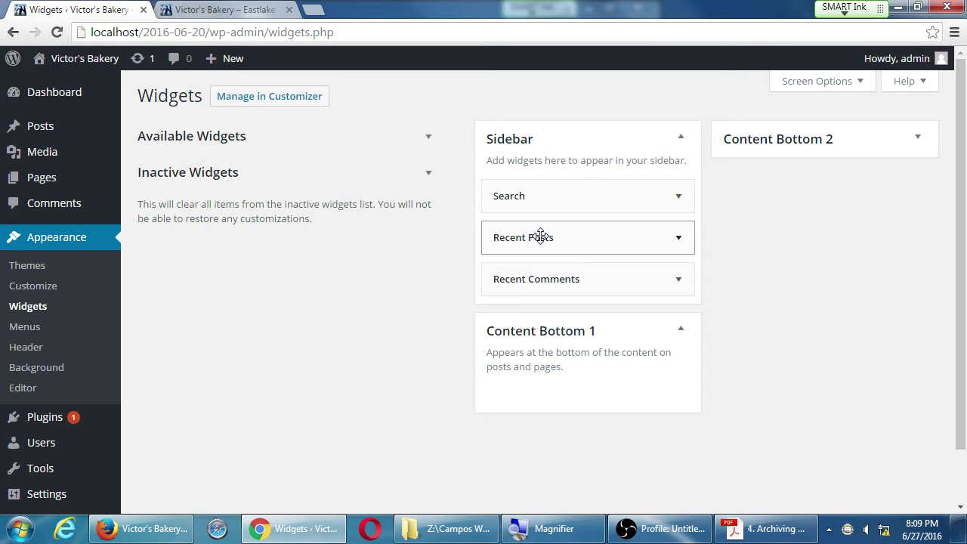
Move the Recent Posts widget to Content Bottom 1 and the Recent Comments widget to Content Bottom 2.
left_click_drag(538, 236, 557, 406)
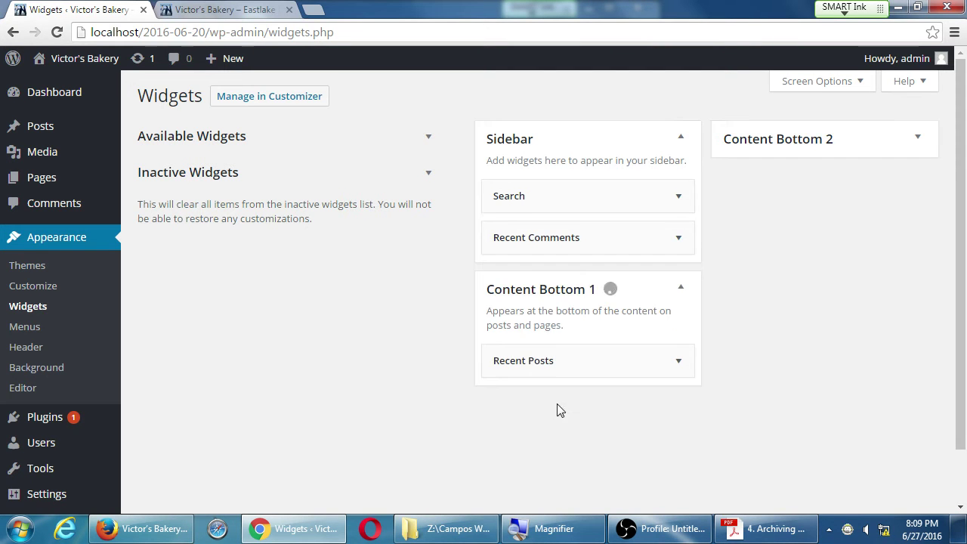
left_click(535, 198)
left_click(529, 193)
left_click_drag(526, 242, 805, 195)
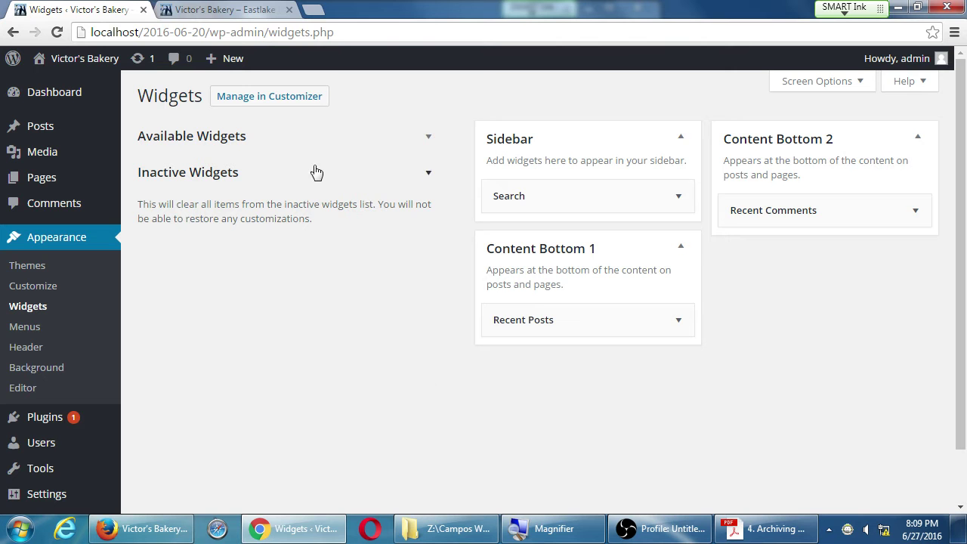
Reload the home page to view the relocated widgets.
left_click(221, 9)
left_click(57, 32)
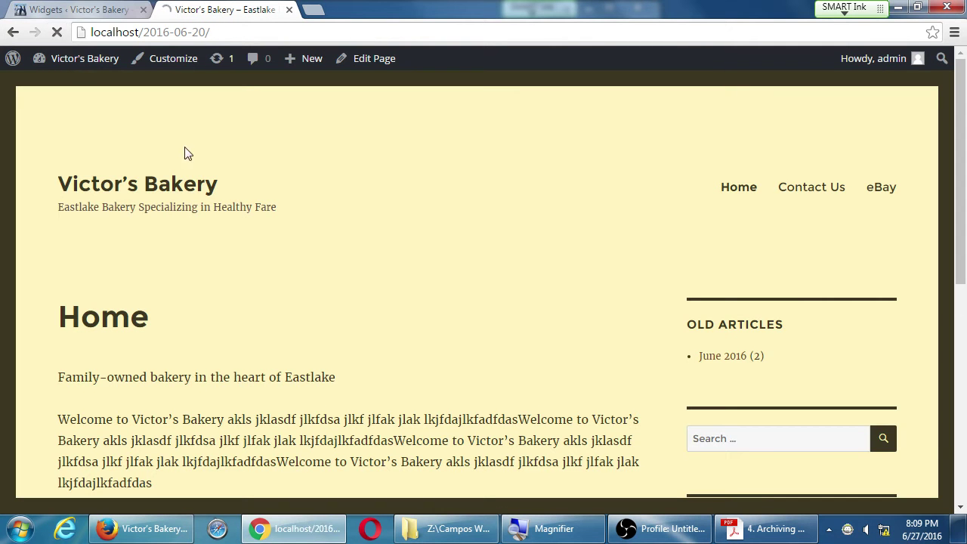
Examine the home page's sidebar and bottom widgets and compare them with the site's widget areas.
scroll(686, 303, "down", 1)
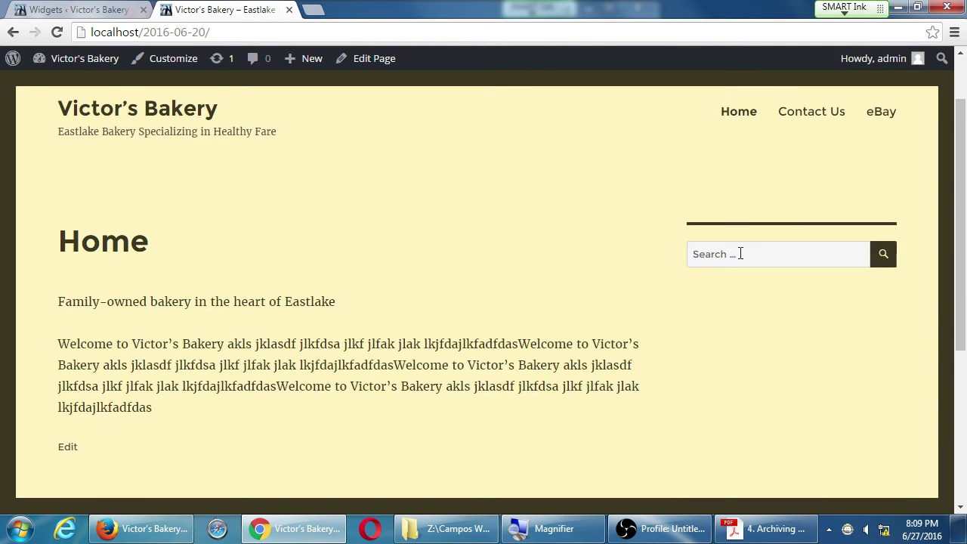
scroll(764, 285, "down", 4)
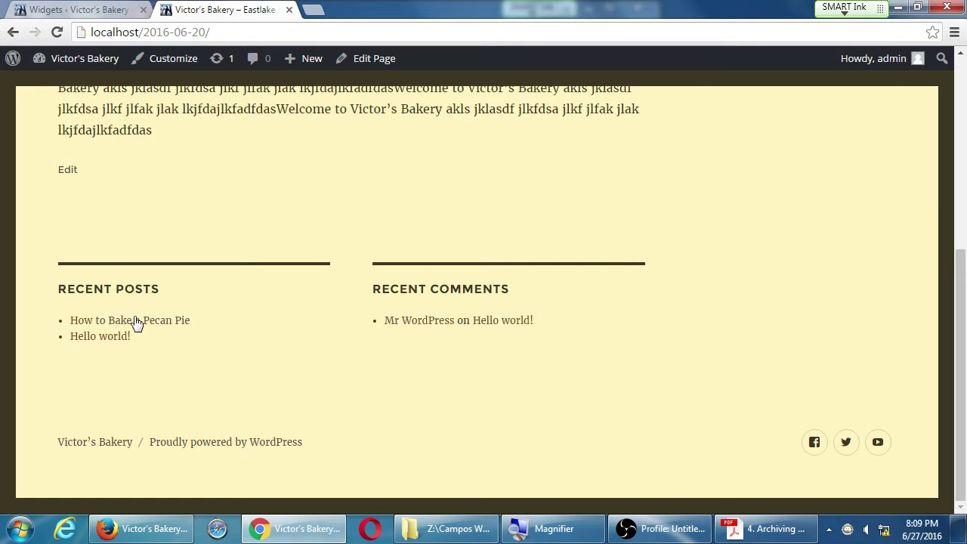
left_click(90, 9)
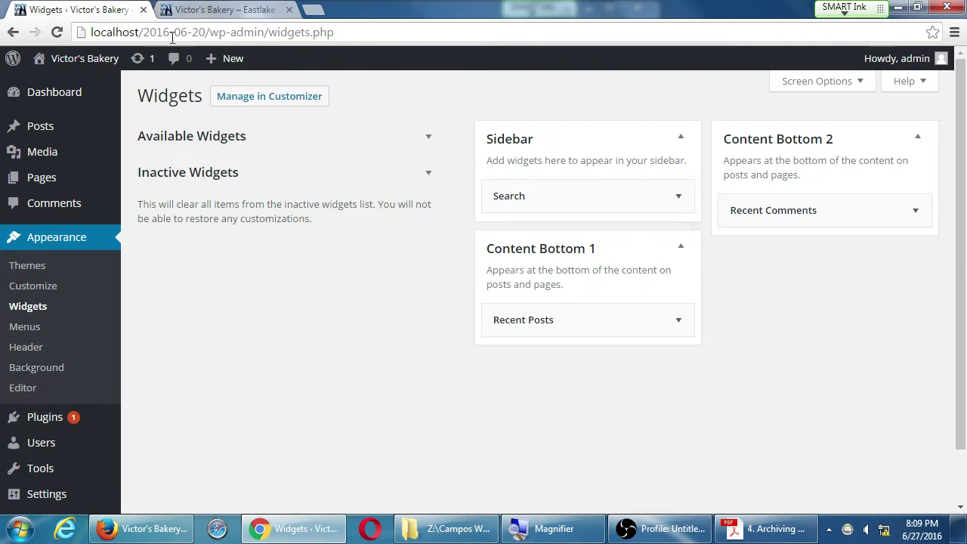
left_click(219, 10)
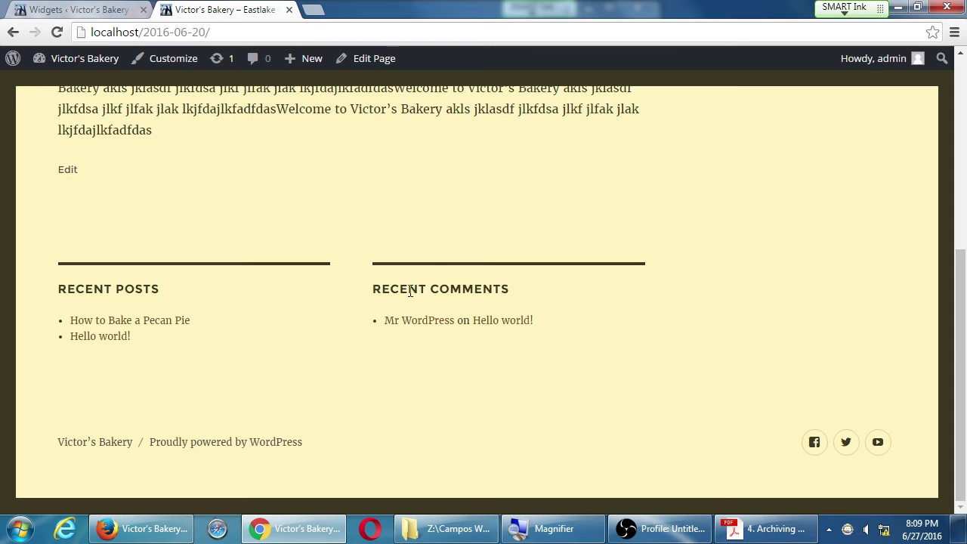
left_click_drag(86, 286, 162, 285)
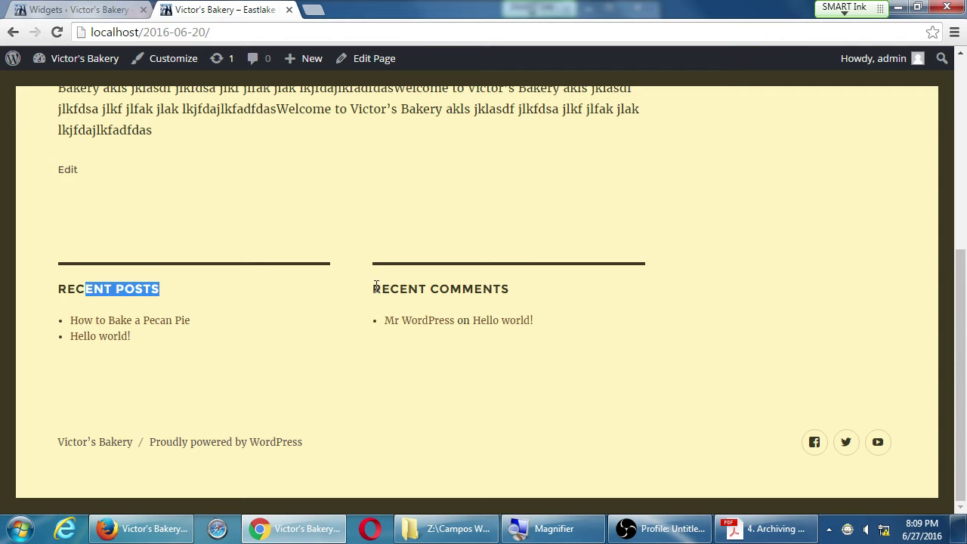
left_click_drag(373, 284, 475, 304)
left_click(553, 369)
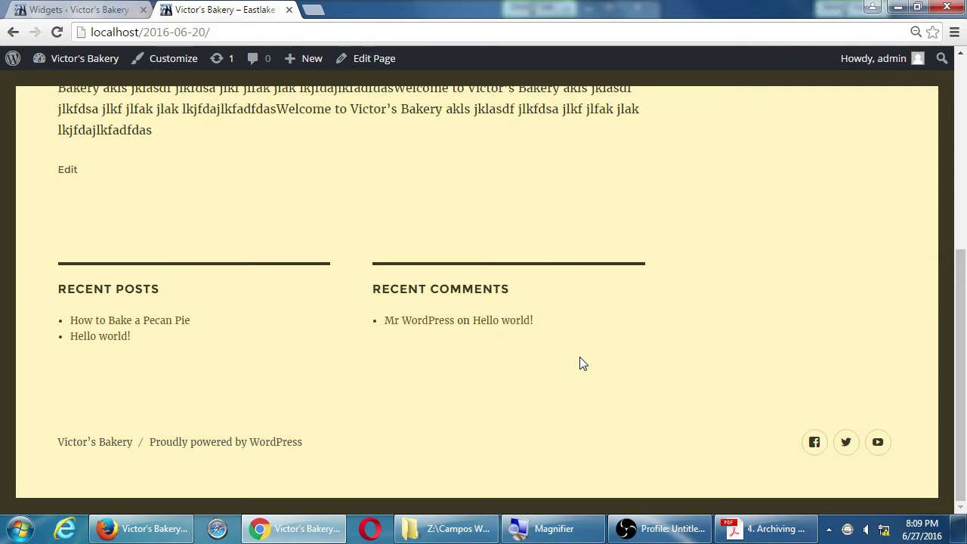
View the full layout of the home and Contact Us pages at reduced zoom, then restore the default zoom.
key("ctrl+minus")
key("ctrl+minus")
key("ctrl+minus")
key("ctrl+minus")
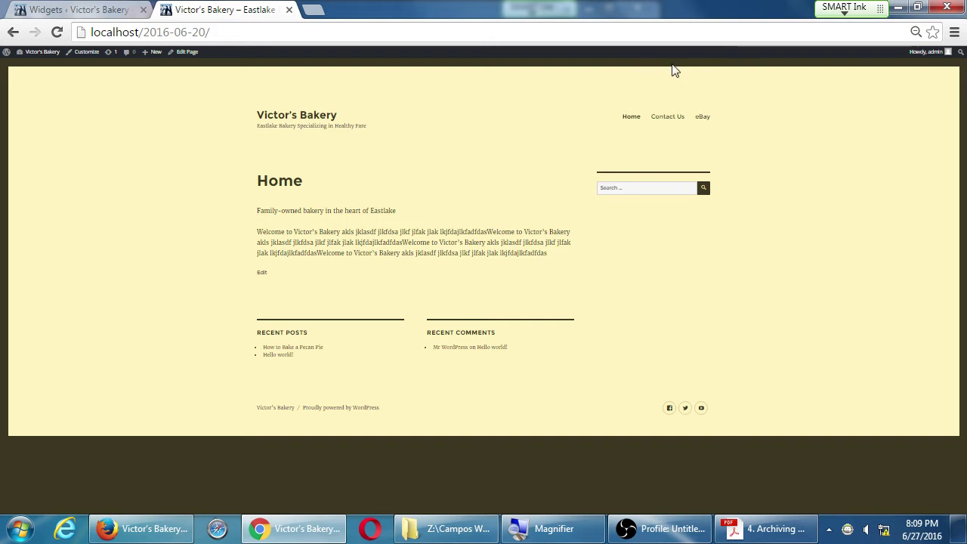
left_click(669, 120)
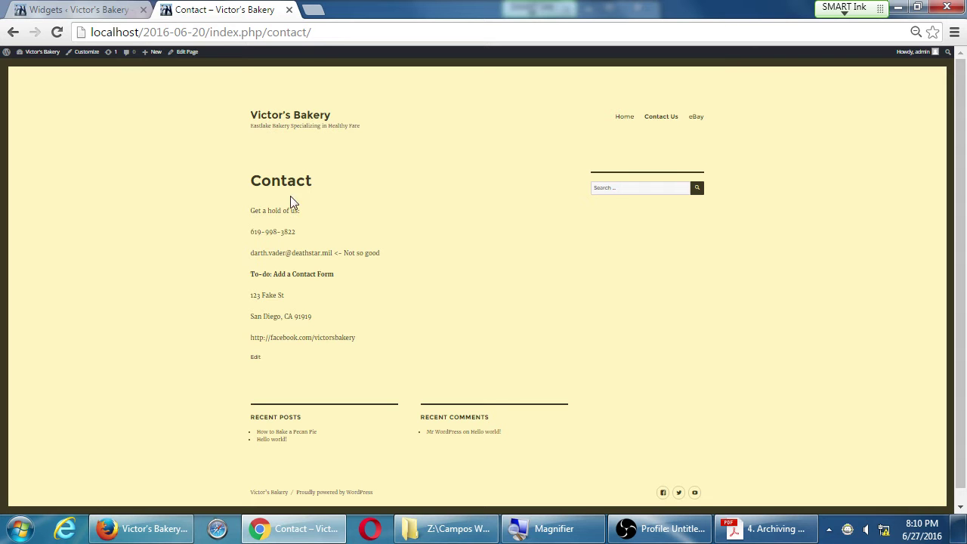
left_click(607, 189)
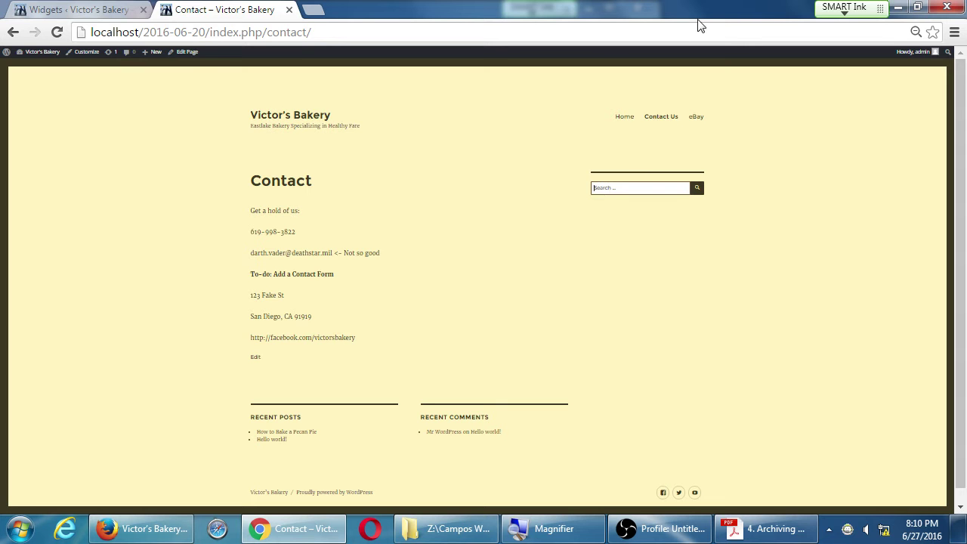
key("ctrl+0")
Add the Calendar widget to the Sidebar area below Search and save it with no title.
left_click(99, 9)
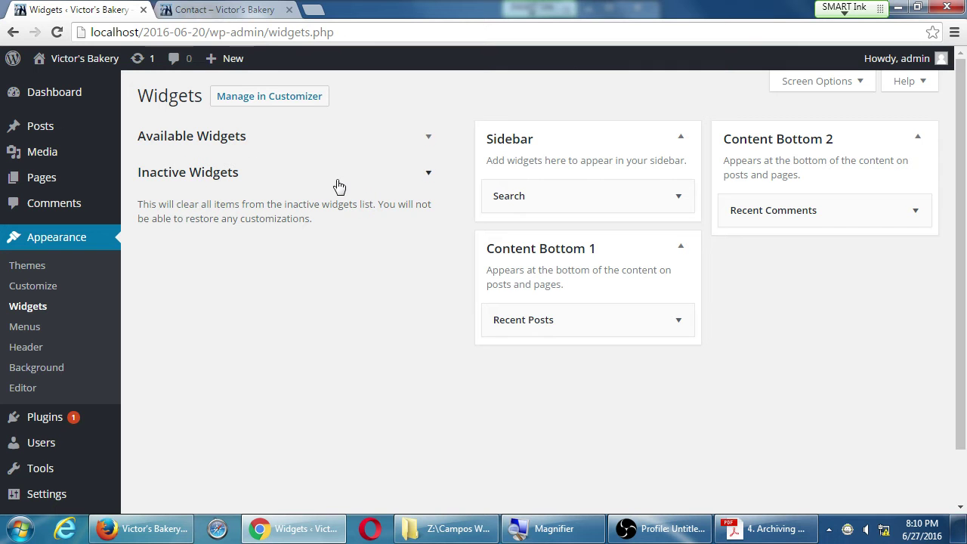
left_click(373, 144)
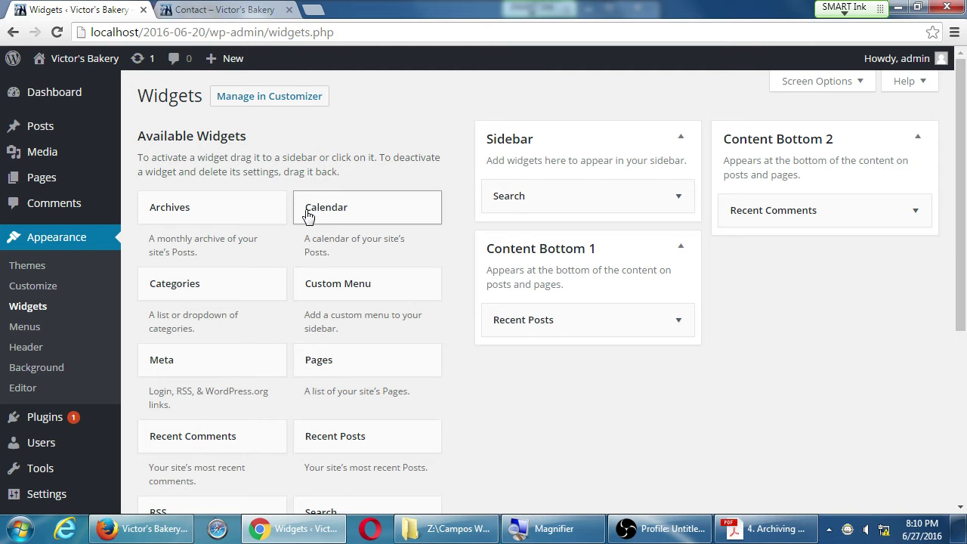
left_click_drag(310, 216, 547, 192)
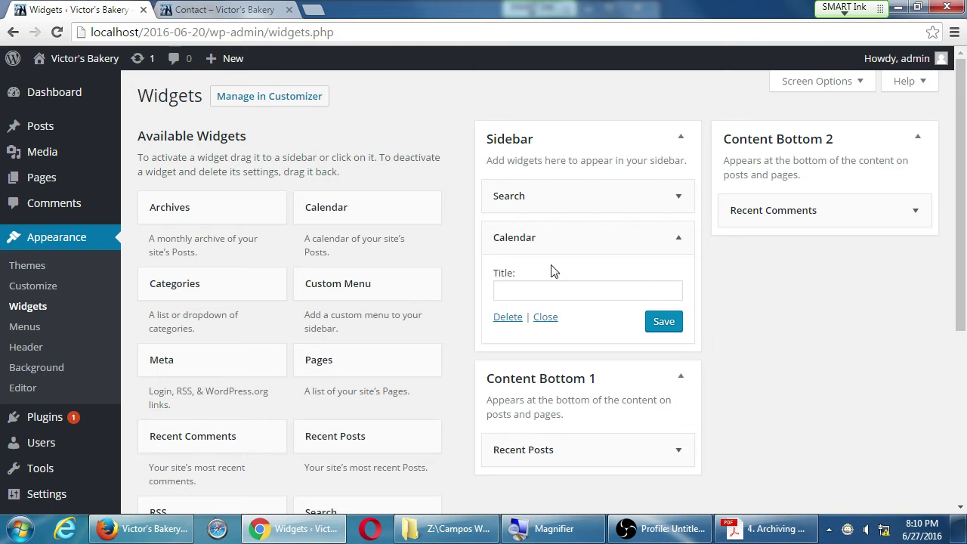
left_click(675, 329)
Reload the Contact page to examine the sidebar calendar and open the posts dated June 21, 2016 from it.
left_click(263, 9)
left_click(57, 32)
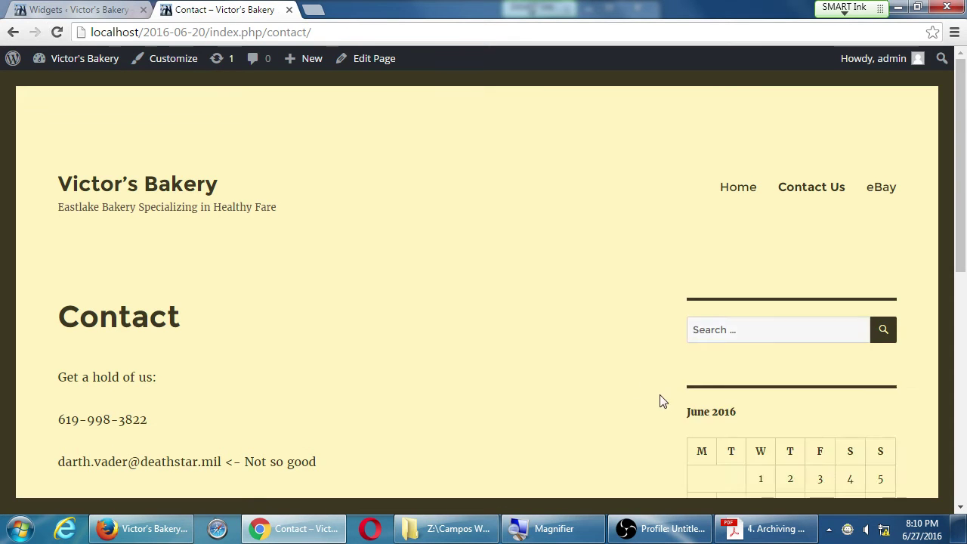
scroll(660, 401, "down", 3)
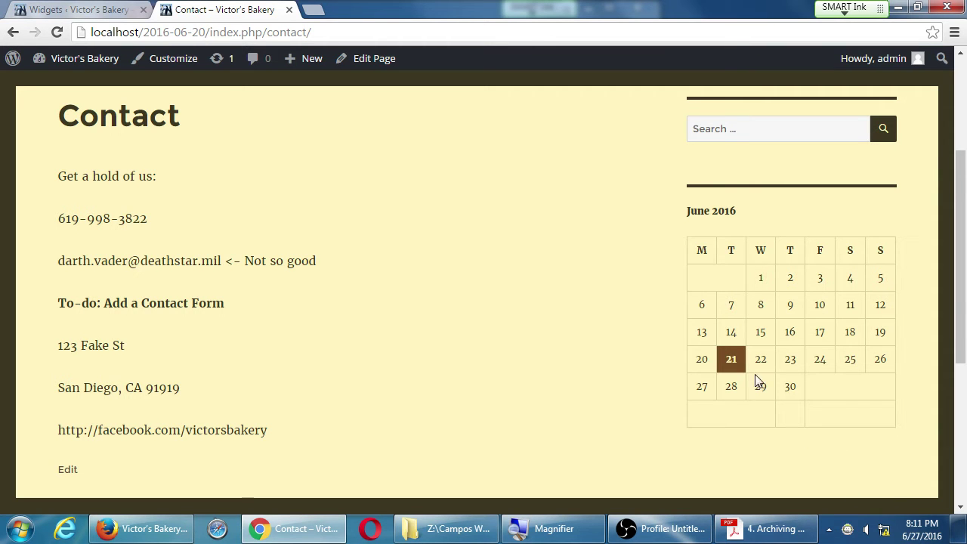
double_click(730, 250)
left_click(762, 249)
left_click(730, 368)
scroll(645, 341, "down", 2)
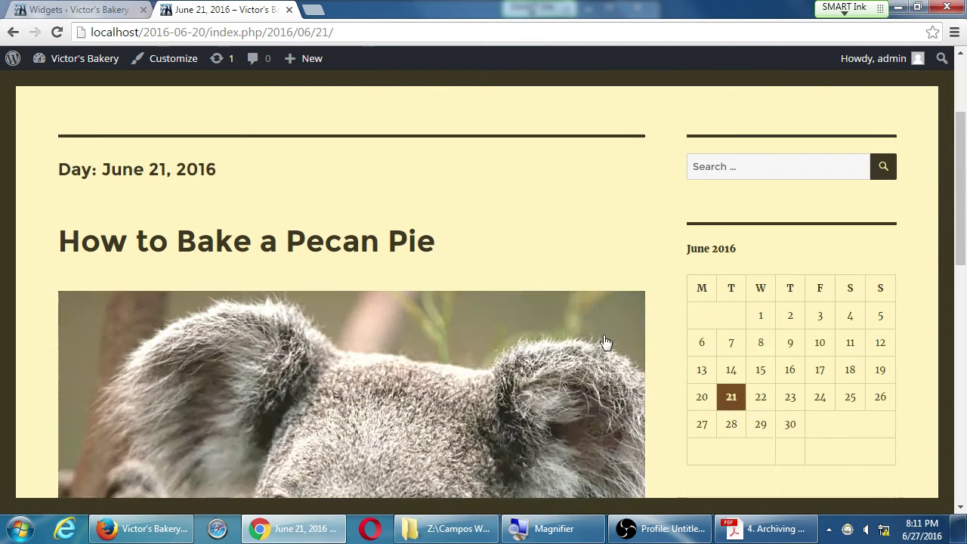
Review the posts in the June 21, 2016 archive and return to the site's home page.
left_click_drag(77, 166, 207, 189)
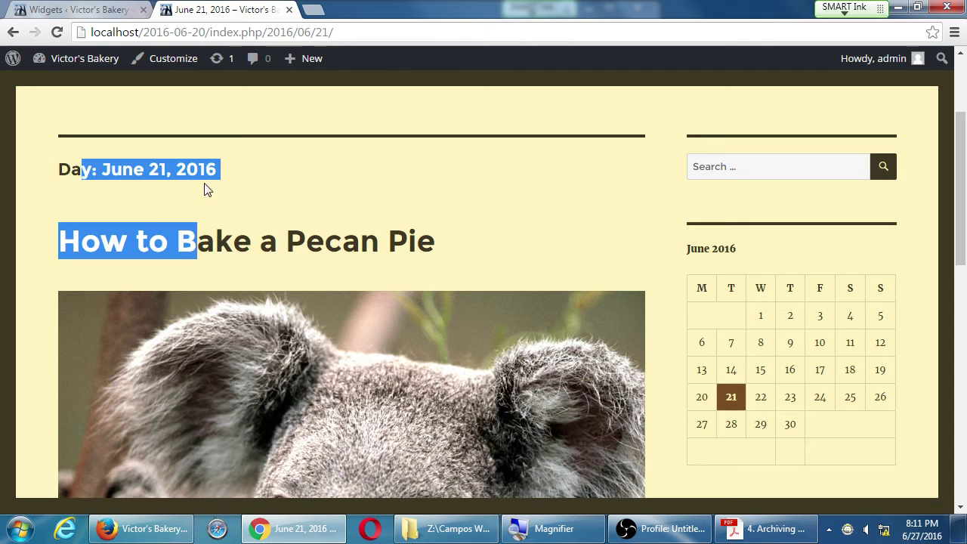
left_click(355, 205)
scroll(371, 216, "down", 10)
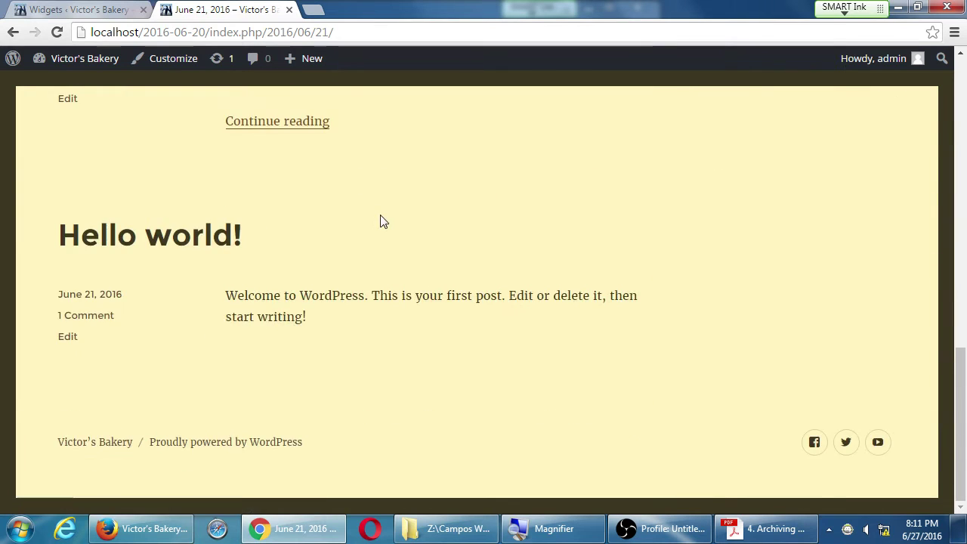
scroll(364, 389, "up", 5)
scroll(363, 390, "up", 6)
scroll(600, 441, "down", 3)
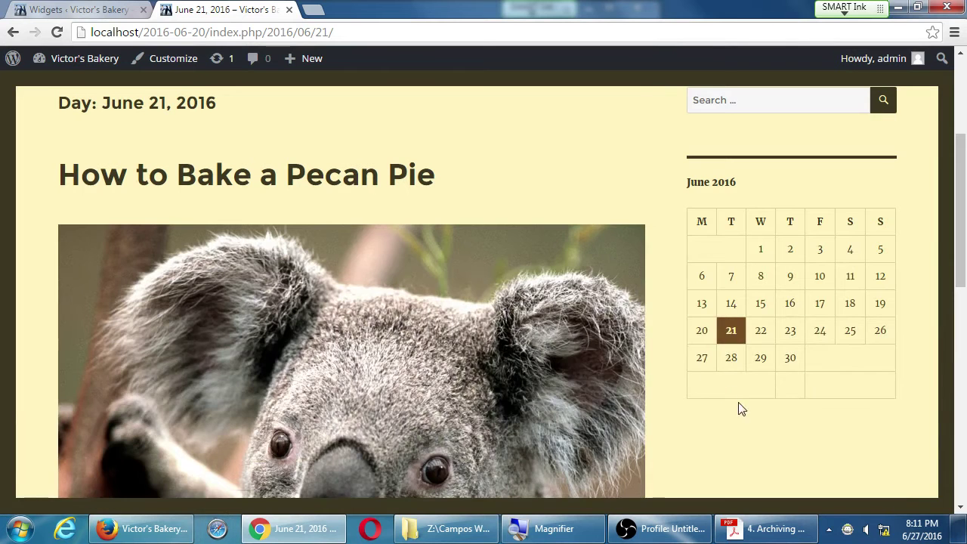
scroll(740, 404, "up", 2)
scroll(758, 387, "up", 2)
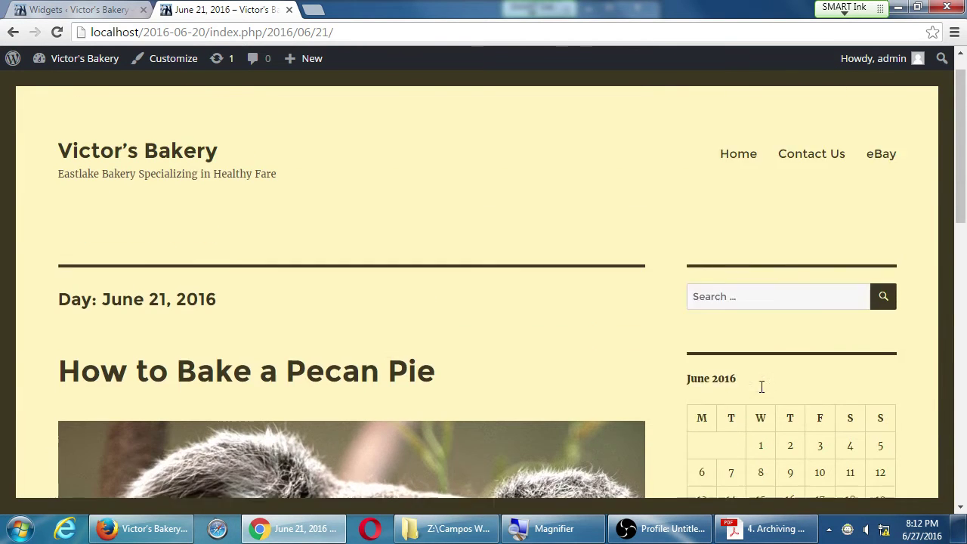
left_click(184, 188)
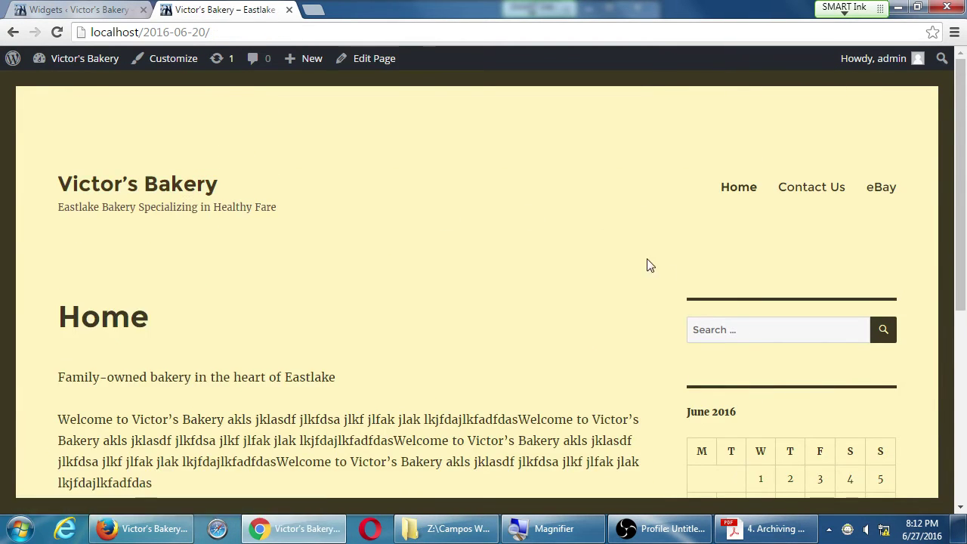
scroll(647, 265, "down", 1)
Remove the Calendar widget from the Sidebar area, look through the available widgets and collapse their list.
left_click(60, 7)
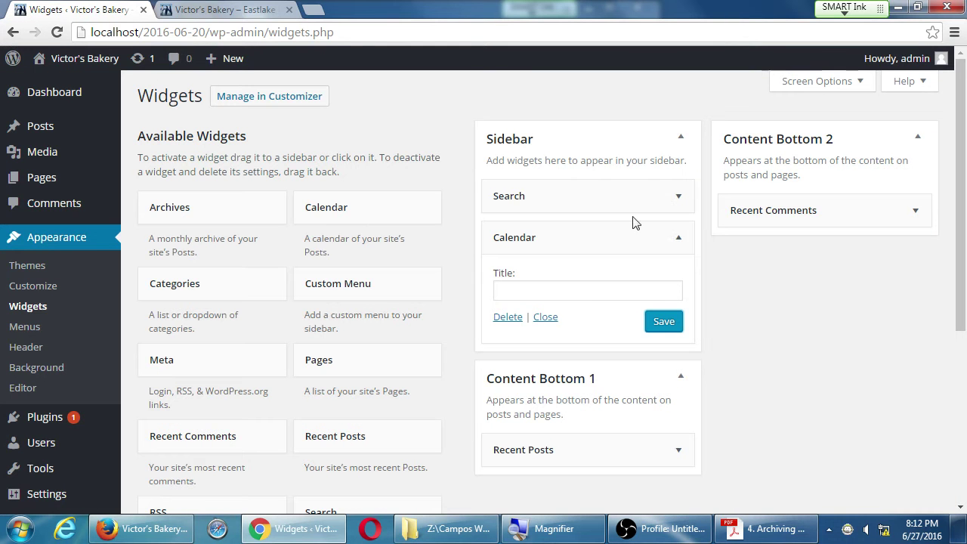
left_click_drag(639, 238, 300, 239)
scroll(210, 214, "down", 2)
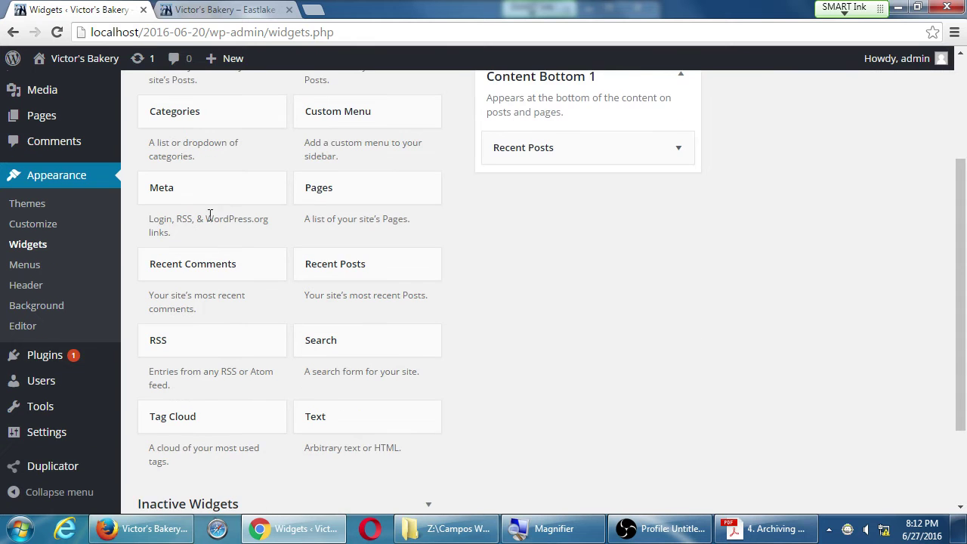
scroll(310, 277, "down", 1)
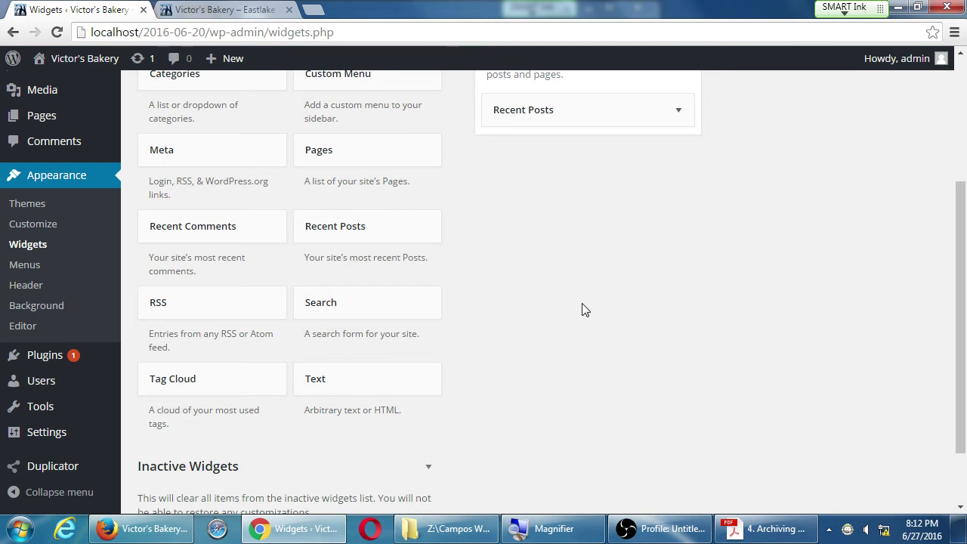
scroll(423, 334, "up", 3)
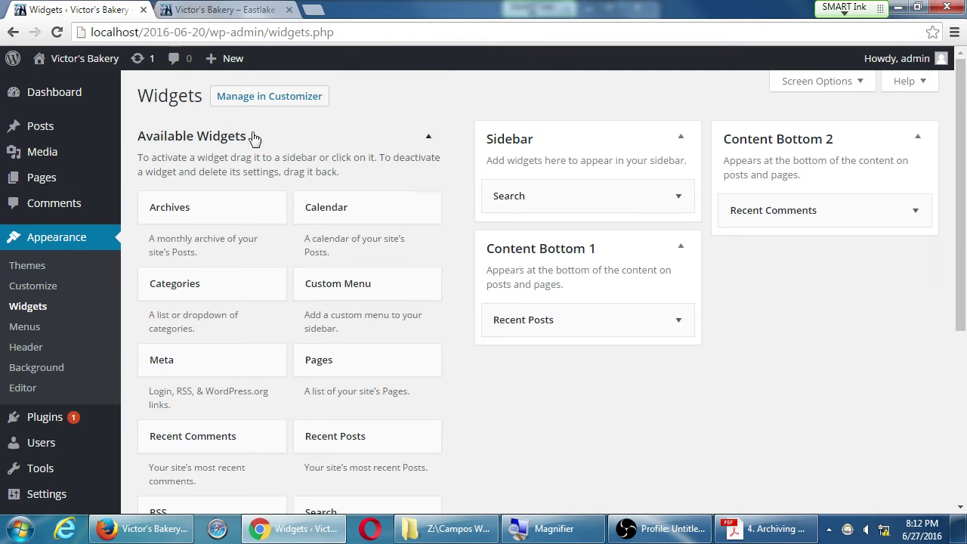
left_click(251, 138)
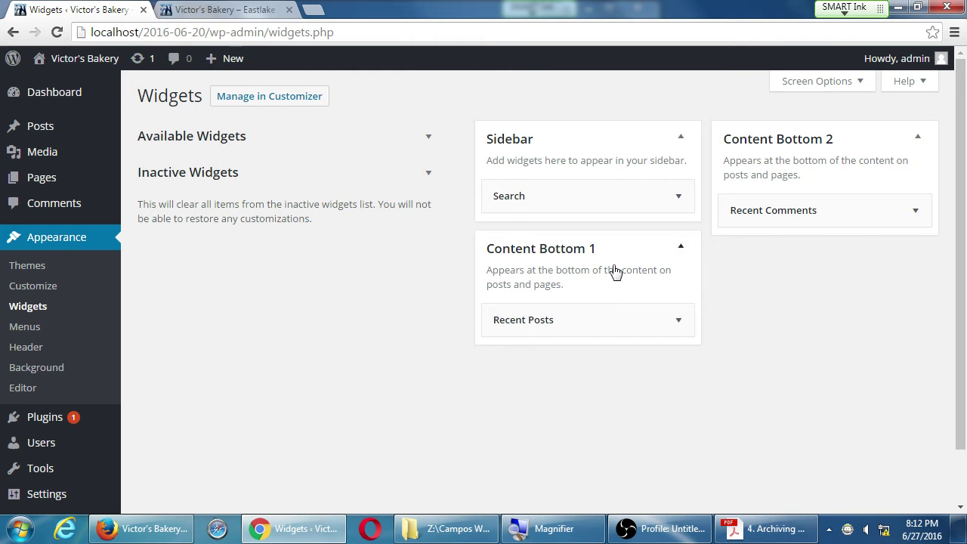
Move the Recent Posts, Recent Comments and Search widgets to Inactive Widgets, emptying all three widget areas.
left_click_drag(606, 318, 272, 192)
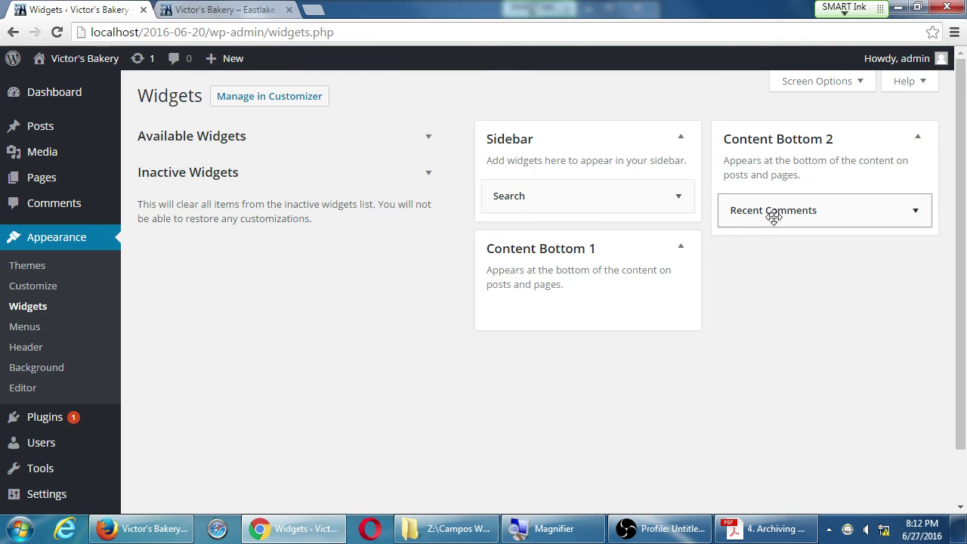
left_click_drag(773, 216, 294, 190)
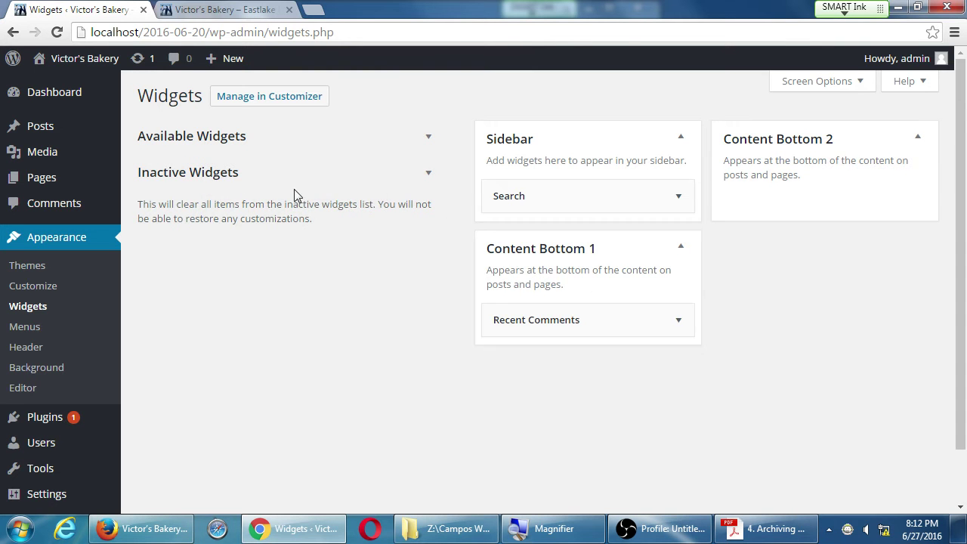
left_click(295, 188)
left_click_drag(574, 205, 334, 227)
left_click_drag(570, 317, 302, 231)
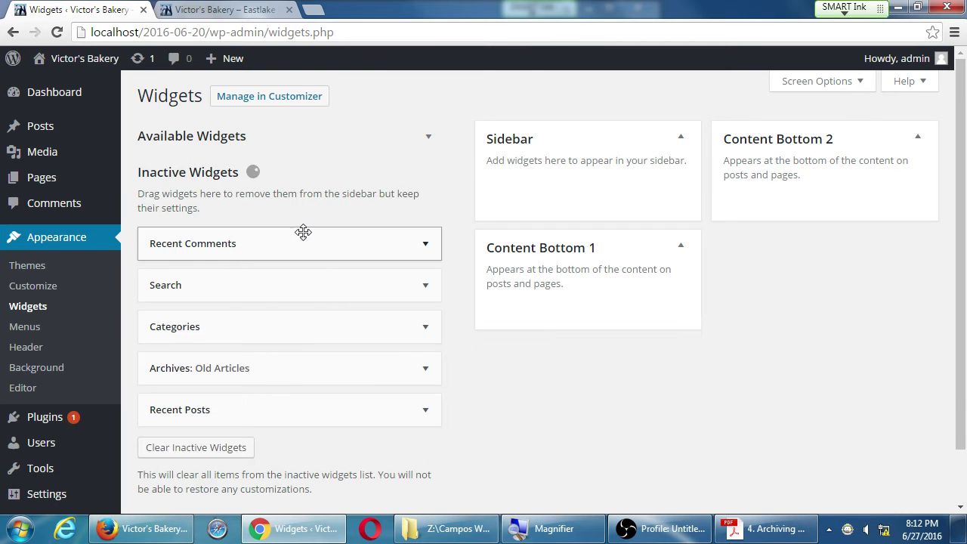
left_click(231, 173)
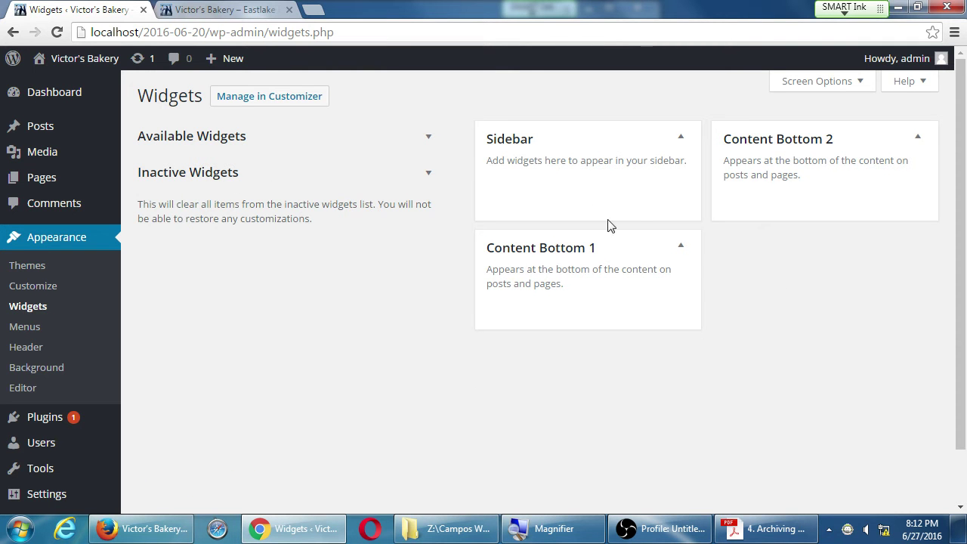
Reload the home page, examine its content width, sidebar and bottom areas, and return to the widget administration page.
left_click(219, 9)
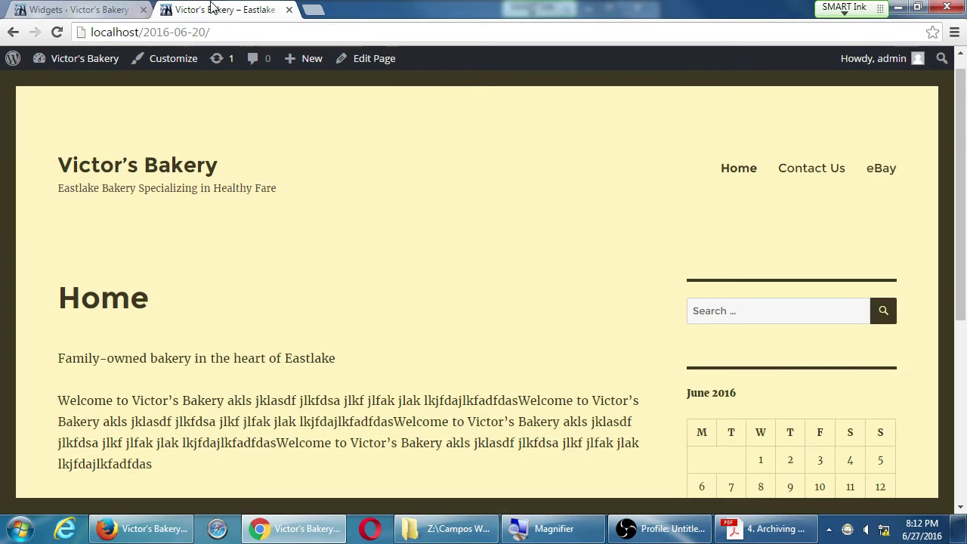
key("F5")
scroll(604, 253, "down", 2)
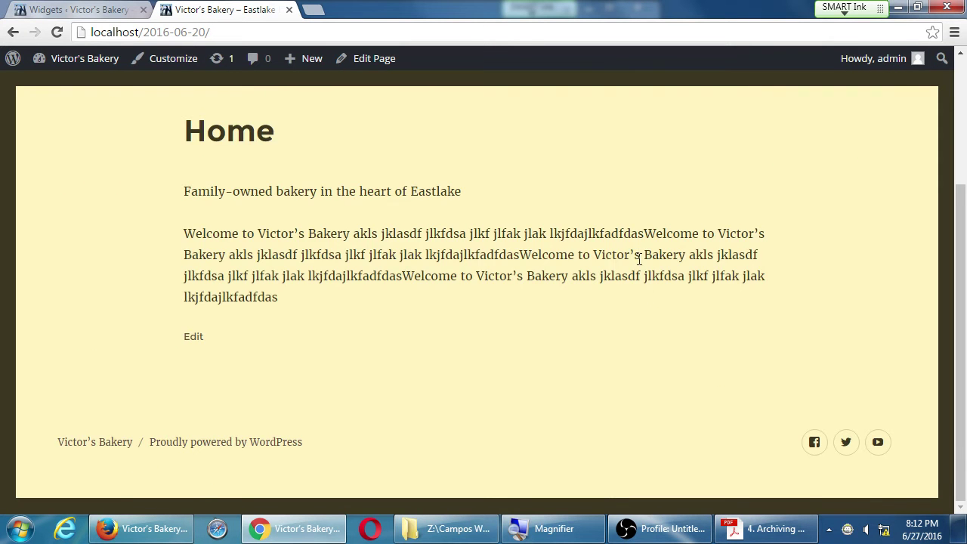
scroll(597, 254, "up", 1)
scroll(662, 323, "down", 1)
scroll(664, 324, "up", 3)
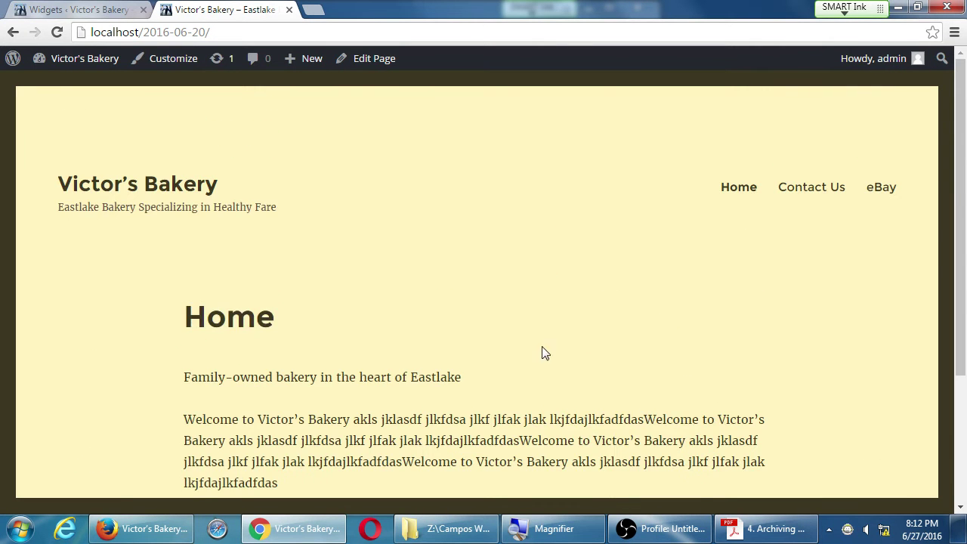
scroll(586, 321, "down", 1)
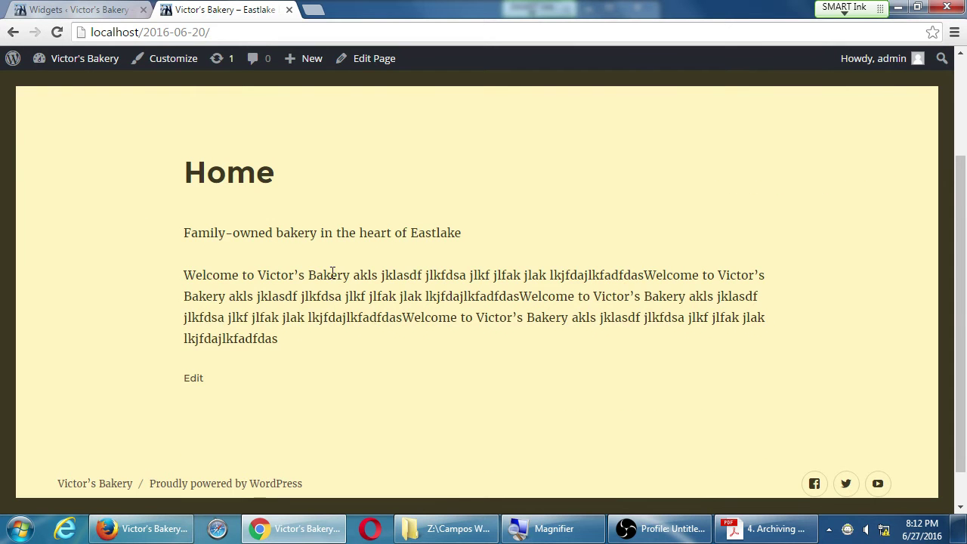
left_click_drag(290, 273, 378, 317)
scroll(453, 270, "up", 2)
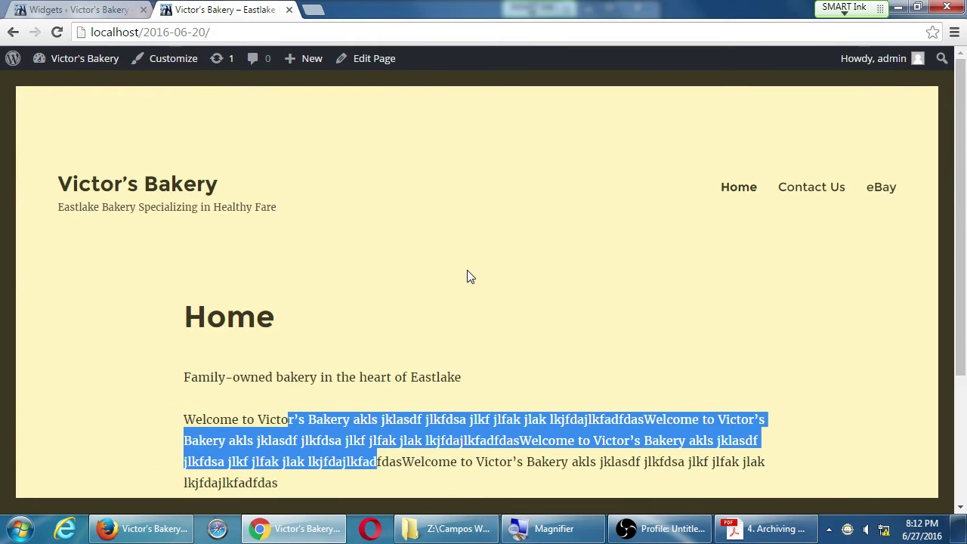
left_click(467, 277)
left_click(65, 9)
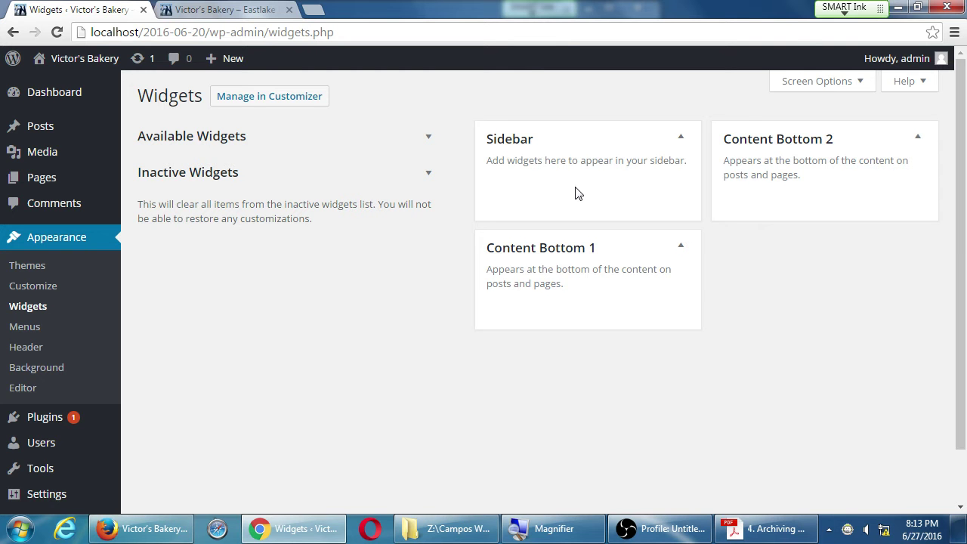
Expand the available widgets and add a Text widget to the Sidebar area.
left_click(422, 146)
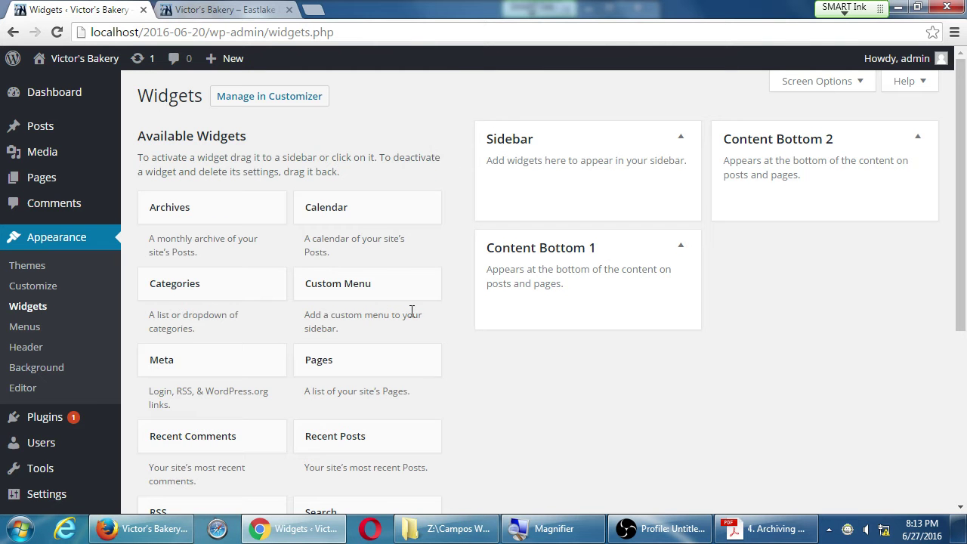
scroll(423, 393, "down", 4)
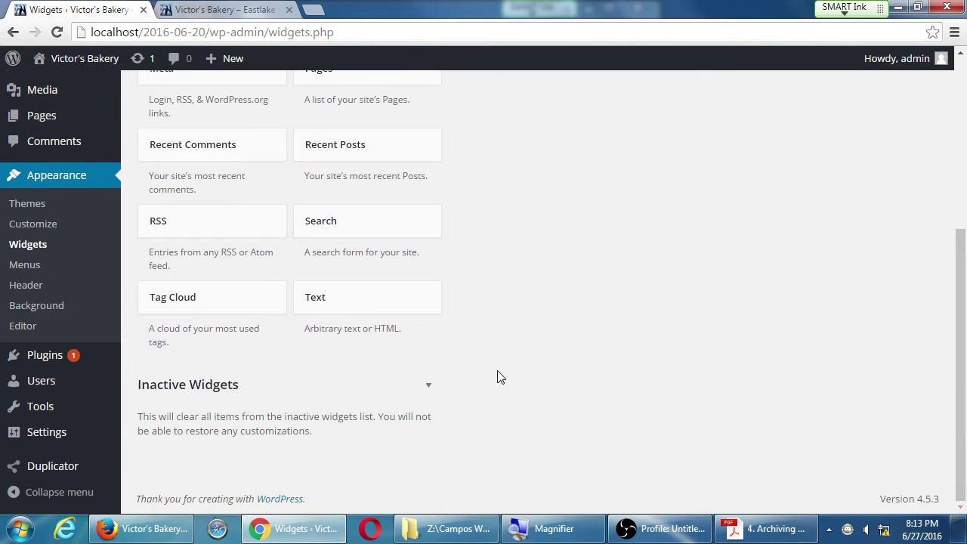
left_click(363, 314)
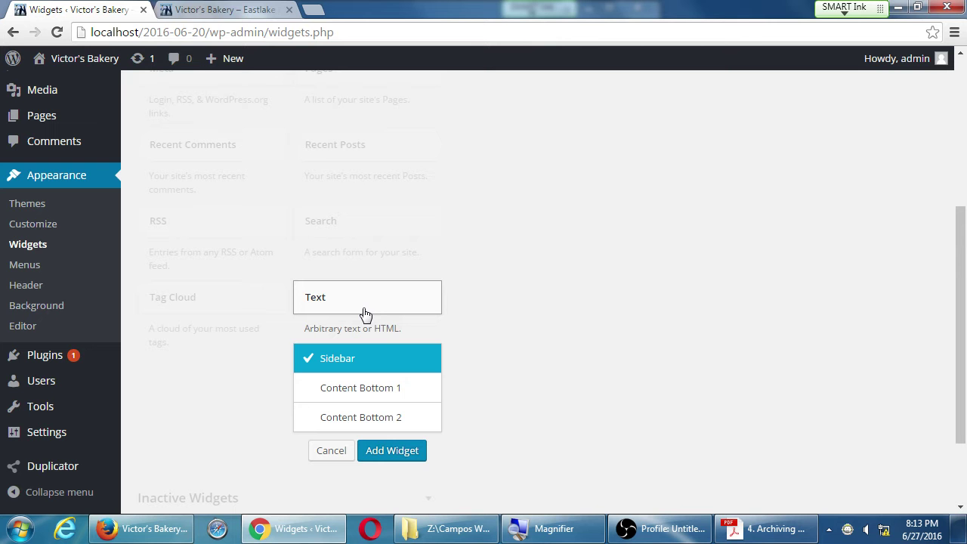
left_click(421, 453)
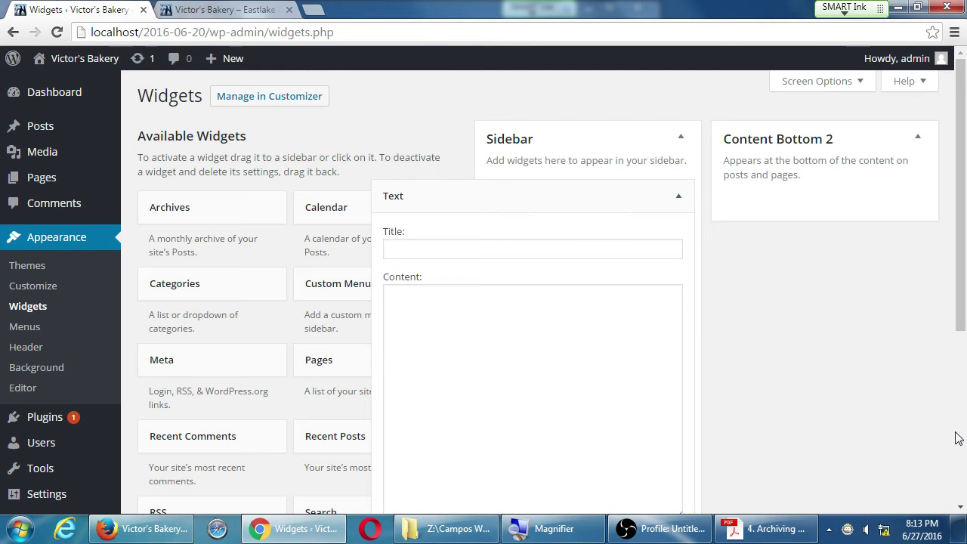
Give the new Text widget the title "My Title" and the content "This is some content", and save it.
left_click(551, 249)
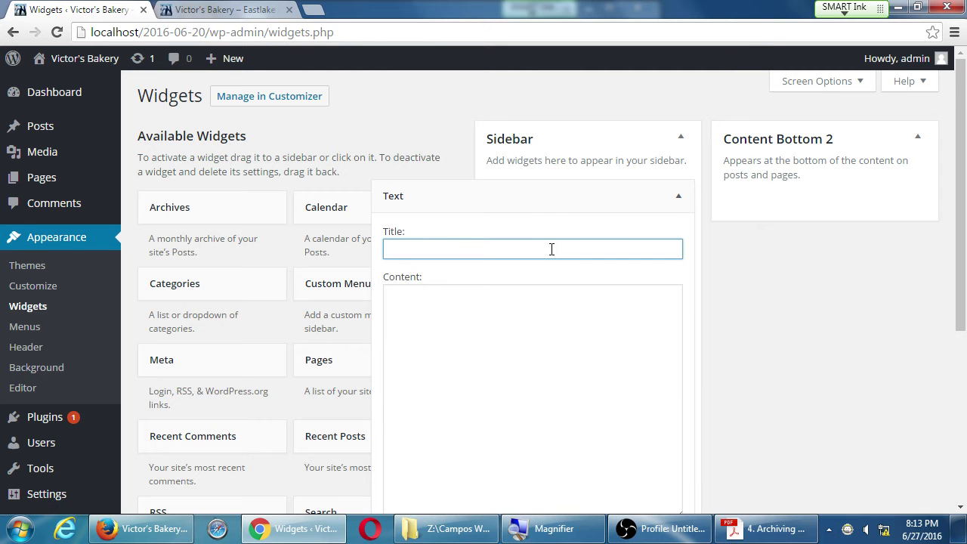
type("My Title")
key("Tab")
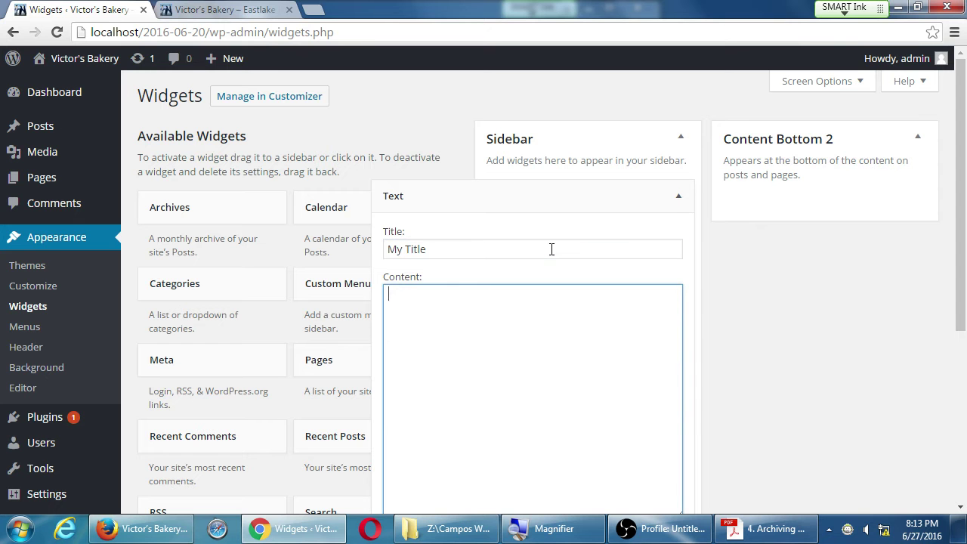
type("This is some content")
scroll(612, 286, "down", 2)
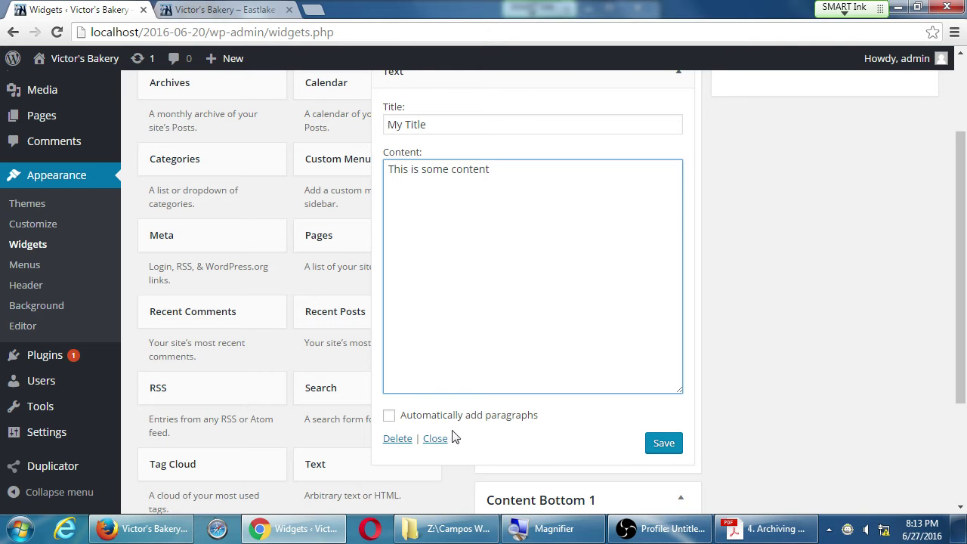
left_click(654, 445)
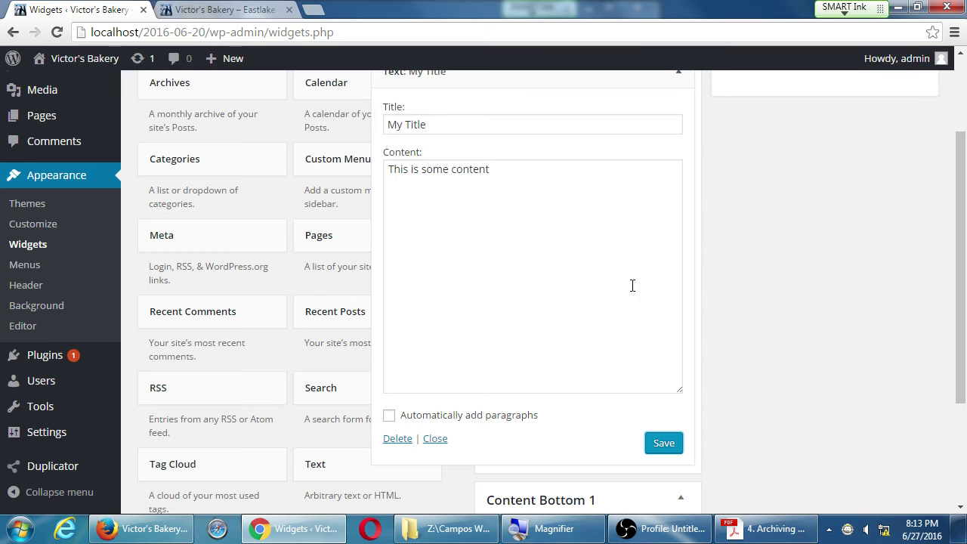
Reload the home page, check the text widget in the sidebar, and return to the widget administration page.
left_click(240, 8)
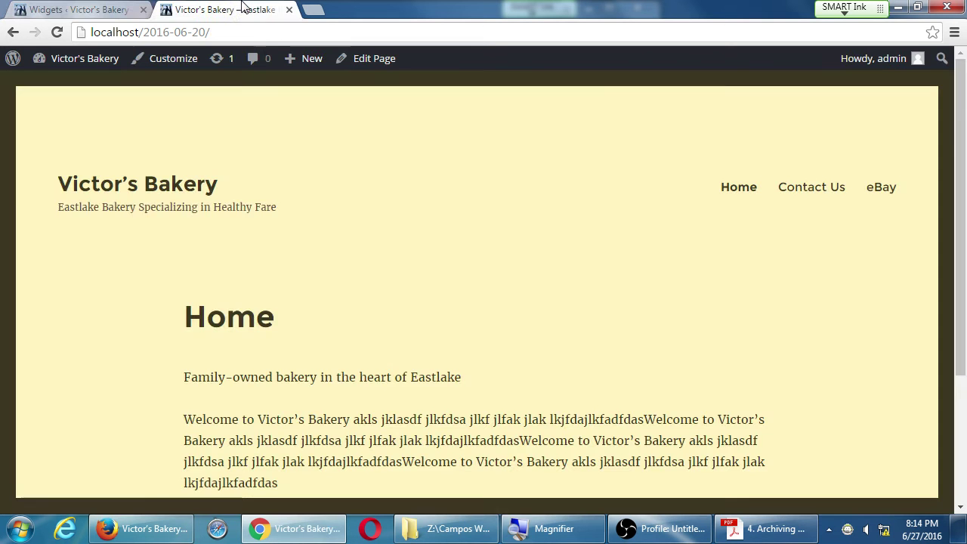
key("F5")
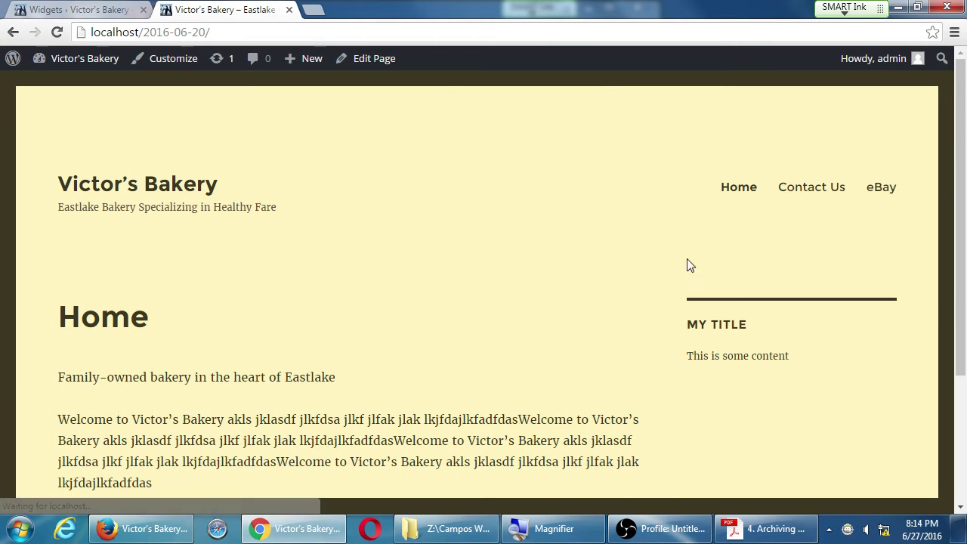
left_click_drag(698, 323, 747, 312)
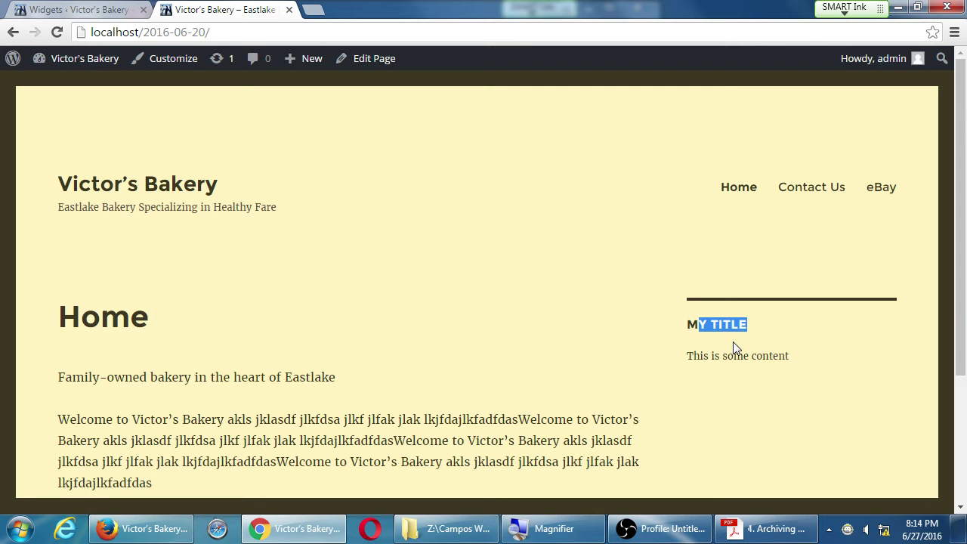
left_click(113, 9)
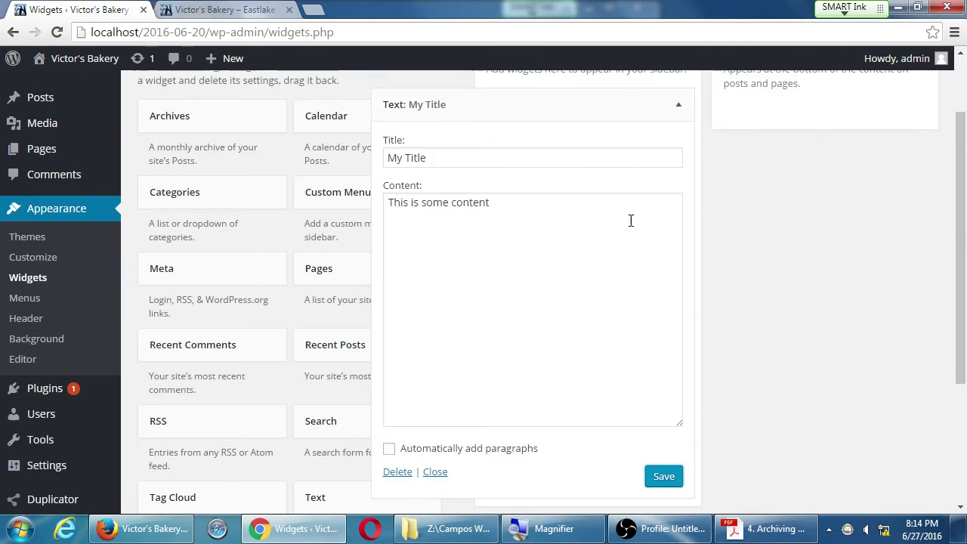
Collapse the My Title widget and add a second Text widget to the Sidebar area.
scroll(589, 216, "up", 1)
left_click(502, 200)
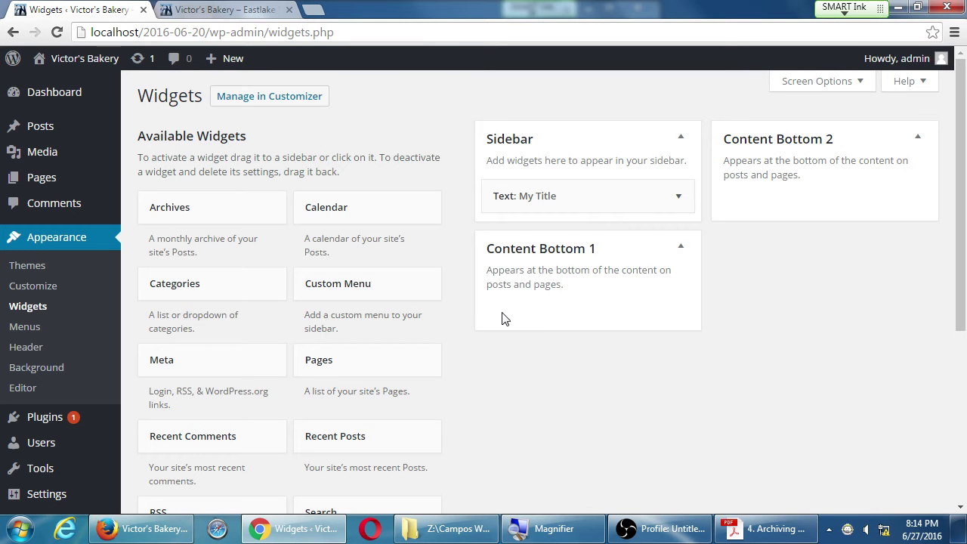
scroll(501, 318, "down", 3)
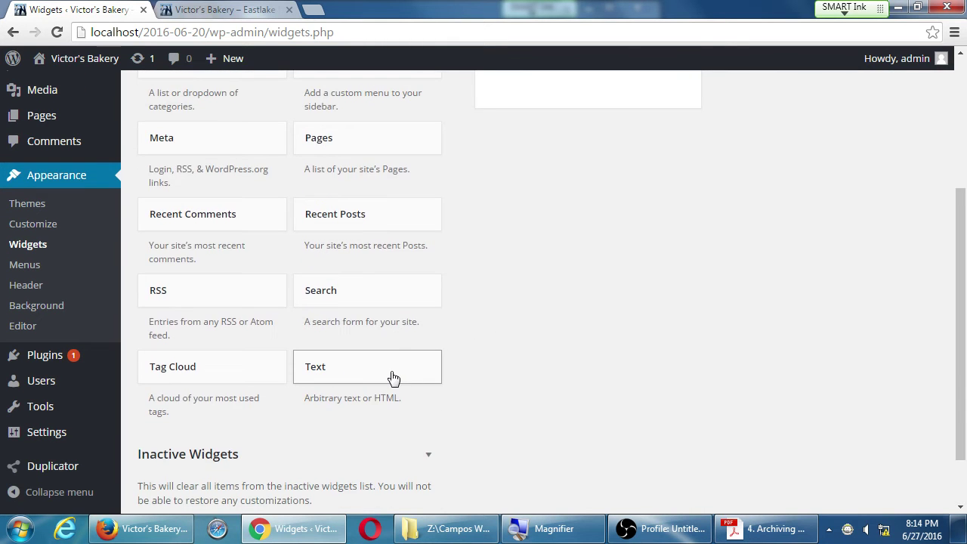
left_click(393, 378)
scroll(370, 498, "down", 1)
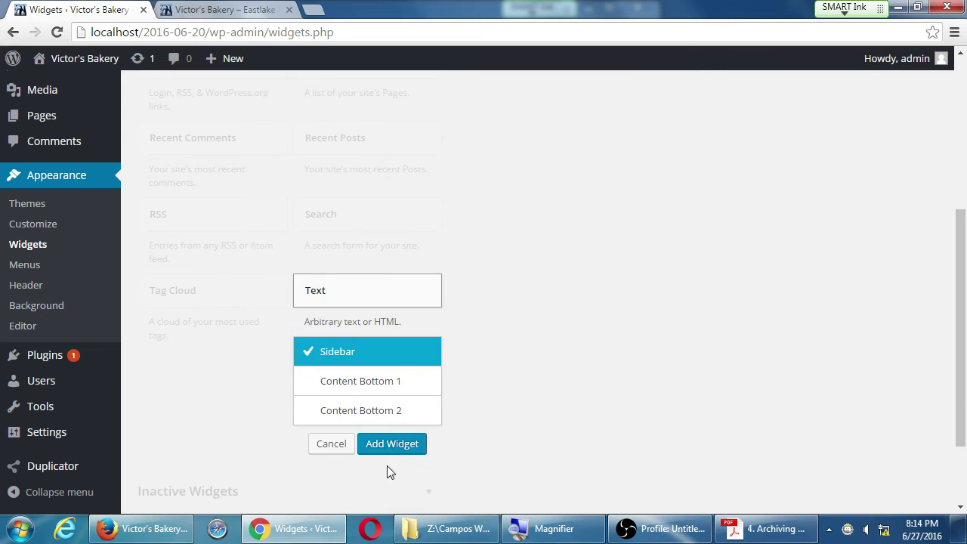
left_click(392, 446)
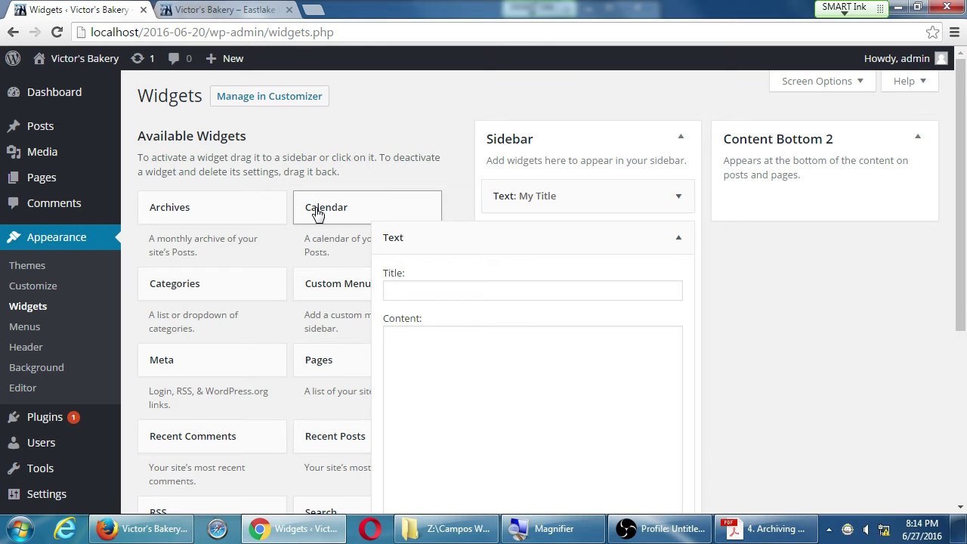
Title the second Text widget "The Second Text", enter "More text" as its content, and save it.
left_click(500, 289)
type("The ")
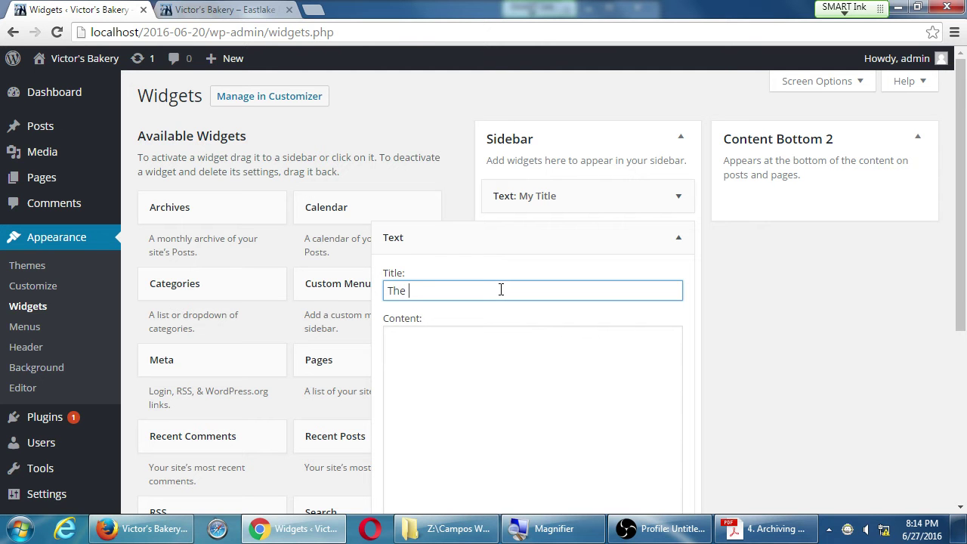
type("Second Text")
key("Tab")
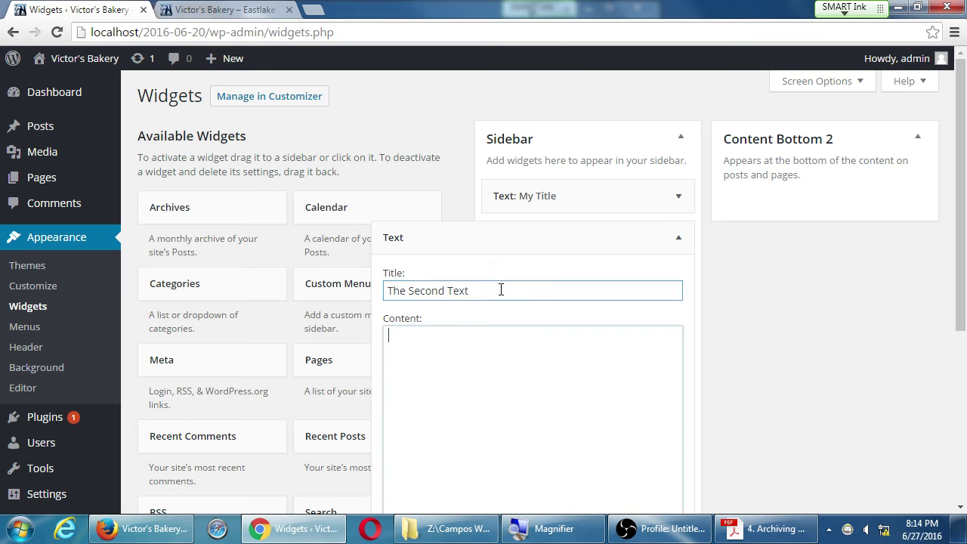
type("More text")
scroll(654, 346, "down", 1)
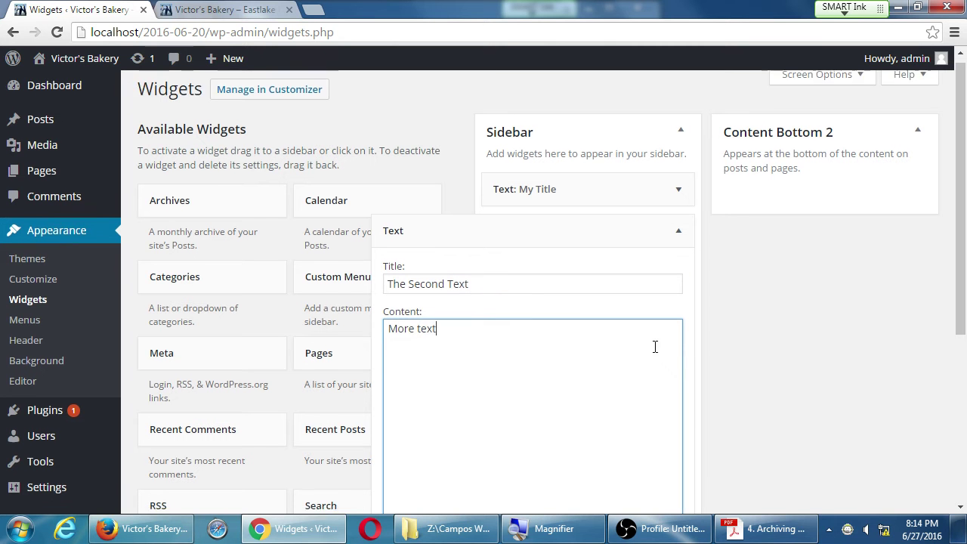
scroll(654, 346, "down", 3)
left_click(659, 423)
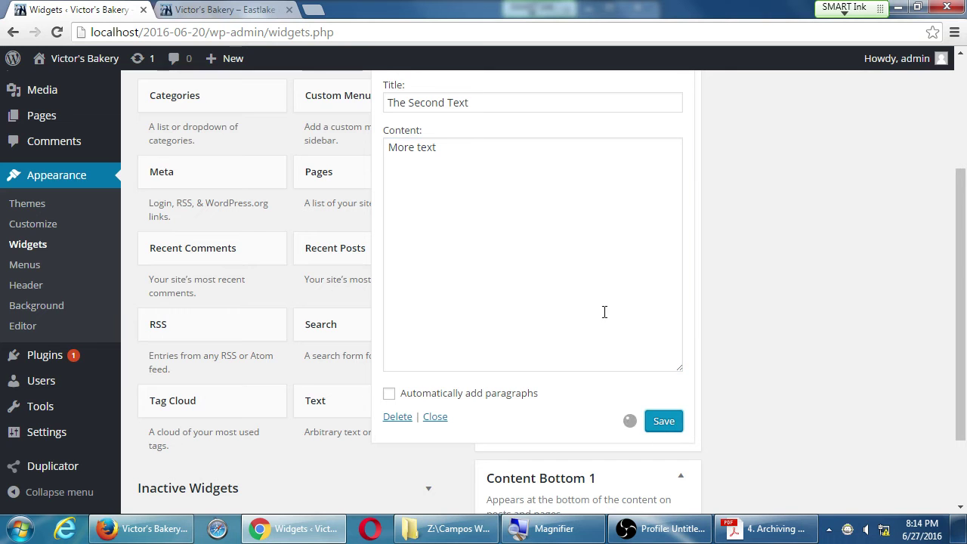
Reload the home page, examine both text widgets in the sidebar, and go back to widget administration.
left_click(225, 9)
key("F5")
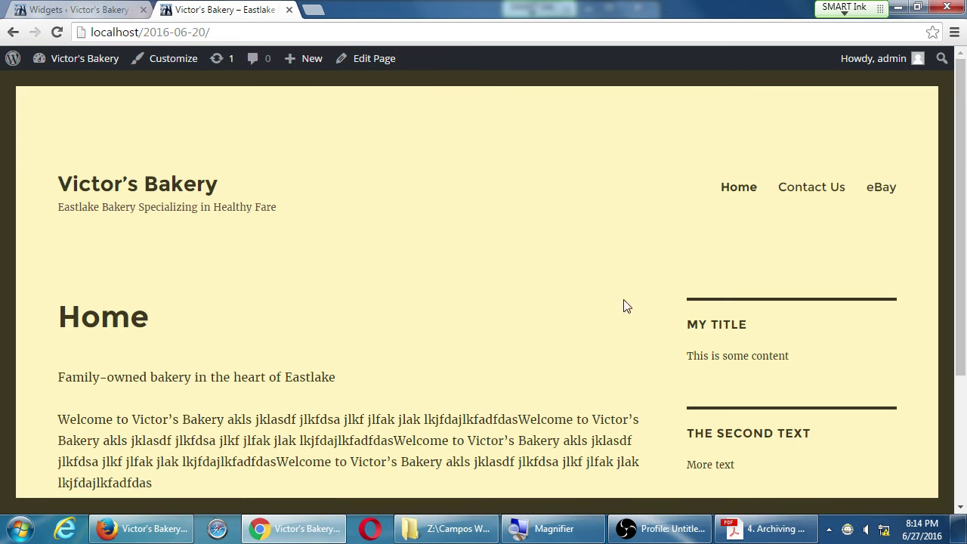
scroll(804, 385, "down", 2)
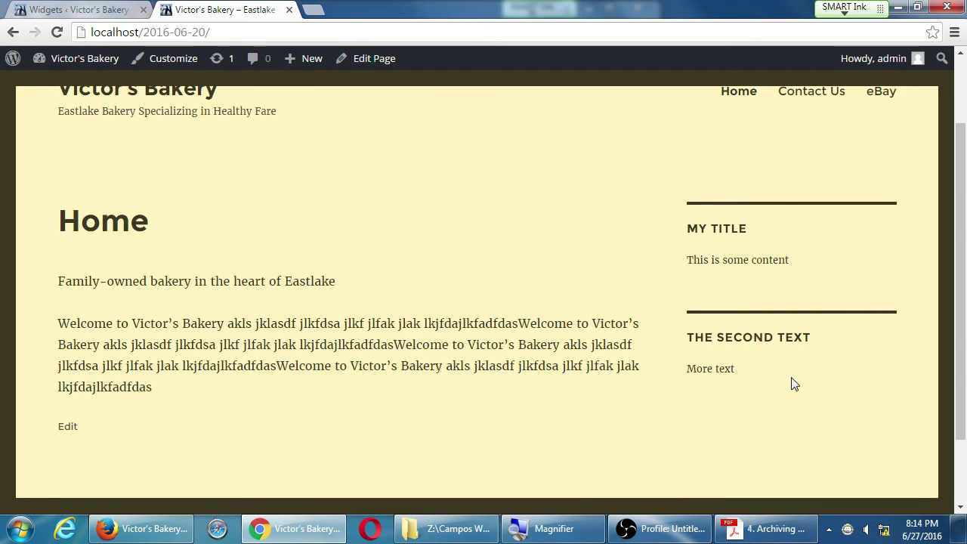
scroll(792, 383, "up", 1)
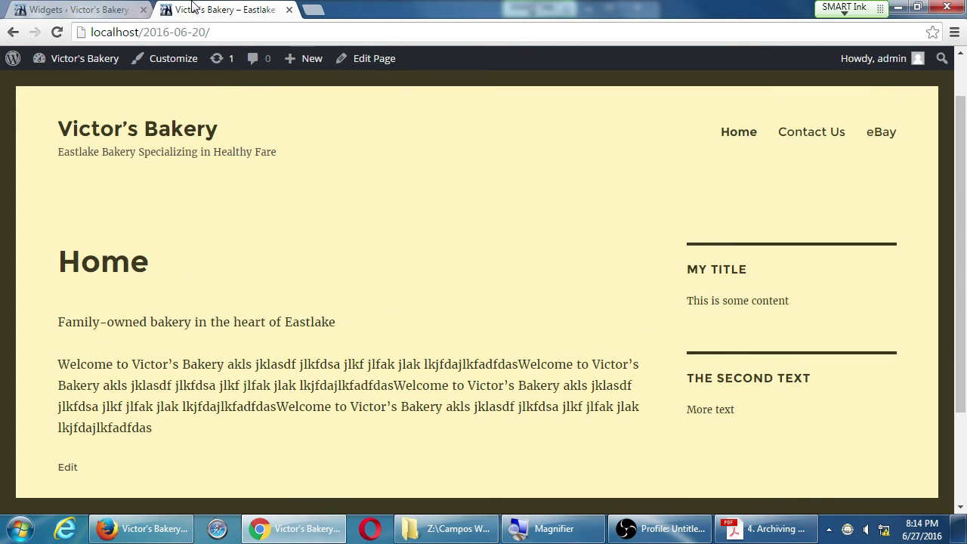
left_click(122, 7)
Collapse The Second Text widget and highlight the word HTML in the available Text widget's description.
scroll(566, 211, "up", 2)
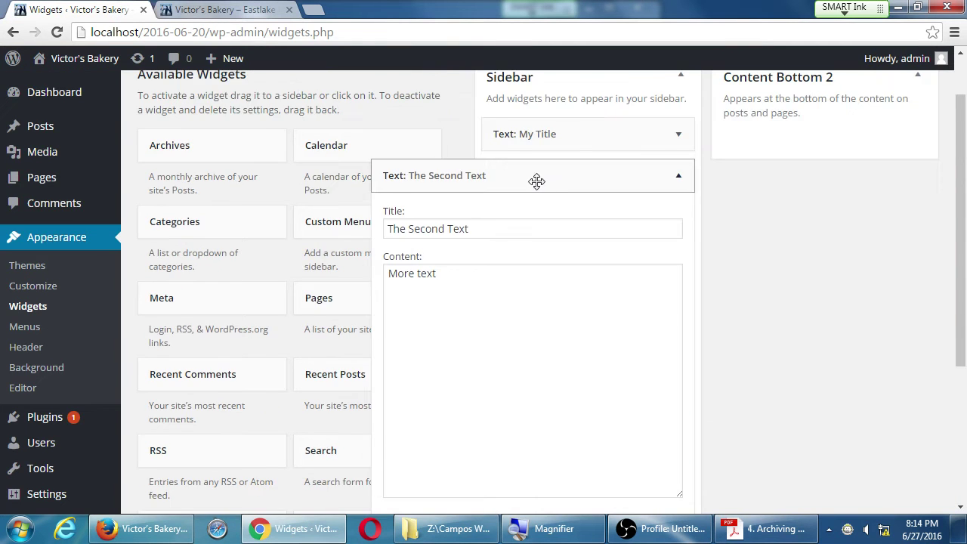
left_click(537, 182)
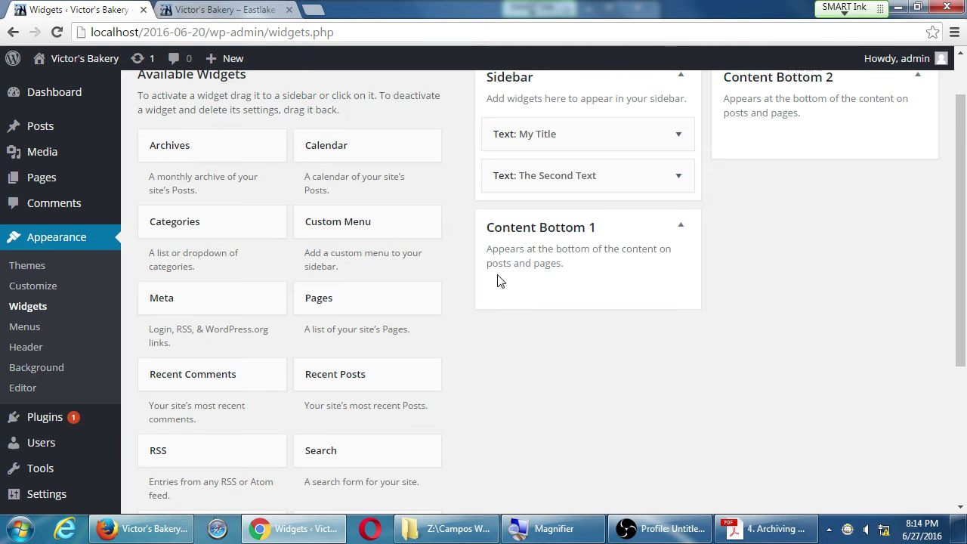
scroll(497, 281, "down", 3)
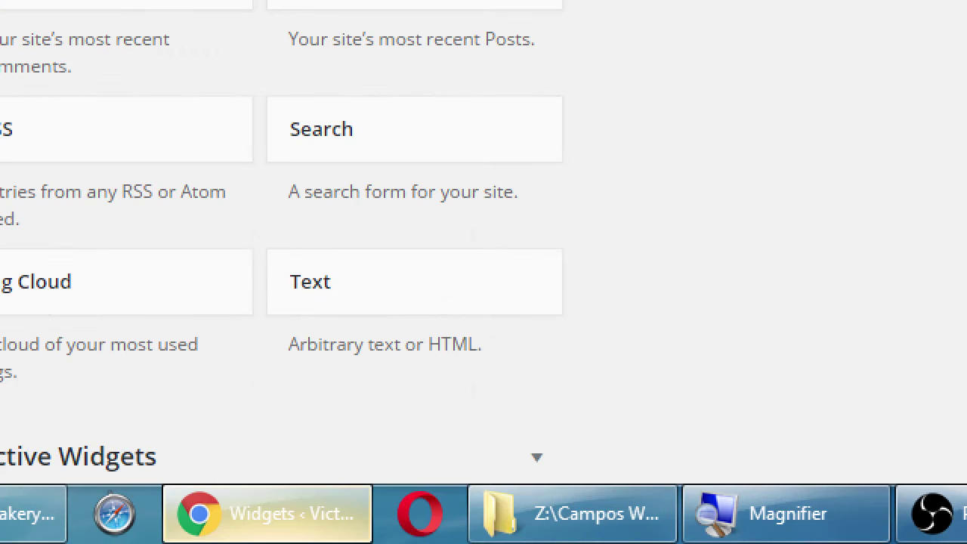
left_click_drag(315, 448, 438, 449)
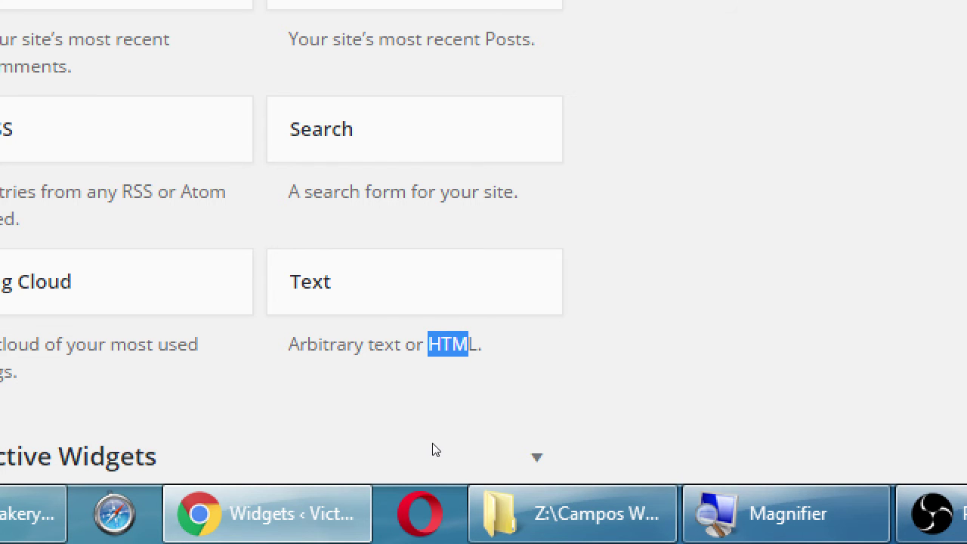
Open the My Title widget in the Sidebar area and wrap its content in <span> and </span> tags.
scroll(434, 450, "up", 3)
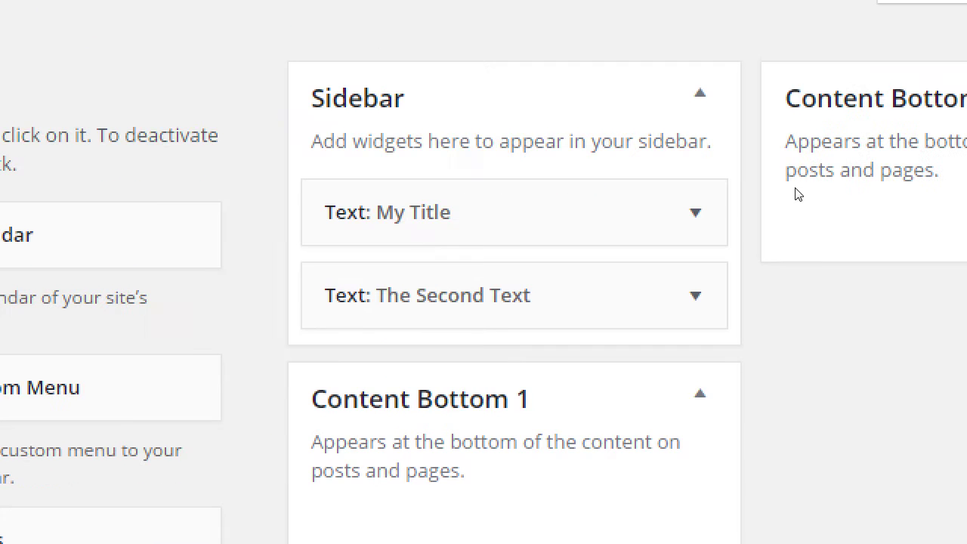
left_click(695, 211)
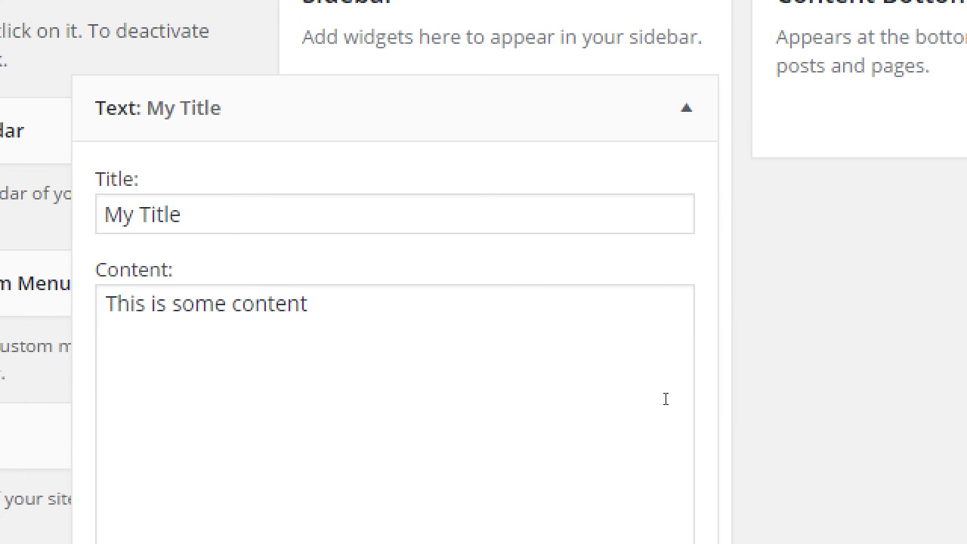
triple_click(401, 230)
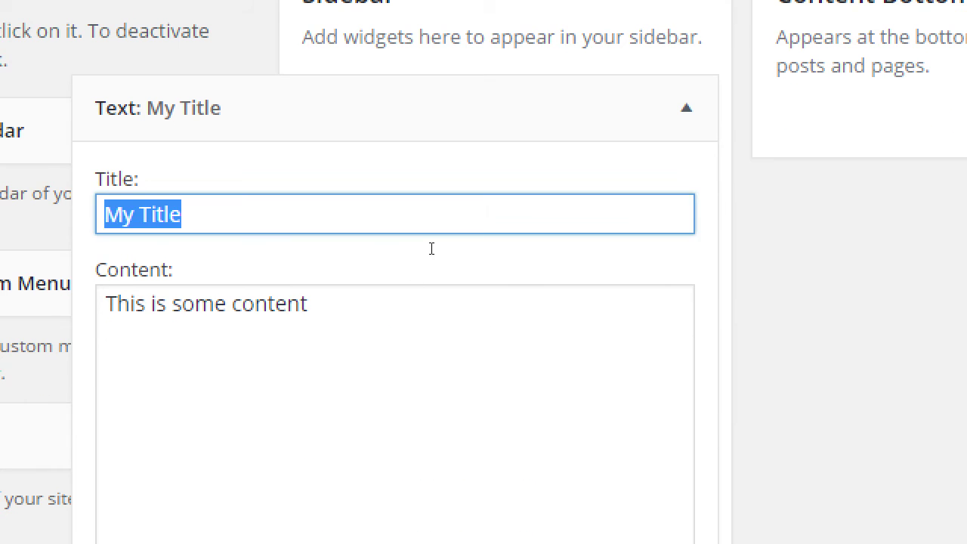
key("Tab")
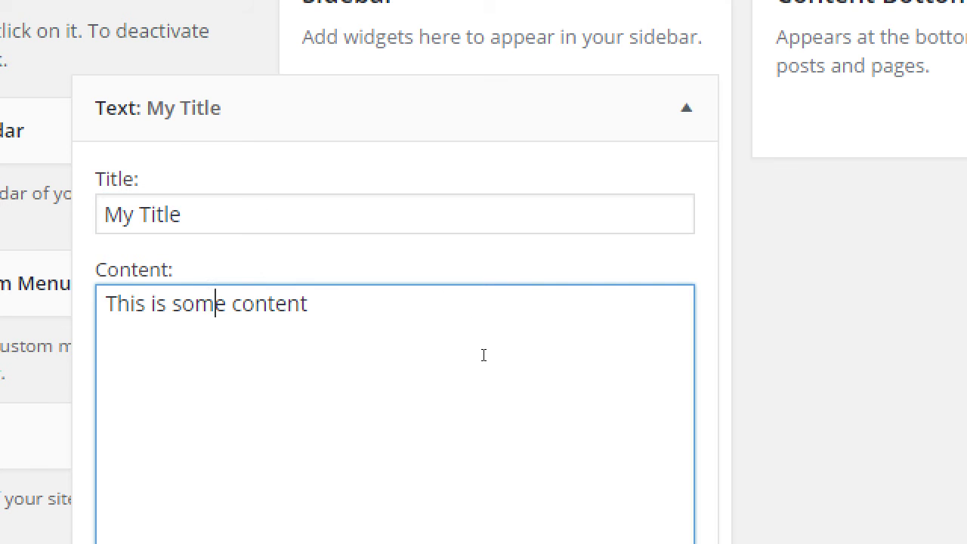
key("Home")
type("<span>")
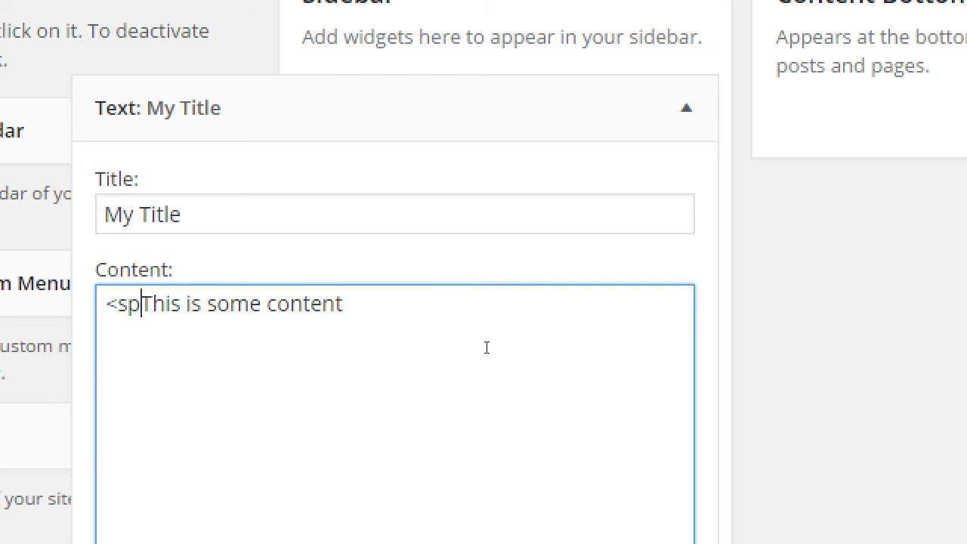
key("End")
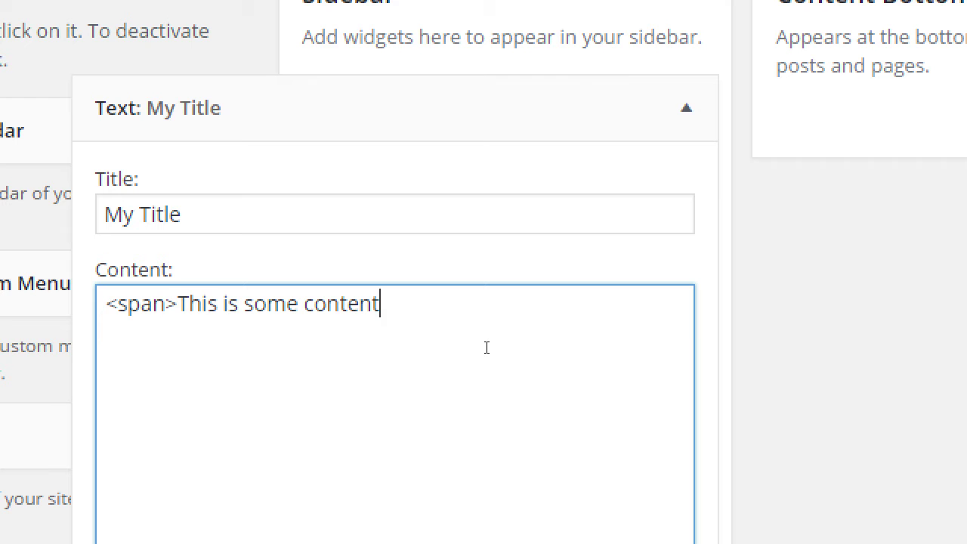
type("</span>")
Add style="background-color: pink;" to the opening span tag in the My Title widget's content and save the widget.
key("Left")
key("Left")
key("Left")
key("Left")
key("Left")
key("Left")
key("Left")
key("Left")
key("Left")
key("Left")
key("Left")
key("Left")
key("Left")
key("Left")
key("Left")
key("Left")
key("Left")
key("Left")
key("Left")
key("Left")
key("Left")
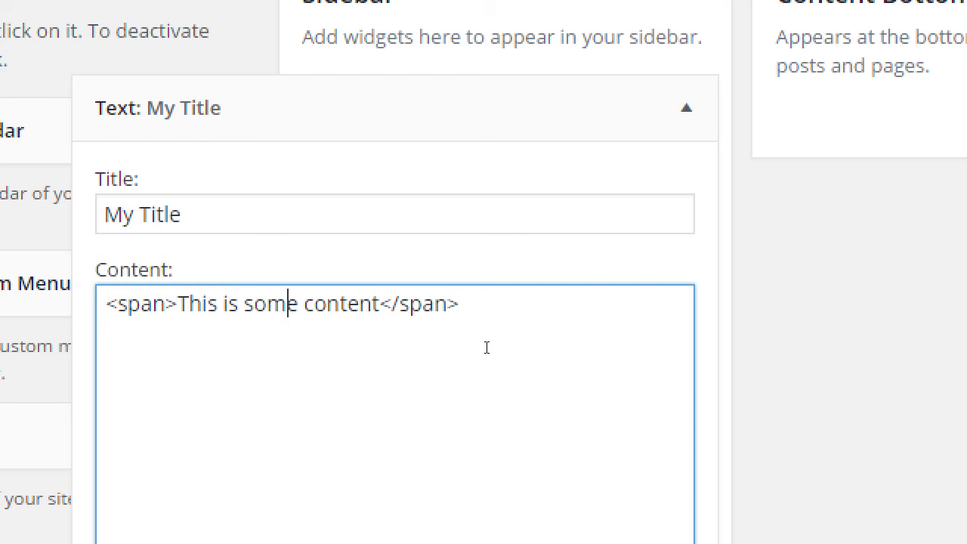
type("style=\"ba\"")
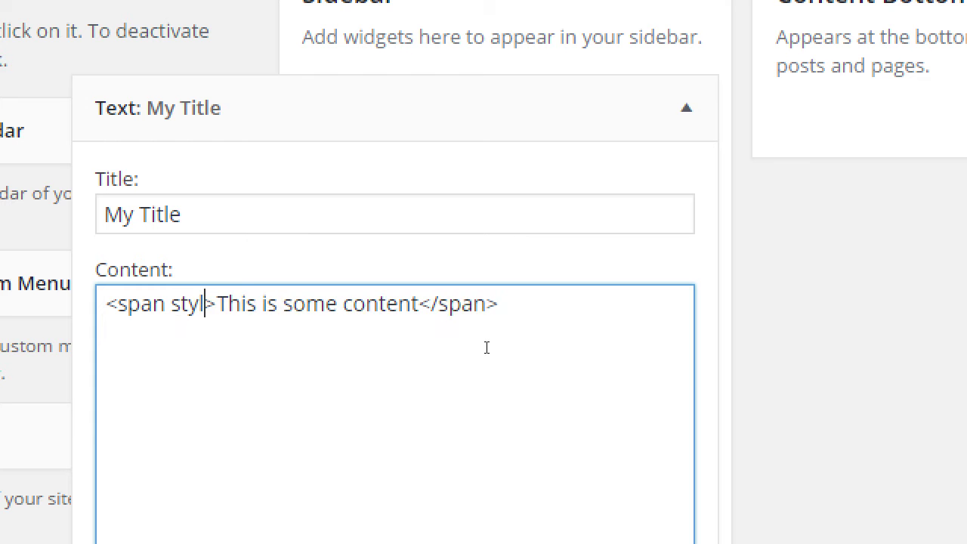
key("Left")
type("background-co")
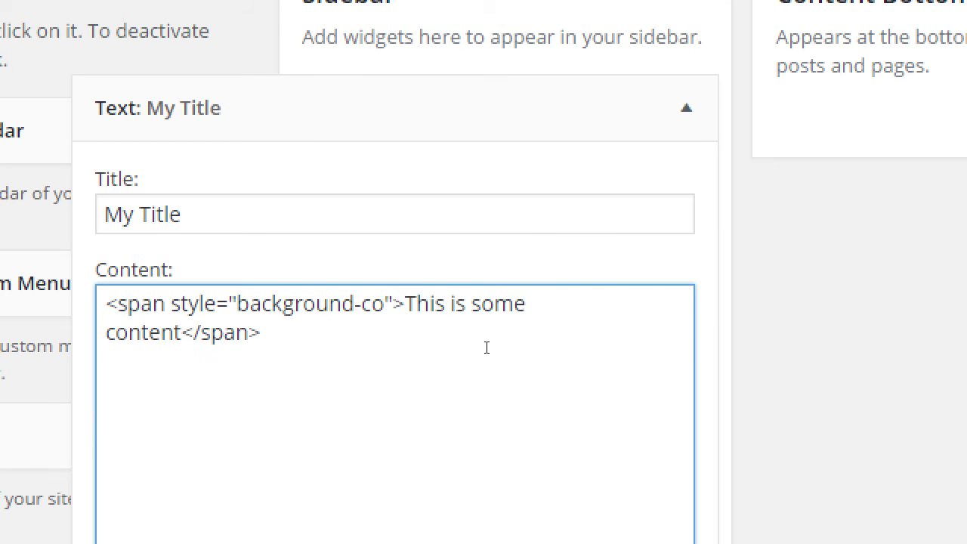
type("lor: pink;")
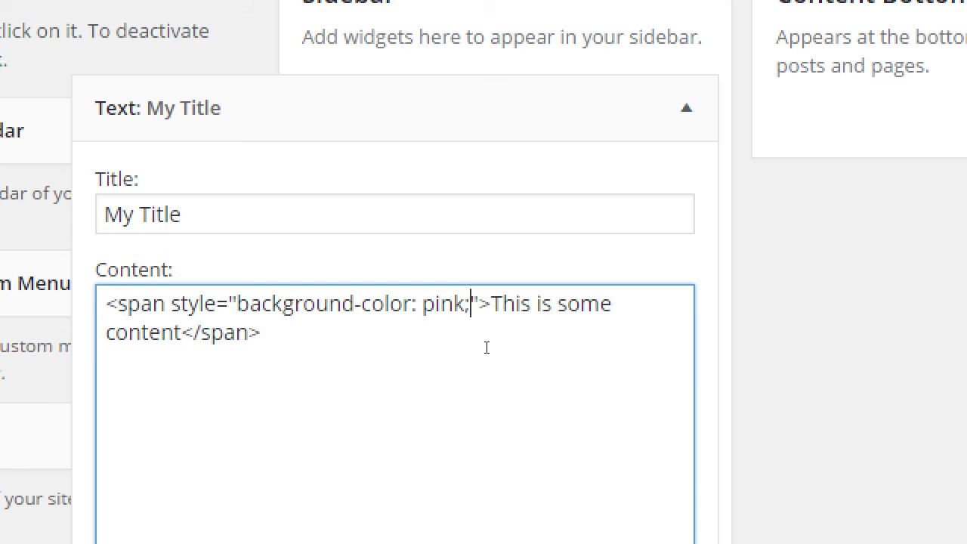
scroll(546, 398, "down", 1)
scroll(545, 399, "down", 1)
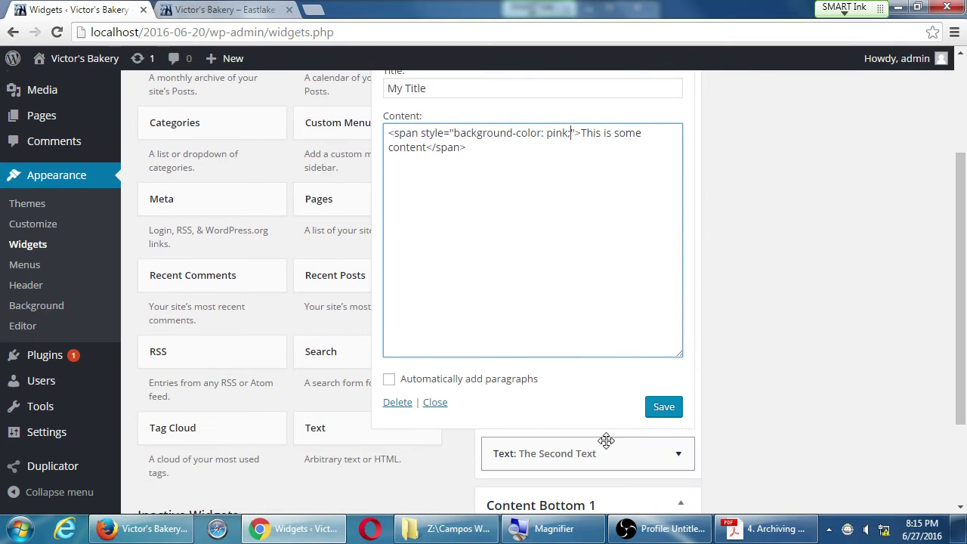
left_click(655, 407)
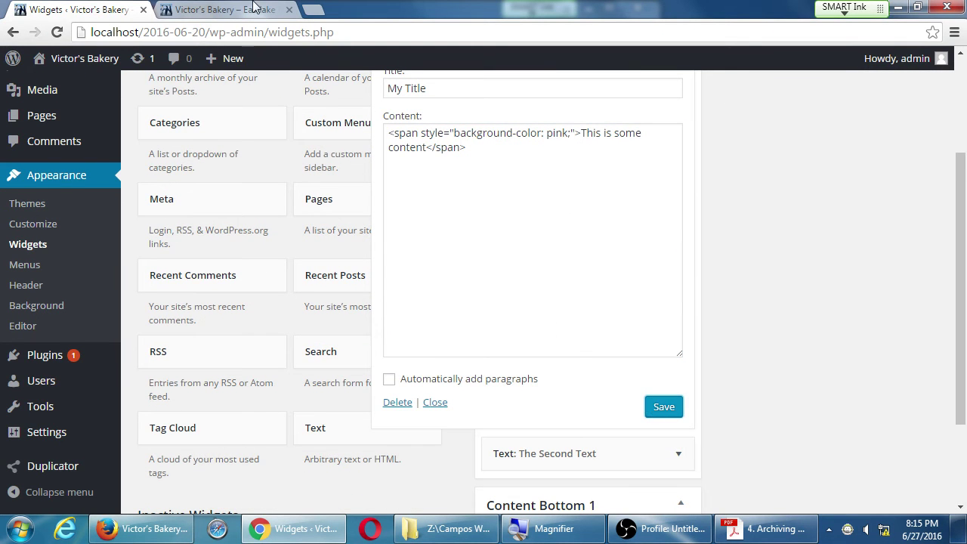
Reload the bakery home page, check the styling of the My Title text in the sidebar, and return to widget administration.
left_click(231, 8)
key("F5")
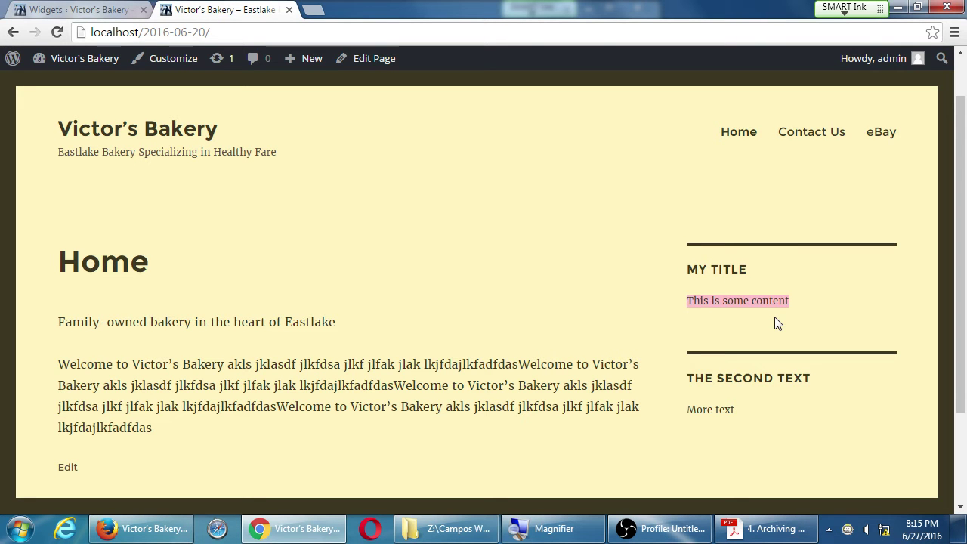
left_click(114, 9)
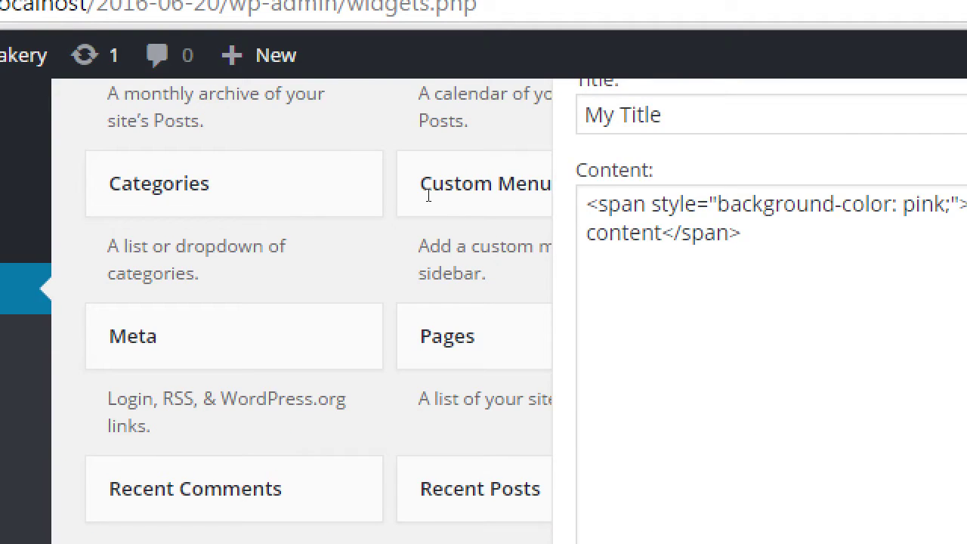
scroll(352, 143, "up", 1)
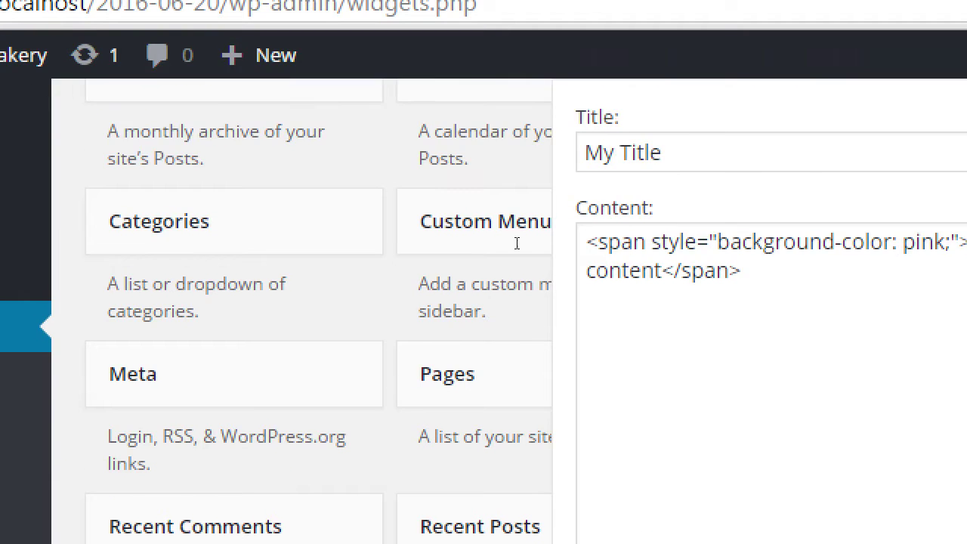
scroll(743, 276, "up", 3)
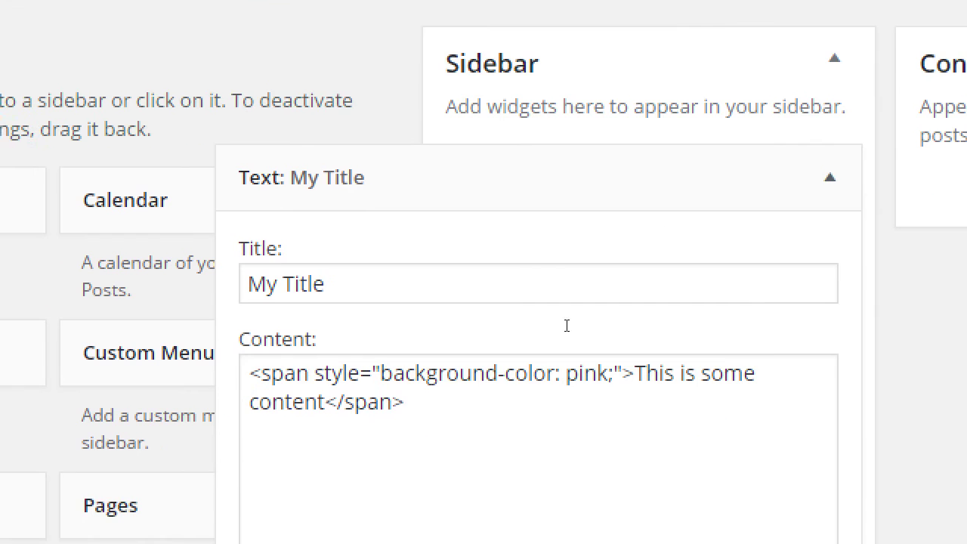
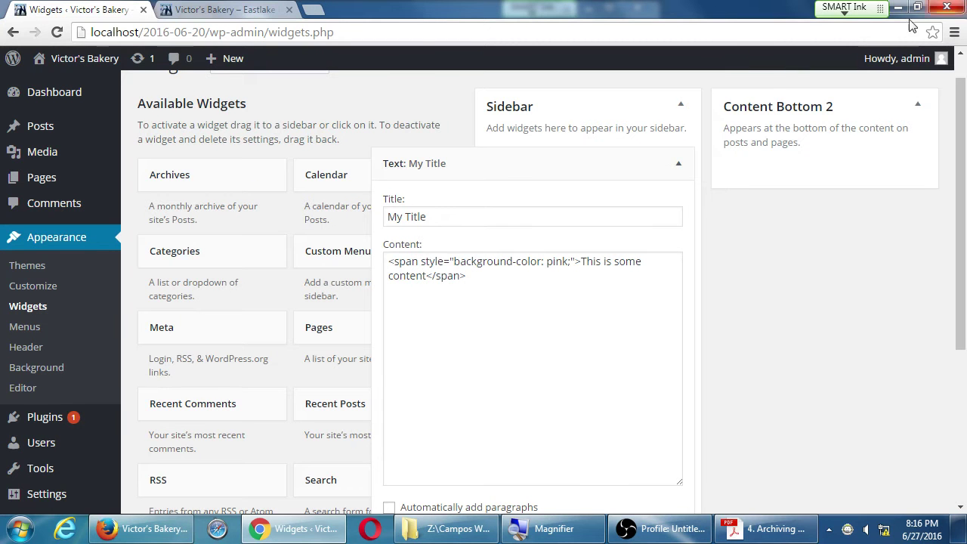
Open The Second Text widget, change its title to "Watch our video", and clear its content.
scroll(719, 221, "down", 2)
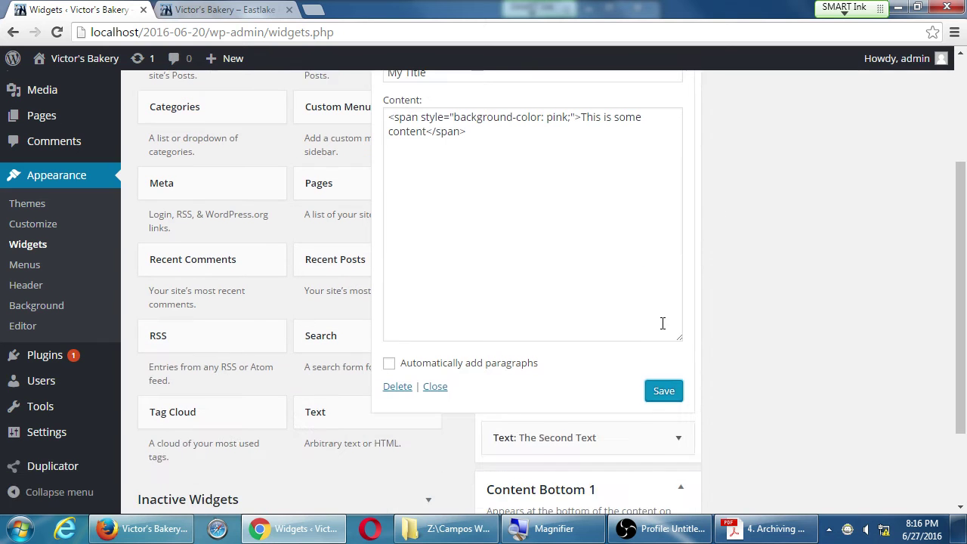
left_click(675, 437)
scroll(675, 445, "down", 2)
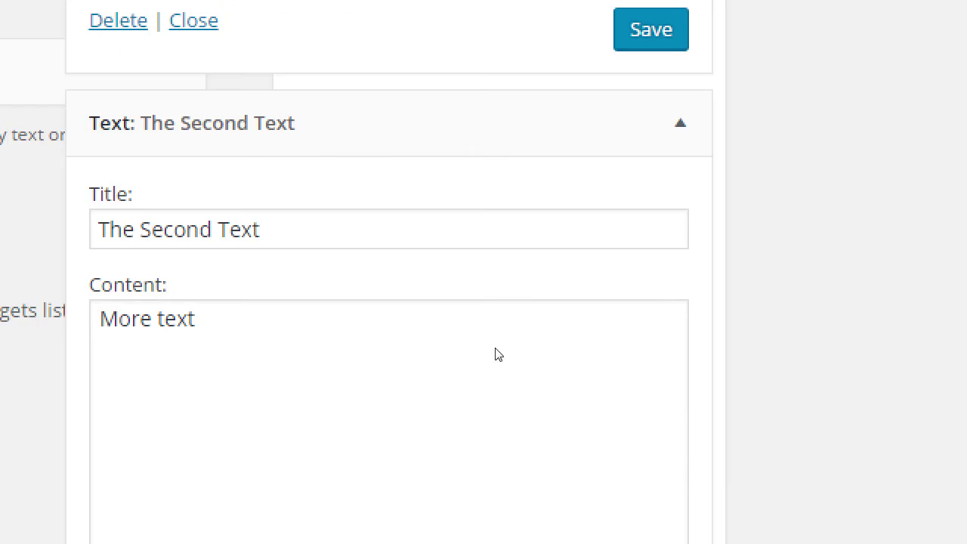
key("Tab")
type("Watch yo")
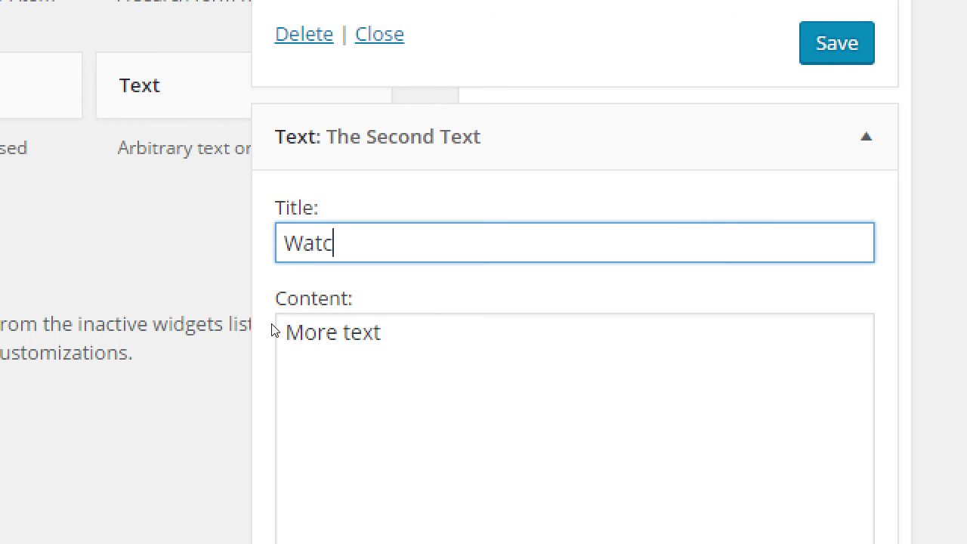
type("u")
key("BackSpace")
key("BackSpace")
key("BackSpace")
type("our video")
key("Tab")
key("Delete")
key("Delete")
key("Delete")
key("Delete")
key("Delete")
key("Delete")
key("Delete")
key("Delete")
key("Delete")
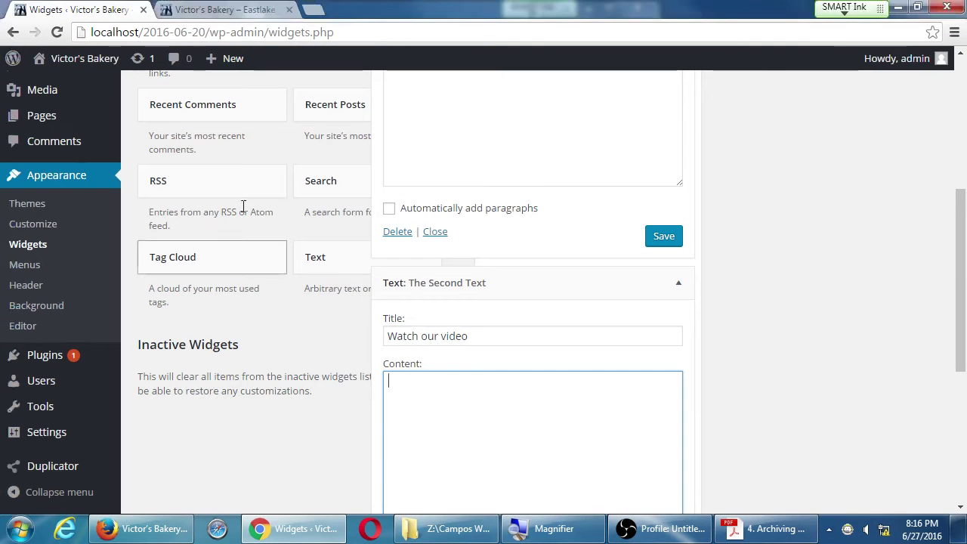
Open youtube.com in a new browser tab and search for "how to bake a cake".
left_click(315, 14)
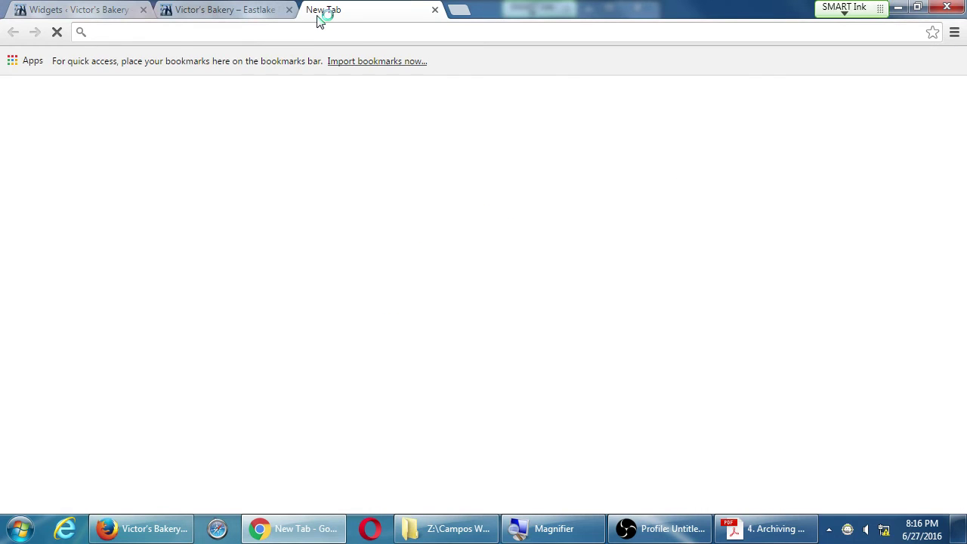
type("yout")
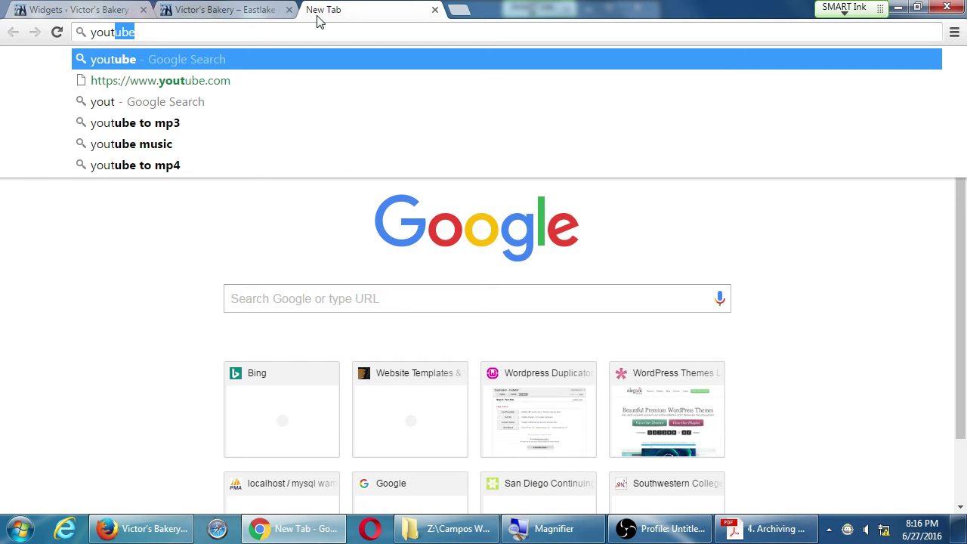
type("ube.co")
key("Return")
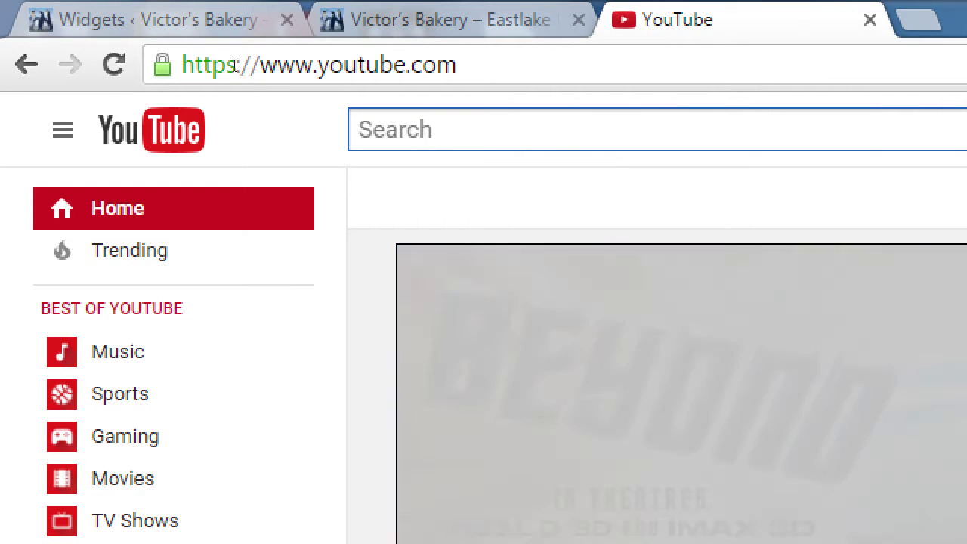
type("how to bake")
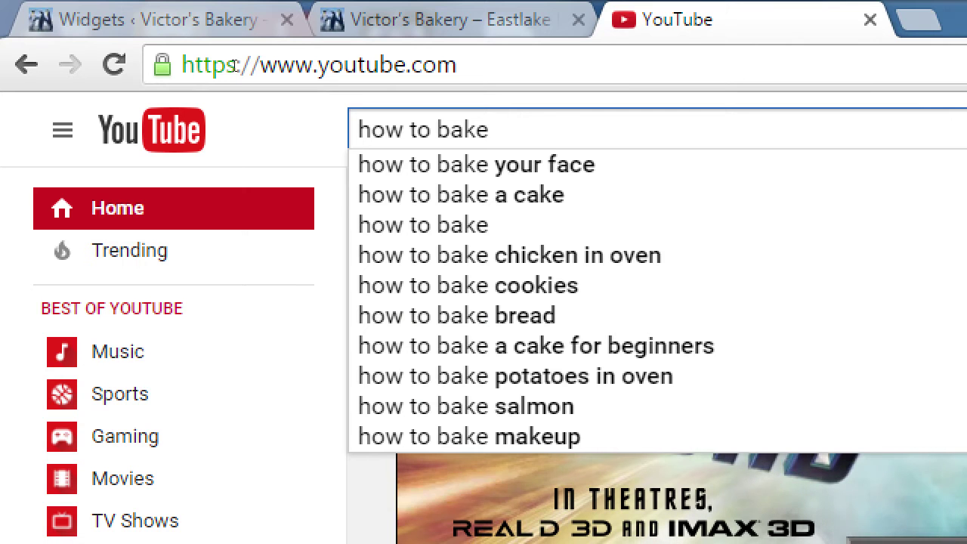
key("Down")
key("Down")
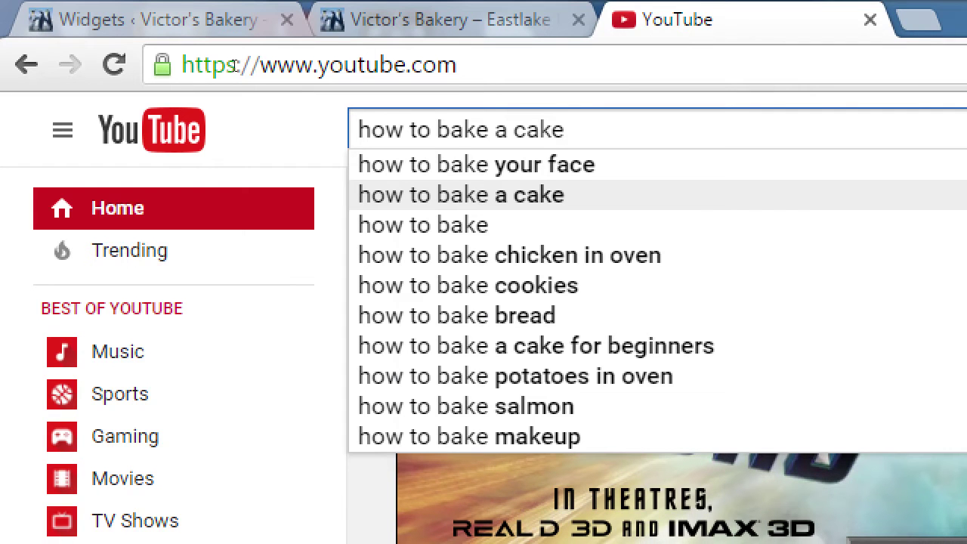
key("Return")
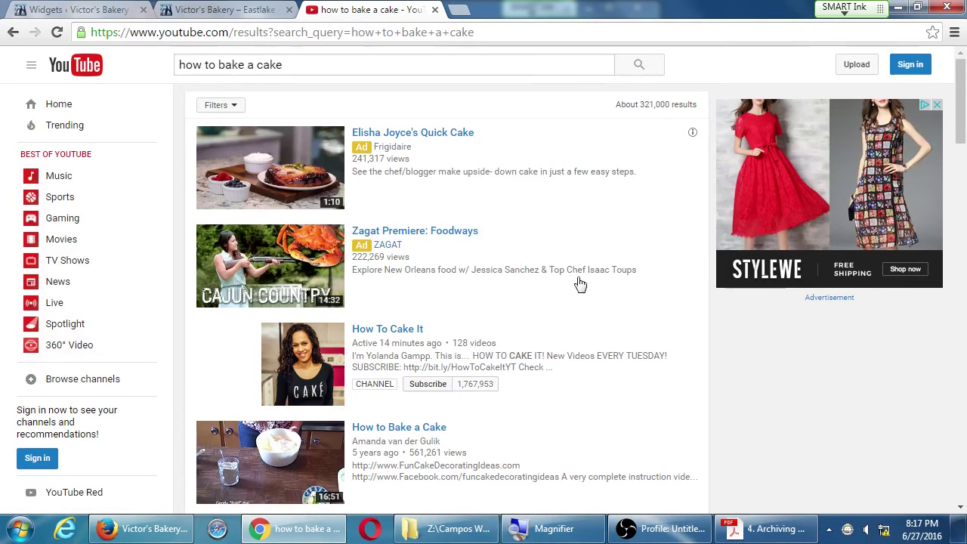
Open the video "How to Bake a Sonic Cake!" from the search results.
scroll(783, 363, "down", 3)
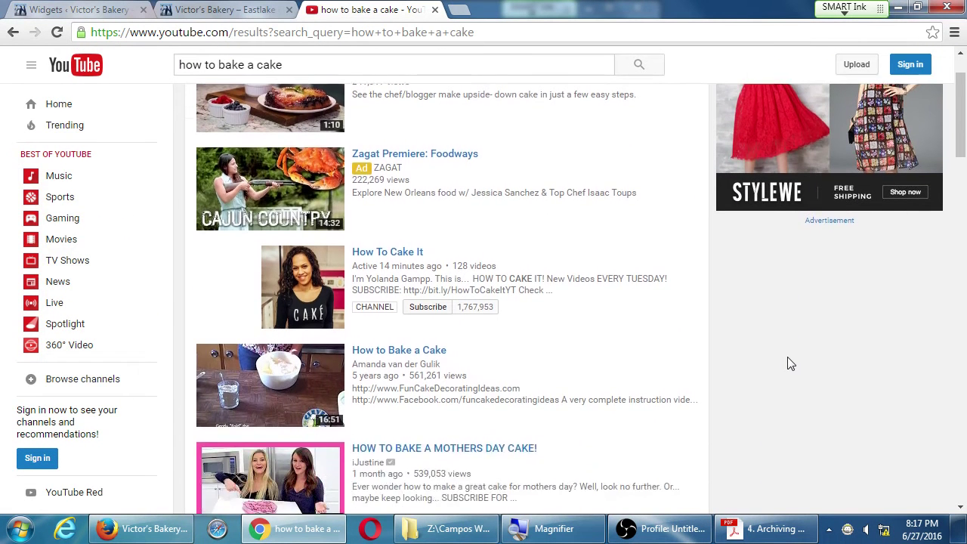
scroll(787, 358, "down", 5)
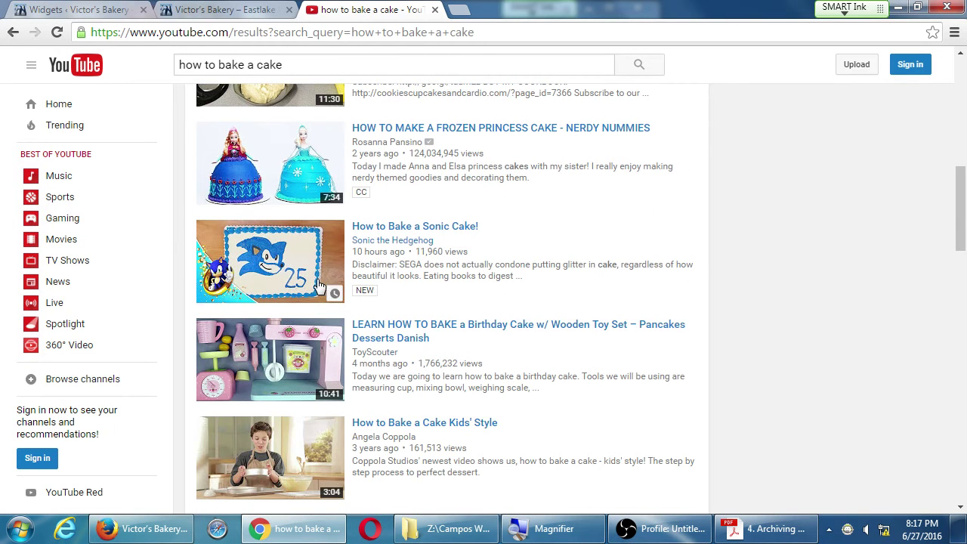
left_click(436, 231)
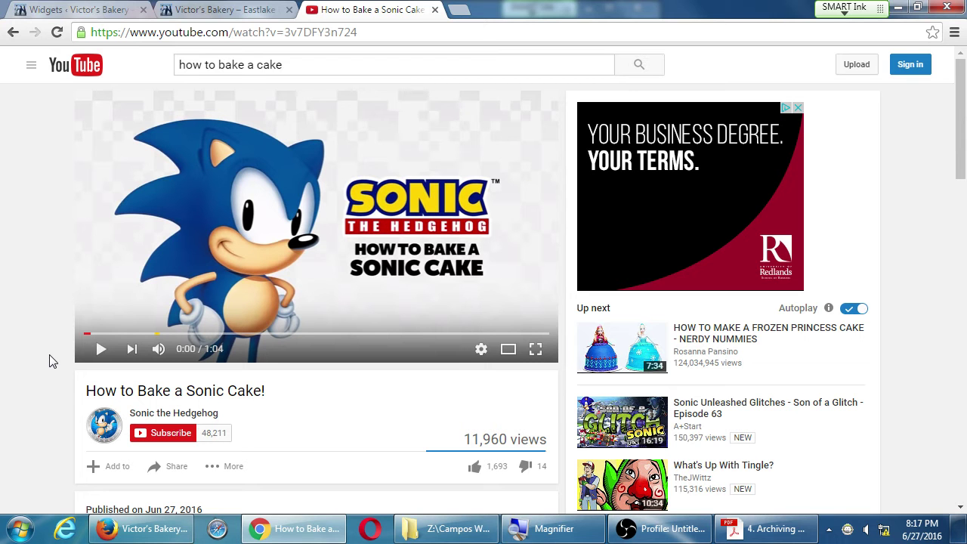
Show the Sonic cake video's sharing options and copy its iframe embed code.
left_click(158, 466)
scroll(86, 464, "down", 4)
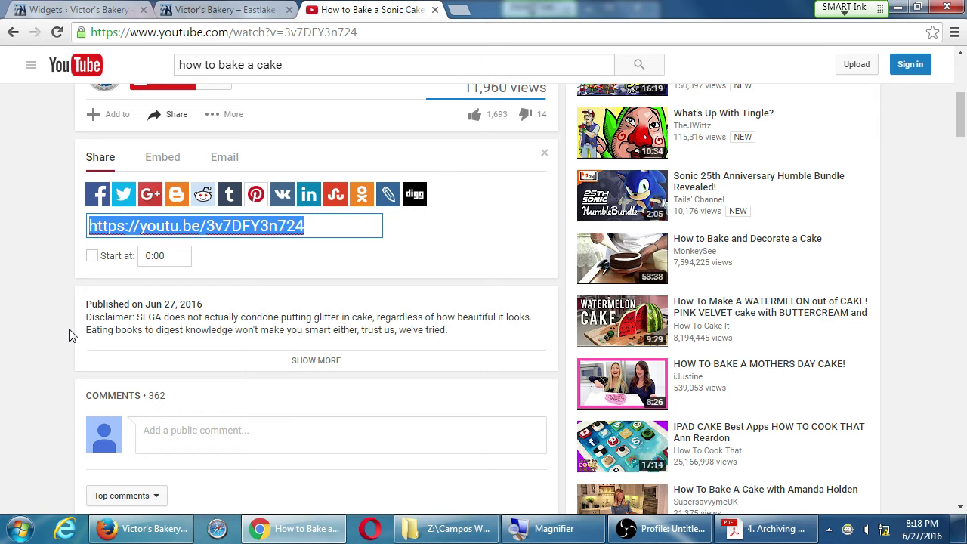
left_click(164, 172)
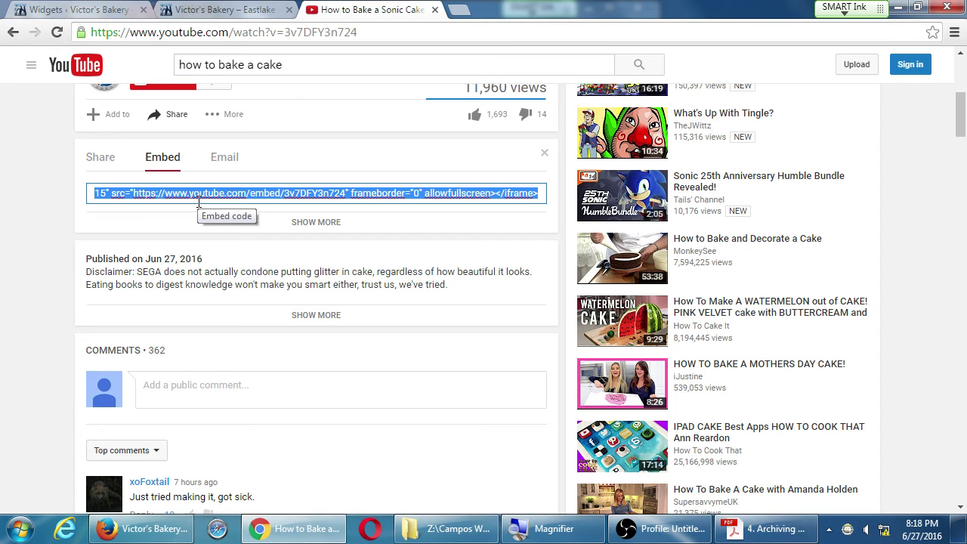
right_click(298, 192)
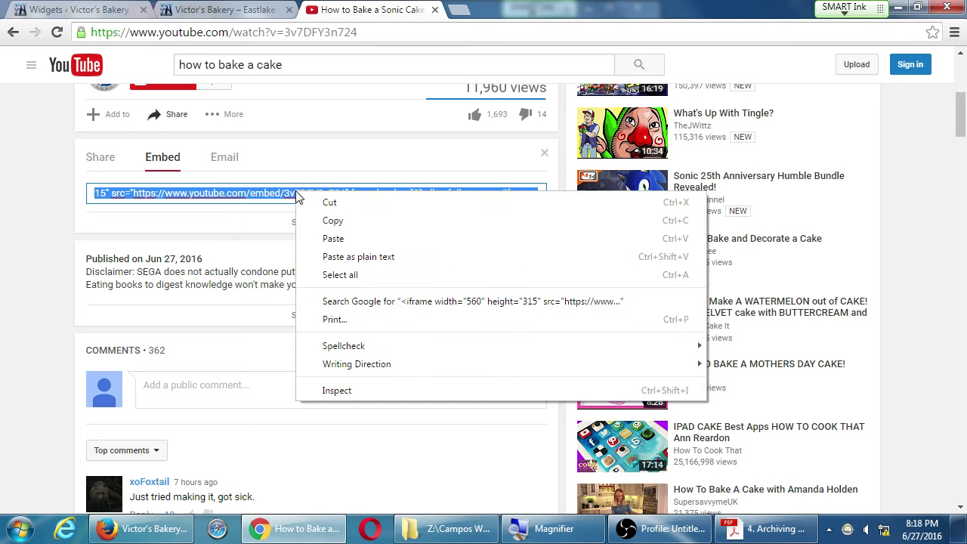
left_click(325, 219)
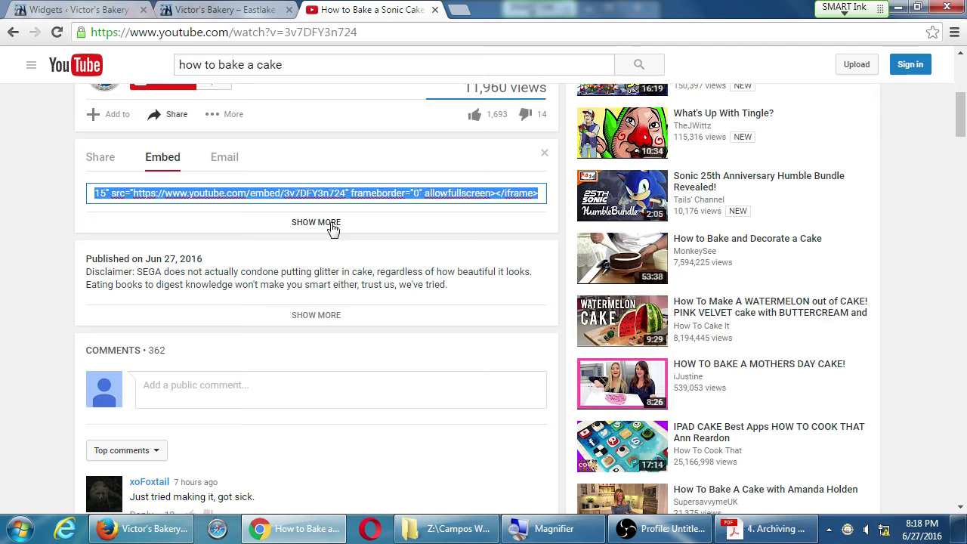
Return to widget administration, paste the iframe embed code as the content of the "Watch our video" widget, and save it.
left_click(90, 9)
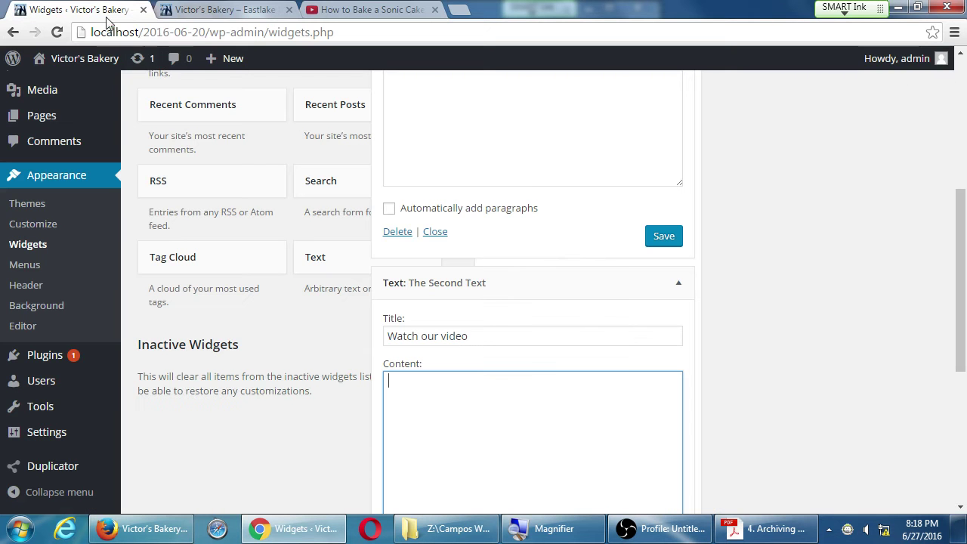
right_click(451, 406)
left_click(492, 305)
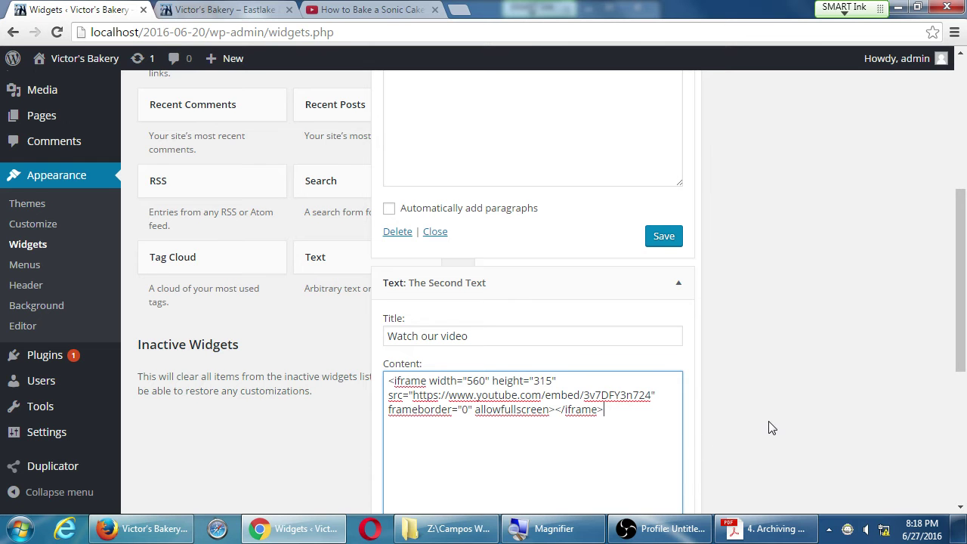
scroll(770, 425, "down", 2)
left_click(664, 461)
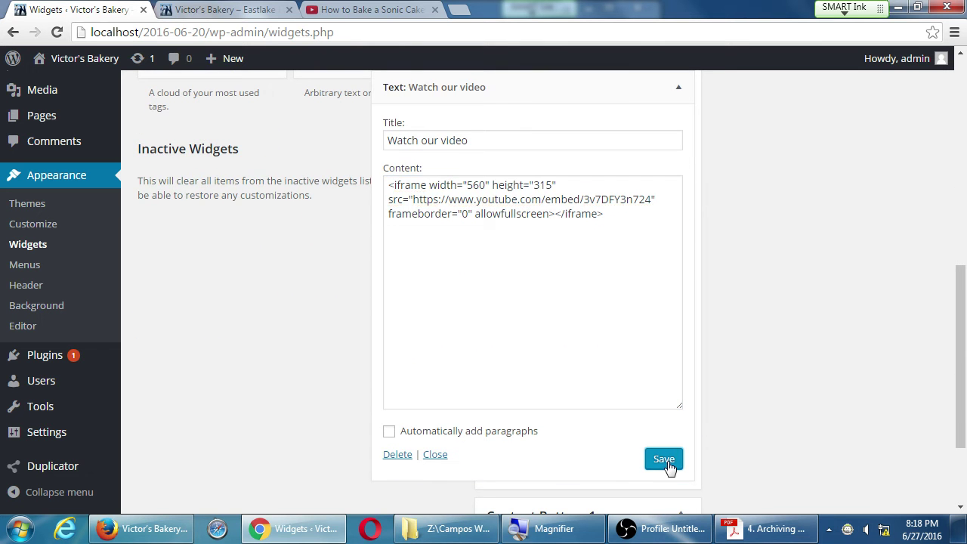
Reload the bakery home page and examine the embedded video in the sidebar.
left_click(227, 10)
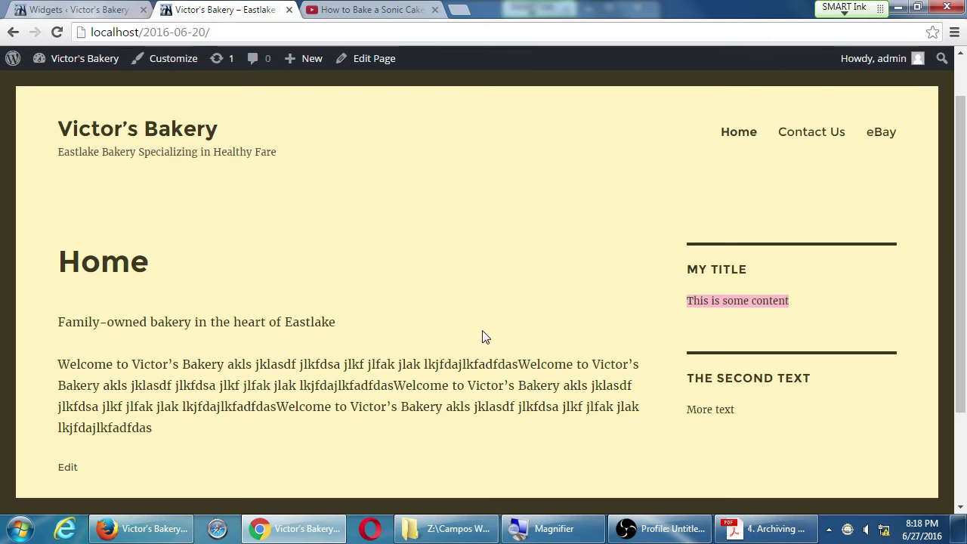
key("F5")
scroll(630, 316, "down", 2)
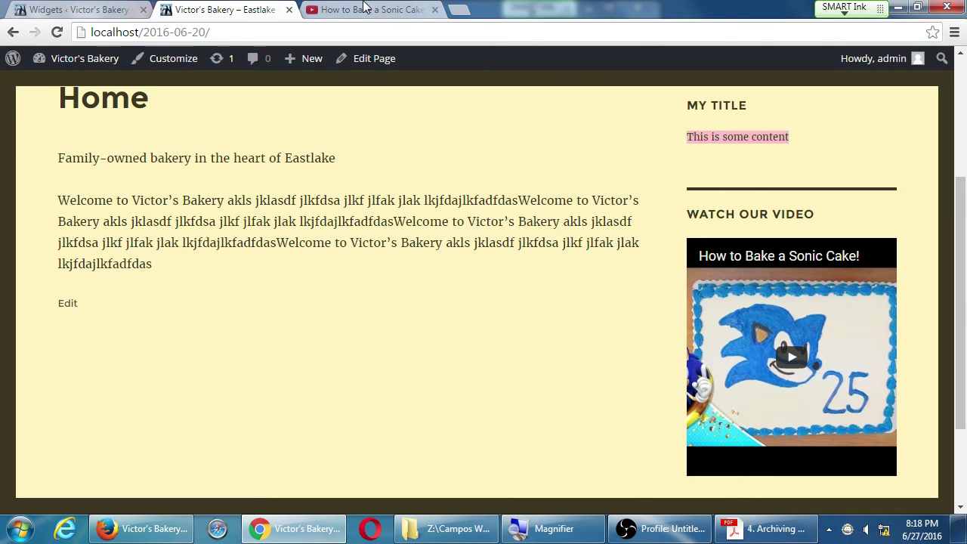
Switch back to the YouTube page and review the Sonic cake video and its embed code.
left_click(366, 9)
scroll(136, 249, "up", 3)
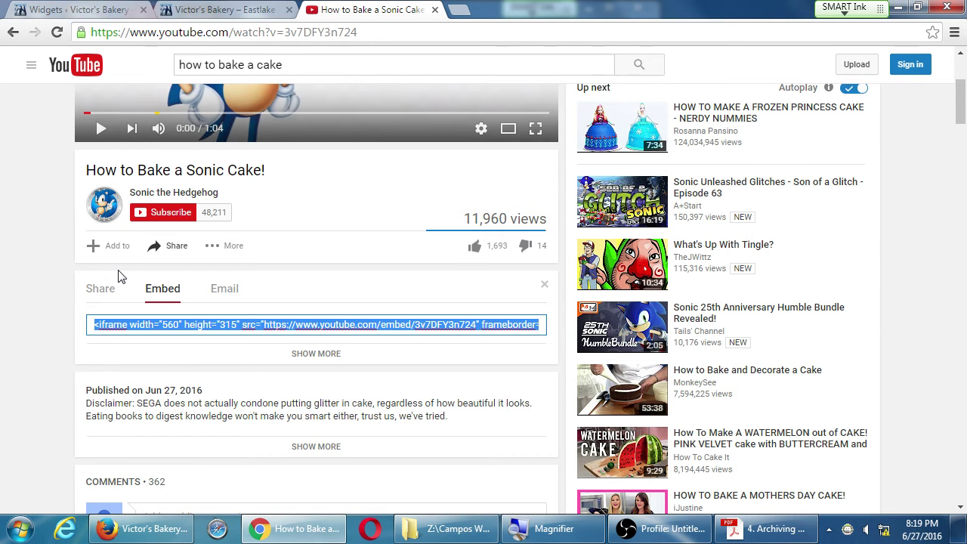
scroll(119, 276, "up", 3)
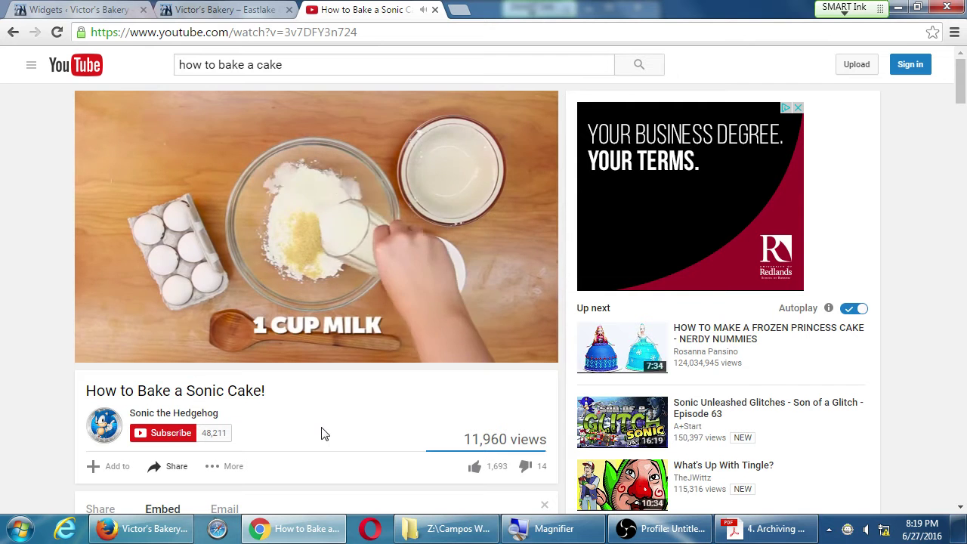
Return to widget administration and review the contents of the "Watch our video" and "My Title" Text widgets.
key("ctrl+1")
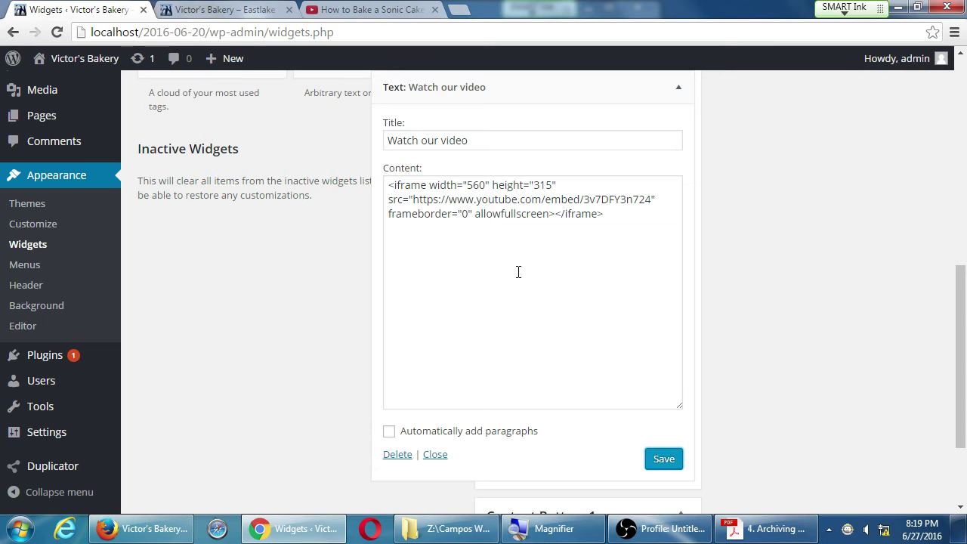
scroll(518, 287, "up", 2)
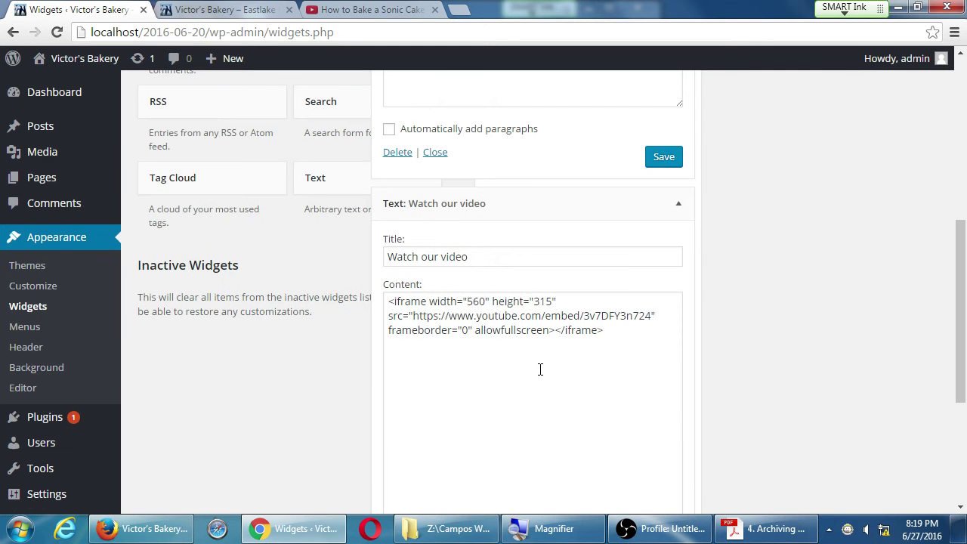
scroll(540, 369, "down", 2)
scroll(602, 408, "up", 8)
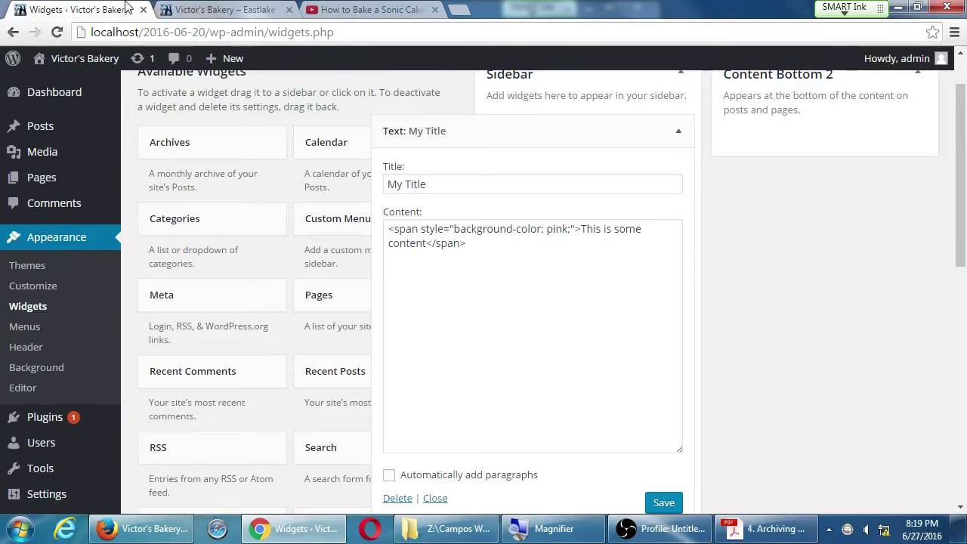
On the bakery home page, play the embedded Sonic cake video, pause and resume it, and view it in full screen before exiting.
left_click(213, 9)
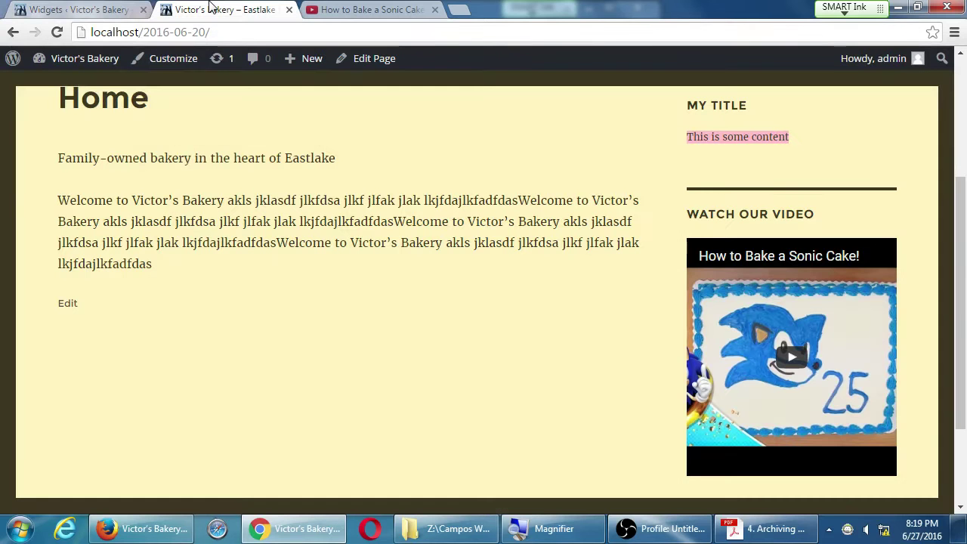
left_click(803, 363)
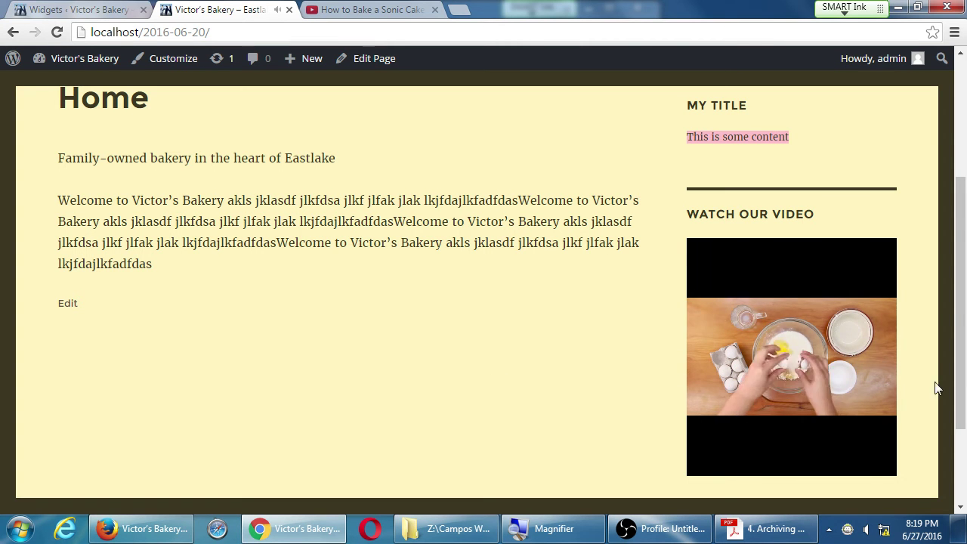
mouse_move(782, 401)
left_click(714, 462)
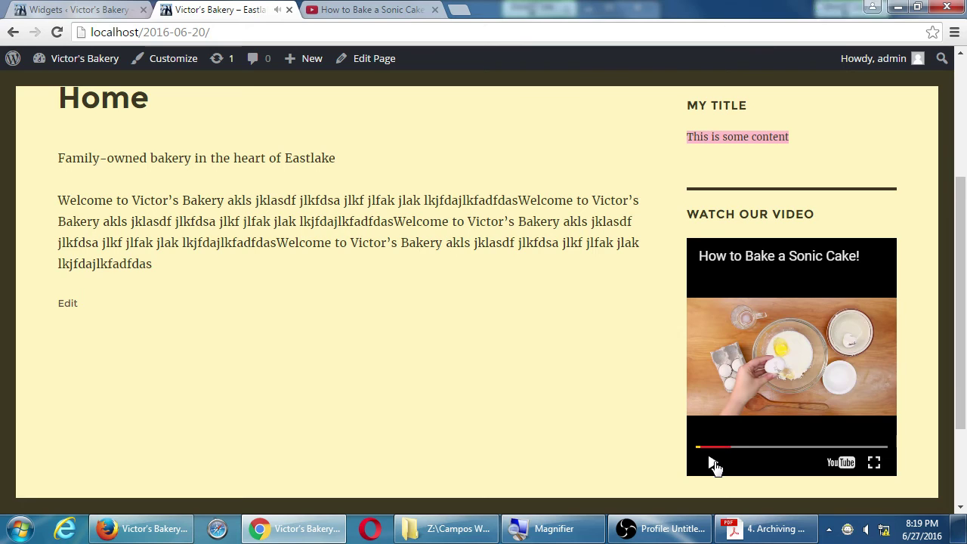
left_click(713, 462)
left_click(874, 462)
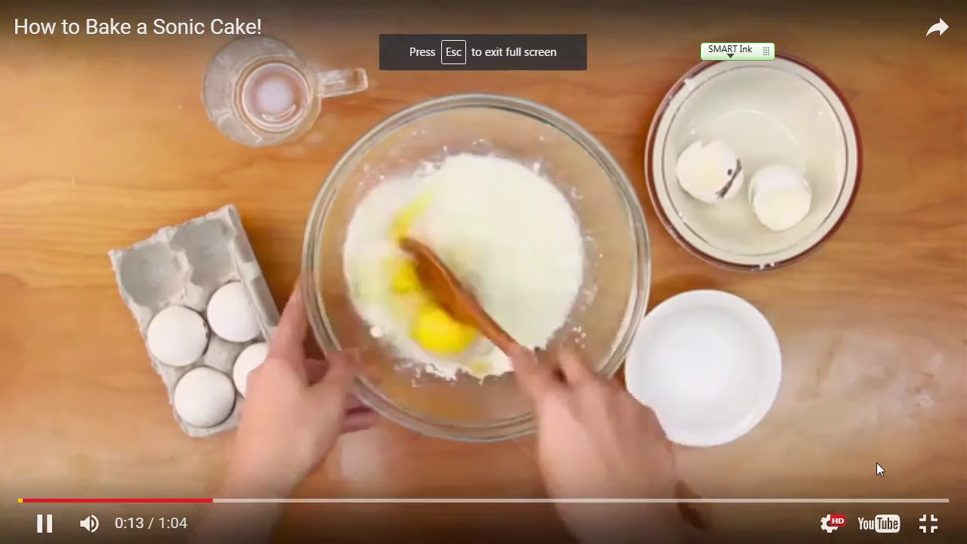
left_click(926, 529)
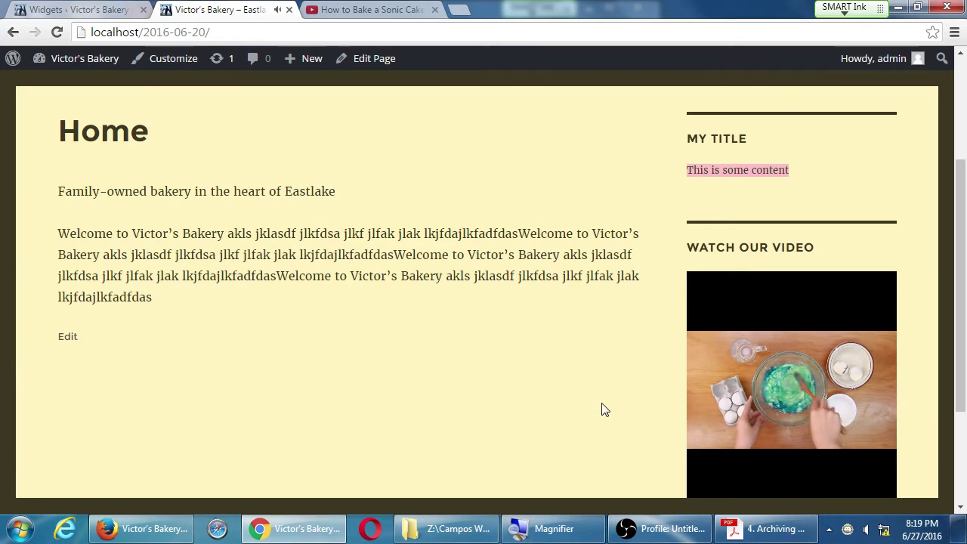
Open the embedded Sonic cake video on YouTube through its title and pause it there.
scroll(602, 410, "down", 1)
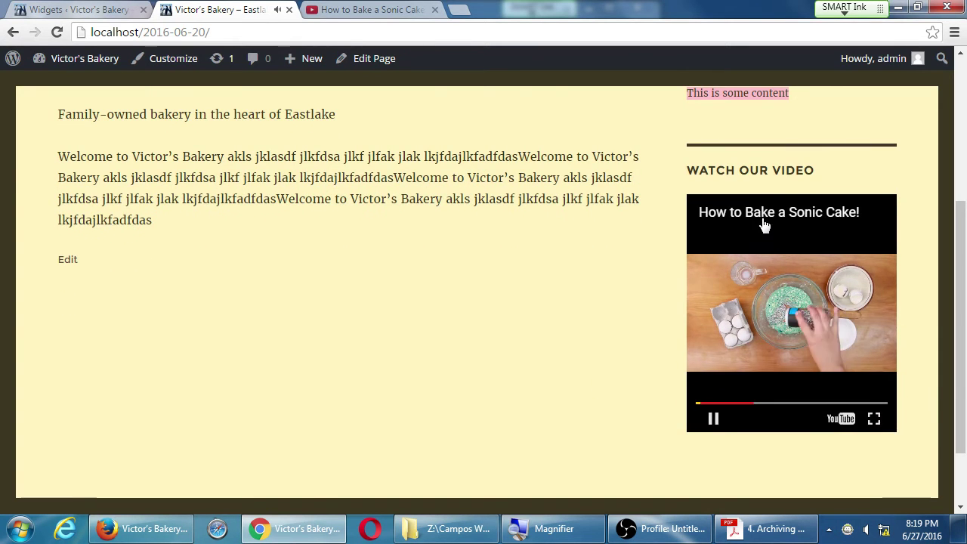
left_click(706, 216)
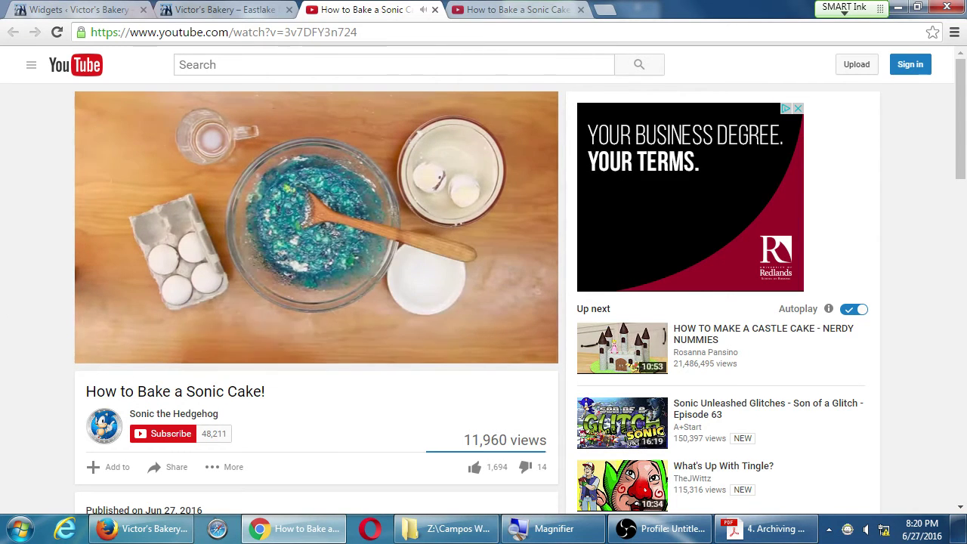
left_click(340, 215)
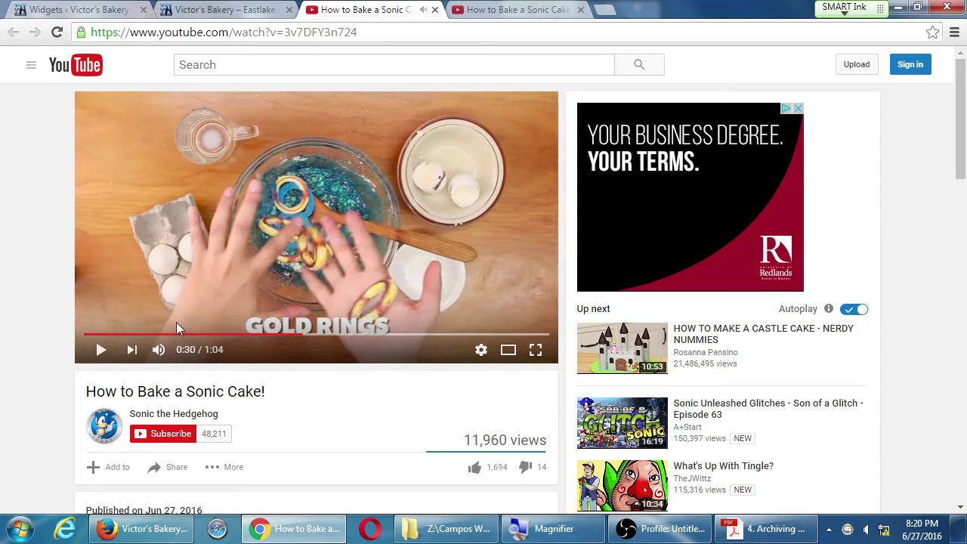
Return to widget administration and collapse both sidebar Text widgets and the Available Widgets section.
left_click(87, 8)
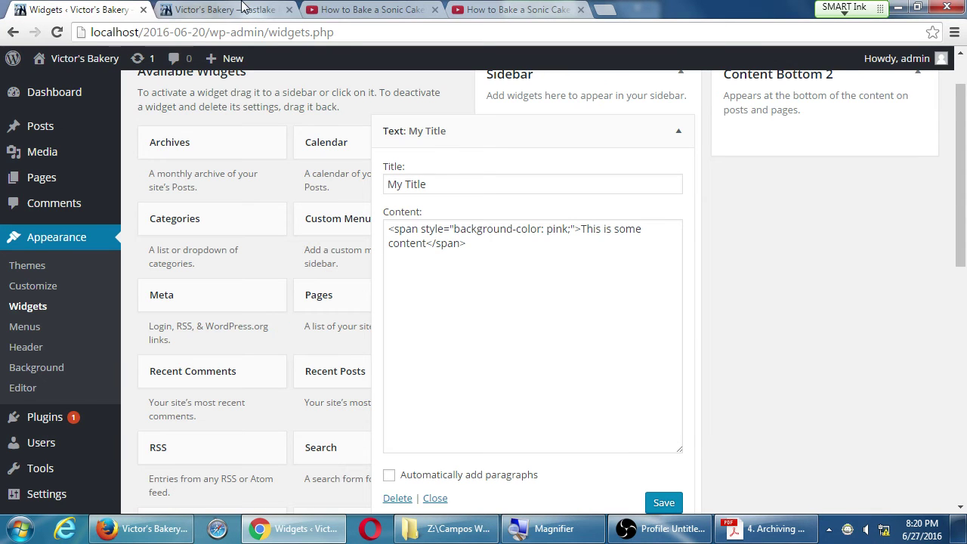
left_click(678, 132)
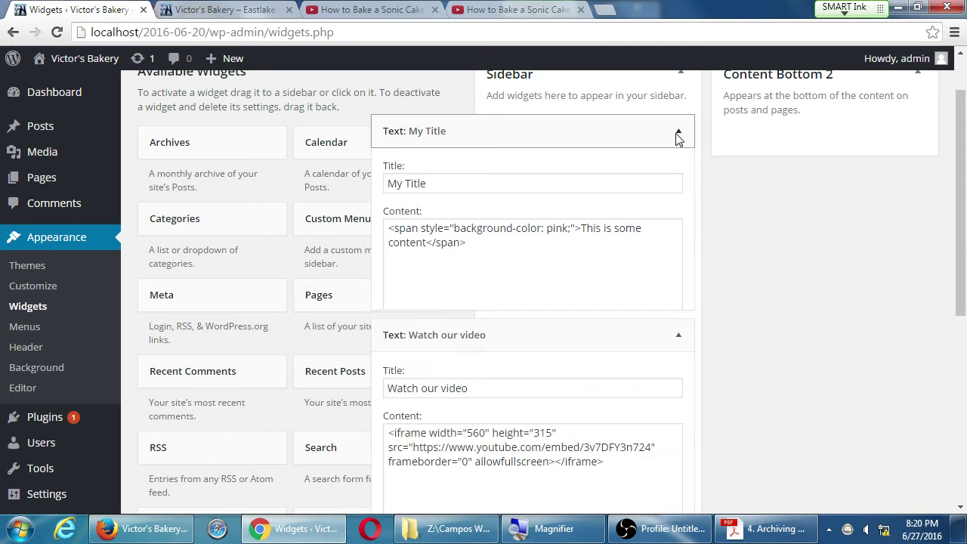
left_click(677, 174)
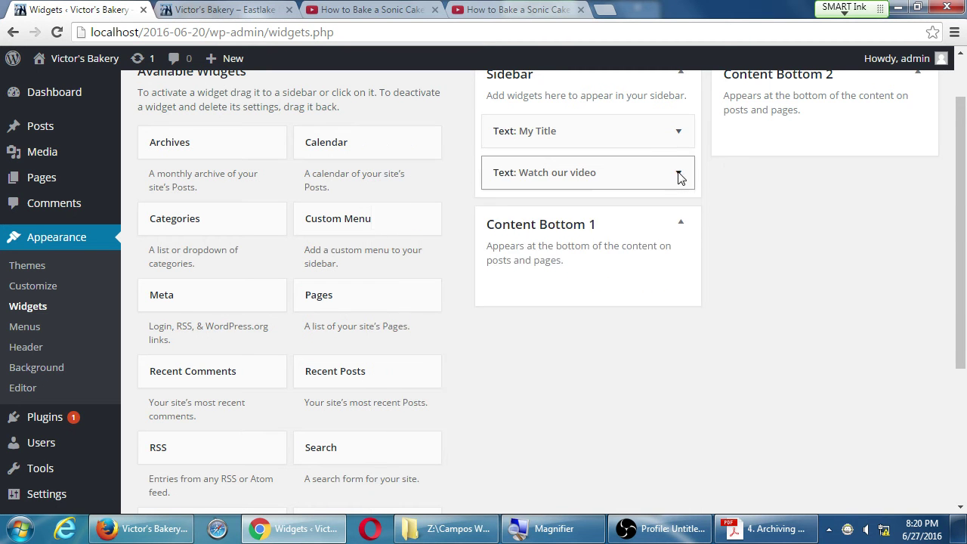
scroll(337, 305, "up", 2)
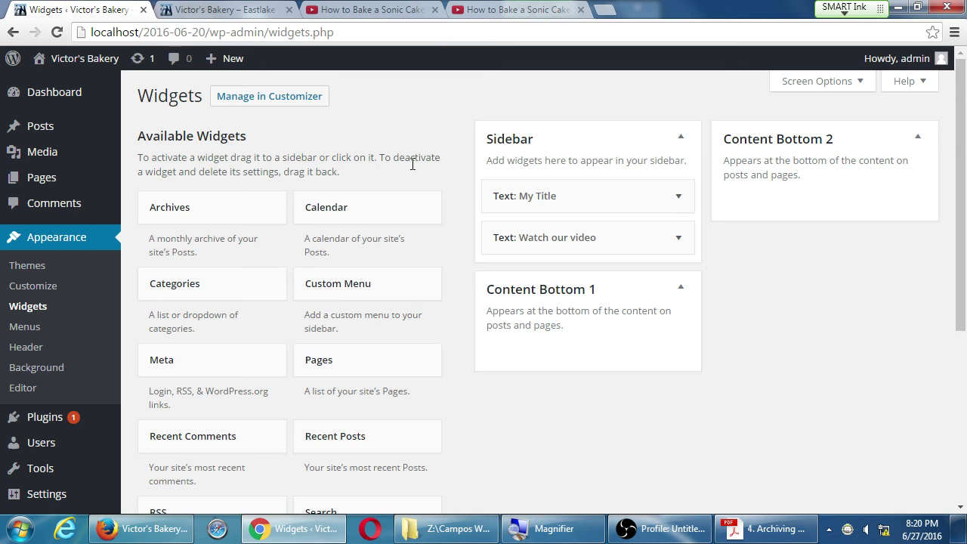
left_click(427, 137)
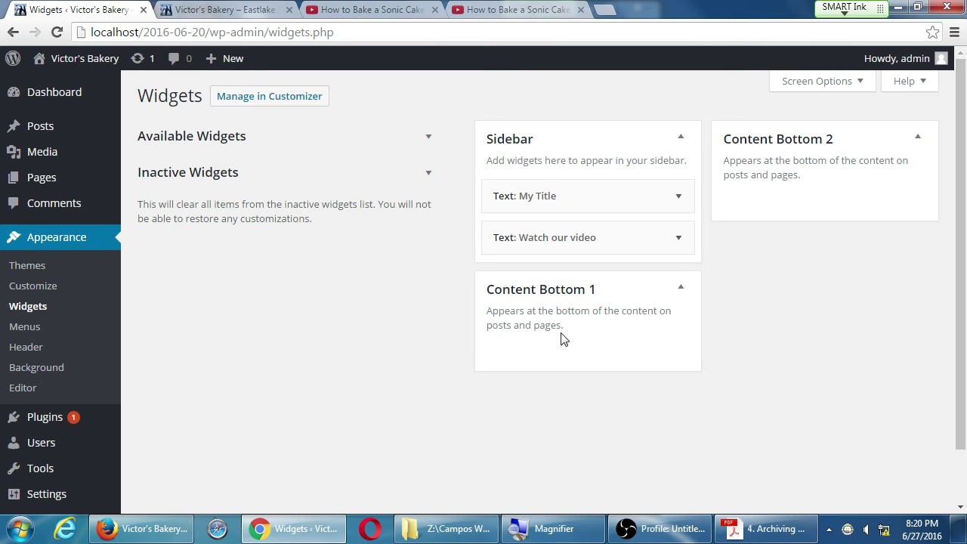
Expand the "Watch our video" widget in the sidebar, review its iframe content, and collapse it again.
left_click(642, 241)
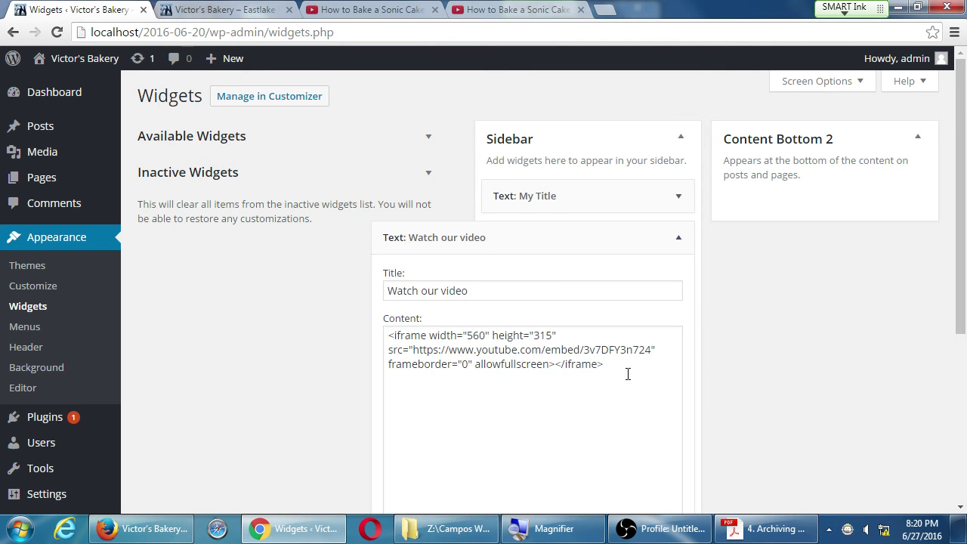
scroll(626, 373, "down", 2)
scroll(612, 407, "up", 2)
left_click_drag(670, 253, 669, 243)
Expand the Inactive Widgets section, move the "Watch our video" widget into it from the Sidebar, and collapse the widget.
left_click(429, 174)
left_click_drag(523, 239, 230, 244)
left_click(428, 250)
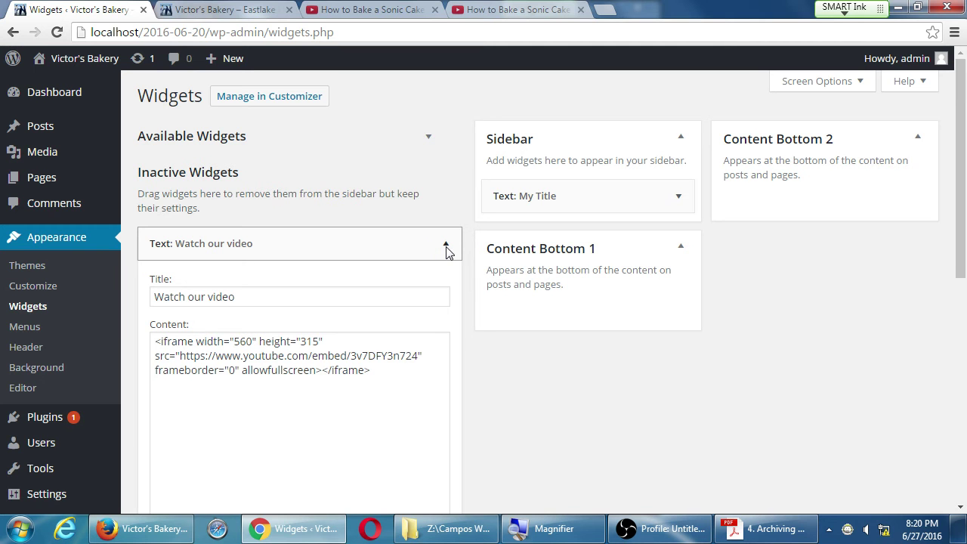
left_click(445, 247)
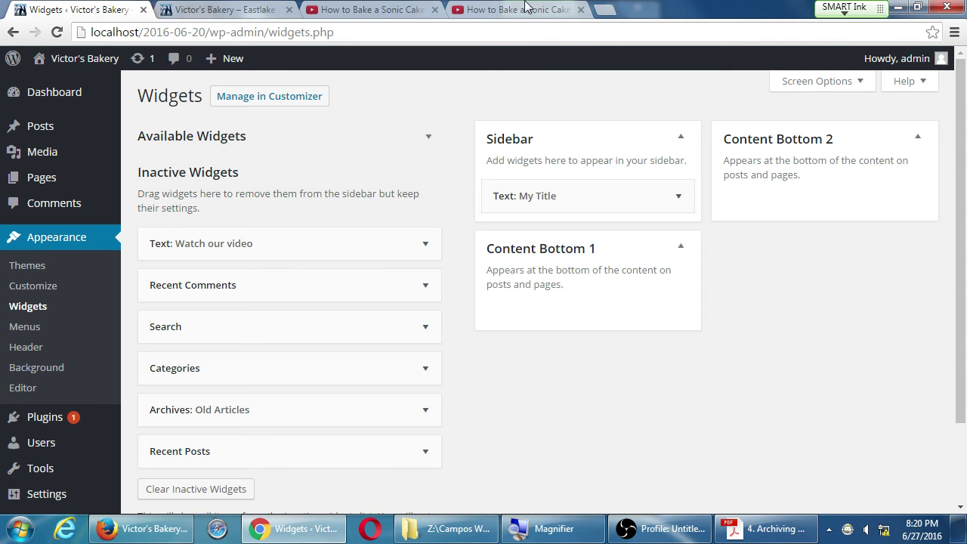
Check the bakery home page, then move the "Watch our video" widget from Inactive Widgets back into the Sidebar below "My Title".
left_click(286, 7)
scroll(661, 445, "up", 3)
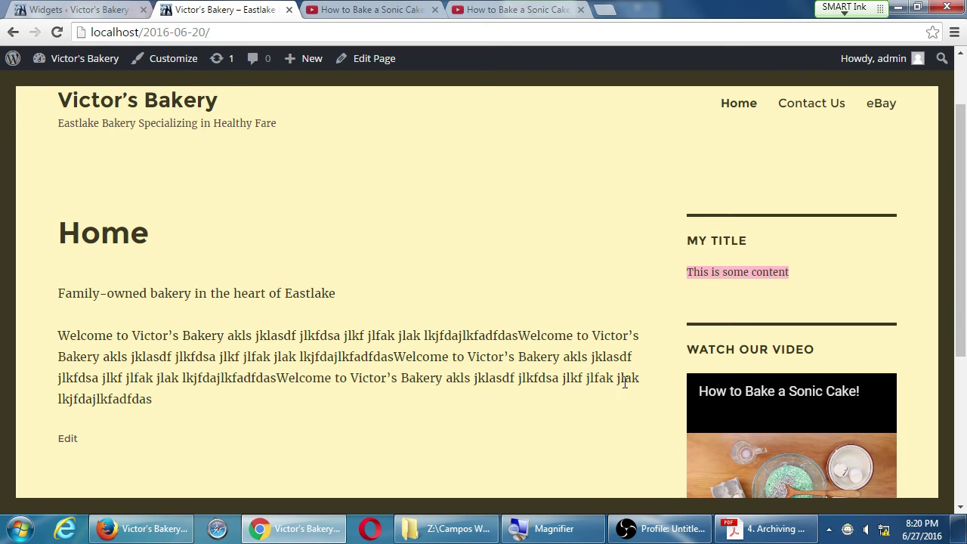
left_click(123, 8)
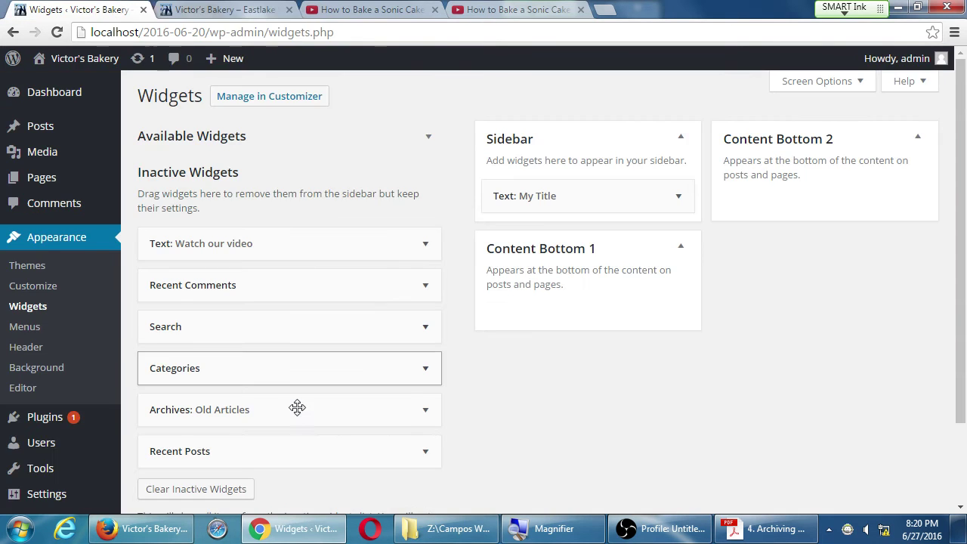
left_click_drag(350, 229, 595, 239)
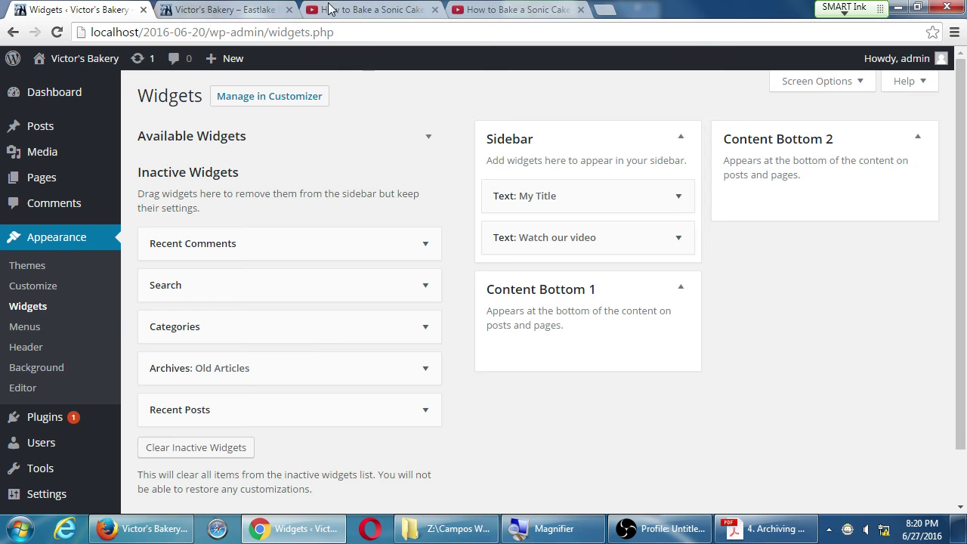
Return to the Sonic cake video on YouTube, resume its playback, and switch back to widget administration.
left_click(227, 9)
left_click(484, 9)
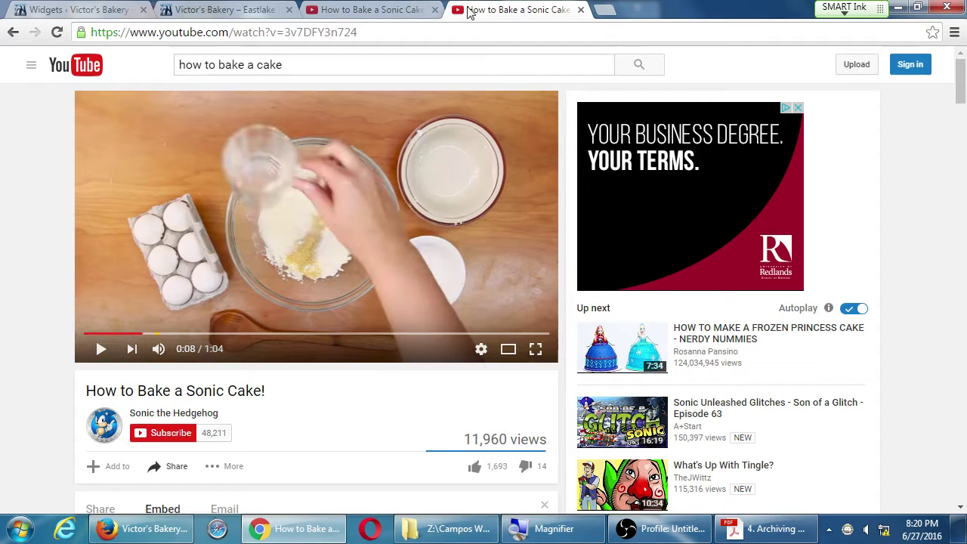
left_click(394, 9)
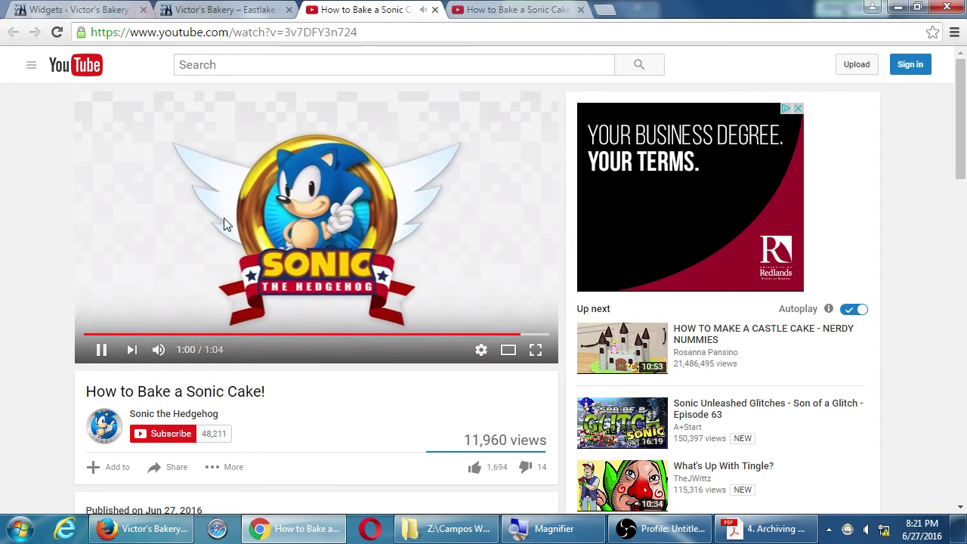
left_click(133, 8)
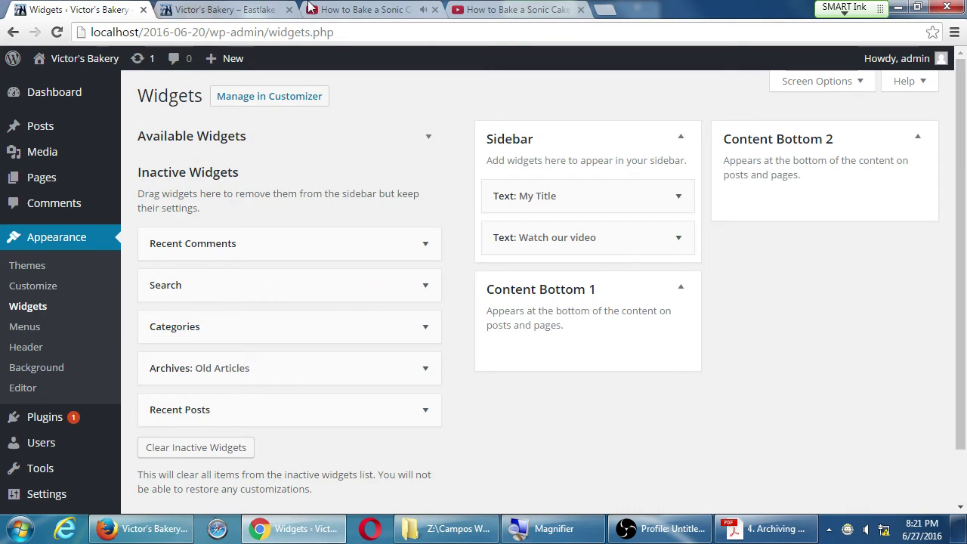
Open the suggested Bob the Minion cake video on YouTube, pause it, and show and close its sharing options.
left_click(352, 9)
scroll(546, 350, "down", 4)
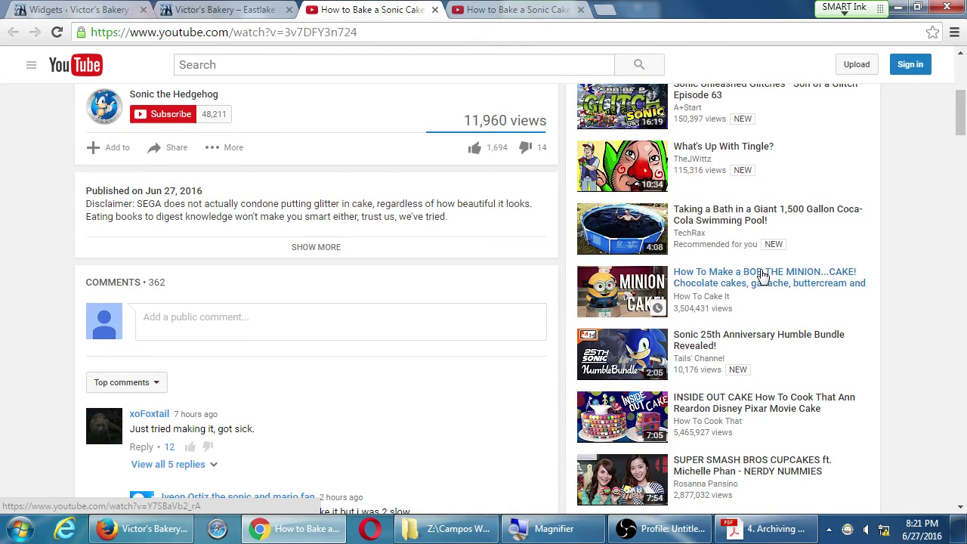
left_click(760, 276)
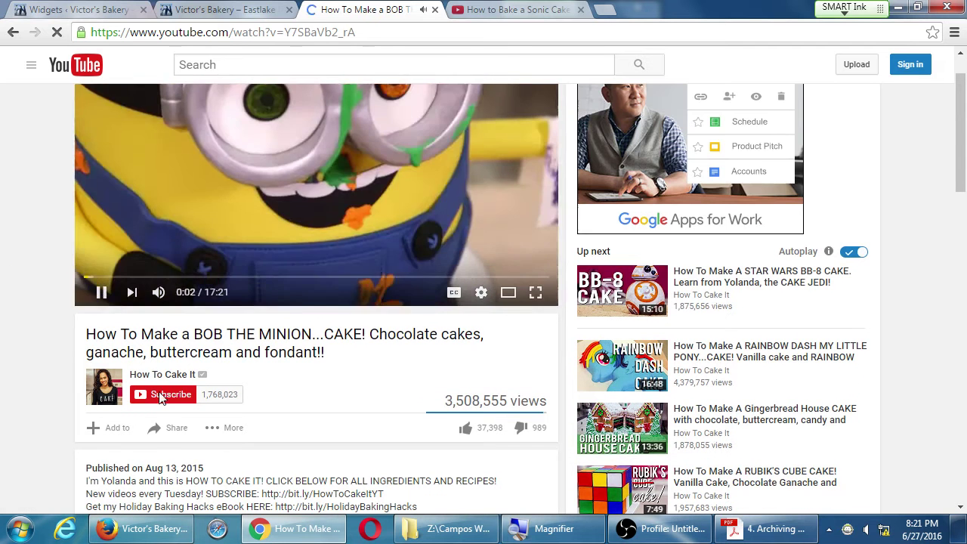
left_click(243, 201)
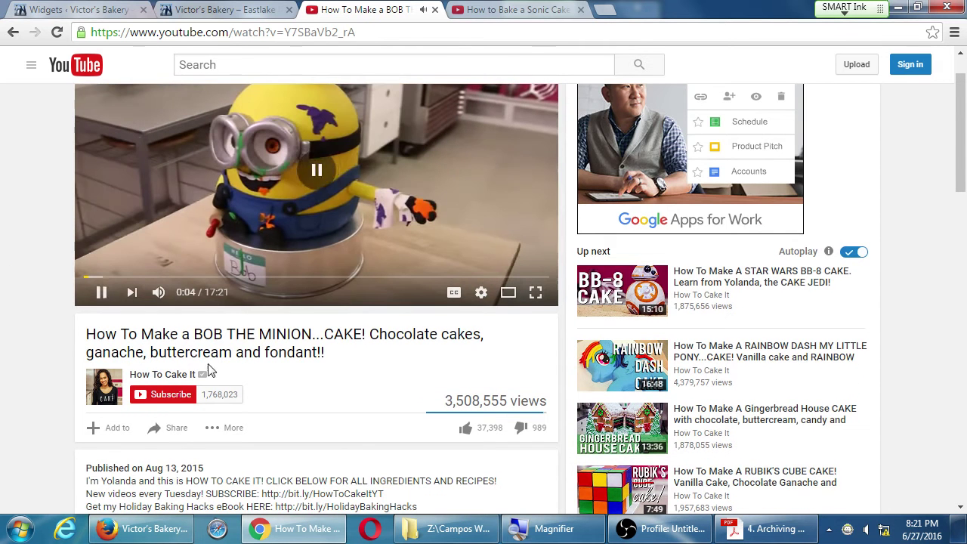
left_click(170, 430)
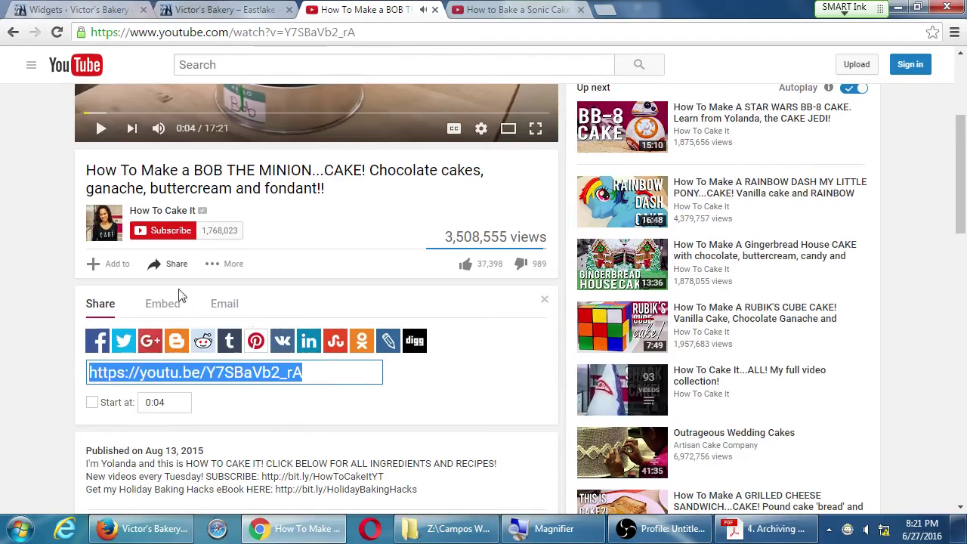
left_click(167, 272)
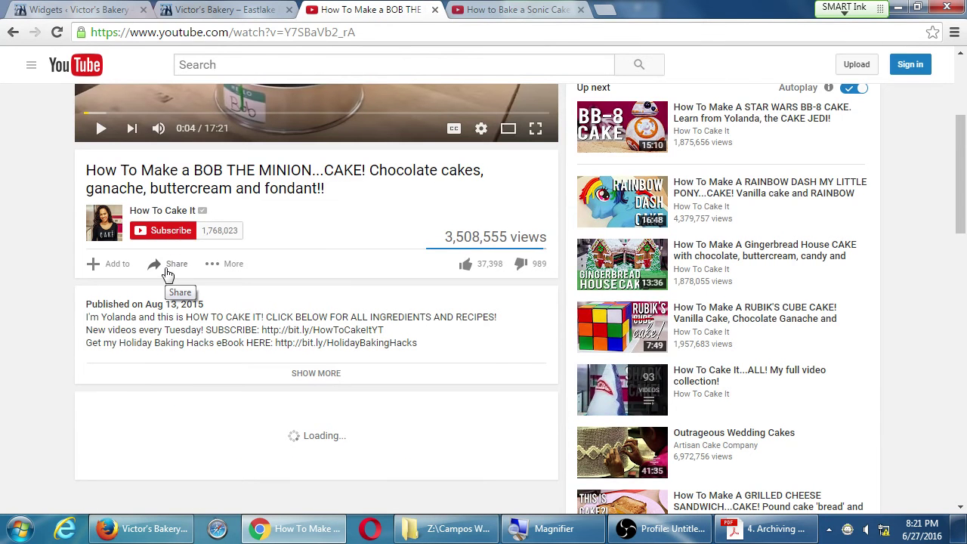
Open the suggested Rainbow Dash My Little Pony cake video, pause it, and show its iframe embed code.
left_click(718, 190)
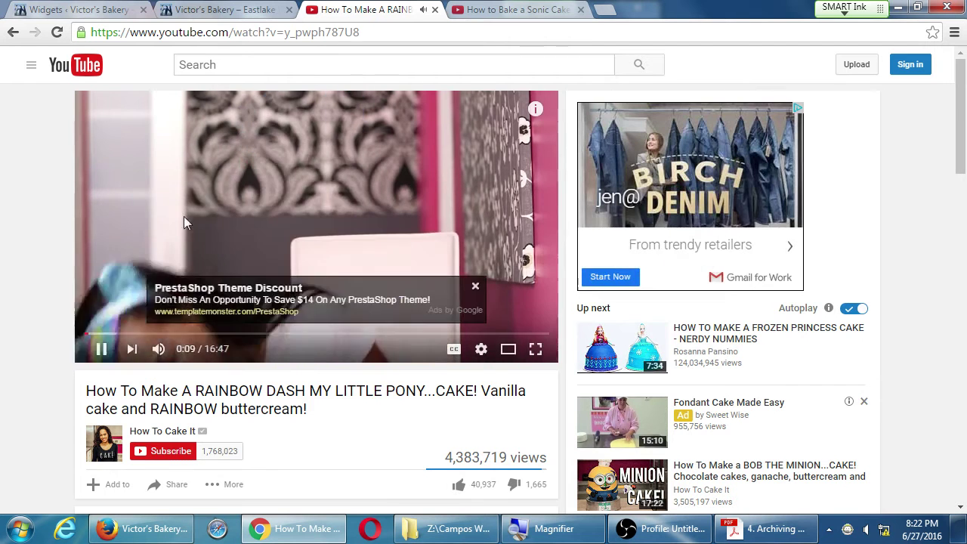
left_click(259, 188)
scroll(164, 337, "down", 1)
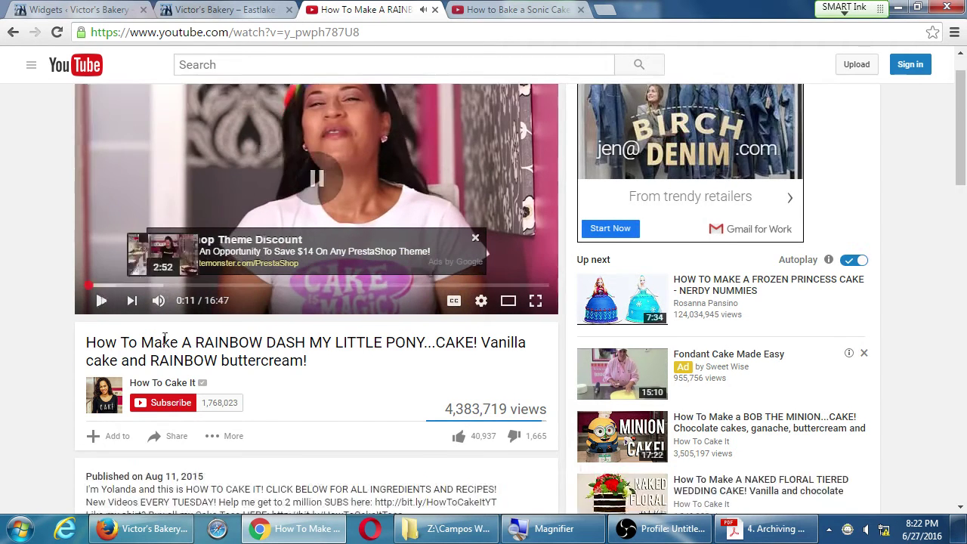
scroll(164, 338, "down", 1)
left_click(174, 352)
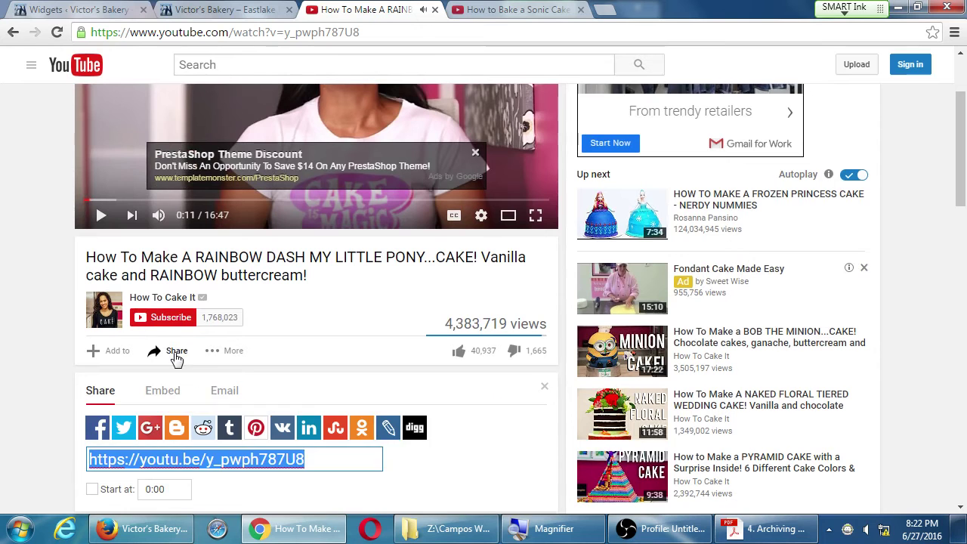
left_click(167, 392)
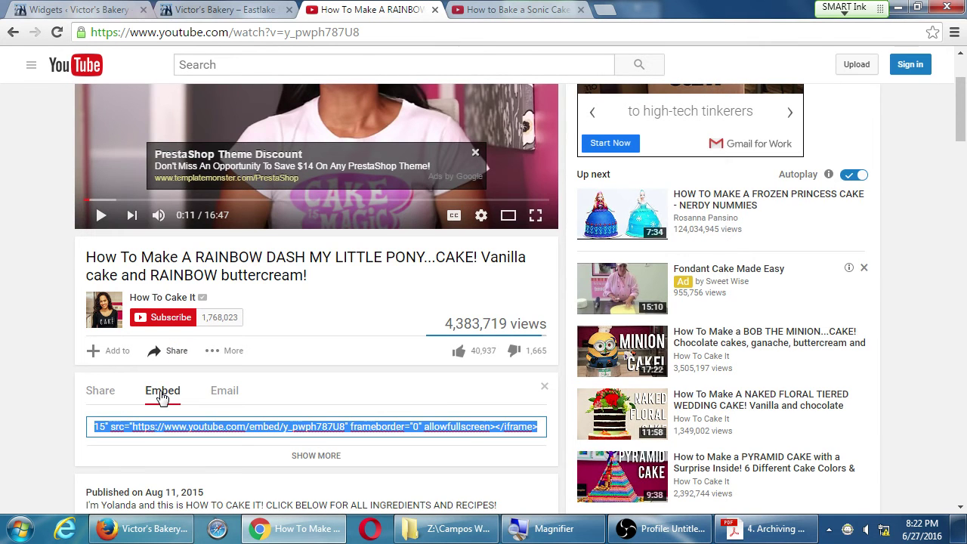
scroll(161, 397, "up", 2)
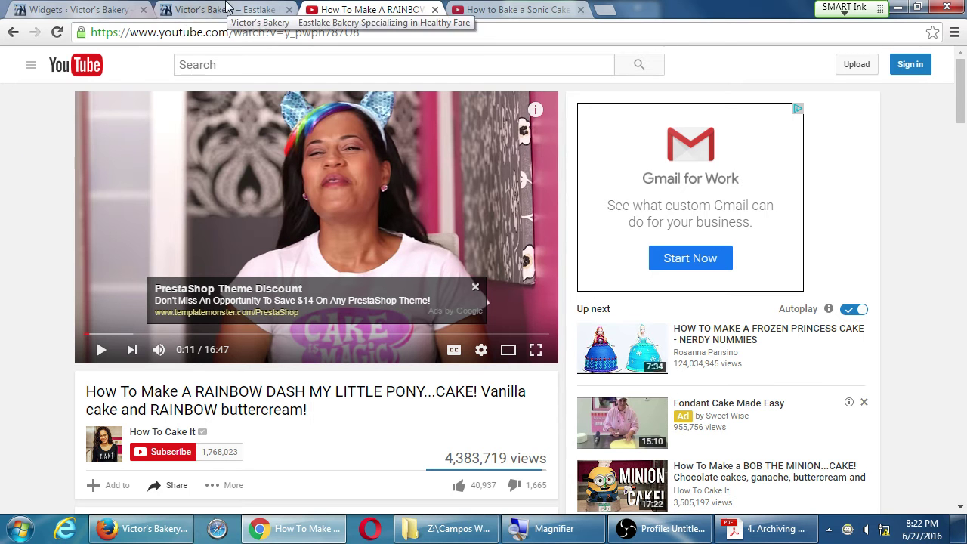
Glance at the Widgets administration page, then switch to the Sonic cake video page.
left_click(57, 9)
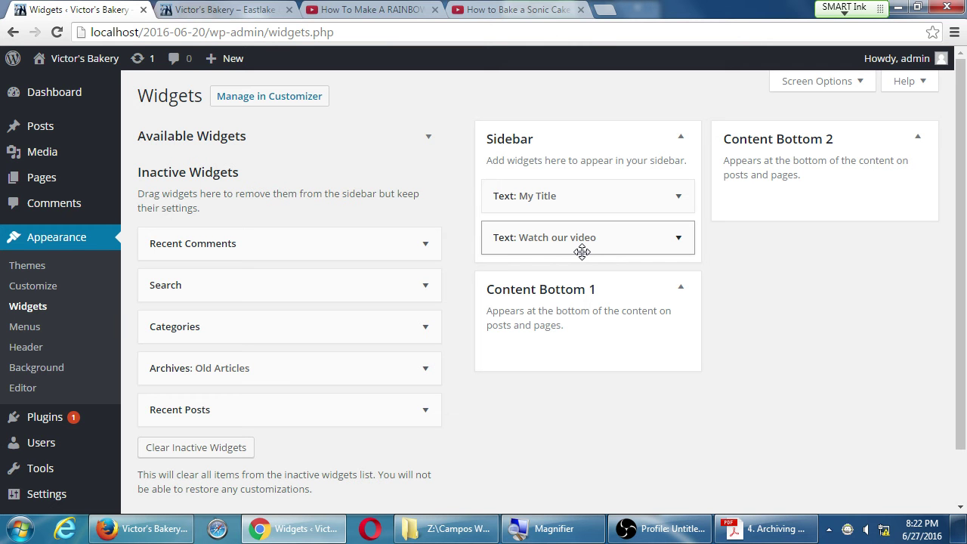
left_click(388, 8)
left_click(496, 8)
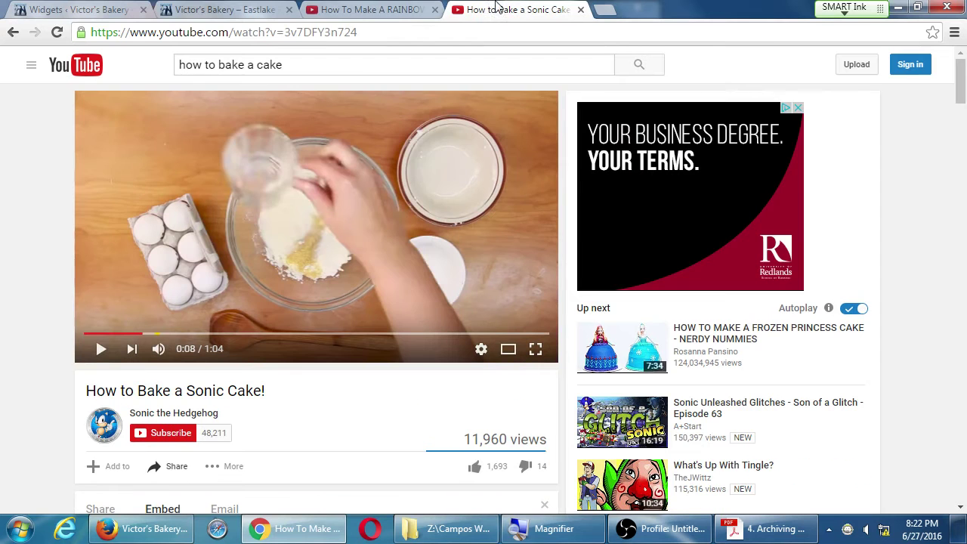
left_click(466, 34)
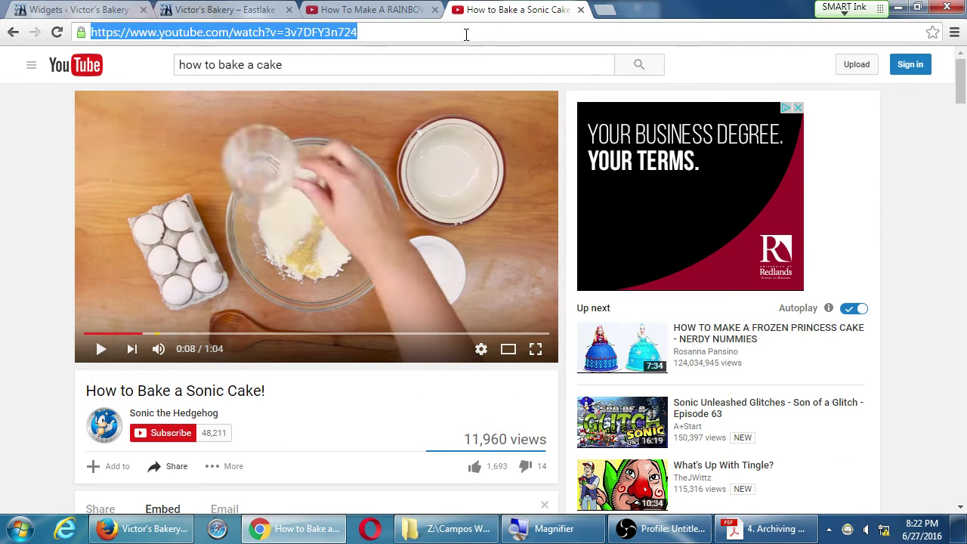
type("a")
type("udi")
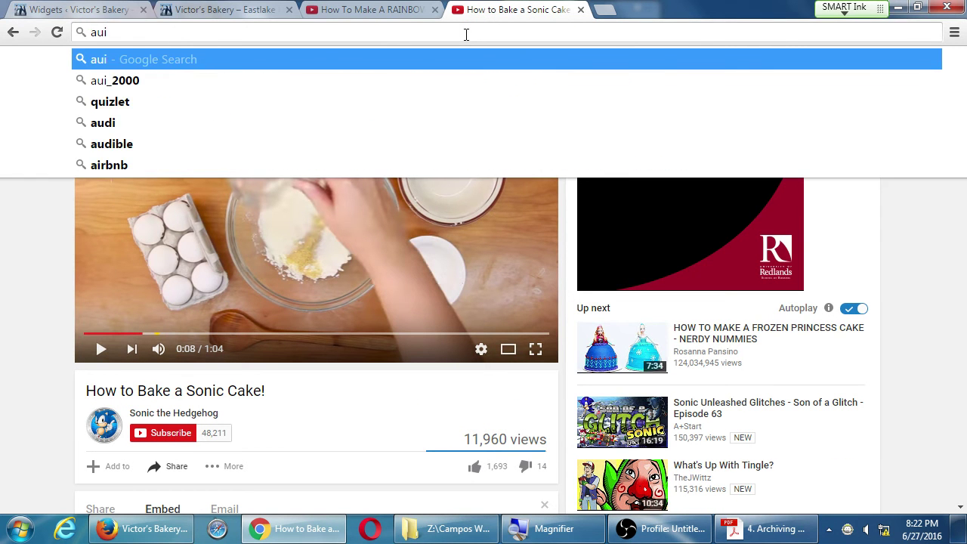
key("BackSpace")
key("BackSpace")
type("udiomakc.o")
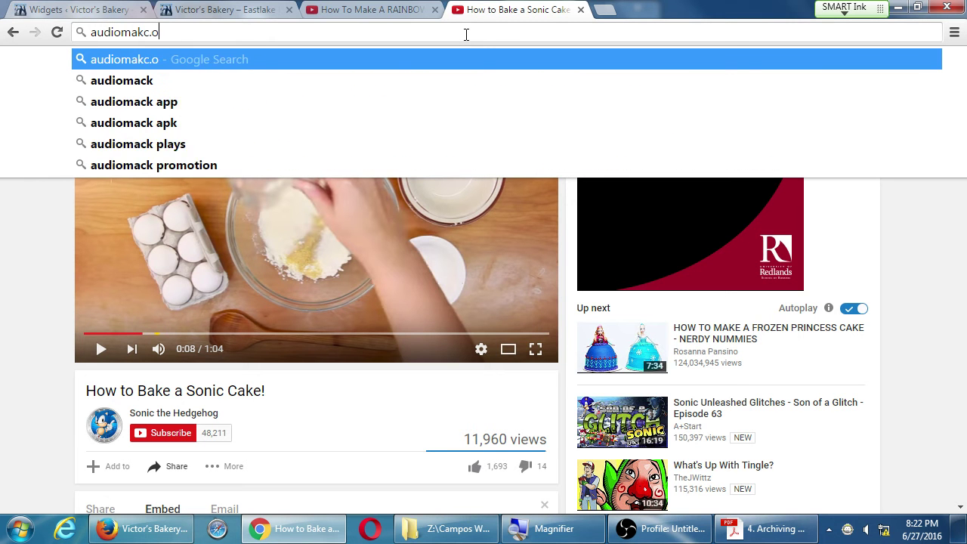
key("BackSpace")
type(".com")
key("Return")
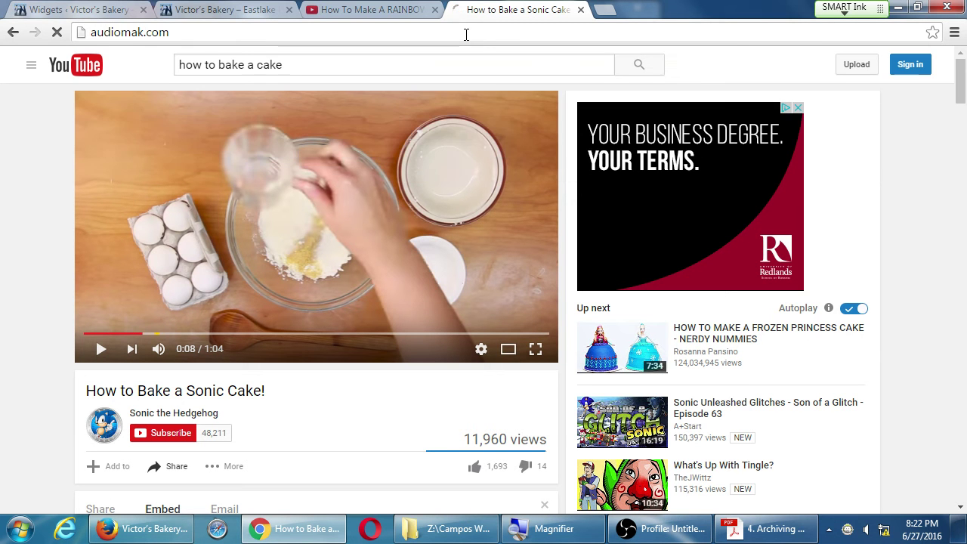
key("Escape")
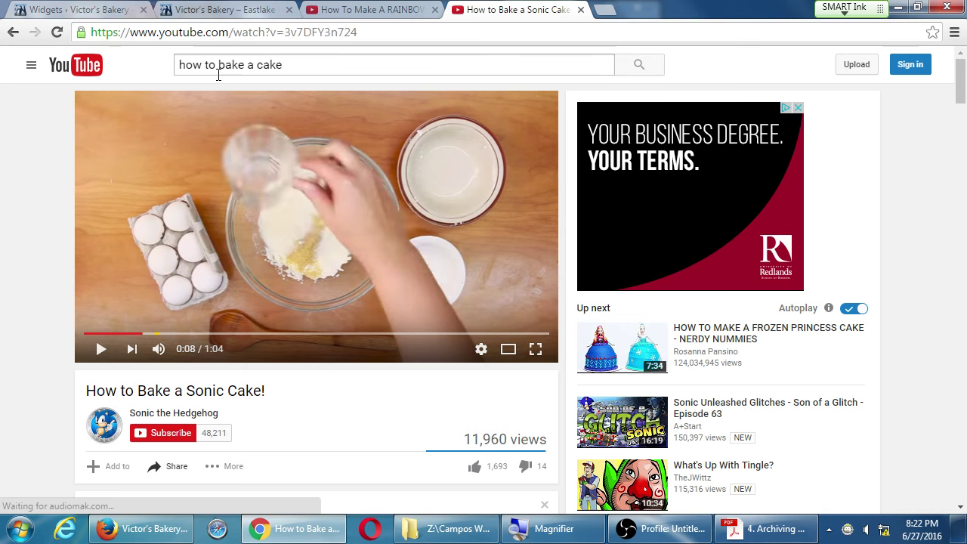
Load audiomack.com in place of the Sonic cake video page.
key("ctrl+l")
type("aui")
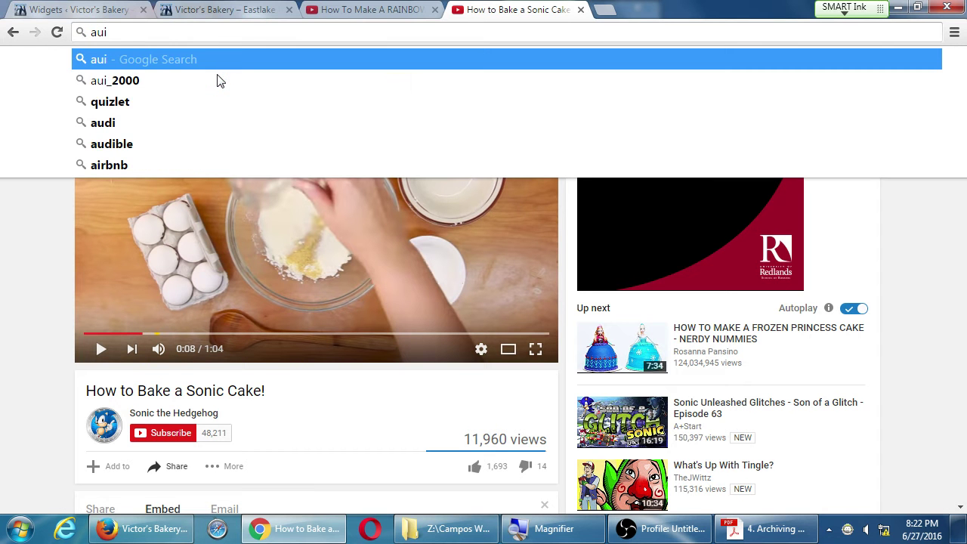
key("BackSpace")
type("diomack.co")
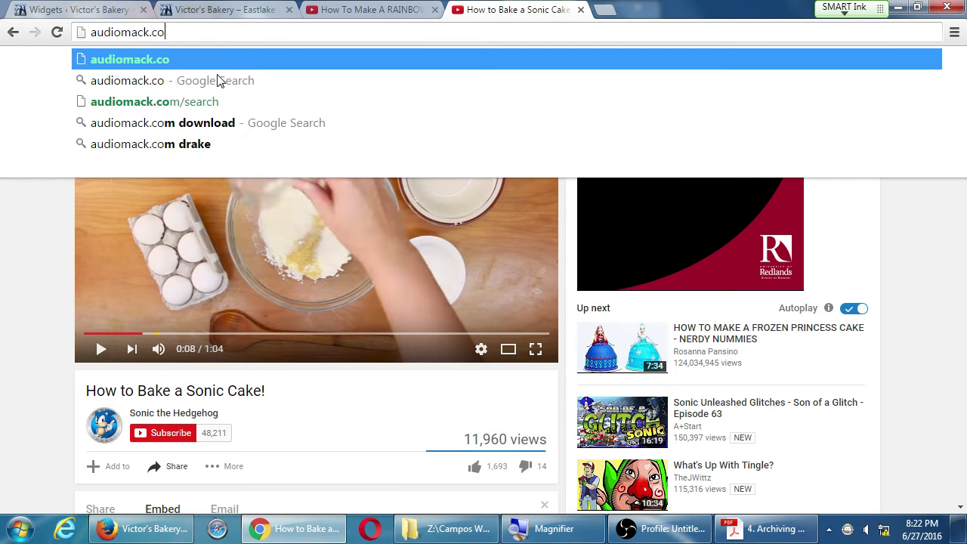
type("m")
key("Return")
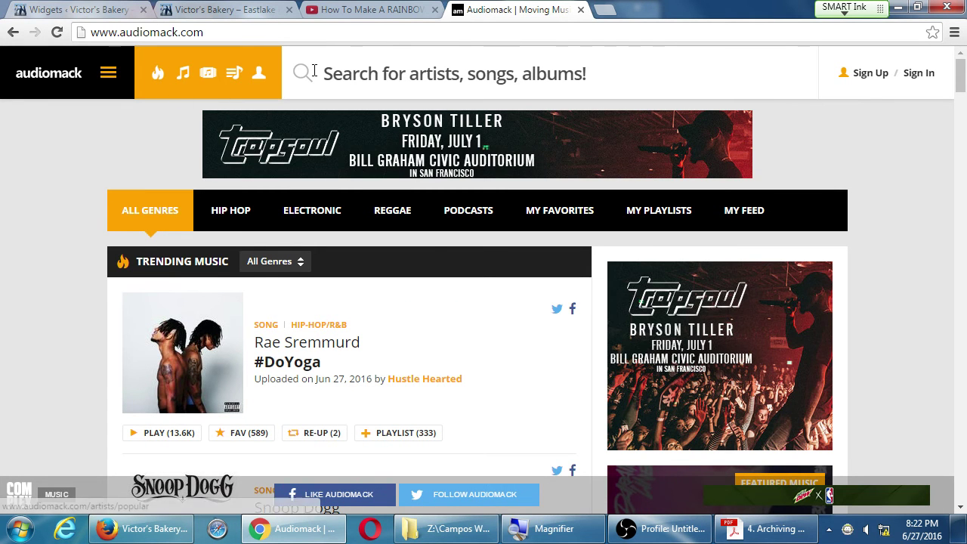
Search Audiomack for "vmcink".
left_click(373, 81)
type("vmci")
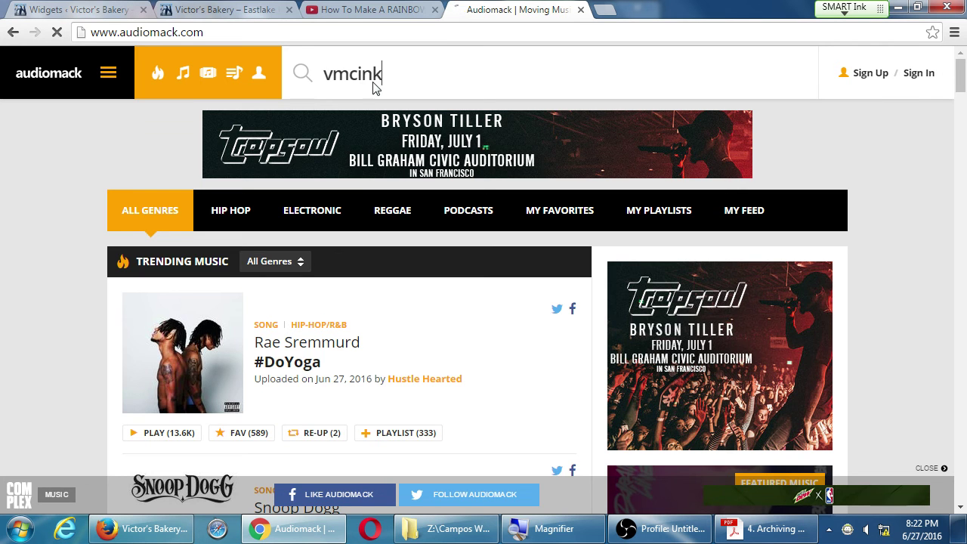
type("nk")
key("Return")
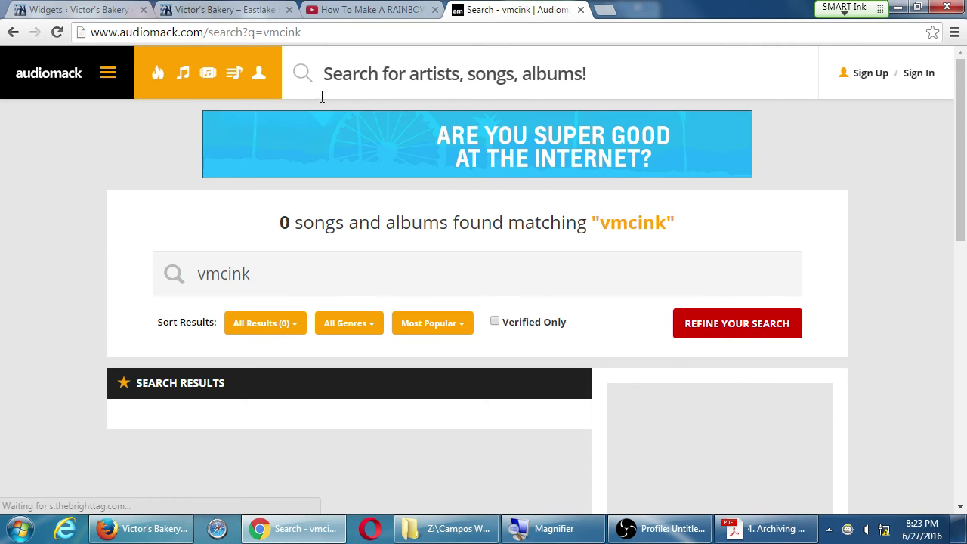
Search Audiomack for "vmc ink" and open the podcast "Investment Tips for Millennials".
type("ink")
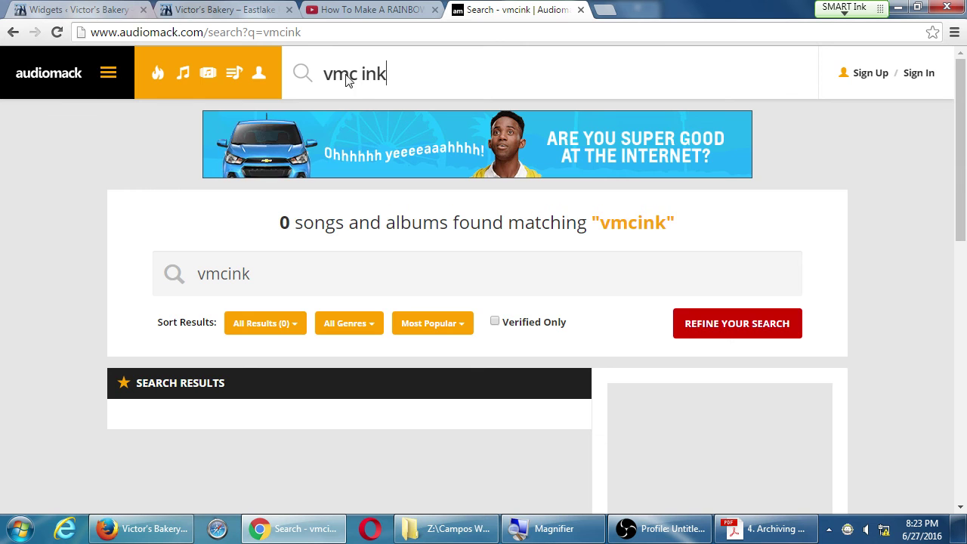
key("Return")
scroll(253, 453, "down", 3)
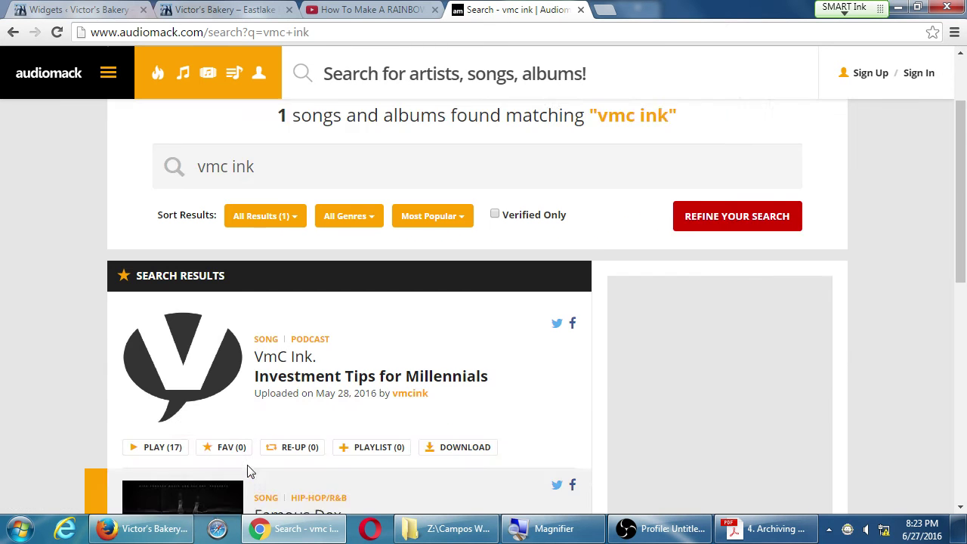
left_click(348, 286)
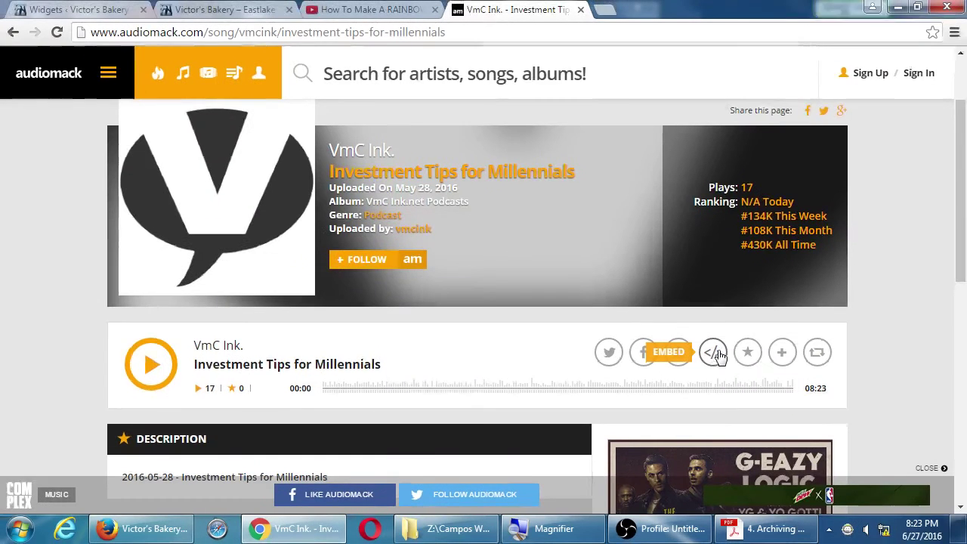
Open the podcast's embed options and compare the Large, Standard, Thin and WordPress variants.
left_click(718, 352)
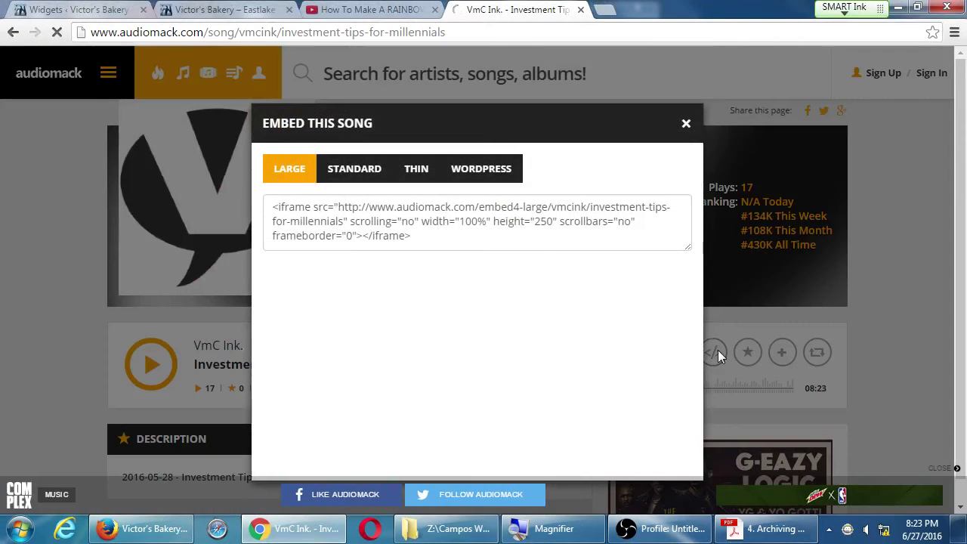
left_click(357, 175)
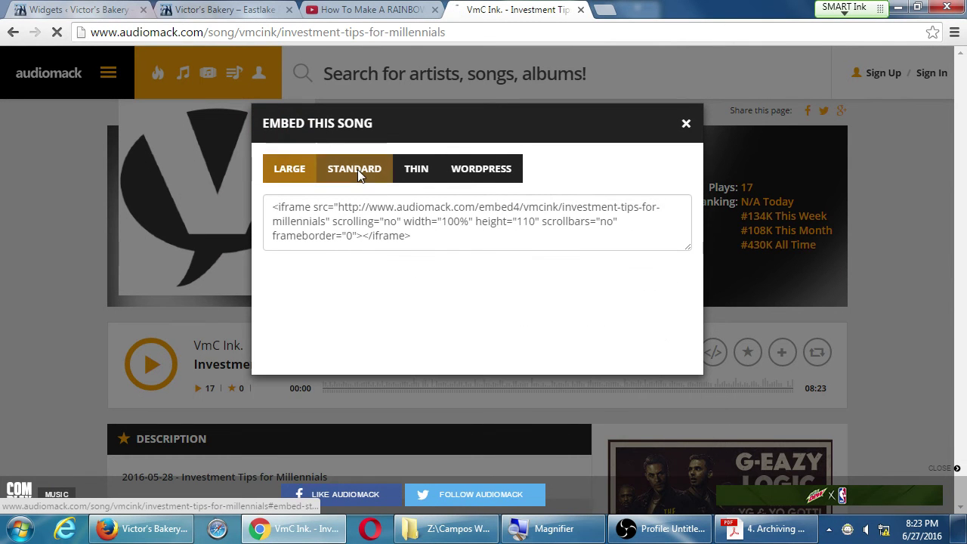
left_click(410, 175)
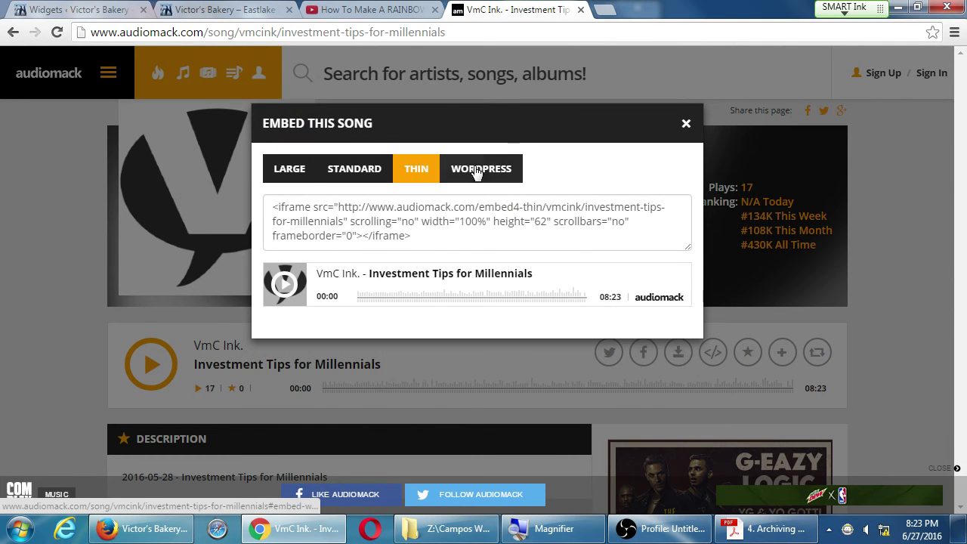
left_click(476, 171)
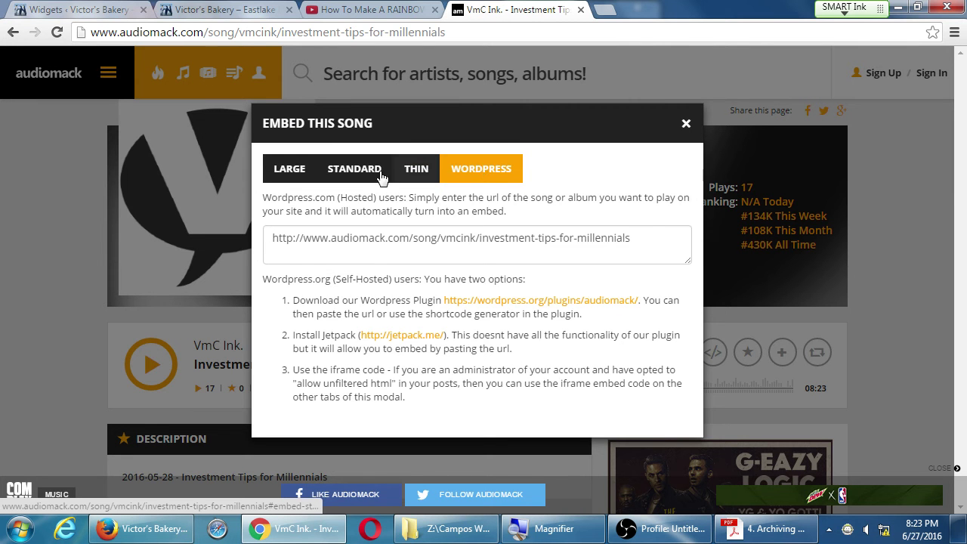
left_click(356, 172)
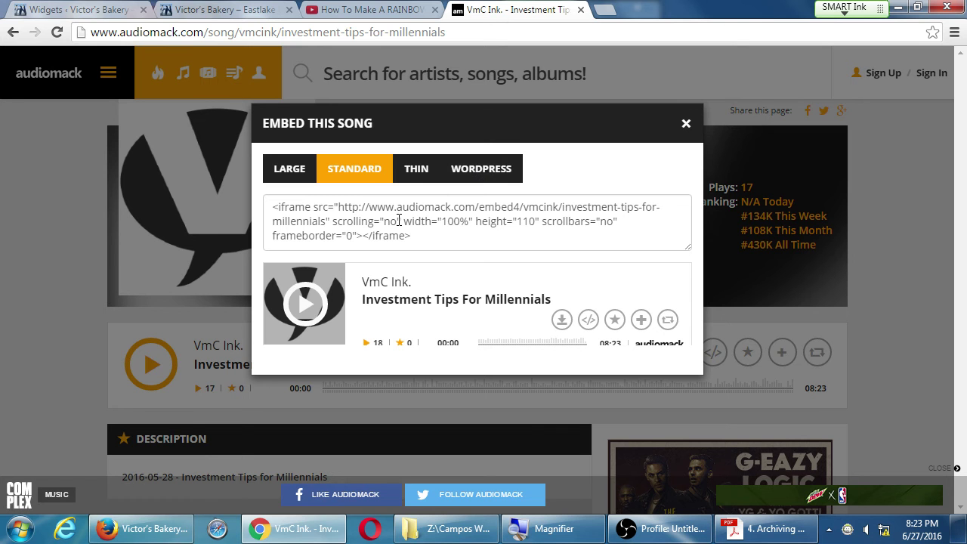
Copy the Thin iframe embed code of the "Investment Tips for Millennials" podcast.
left_click(417, 174)
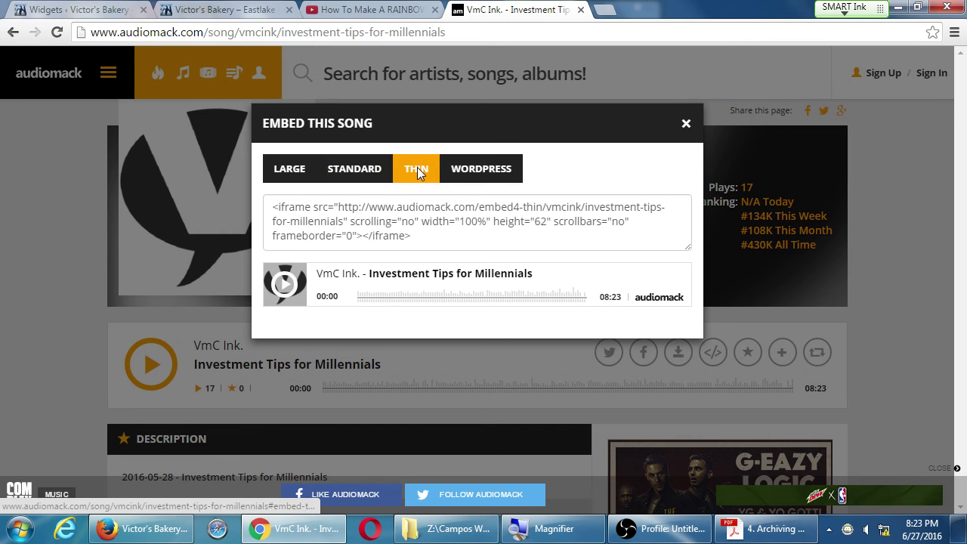
left_click(433, 234)
key("ctrl+a")
key("ctrl+c")
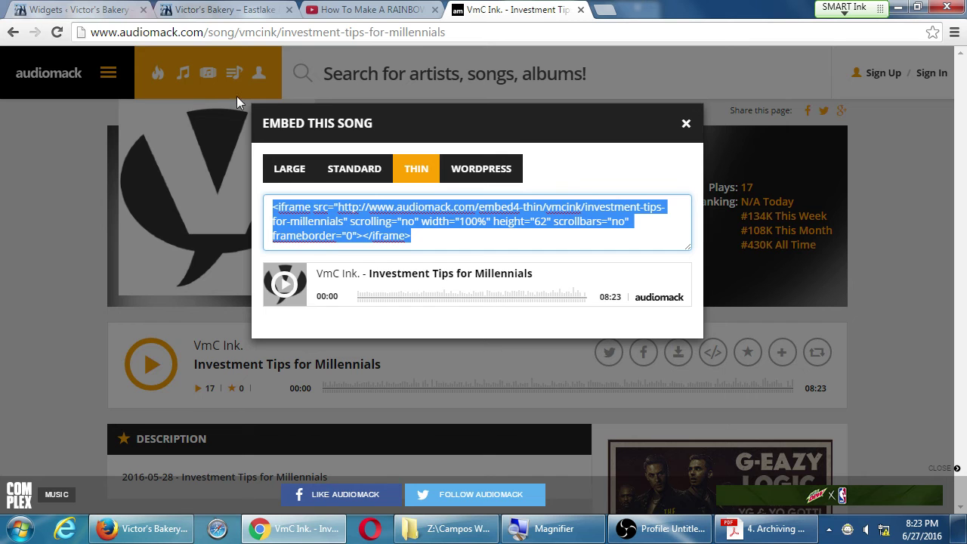
In widget administration, add a Text widget to Content Bottom 1 and move it into the Sidebar above "My Title".
left_click(106, 9)
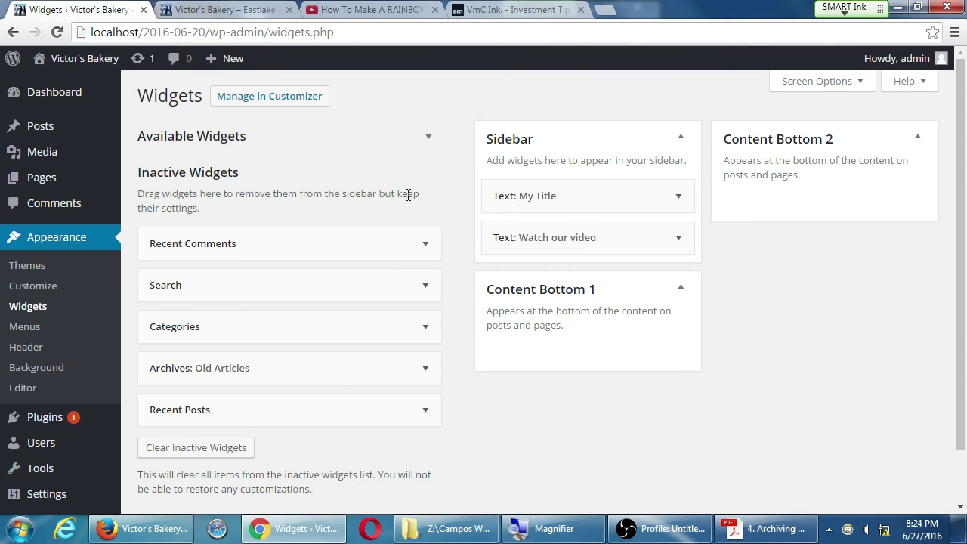
left_click(392, 144)
scroll(297, 358, "down", 3)
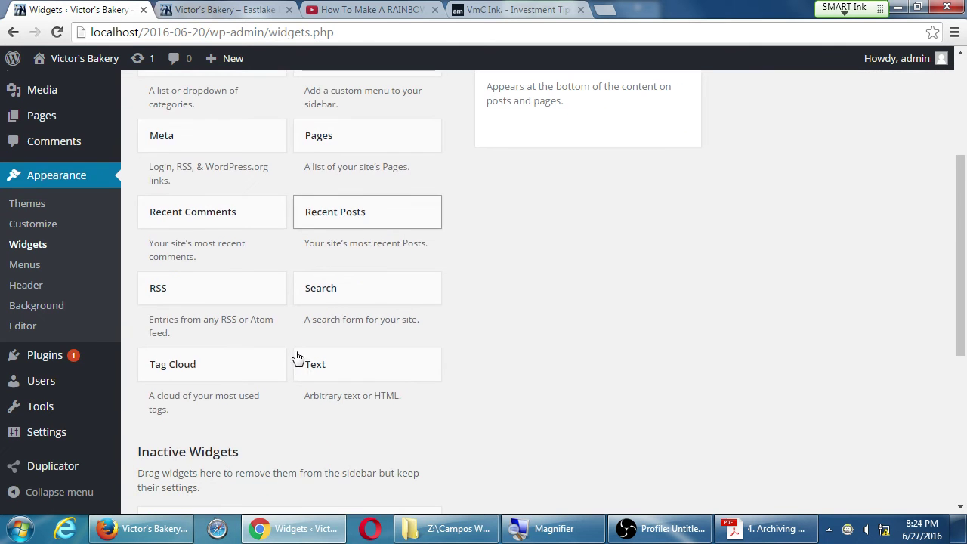
left_click(318, 365)
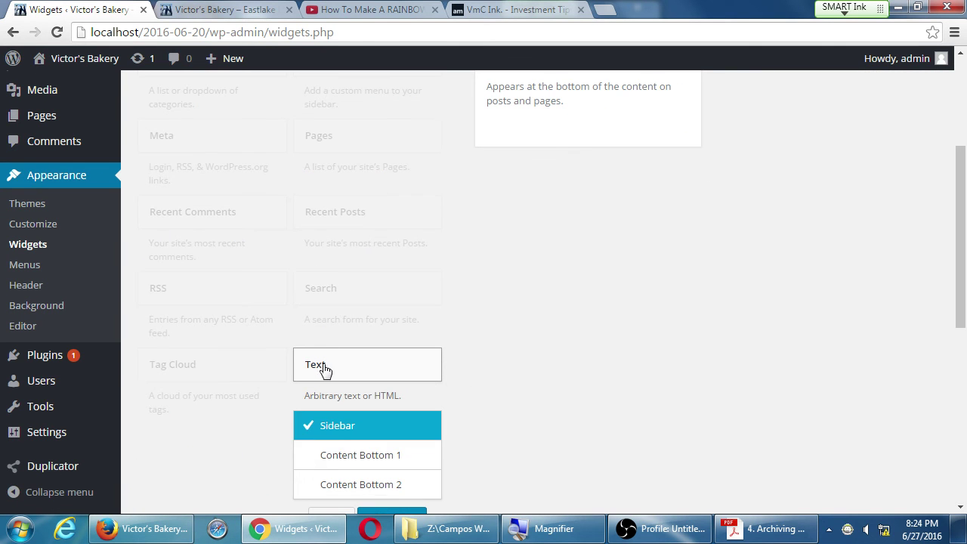
left_click(335, 451)
left_click(374, 514)
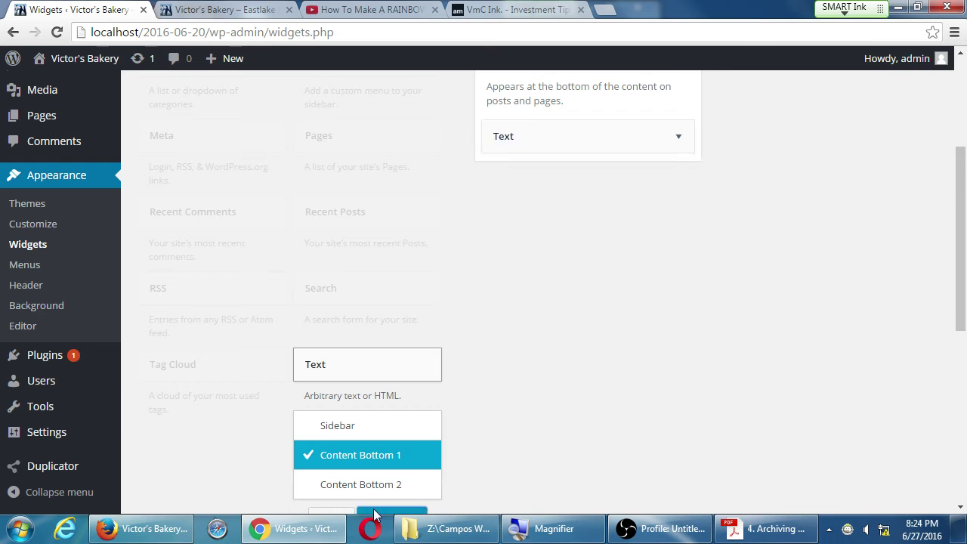
scroll(547, 189, "up", 2)
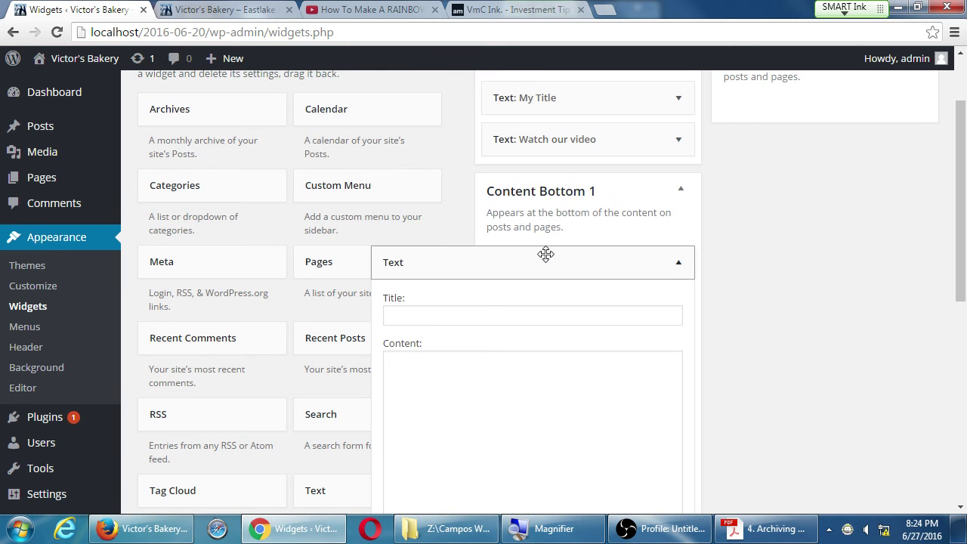
left_click_drag(545, 254, 543, 147)
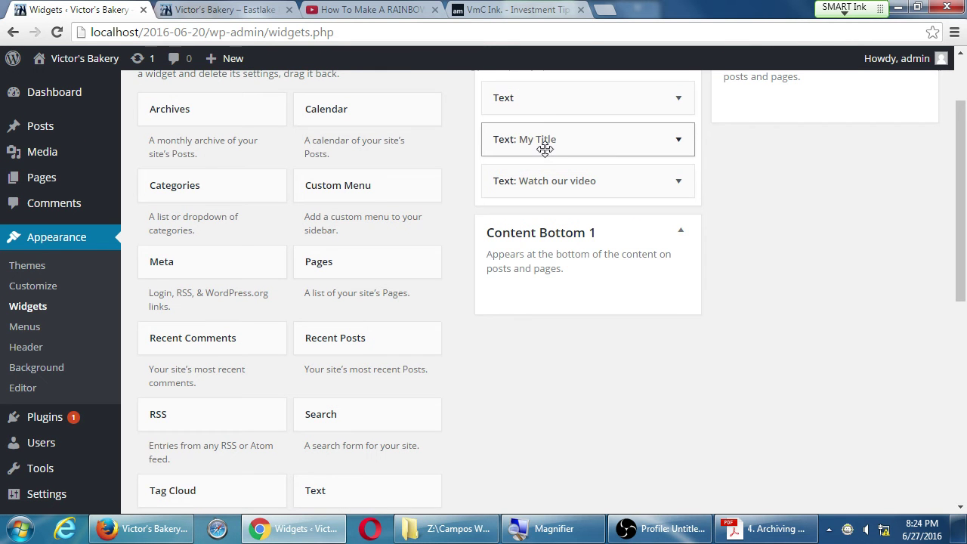
Paste the Audiomack iframe code as the content of the new untitled Text widget in the Sidebar and save it.
left_click(678, 98)
left_click(595, 241)
key("ctrl+v")
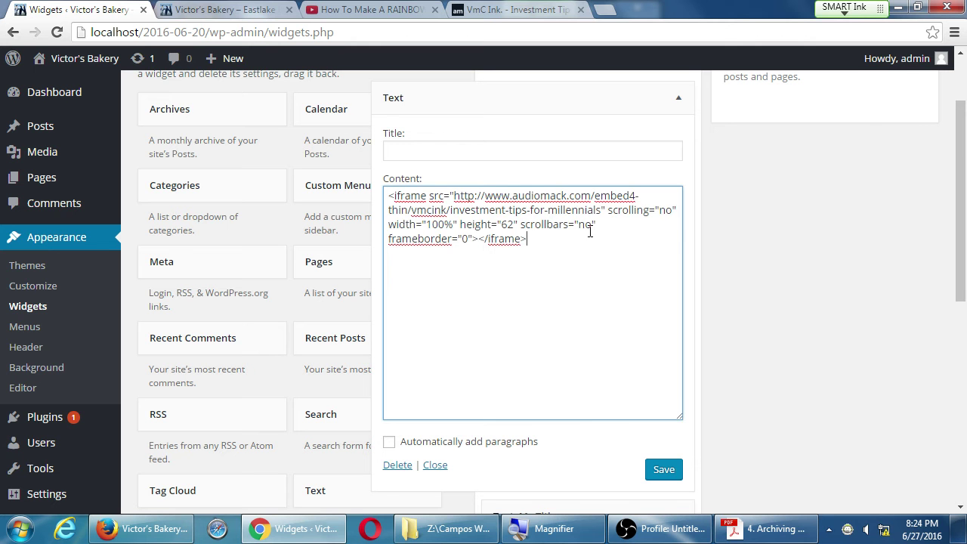
left_click(664, 470)
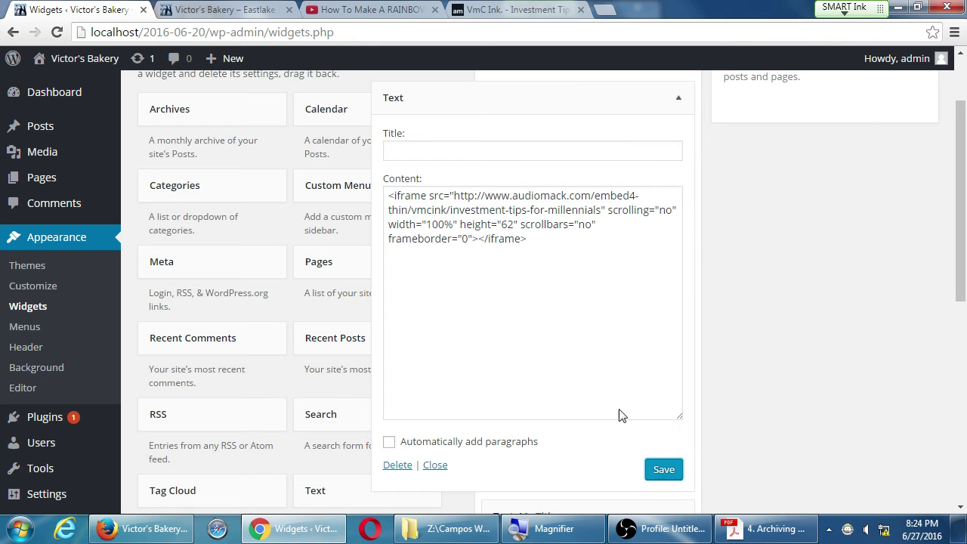
Reload the bakery home page and test playback of the embedded Audiomack podcast, lowering the system volume before pausing it.
left_click(252, 8)
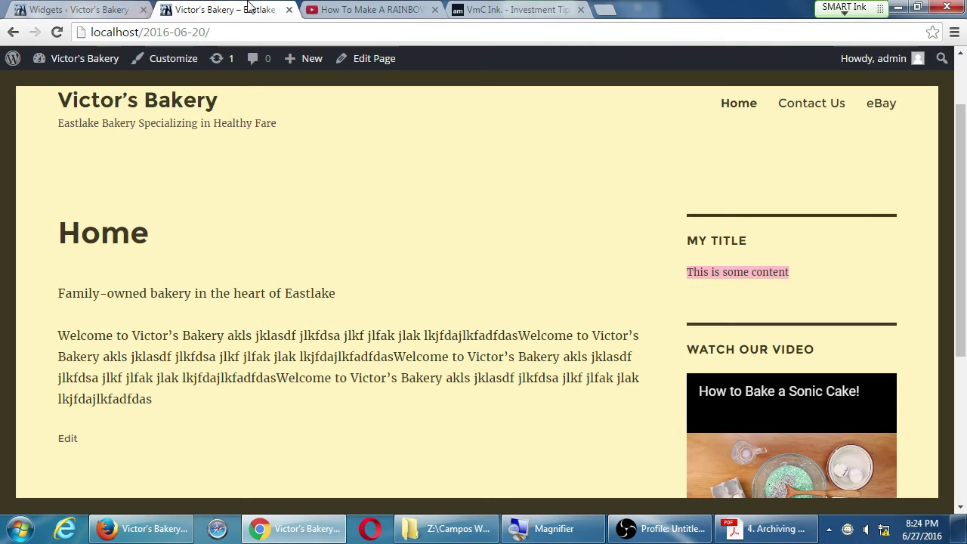
key("F5")
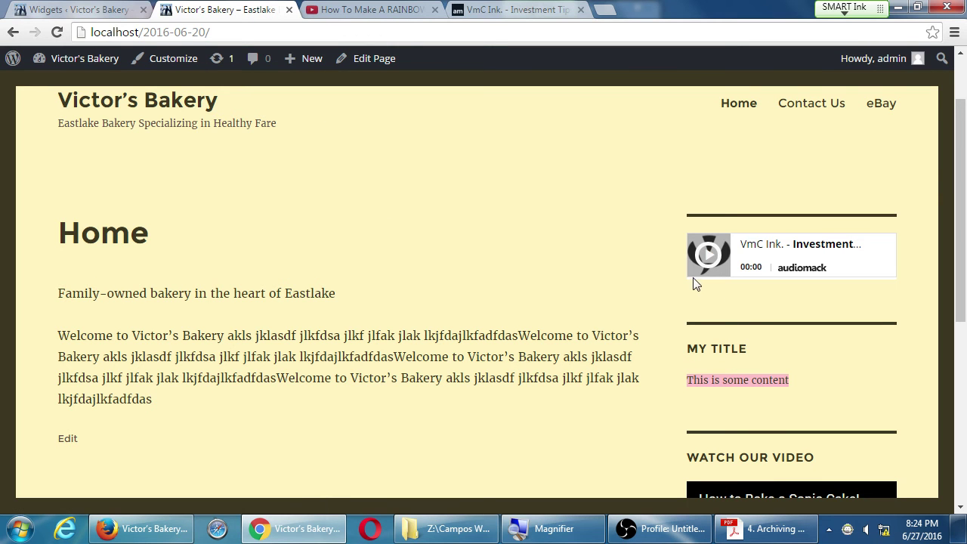
left_click(709, 257)
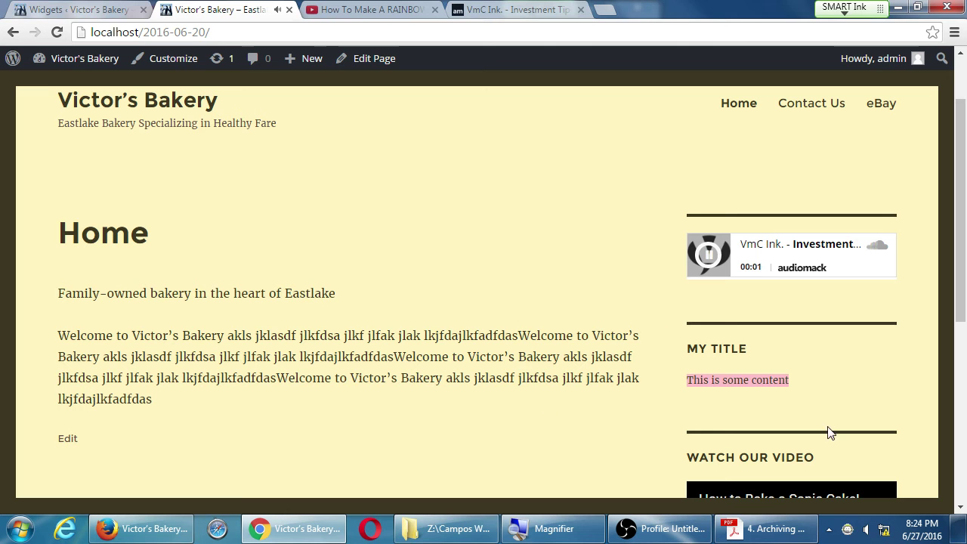
left_click(868, 533)
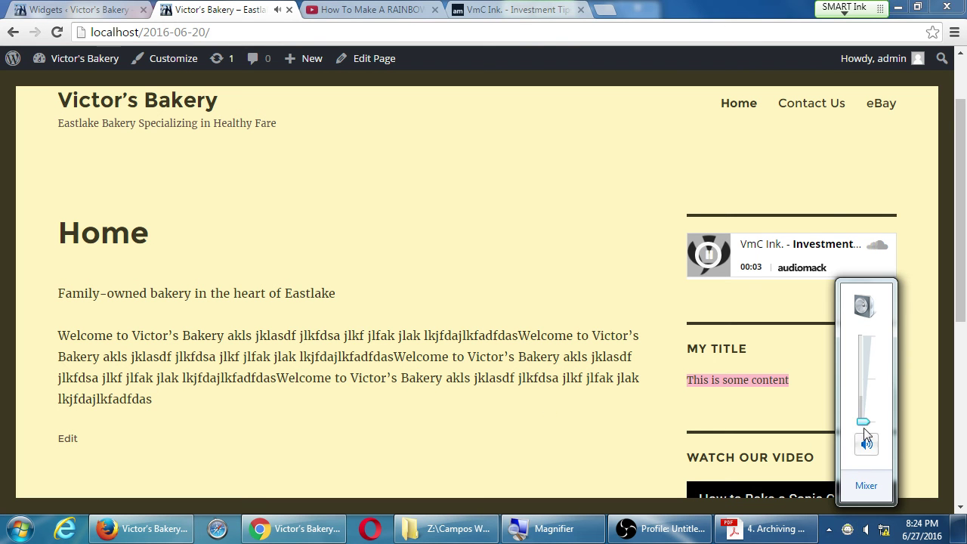
left_click_drag(863, 421, 871, 450)
left_click(708, 265)
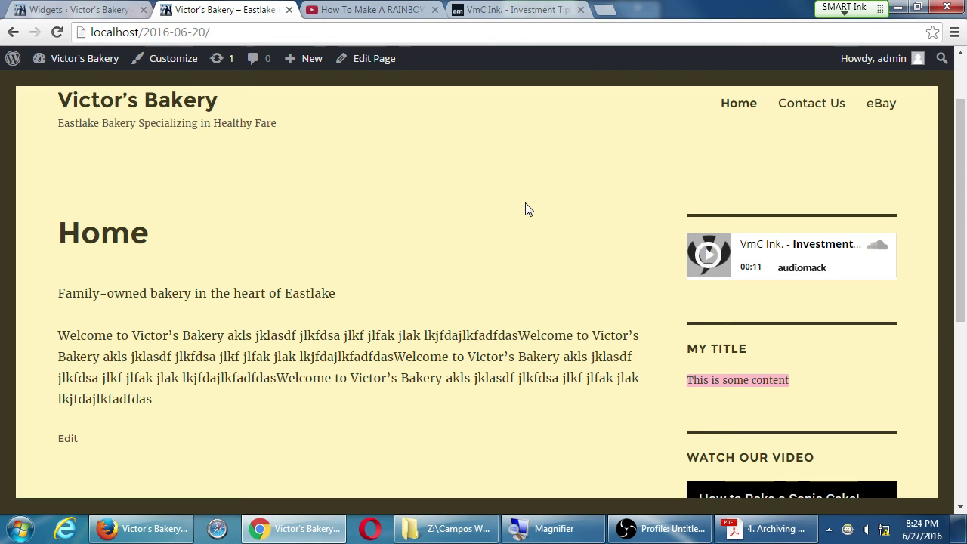
Compare the Large and Thin embed formats offered for the "Investment Tips for Millennials" podcast on Audiomack.
left_click(529, 9)
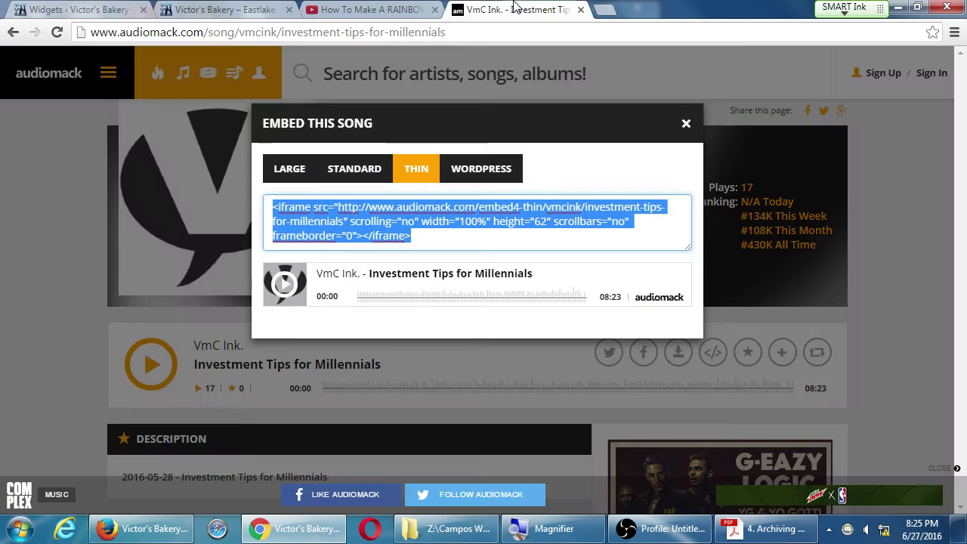
left_click(288, 170)
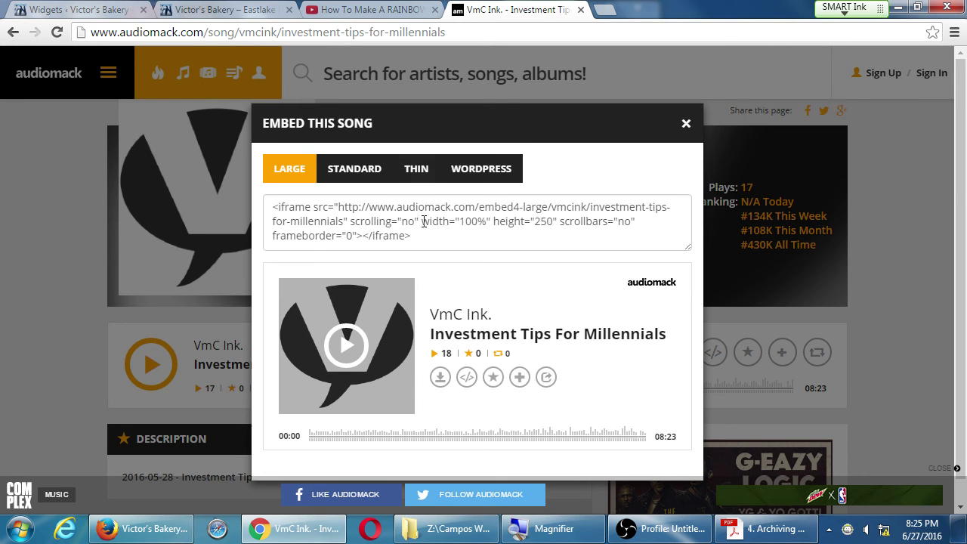
left_click(414, 170)
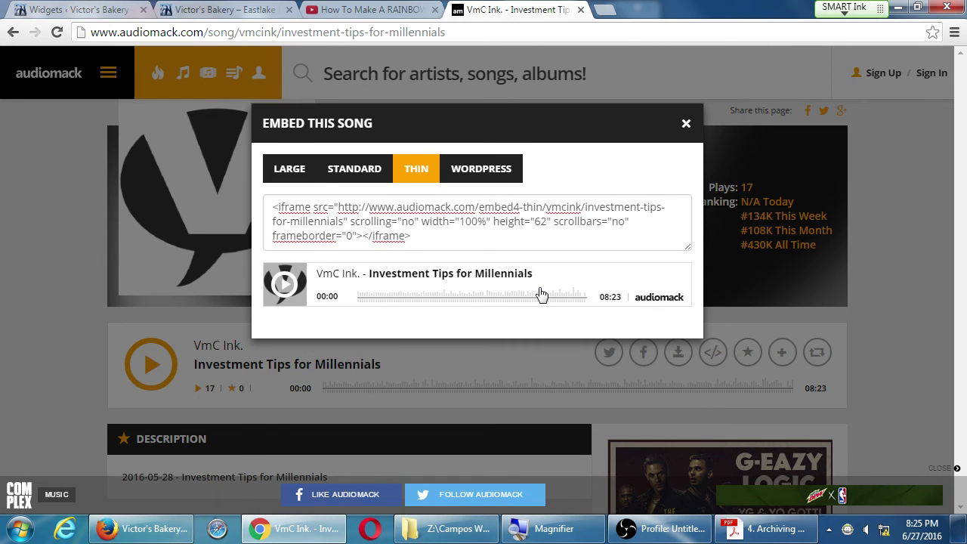
left_click(291, 169)
Look over the Rainbow Dash cake video on YouTube and its additional embed options, collapsing the options again.
left_click(370, 9)
scroll(355, 249, "down", 3)
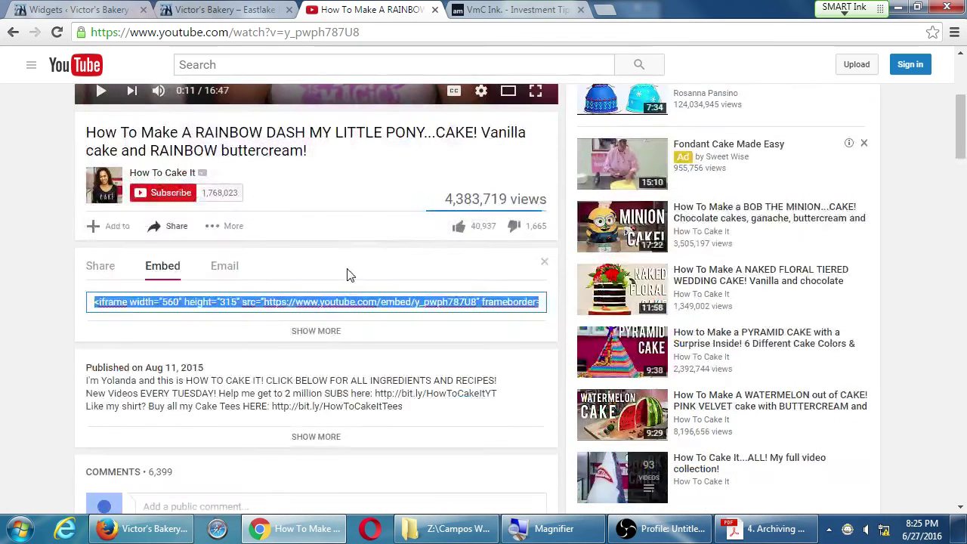
scroll(346, 272, "up", 3)
scroll(347, 269, "up", 1)
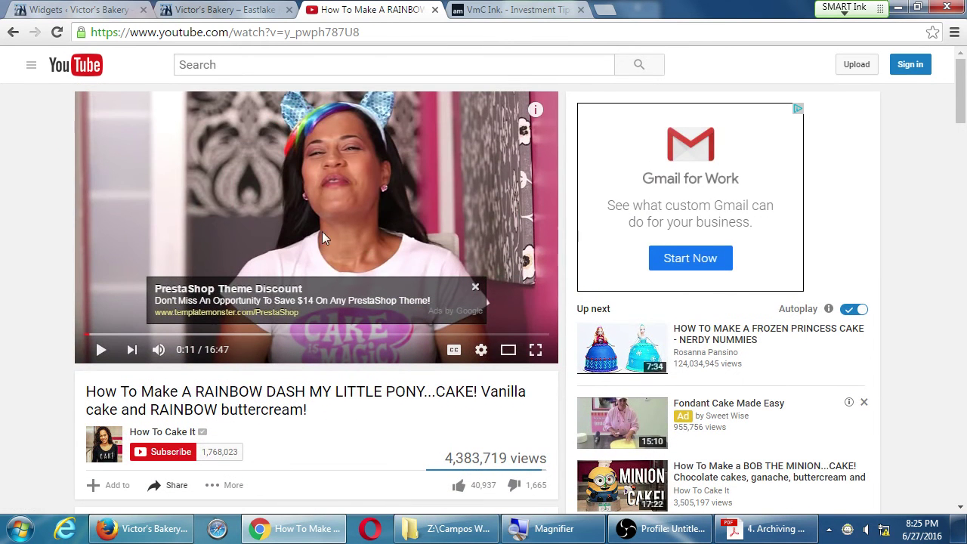
scroll(338, 294, "down", 4)
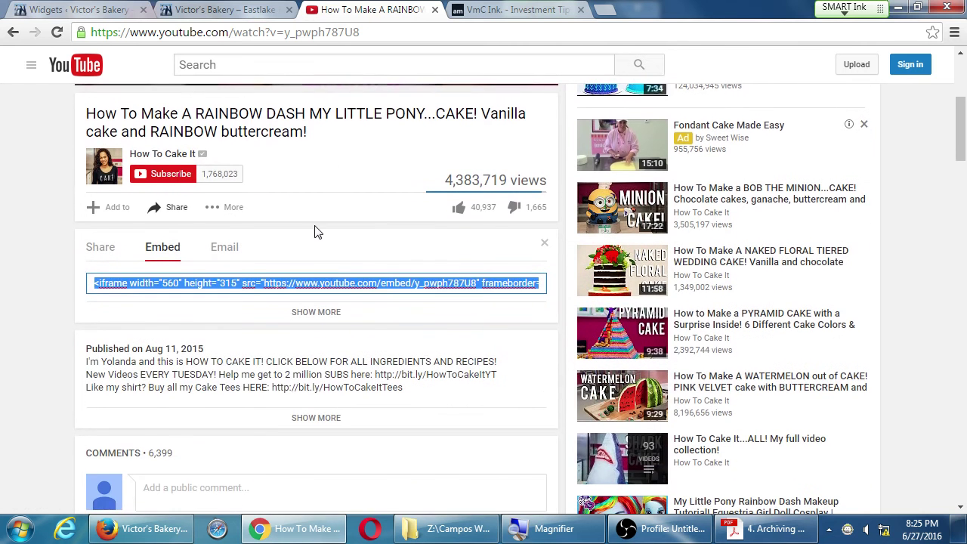
left_click(310, 293)
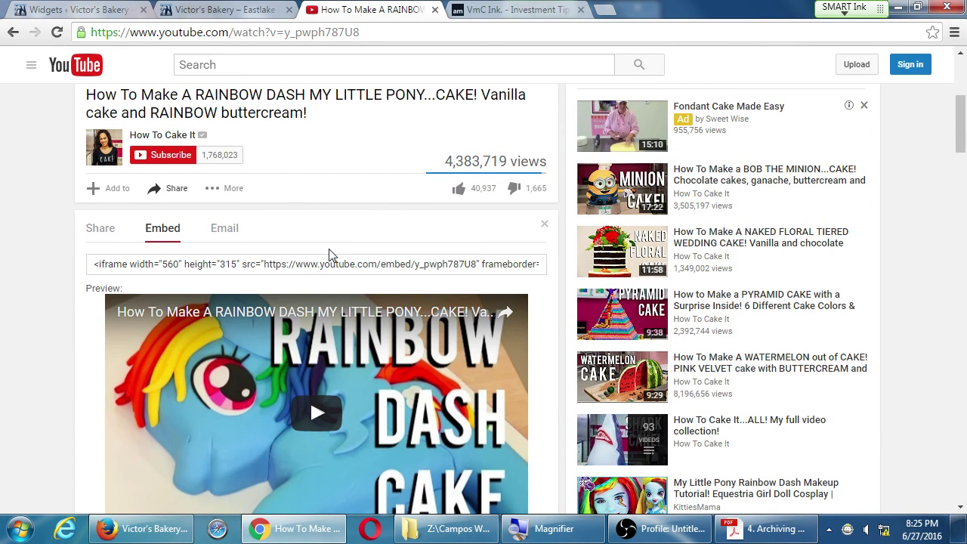
scroll(329, 255, "down", 5)
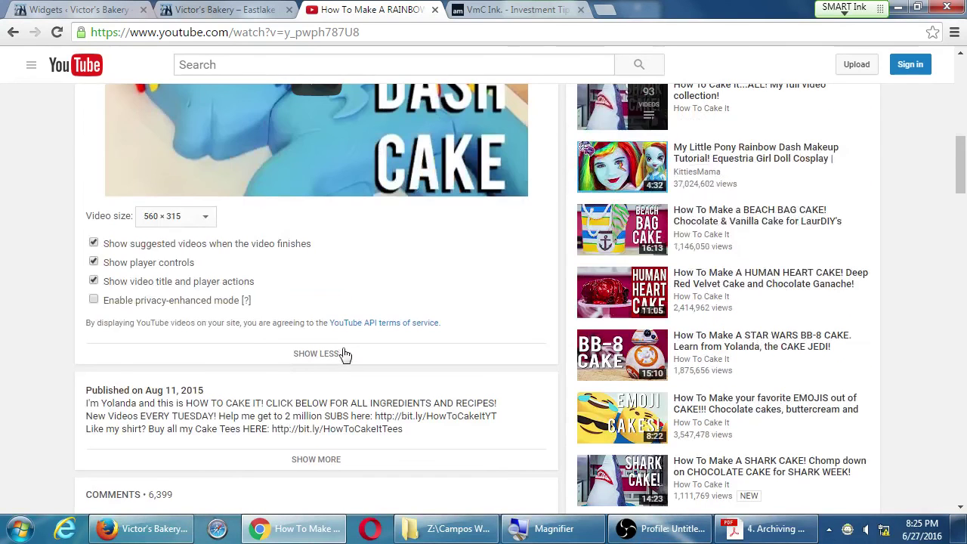
left_click(339, 355)
scroll(339, 355, "up", 4)
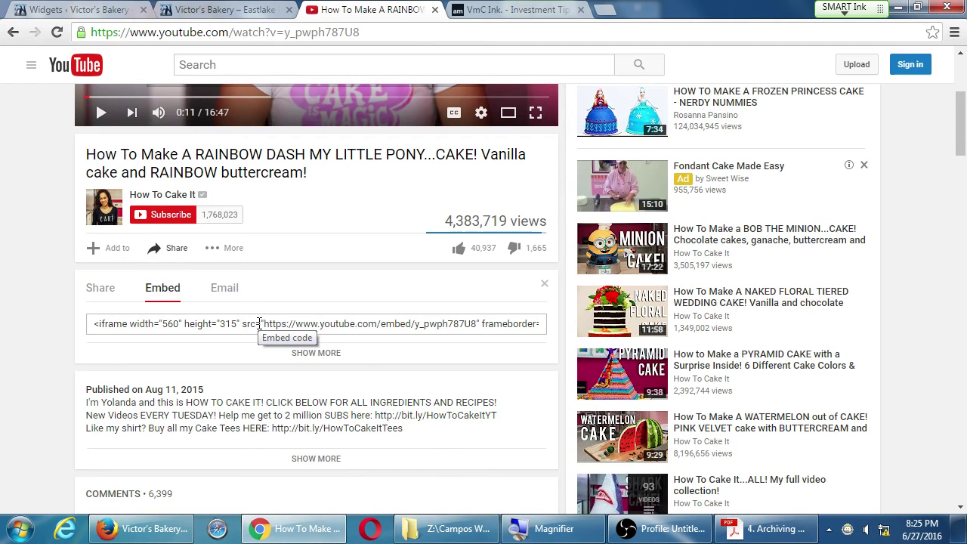
Expand the Rainbow Dash video's embed options again and choose the 560 × 315 video size.
left_click(308, 361)
scroll(311, 367, "down", 2)
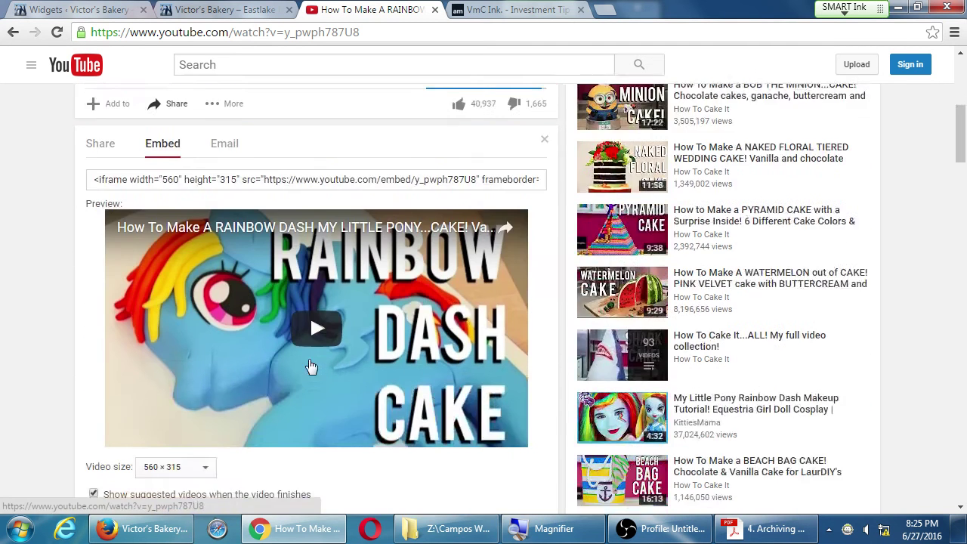
scroll(309, 366, "down", 3)
left_click(201, 285)
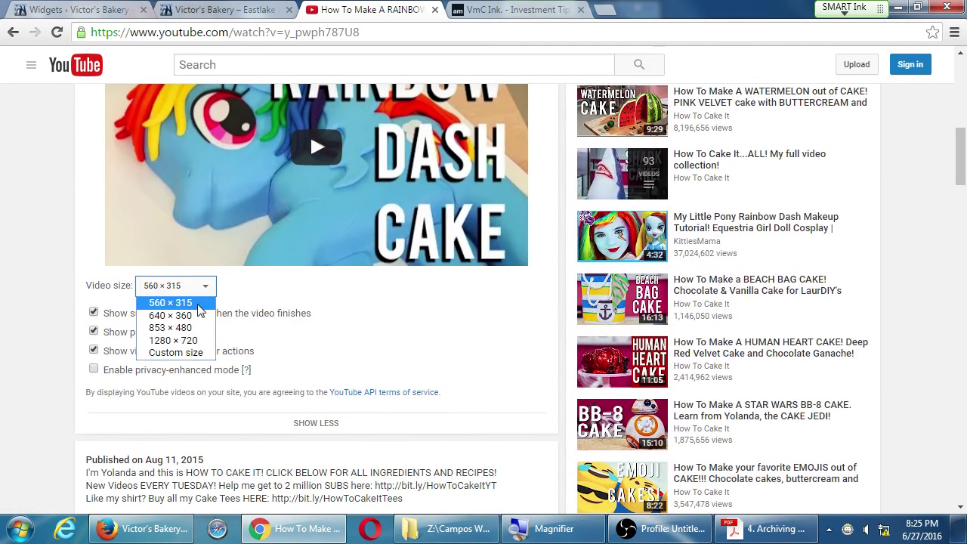
left_click(177, 303)
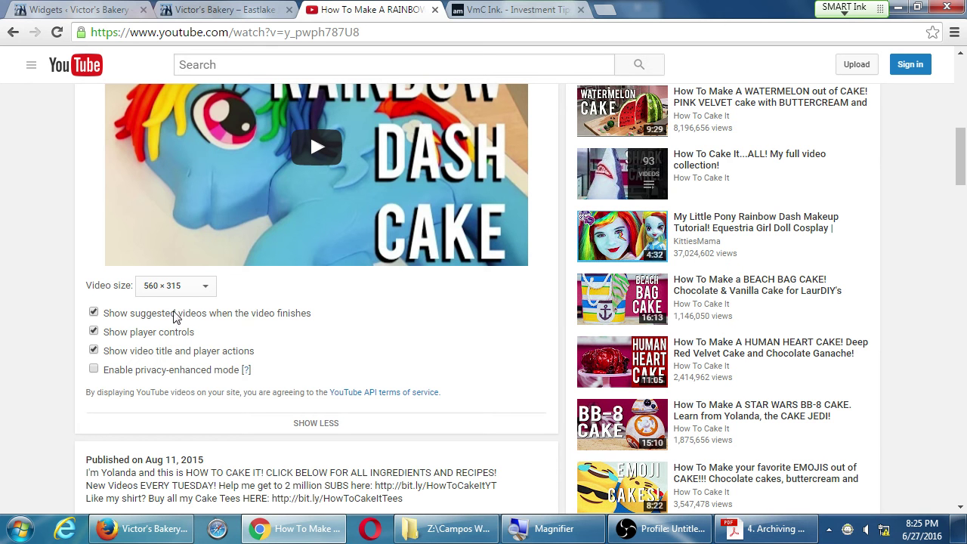
Turn off suggested videos for the embed and try toggling the player controls and the video title and player actions.
left_click(94, 312)
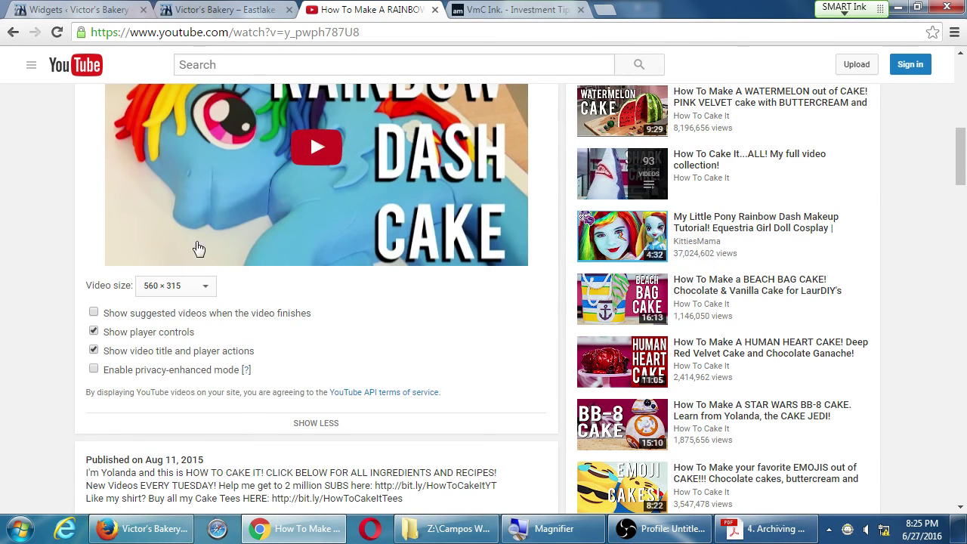
left_click(94, 332)
left_click(94, 332)
left_click(94, 332)
left_click(94, 352)
scroll(93, 356, "up", 3)
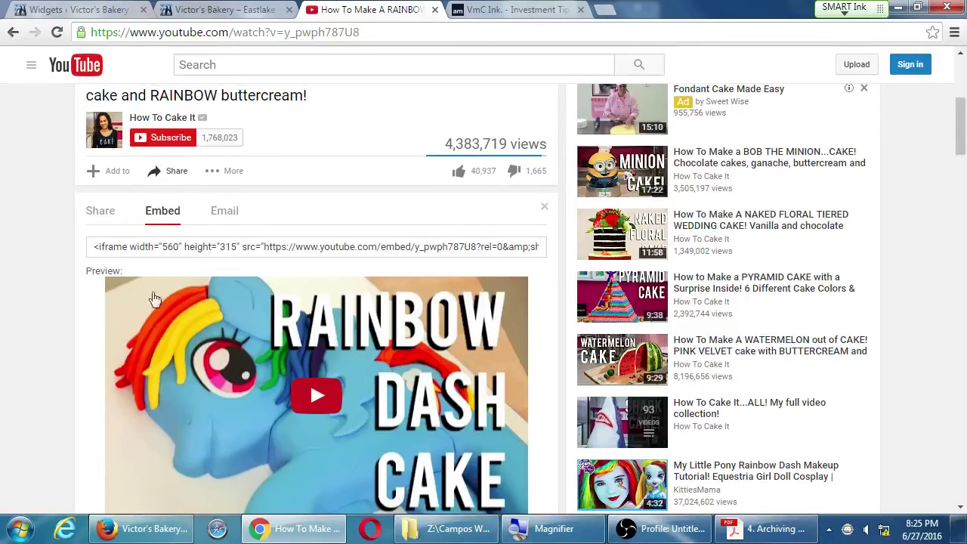
scroll(193, 334, "down", 3)
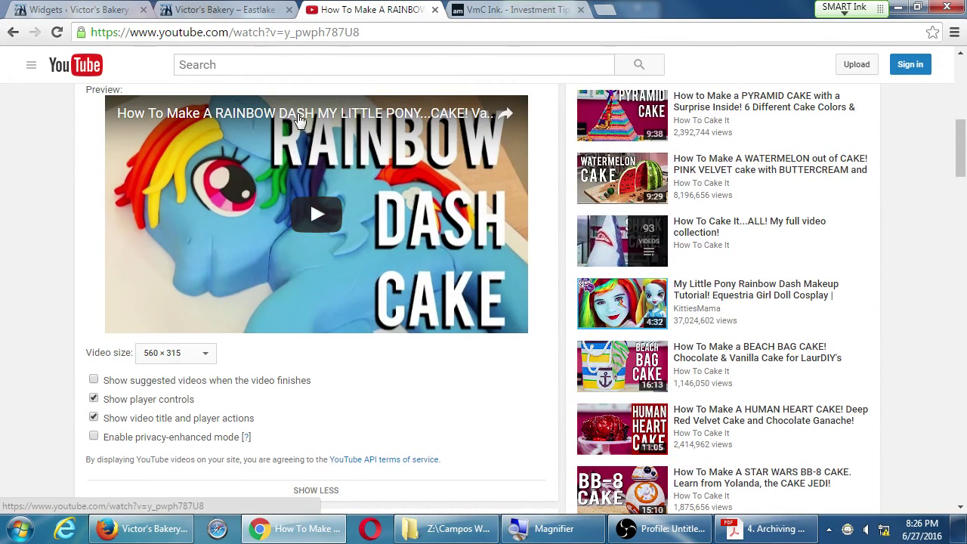
Turn off the embed's video title and player actions and its player controls, and enable privacy-enhanced mode.
left_click(94, 417)
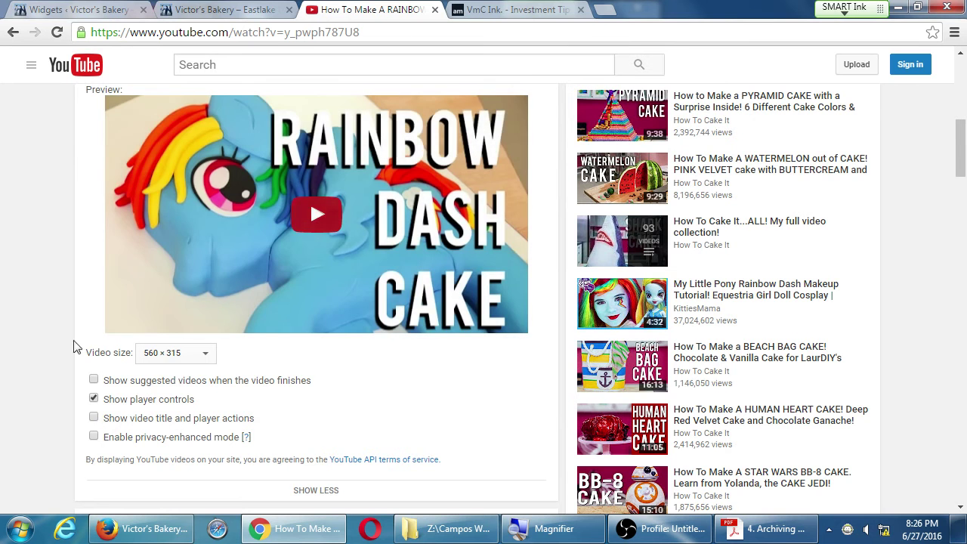
left_click(94, 399)
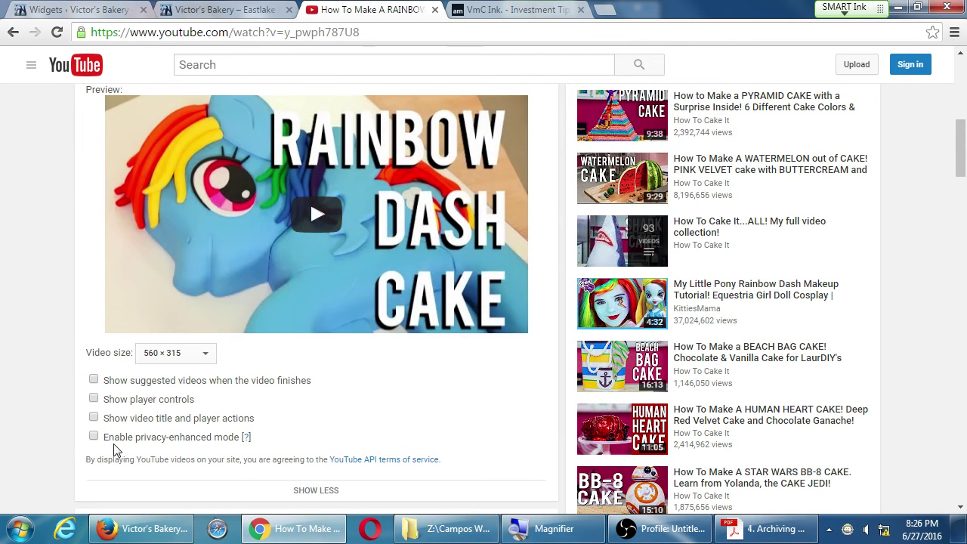
left_click(94, 436)
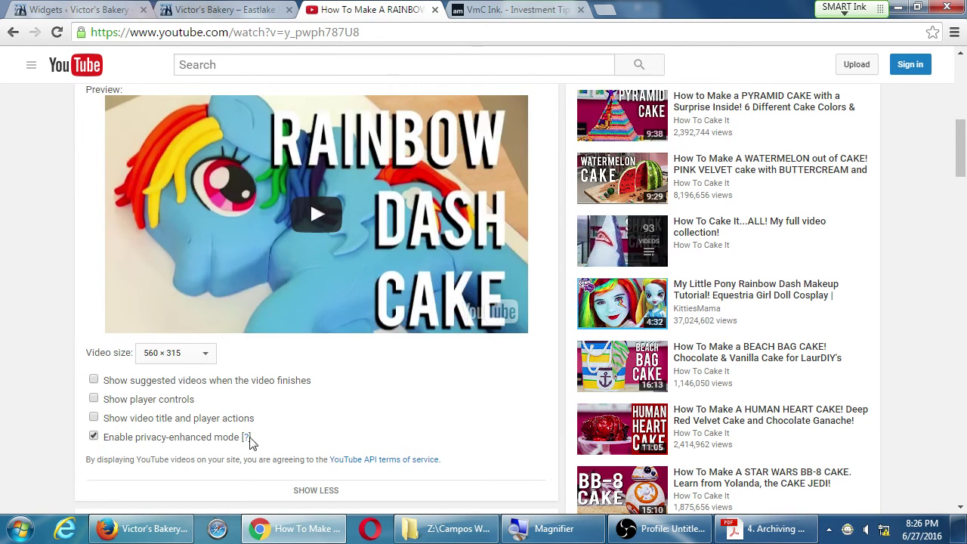
Consult the YouTube help page on privacy-enhanced mode, close it, and examine the customized iframe embed code.
left_click(245, 438)
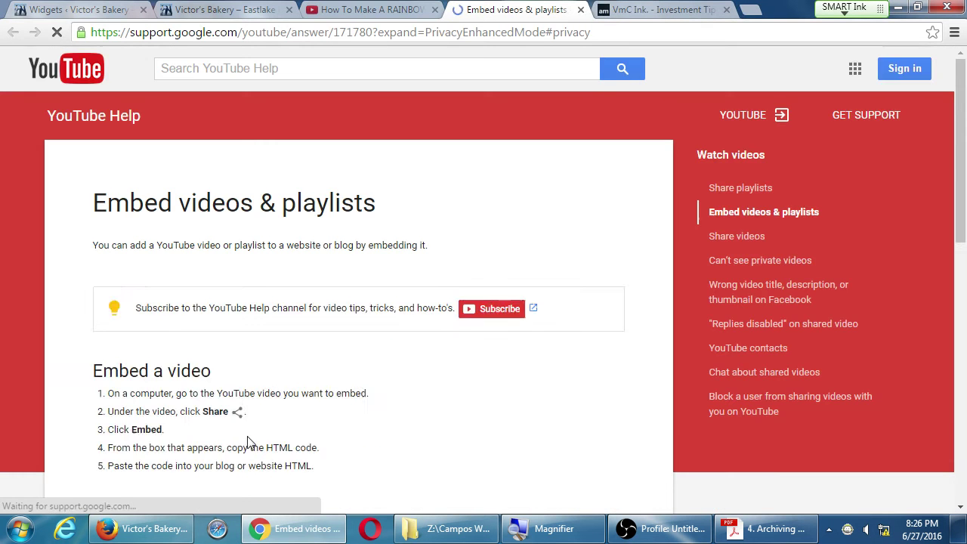
scroll(262, 432, "down", 5)
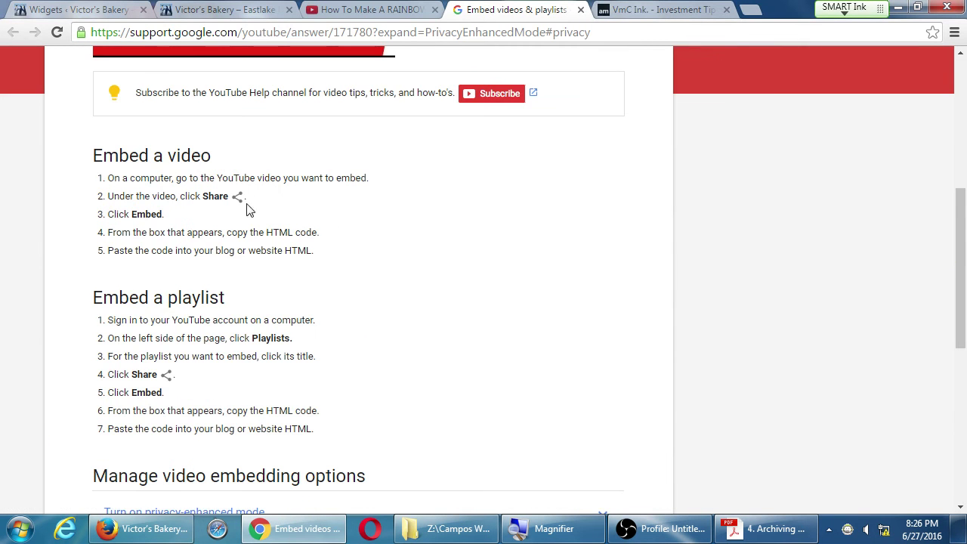
middle_click(543, 6)
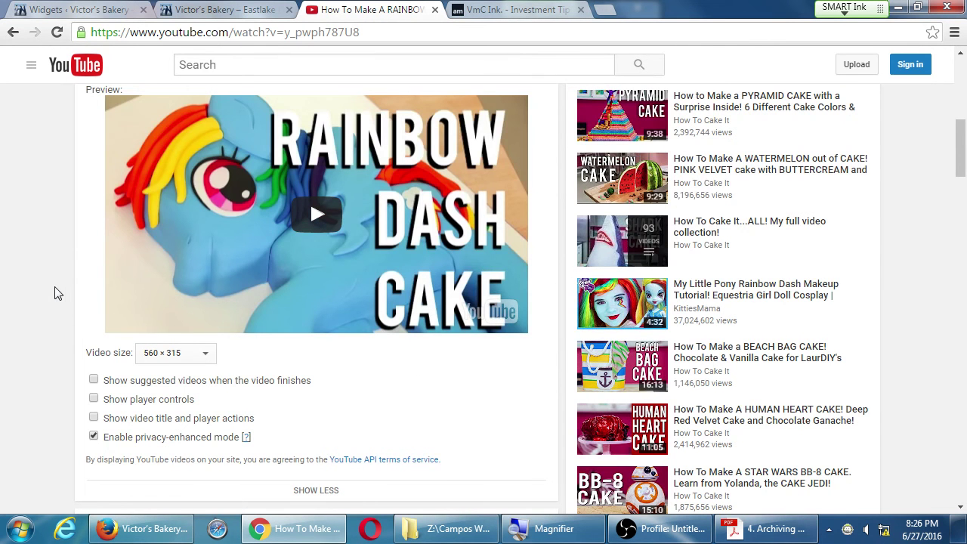
scroll(58, 291, "up", 3)
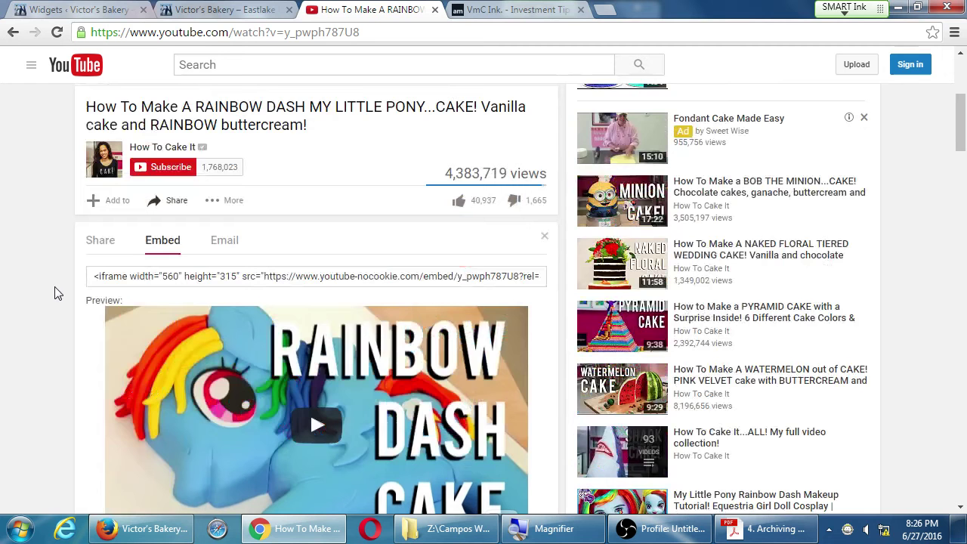
left_click(218, 281)
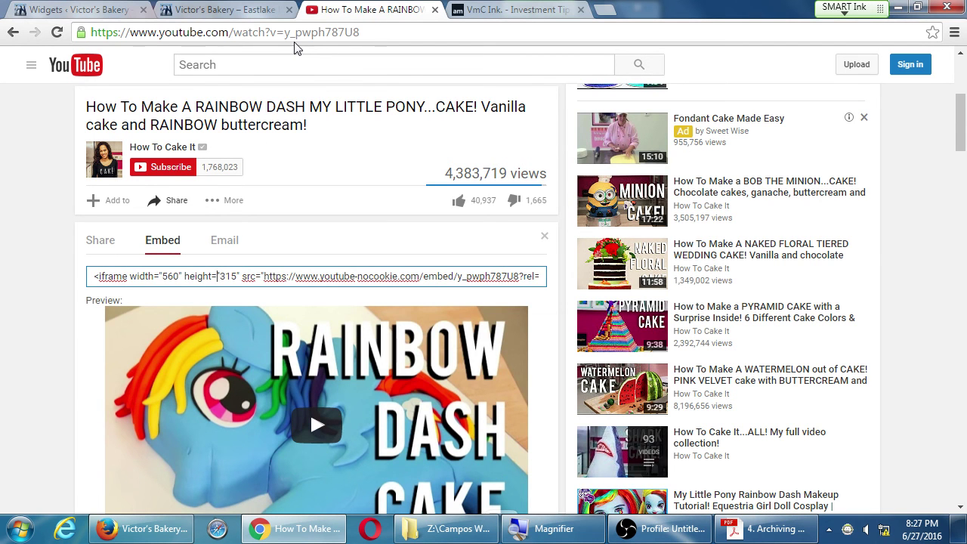
Return to widget administration and collapse the untitled Text widget in the Sidebar.
left_click(49, 9)
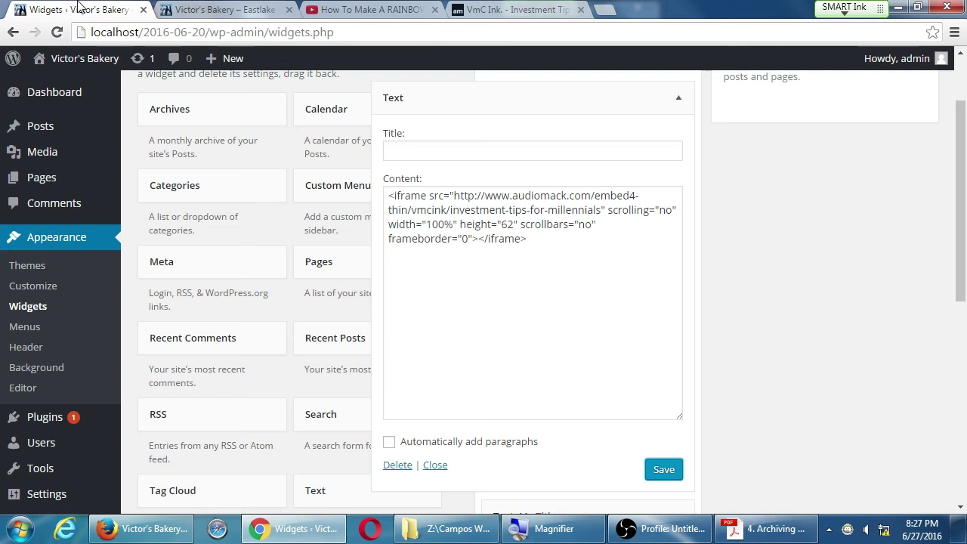
left_click(677, 99)
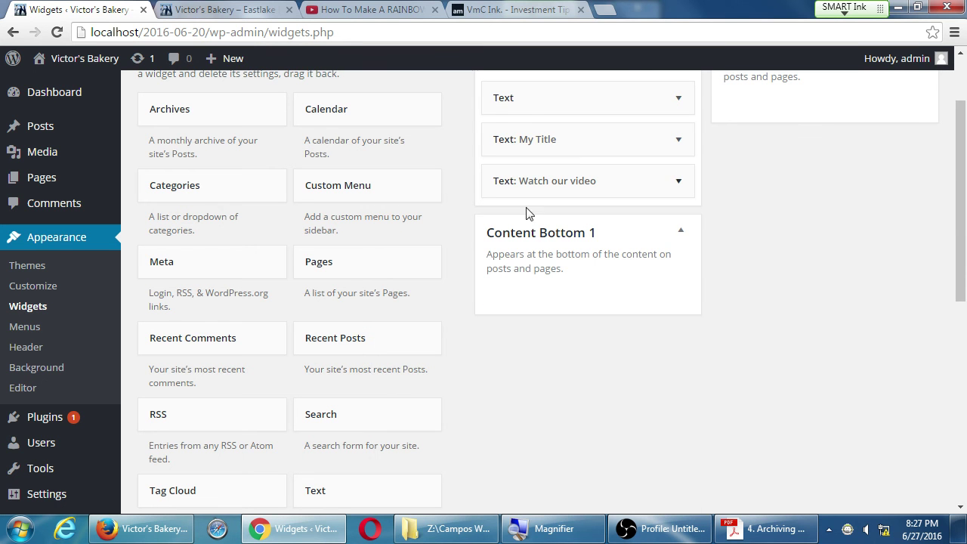
scroll(408, 330, "up", 1)
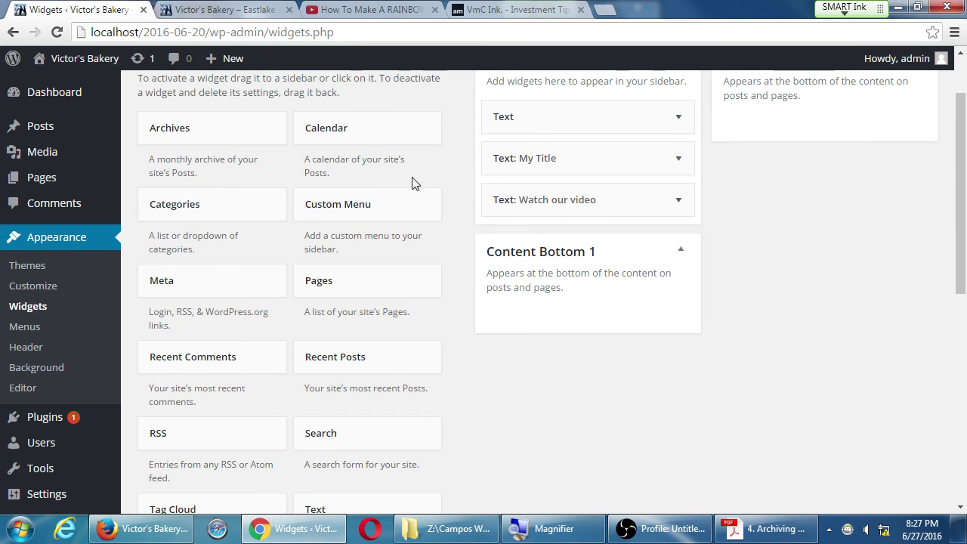
scroll(468, 250, "up", 1)
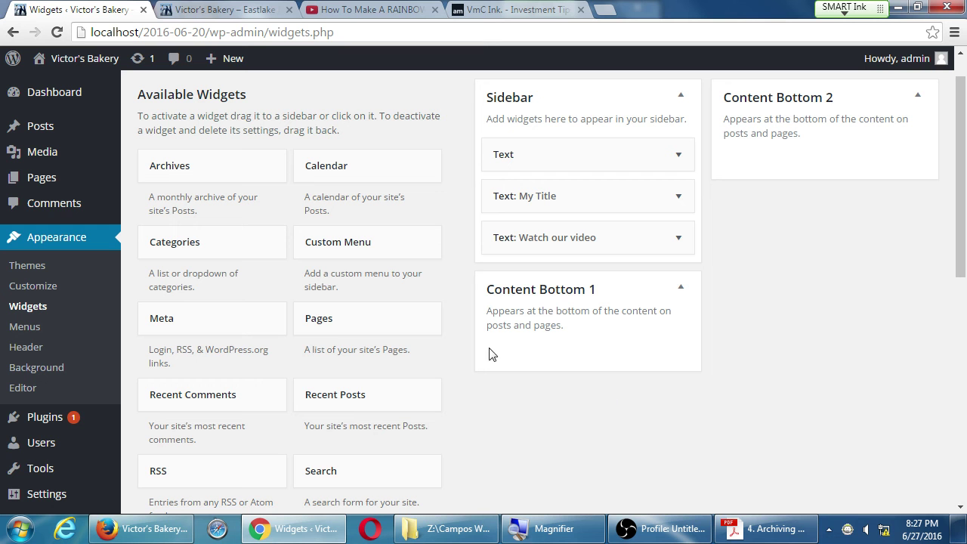
Review the bakery home page's header, sidebar widgets and footer social links, and return to widget administration.
left_click(241, 8)
scroll(750, 394, "down", 5)
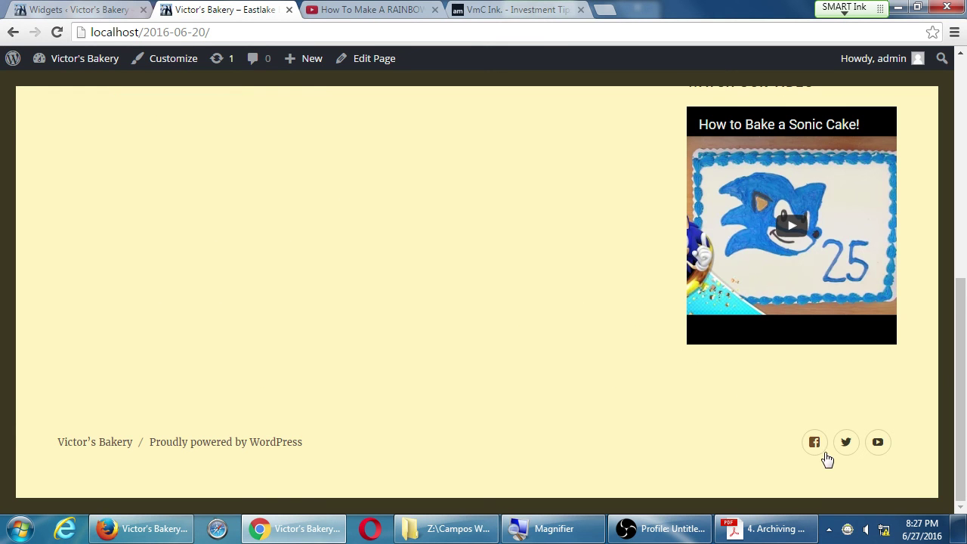
scroll(831, 450, "up", 6)
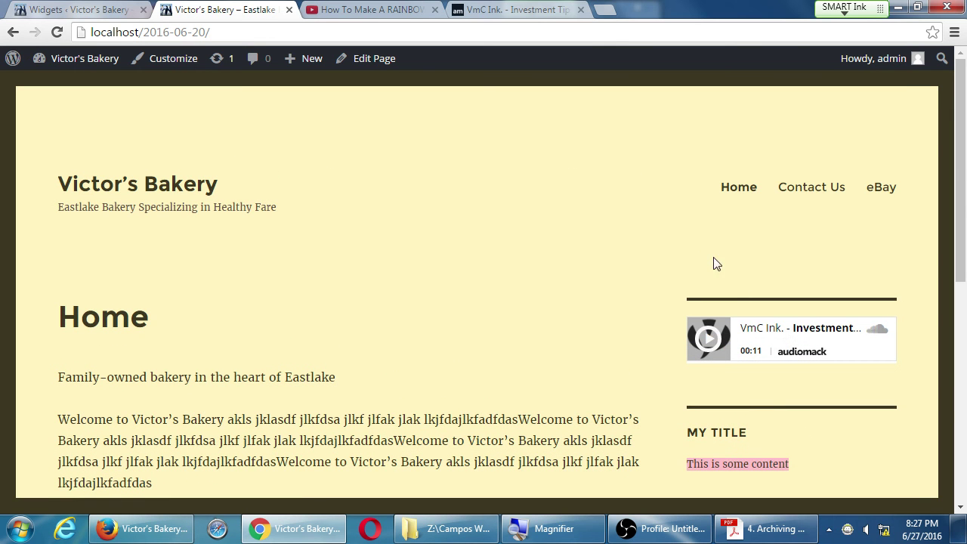
left_click_drag(715, 261, 688, 265)
scroll(571, 293, "down", 1)
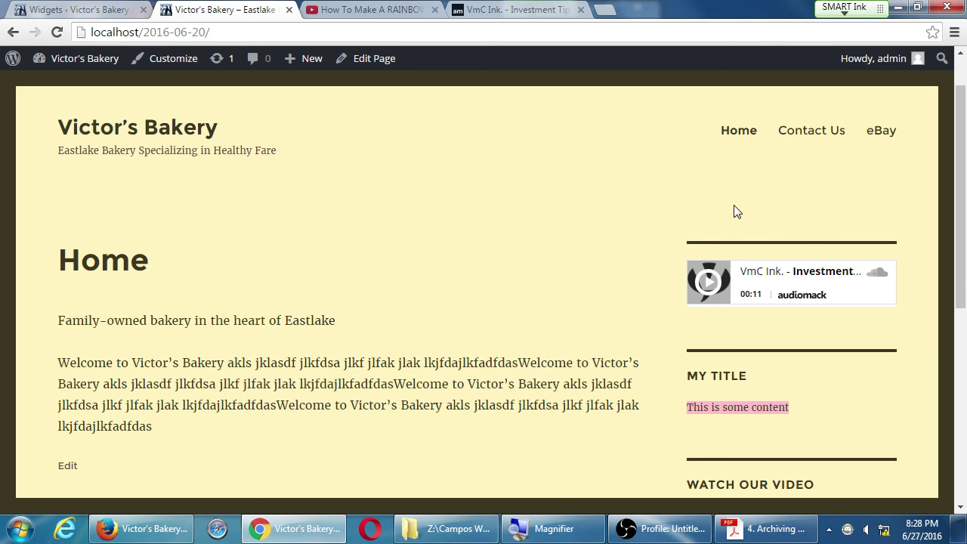
scroll(491, 256, "down", 10)
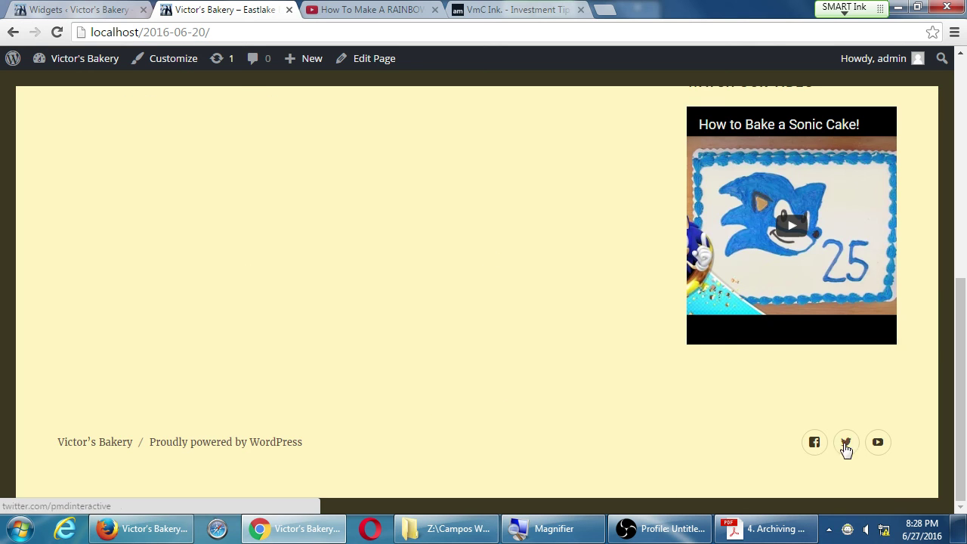
scroll(777, 446, "up", 10)
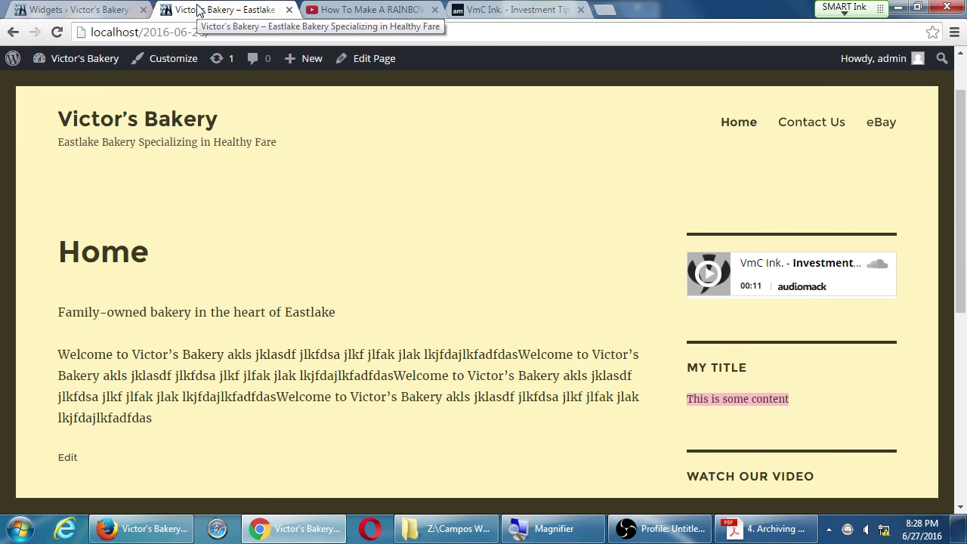
left_click(97, 6)
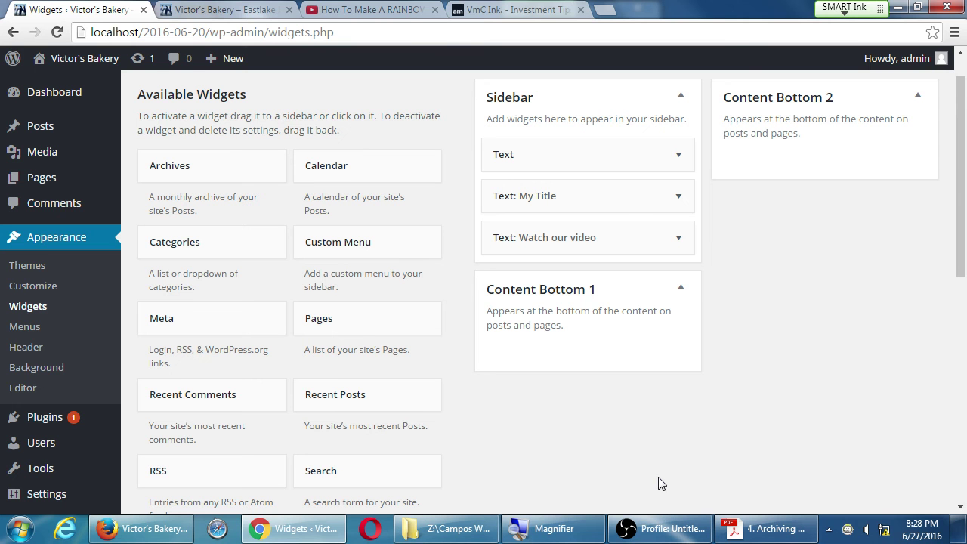
left_click(650, 526)
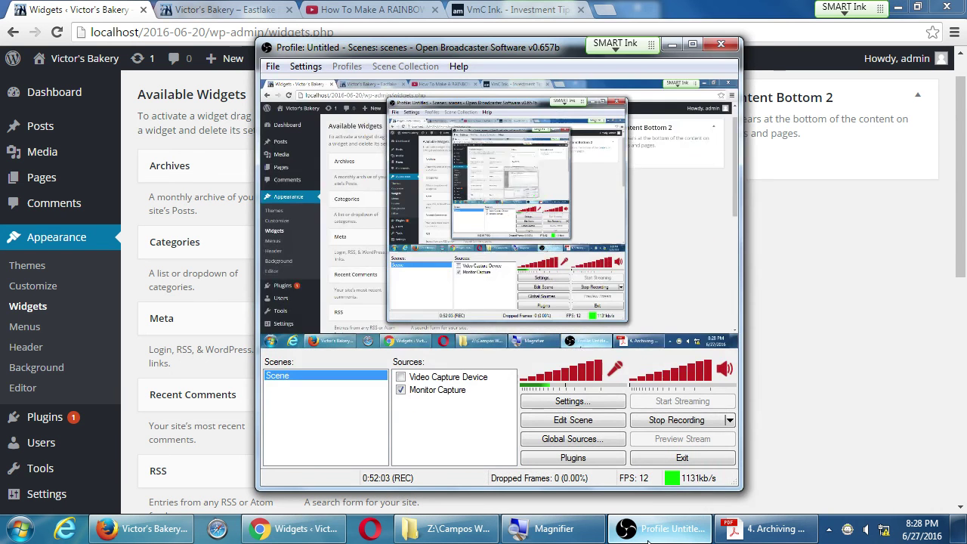